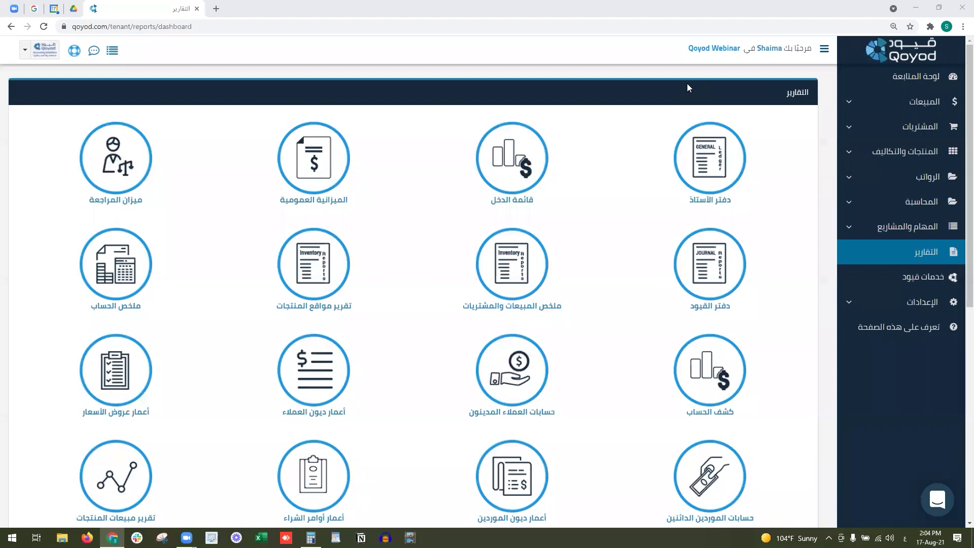
Step: Open the income statement report (قائمة الدخل) in a new browser tab and switch to it
{"action": "key", "text": "XF86AudioRaiseVolume"}
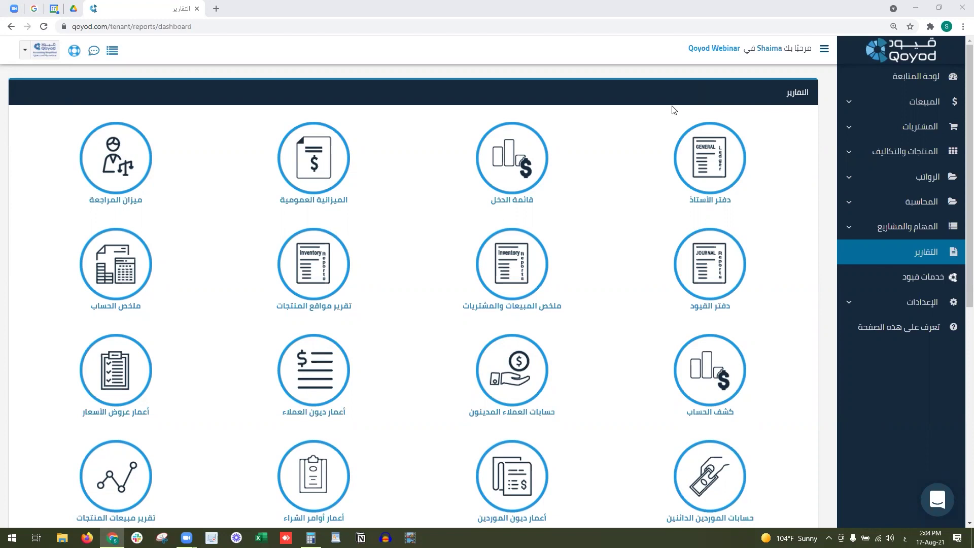
{"action": "right_click", "coordinate": [502, 165]}
{"action": "left_click", "coordinate": [528, 171]}
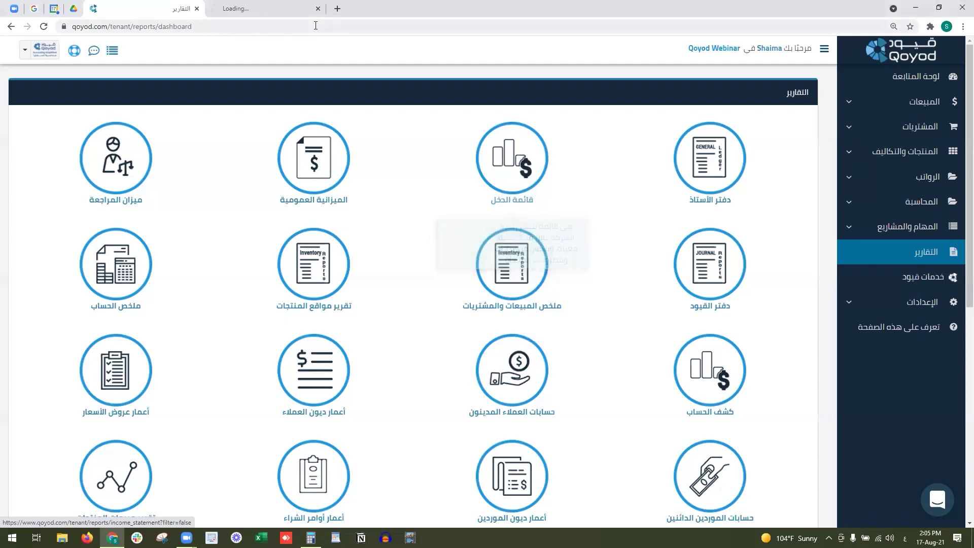
{"action": "left_click", "coordinate": [288, 10]}
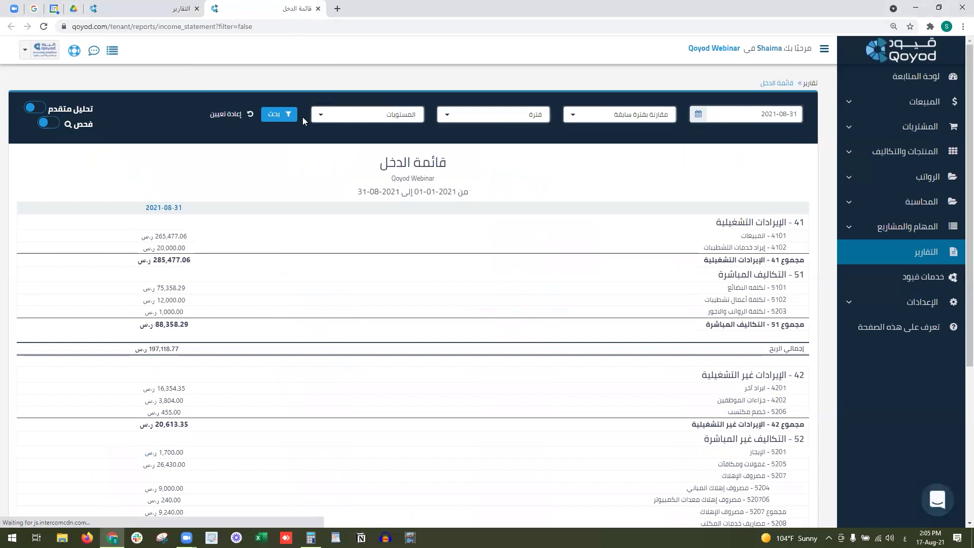
Step: Filter the income statement to the level عرض نوع الحساب فقط (account type only) and run the search
{"action": "left_click", "coordinate": [764, 115]}
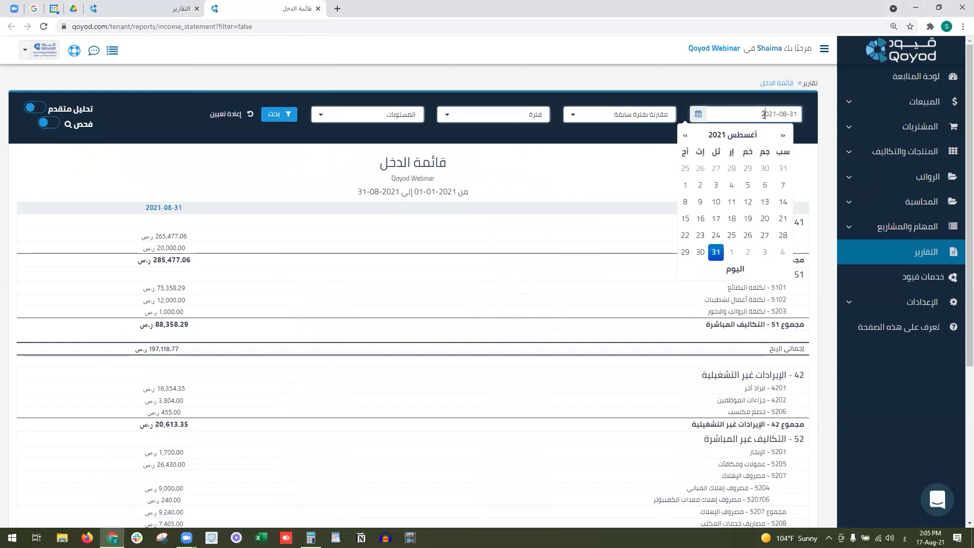
{"action": "left_click", "coordinate": [639, 119]}
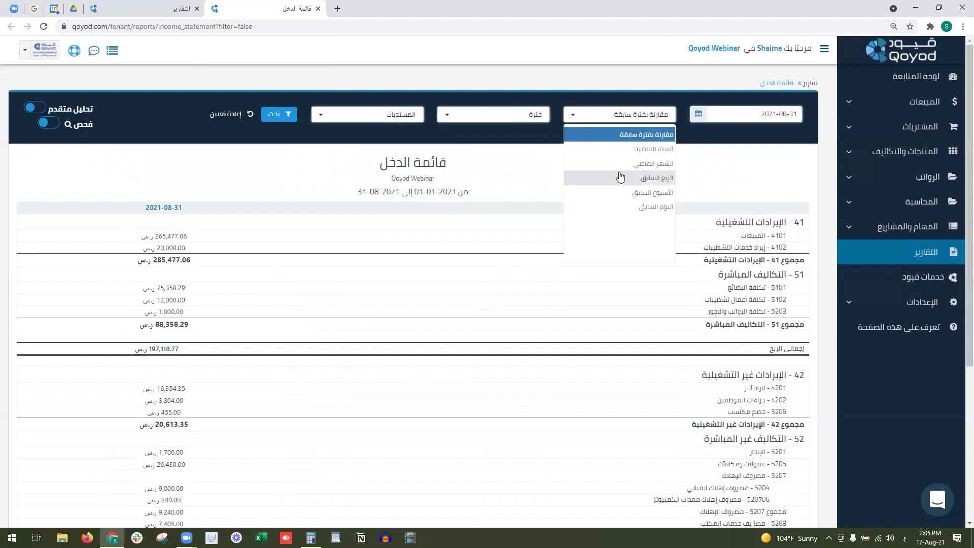
{"action": "left_click", "coordinate": [536, 115]}
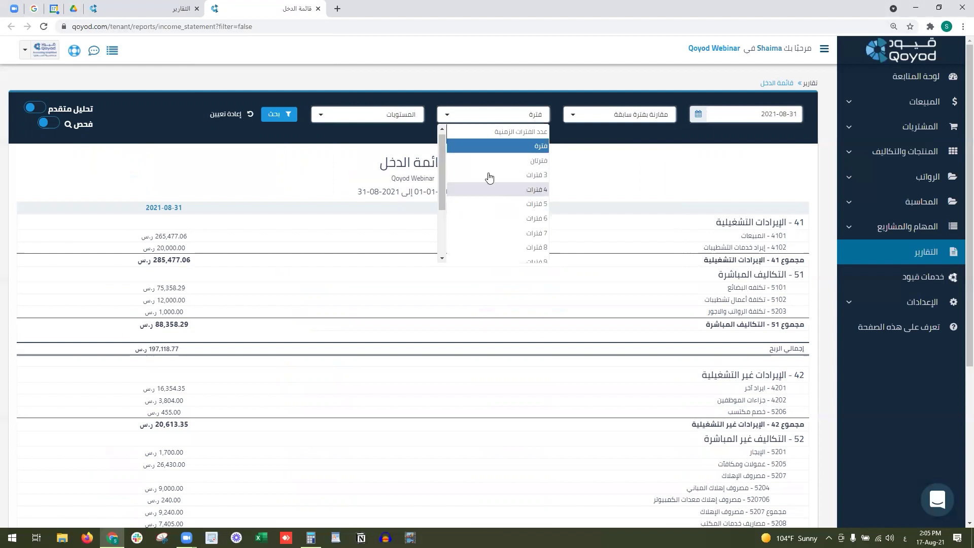
{"action": "left_click", "coordinate": [403, 114]}
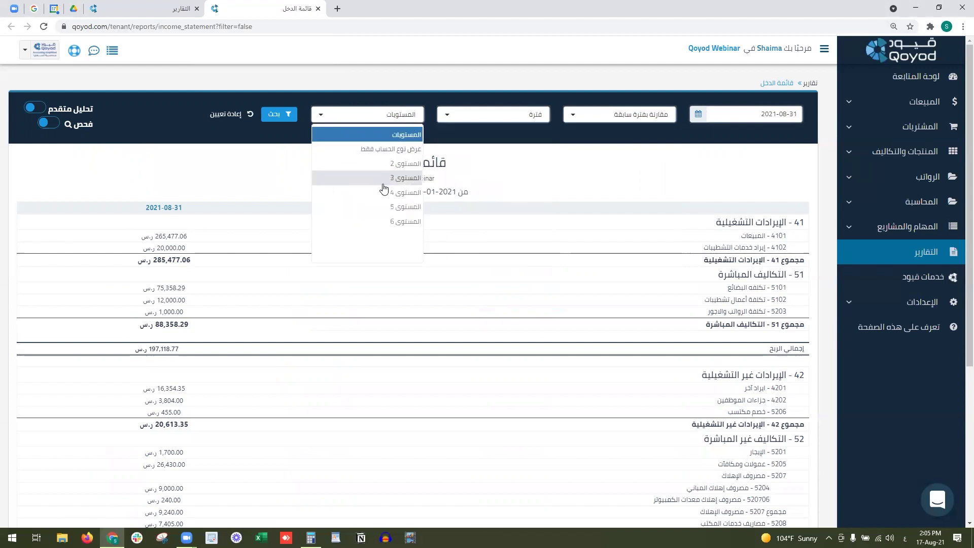
{"action": "left_click", "coordinate": [374, 149]}
{"action": "left_click", "coordinate": [286, 115]}
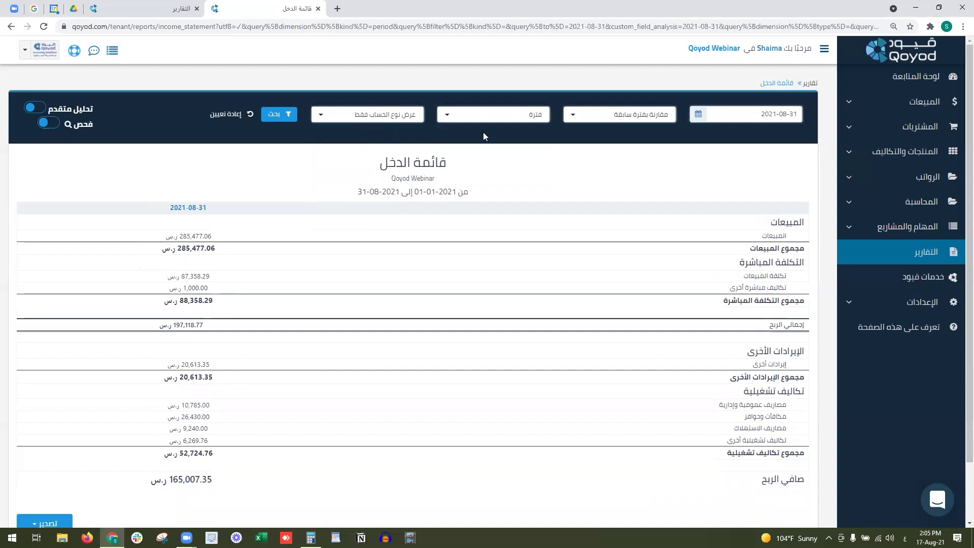
Step: Open the chart of accounts in a new tab and compare its account type column with the income statement's lines
{"action": "left_click_drag", "start_coordinate": [793, 238], "coordinate": [759, 239]}
{"action": "left_click_drag", "start_coordinate": [794, 278], "coordinate": [727, 293]}
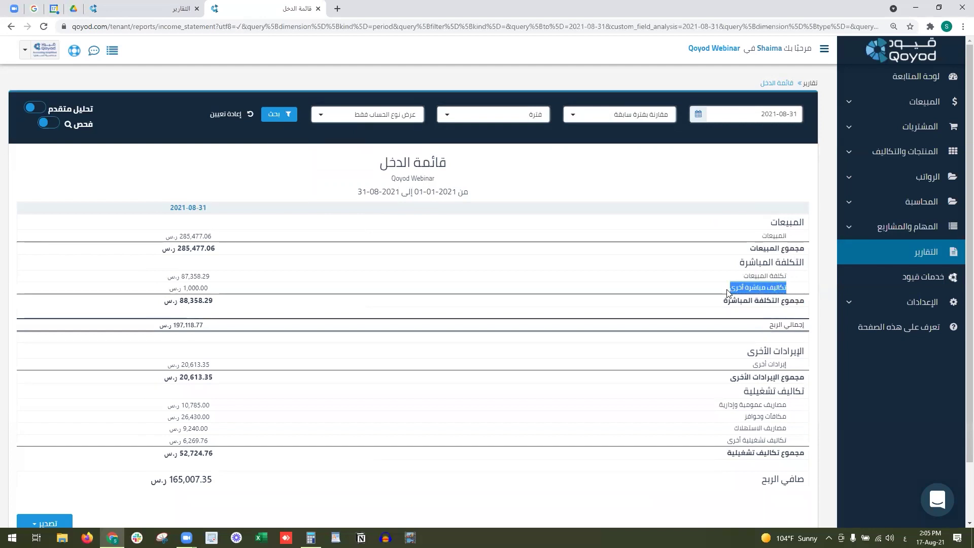
{"action": "left_click", "coordinate": [882, 202]}
{"action": "right_click", "coordinate": [877, 283]}
{"action": "left_click", "coordinate": [895, 290]}
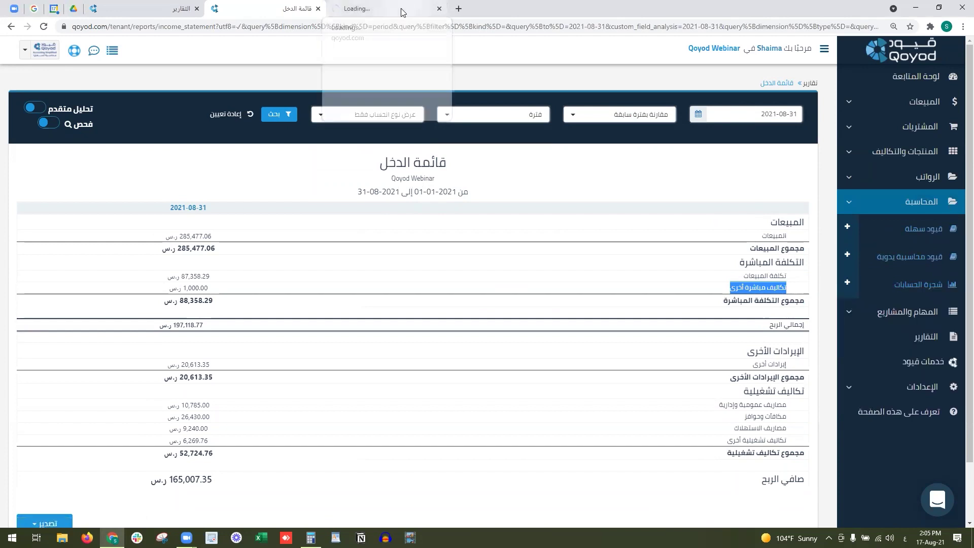
{"action": "left_click", "coordinate": [400, 9]}
{"action": "left_click_drag", "start_coordinate": [636, 193], "coordinate": [624, 195]}
{"action": "left_click", "coordinate": [279, 9]}
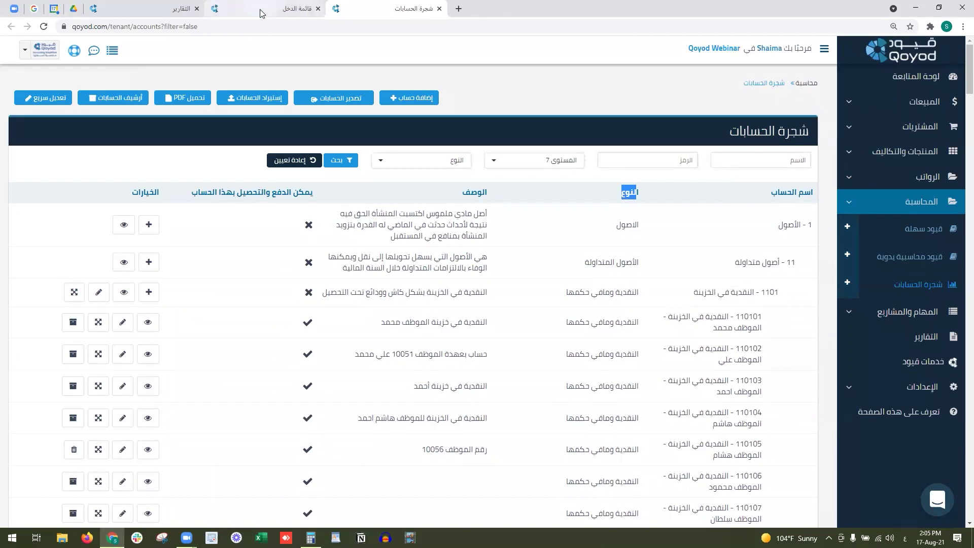
{"action": "left_click_drag", "start_coordinate": [795, 391], "coordinate": [736, 428]}
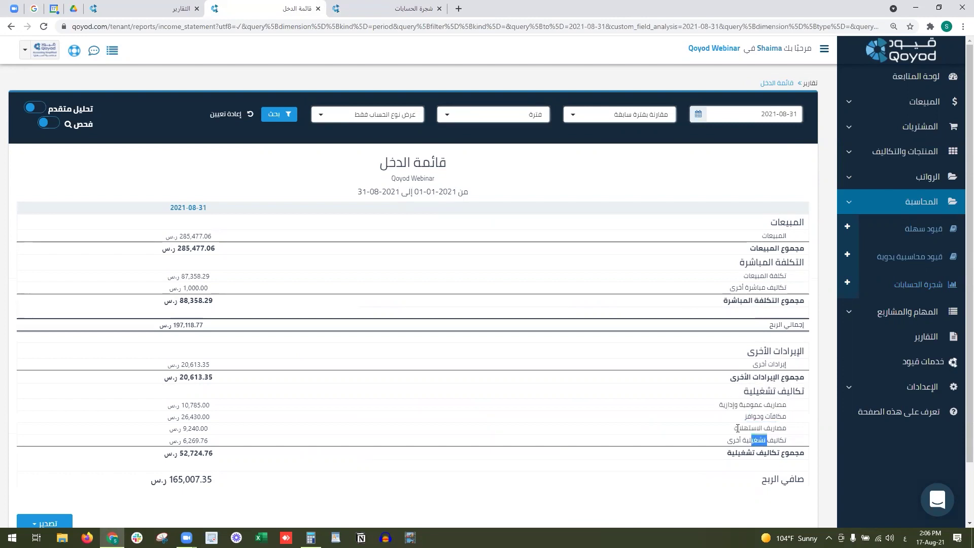
Step: Reset the income statement filters and review the full account listing
{"action": "left_click", "coordinate": [226, 114]}
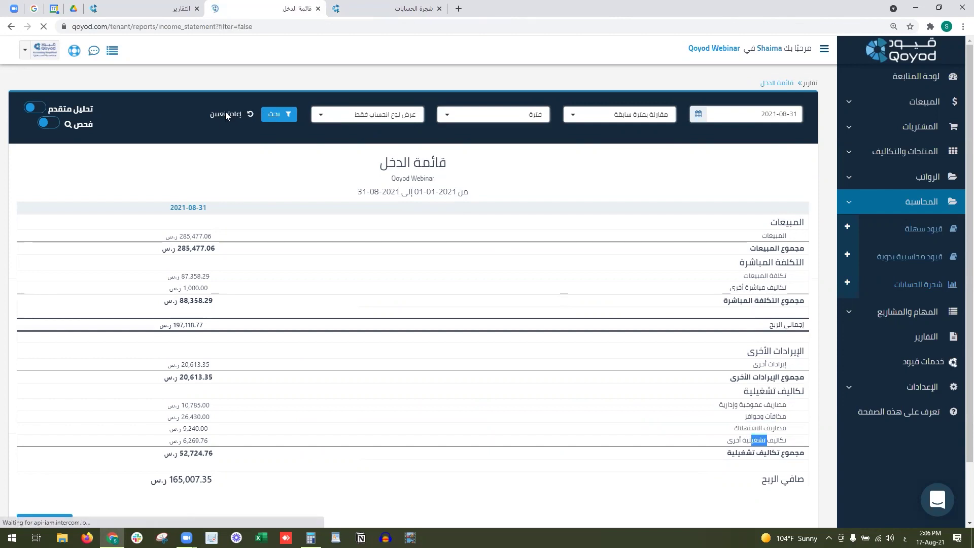
{"action": "scroll", "coordinate": [245, 359], "scroll_direction": "down", "scroll_amount": 2}
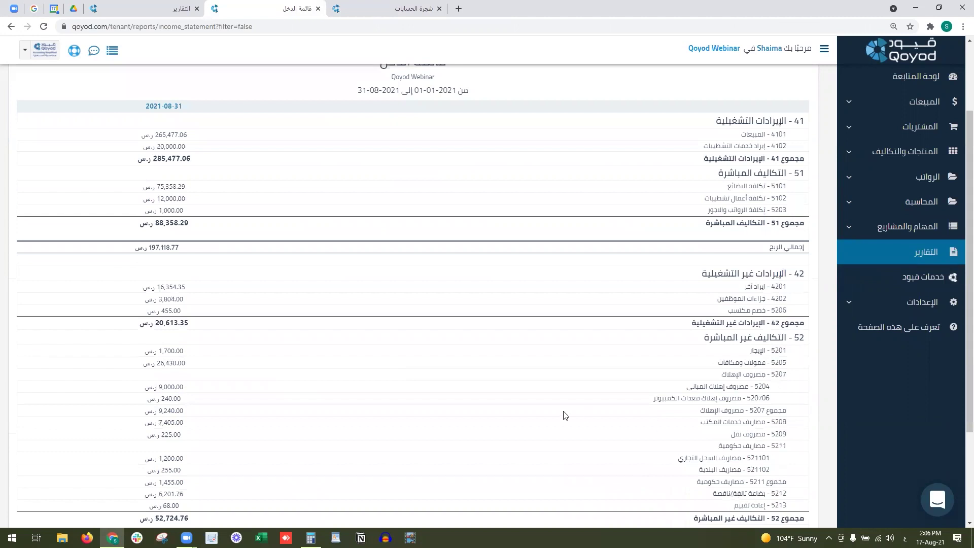
{"action": "scroll", "coordinate": [563, 413], "scroll_direction": "up", "scroll_amount": 2}
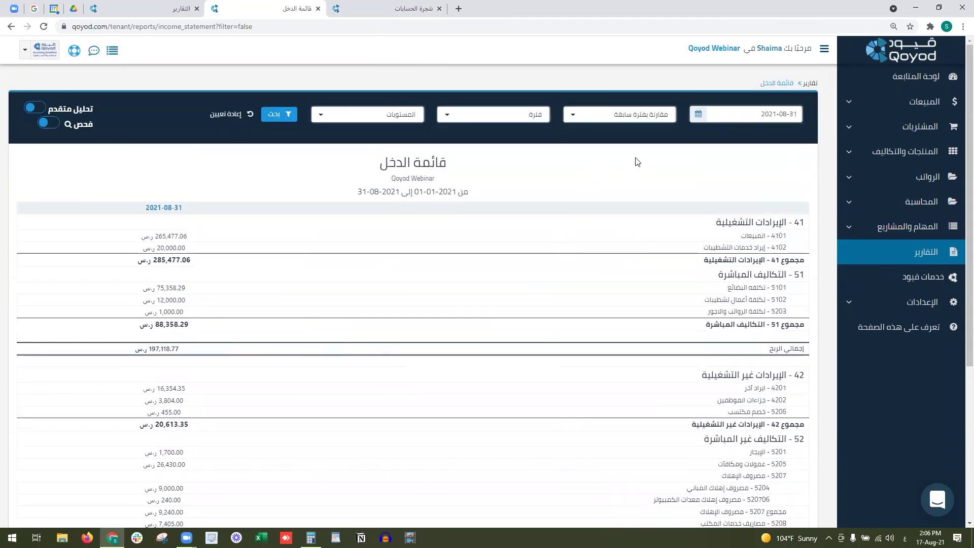
Step: Compare the income statement with the previous month (الشهر الماضي) over 3 periods and run the search
{"action": "left_click", "coordinate": [633, 121]}
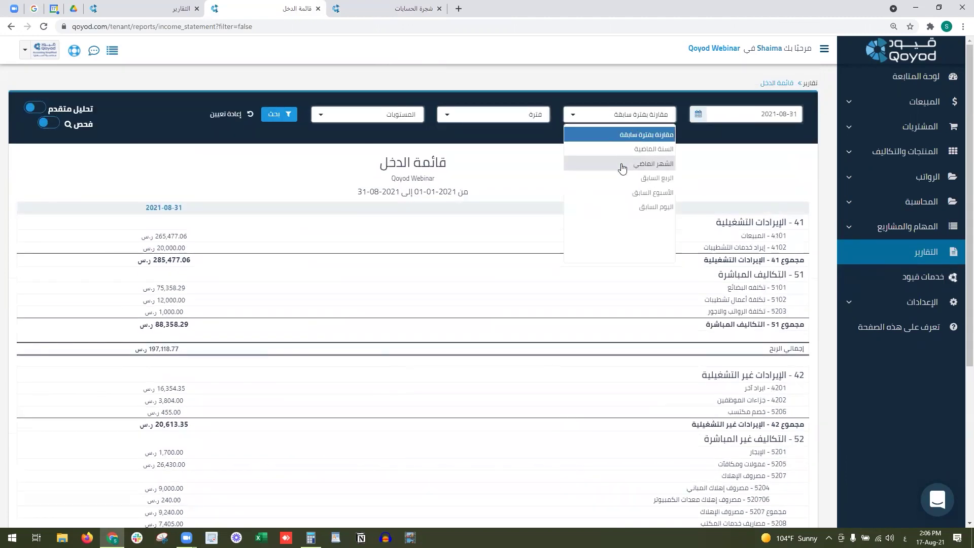
{"action": "left_click", "coordinate": [621, 164]}
{"action": "left_click", "coordinate": [524, 118]}
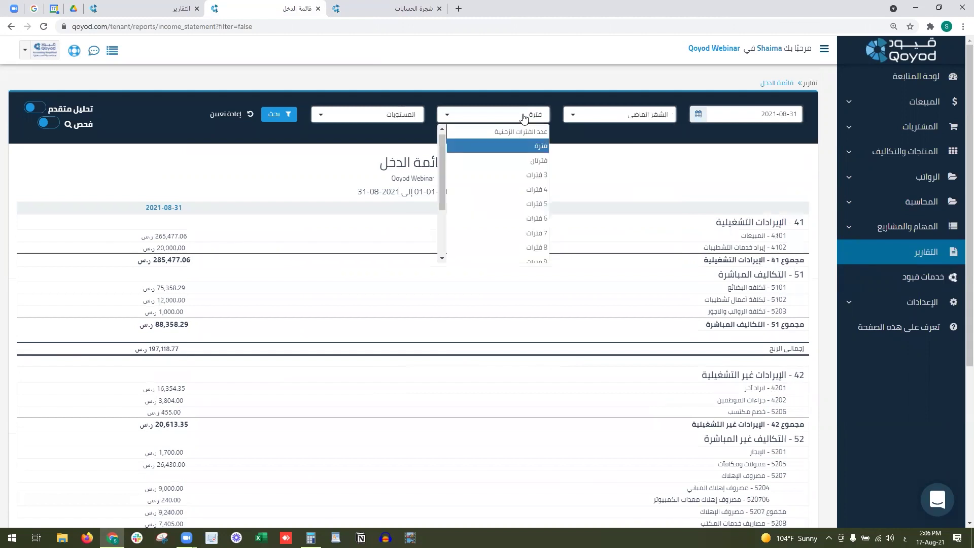
{"action": "left_click", "coordinate": [513, 175]}
{"action": "left_click", "coordinate": [289, 115]}
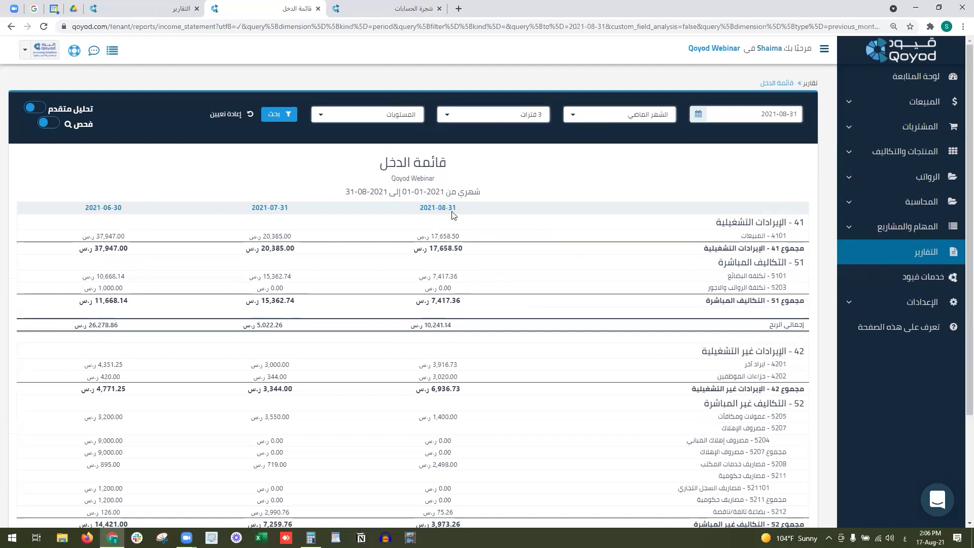
Step: Compare the sales amounts of account 4101 across the August, July and June 2021 columns
{"action": "left_click_drag", "start_coordinate": [455, 208], "coordinate": [413, 213]}
{"action": "left_click_drag", "start_coordinate": [458, 237], "coordinate": [415, 237]}
{"action": "left_click_drag", "start_coordinate": [292, 236], "coordinate": [248, 238]}
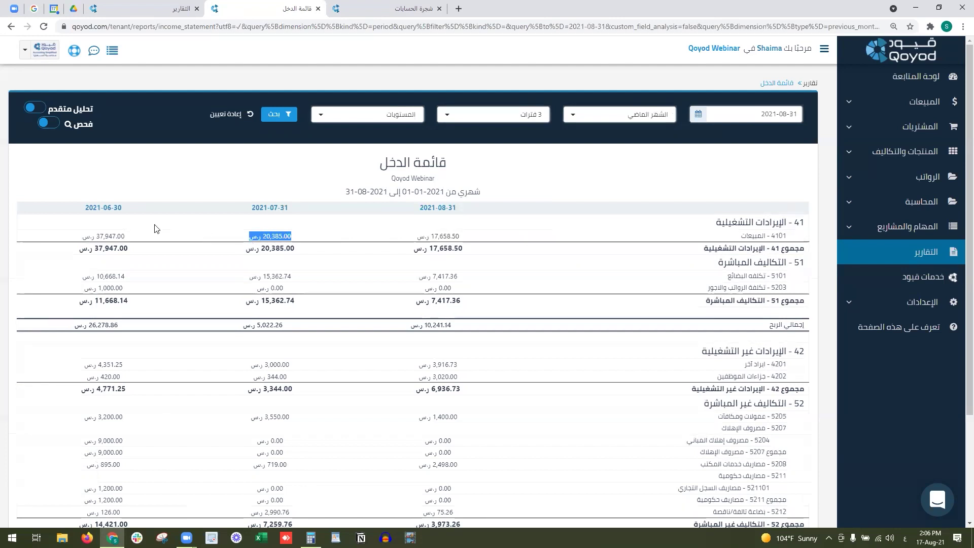
{"action": "left_click_drag", "start_coordinate": [119, 208], "coordinate": [102, 206]}
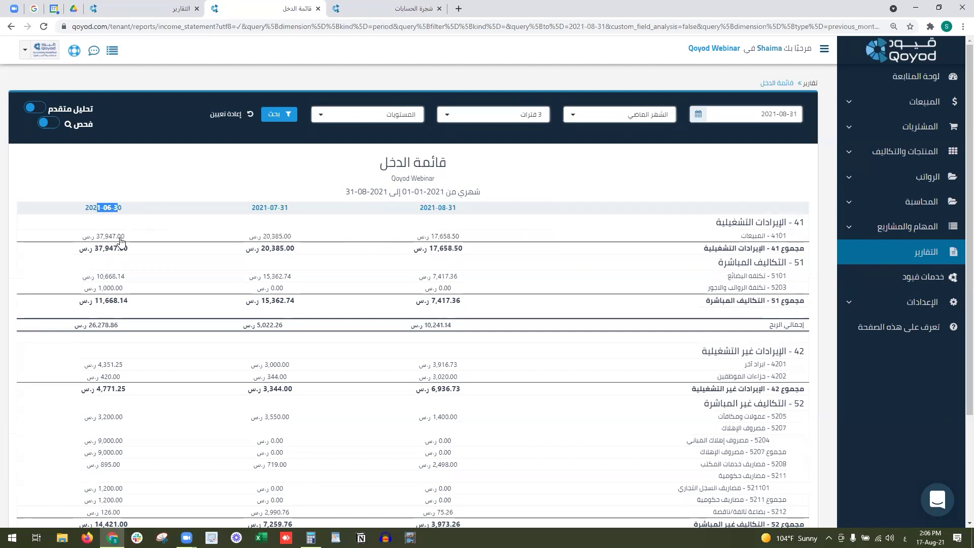
{"action": "left_click_drag", "start_coordinate": [126, 236], "coordinate": [54, 241]}
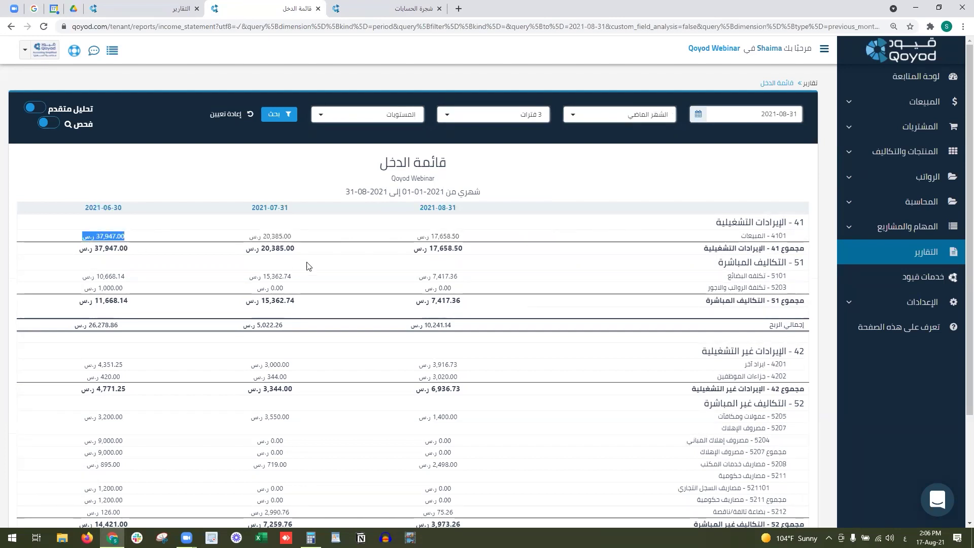
Step: Compare the net profit (صافي الربح) of the three months at the end of the income statement
{"action": "scroll", "coordinate": [306, 266], "scroll_direction": "down", "scroll_amount": 3}
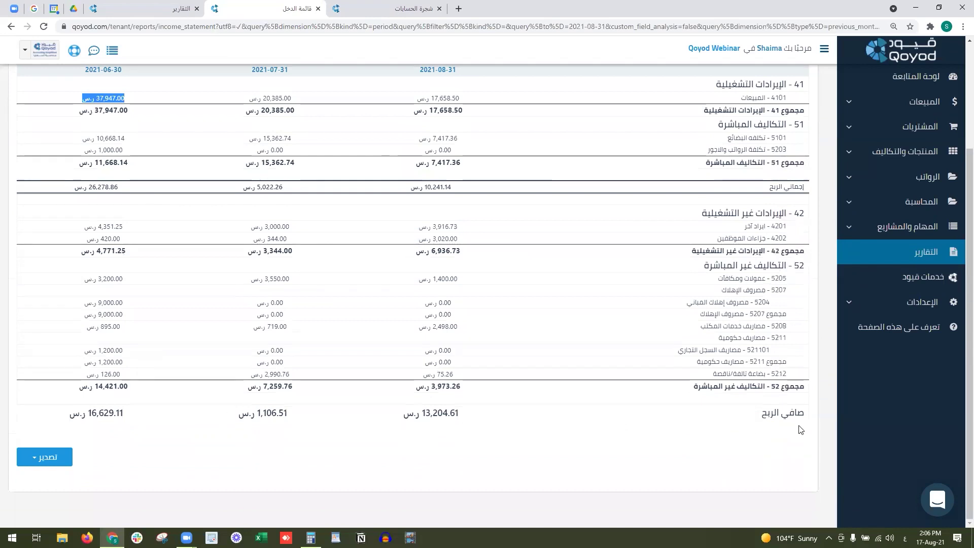
{"action": "left_click_drag", "start_coordinate": [794, 413], "coordinate": [761, 413]}
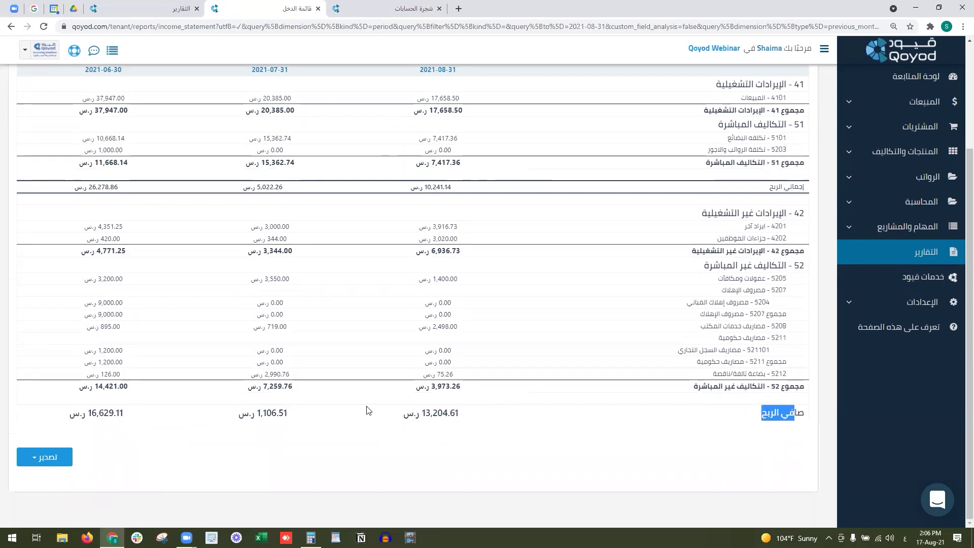
{"action": "double_click", "coordinate": [435, 412]}
{"action": "left_click", "coordinate": [277, 413]}
{"action": "left_click_drag", "start_coordinate": [277, 414], "coordinate": [258, 413]}
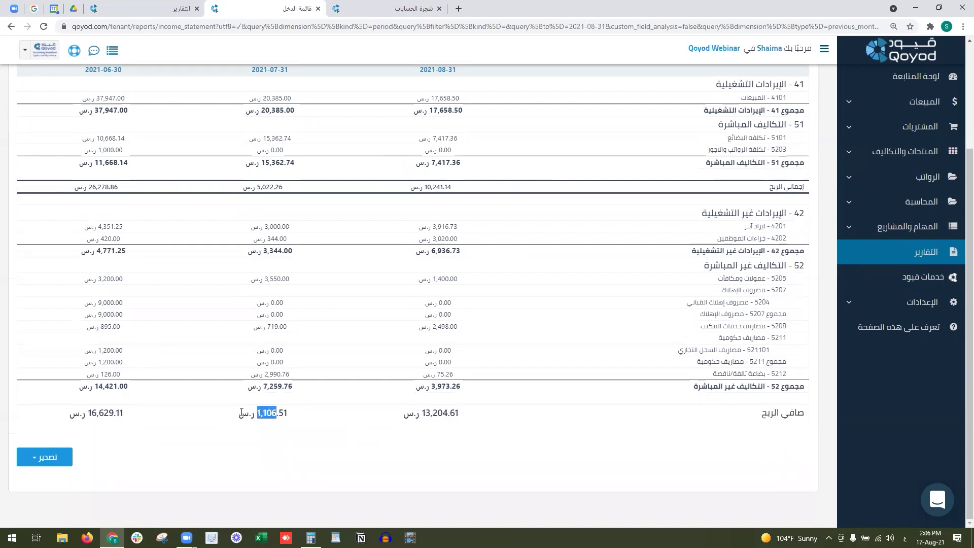
{"action": "left_click_drag", "start_coordinate": [108, 414], "coordinate": [88, 415]}
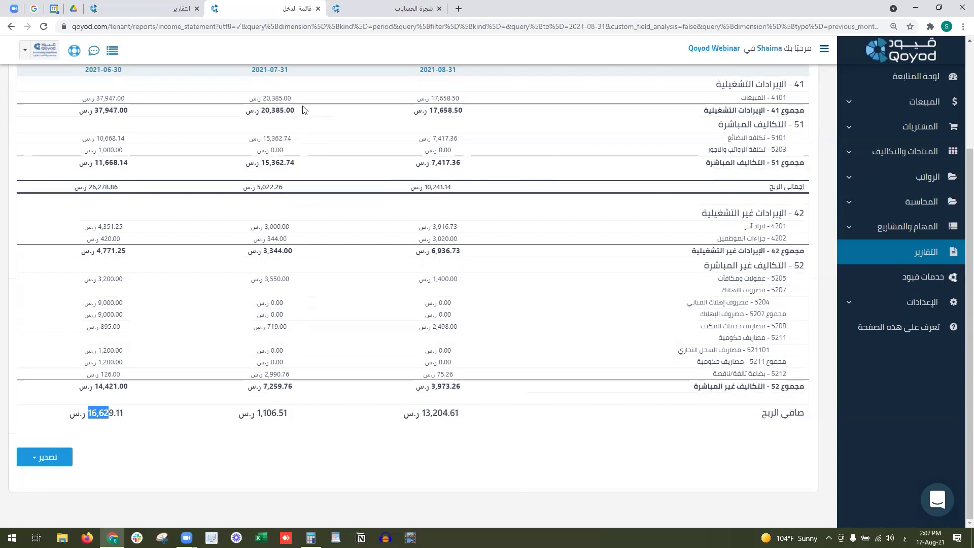
Step: Compare sales with cost of goods (تكلفة البضائع) for July and for June 2021
{"action": "left_click_drag", "start_coordinate": [297, 98], "coordinate": [243, 105]}
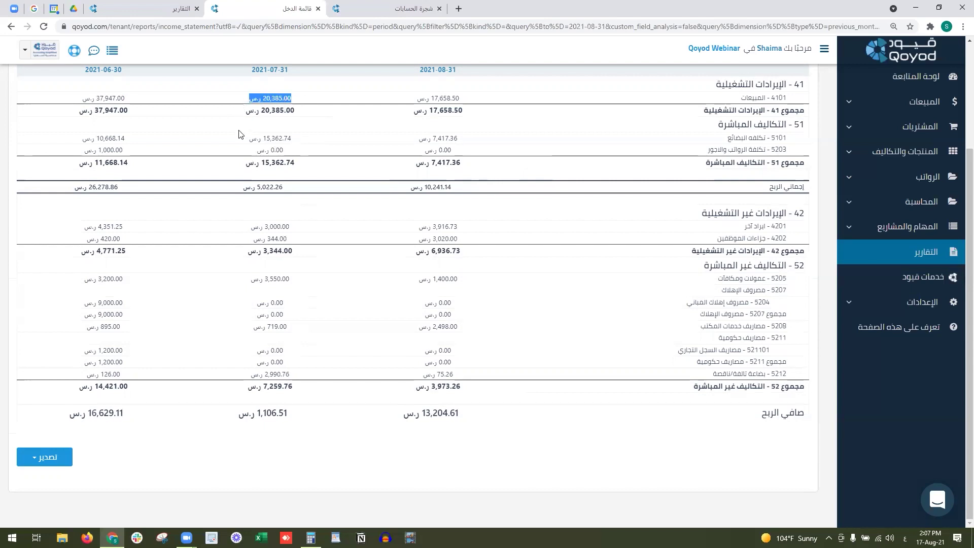
{"action": "left_click_drag", "start_coordinate": [245, 142], "coordinate": [295, 146]}
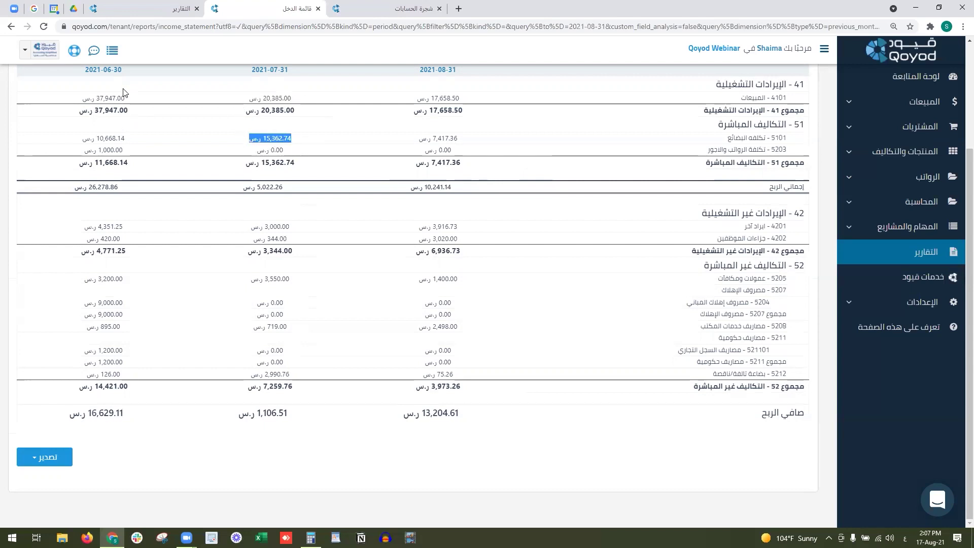
{"action": "left_click_drag", "start_coordinate": [131, 98], "coordinate": [77, 101]}
{"action": "left_click_drag", "start_coordinate": [74, 145], "coordinate": [171, 144]}
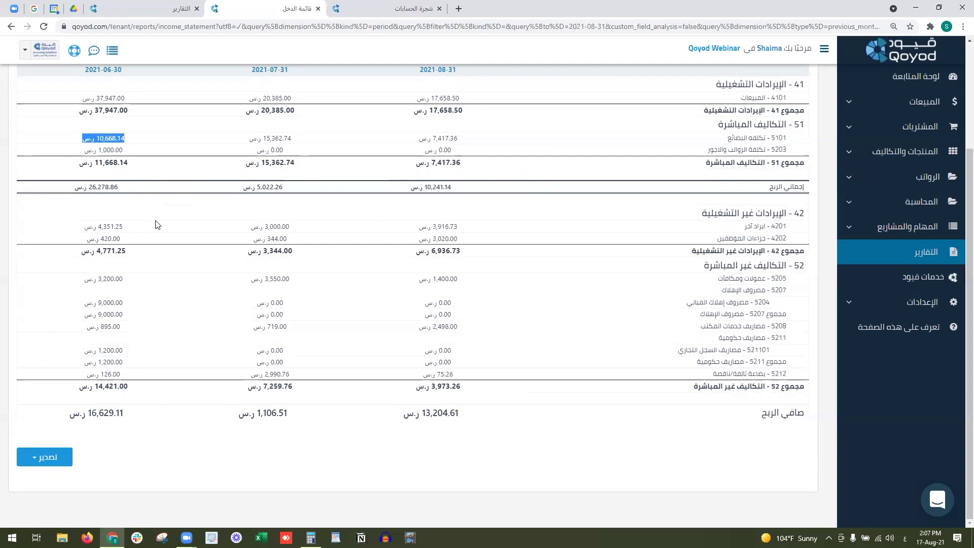
Step: Enable the inspect option (فحص) on the income statement and open the August 2021 breakdown of account 4101 - المبيعات
{"action": "scroll", "coordinate": [188, 381], "scroll_direction": "up", "scroll_amount": 3}
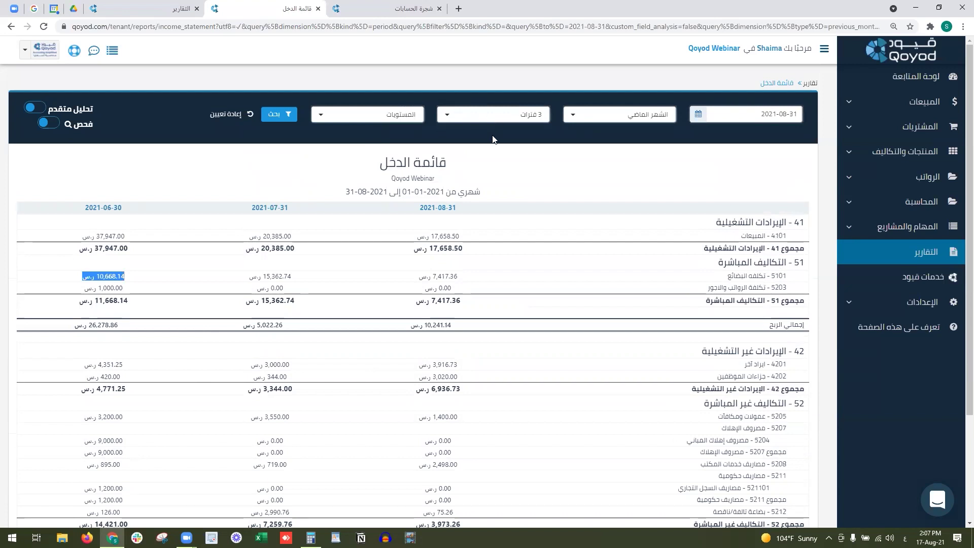
{"action": "left_click", "coordinate": [574, 120]}
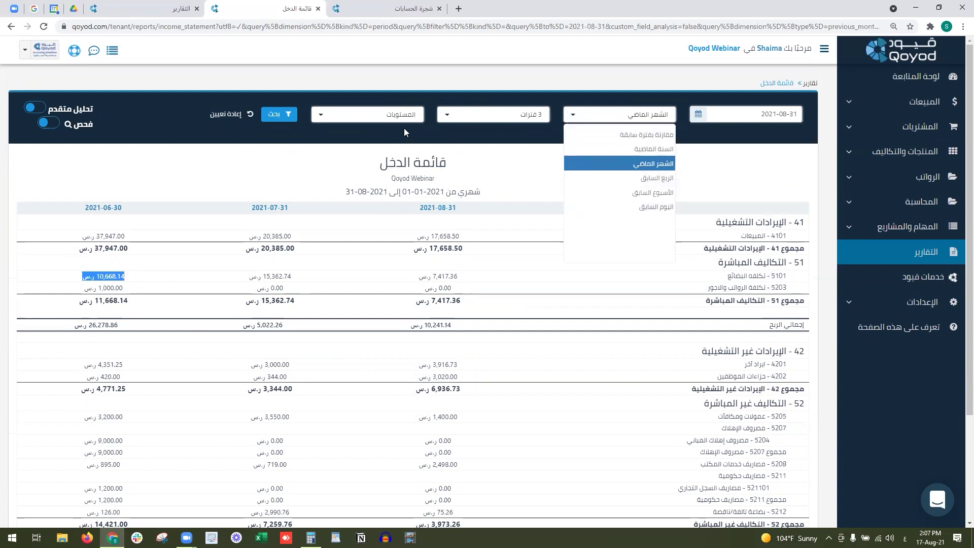
{"action": "left_click", "coordinate": [52, 130]}
{"action": "left_click", "coordinate": [53, 127]}
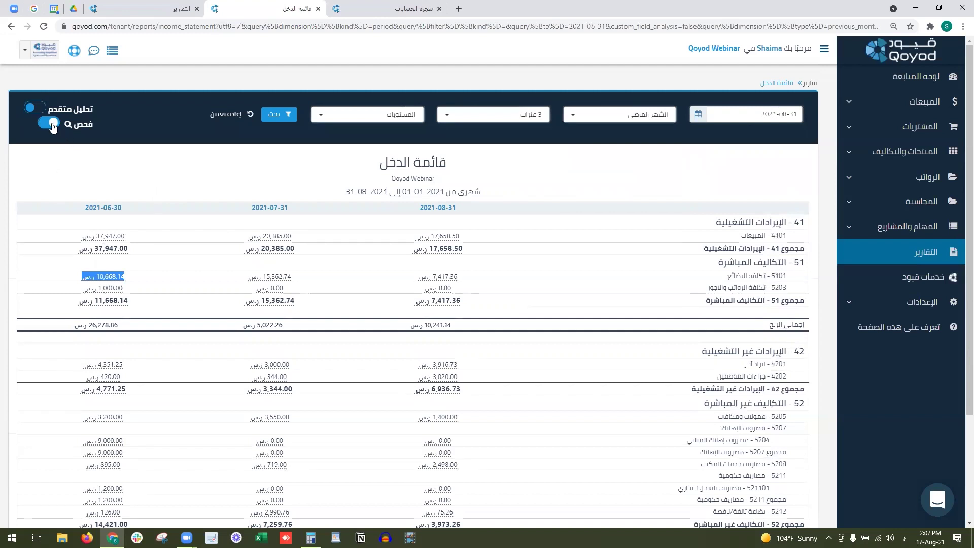
{"action": "left_click", "coordinate": [449, 237]}
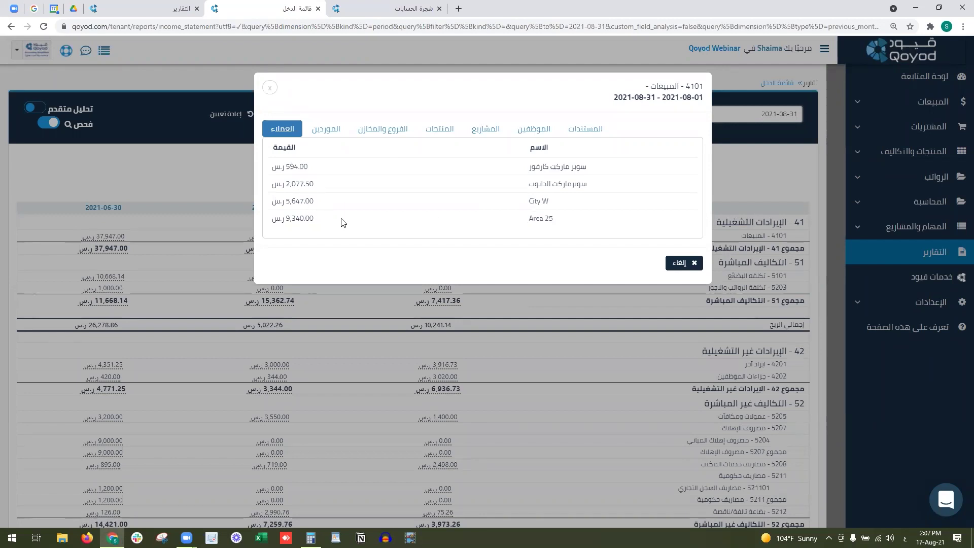
Step: Examine the sales value of each customer in the August sales breakdown
{"action": "left_click_drag", "start_coordinate": [328, 220], "coordinate": [270, 224]}
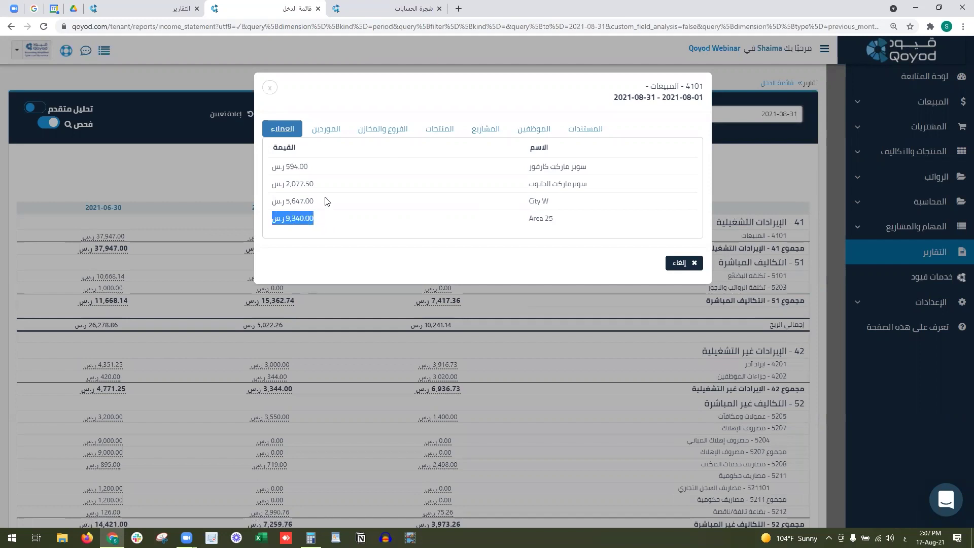
{"action": "left_click_drag", "start_coordinate": [327, 201], "coordinate": [269, 209]}
{"action": "left_click_drag", "start_coordinate": [340, 187], "coordinate": [270, 190]}
{"action": "left_click_drag", "start_coordinate": [272, 171], "coordinate": [260, 169]}
{"action": "left_click", "coordinate": [327, 172]}
Step: Show the August sales breakdown by branches and warehouses (الفروع والمخازن) and examine the main center and أبها values
{"action": "left_click", "coordinate": [374, 133]}
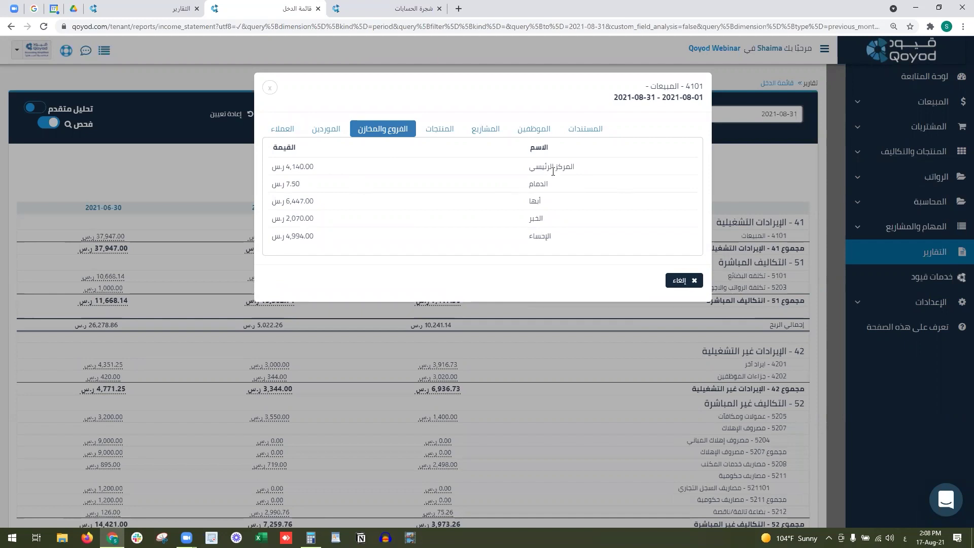
{"action": "left_click_drag", "start_coordinate": [568, 169], "coordinate": [460, 169]}
{"action": "left_click_drag", "start_coordinate": [542, 203], "coordinate": [271, 205]}
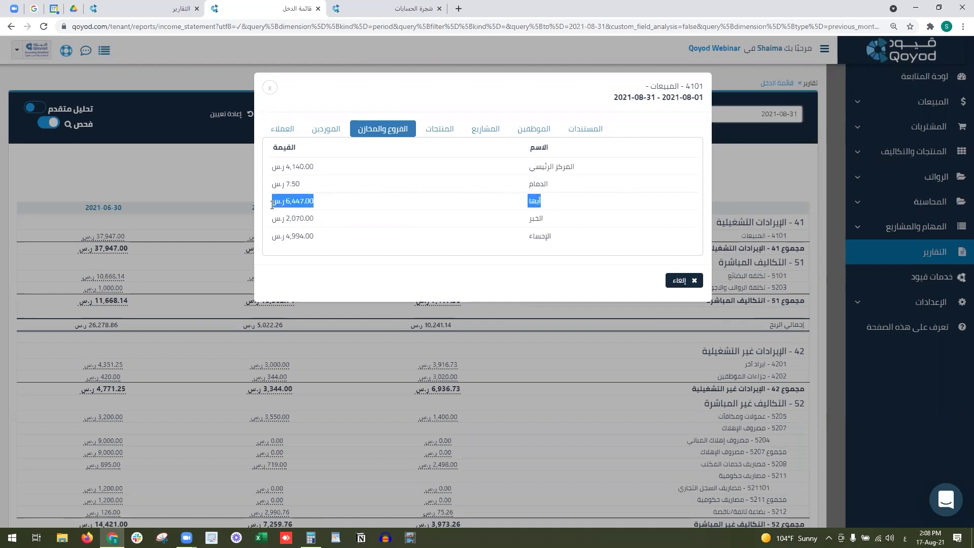
Step: Show the August sales breakdown by products (المنتجات) and projects (المشاريع), examining the gold-handled TV unit and unspecified (غير محدد) values
{"action": "left_click", "coordinate": [424, 133]}
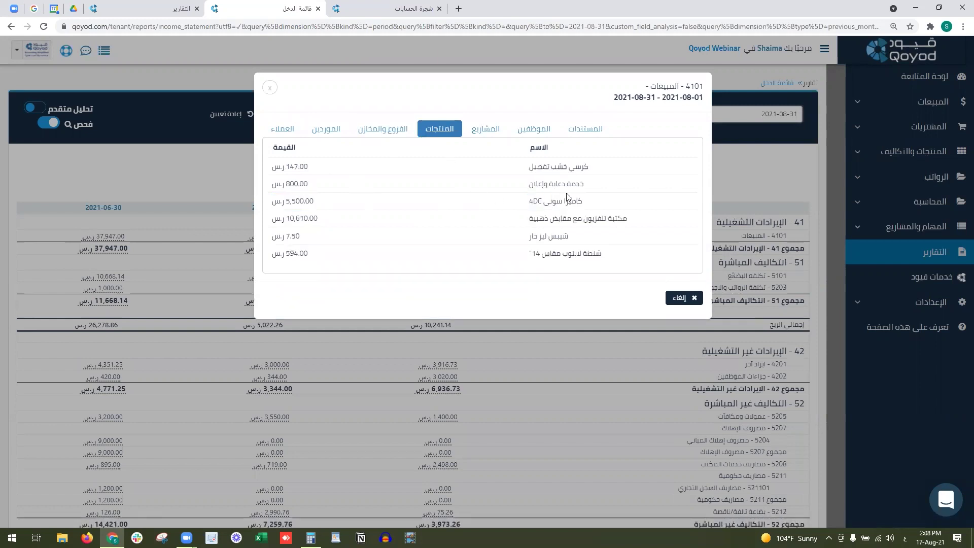
{"action": "left_click_drag", "start_coordinate": [634, 219], "coordinate": [273, 221]}
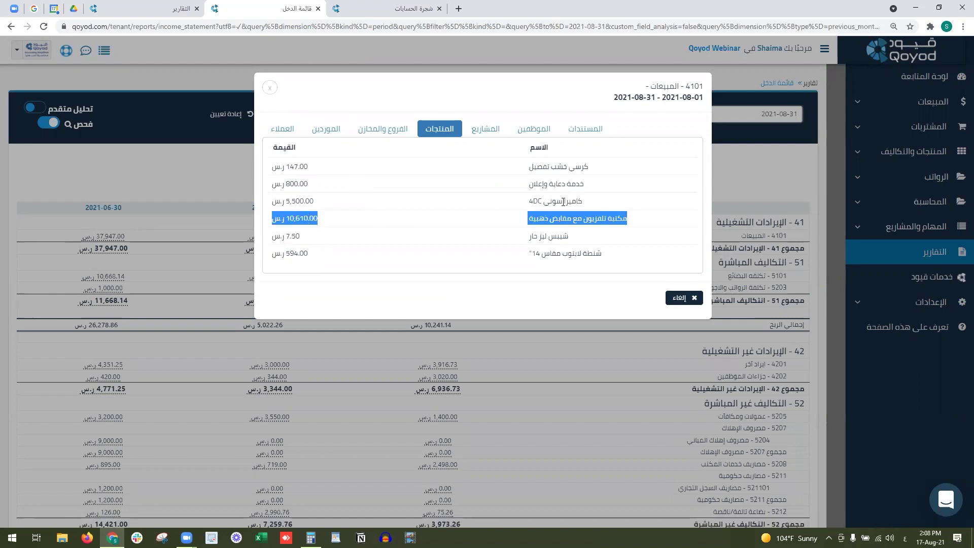
{"action": "left_click", "coordinate": [504, 133]}
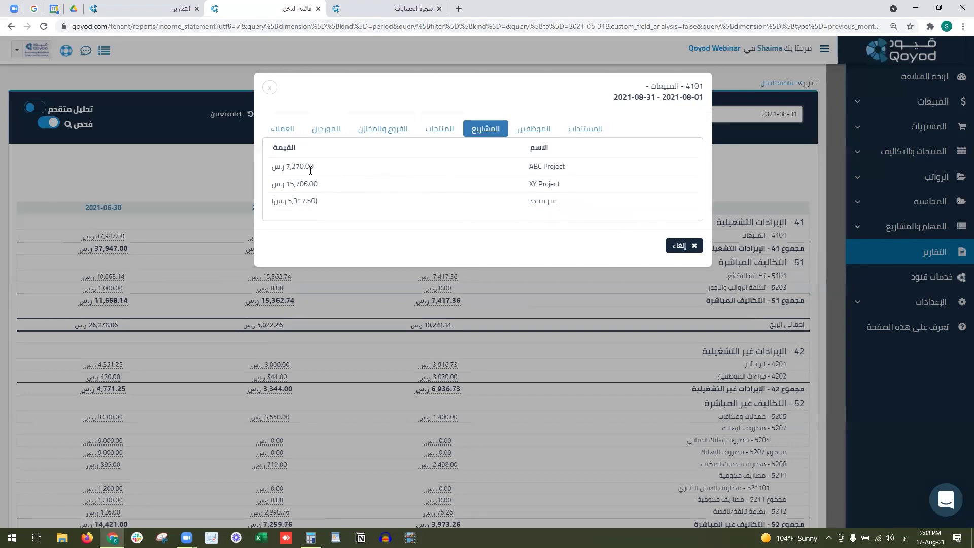
{"action": "left_click_drag", "start_coordinate": [316, 202], "coordinate": [272, 205]}
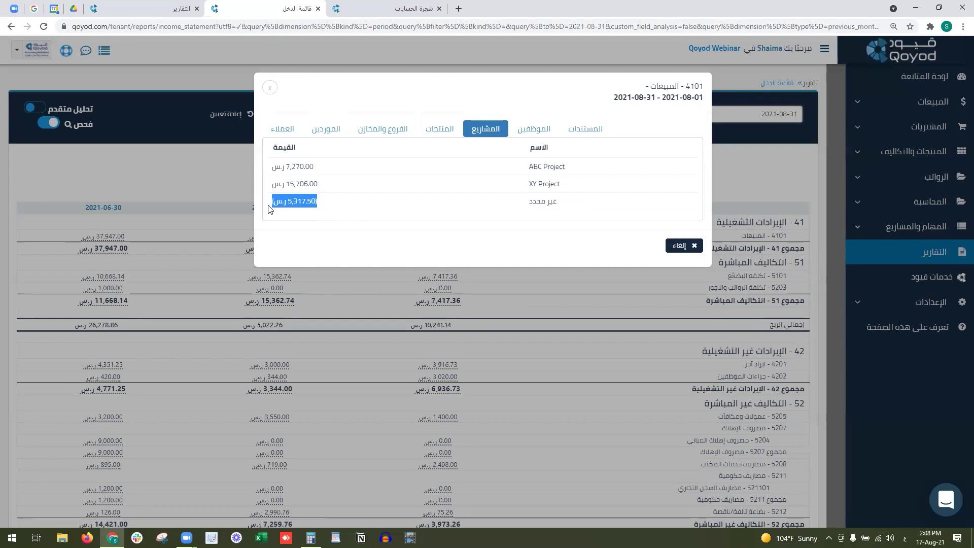
Step: Review the August sales breakdown by employees (الموظفين) and by documents (المستندات), and close the breakdown
{"action": "left_click", "coordinate": [536, 130]}
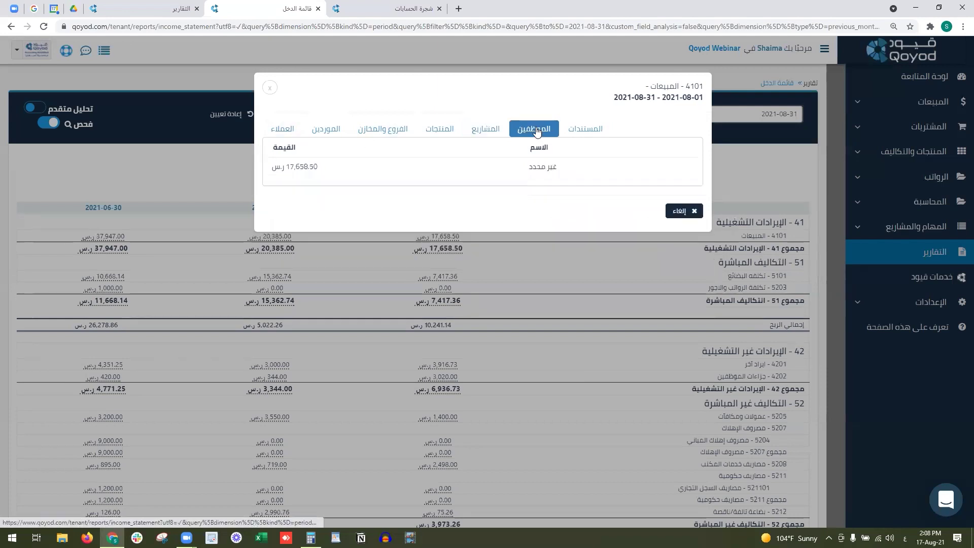
{"action": "left_click", "coordinate": [564, 130]}
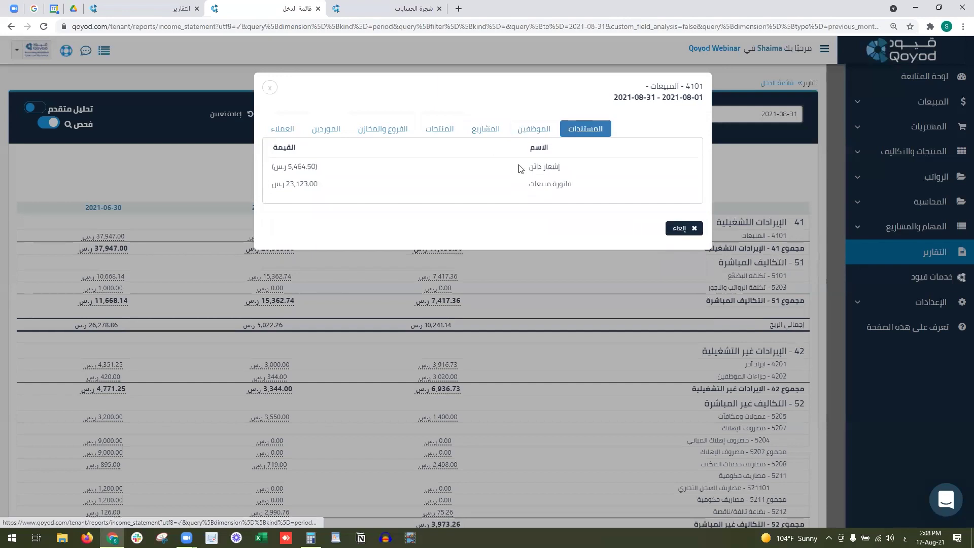
{"action": "left_click_drag", "start_coordinate": [575, 186], "coordinate": [537, 168]}
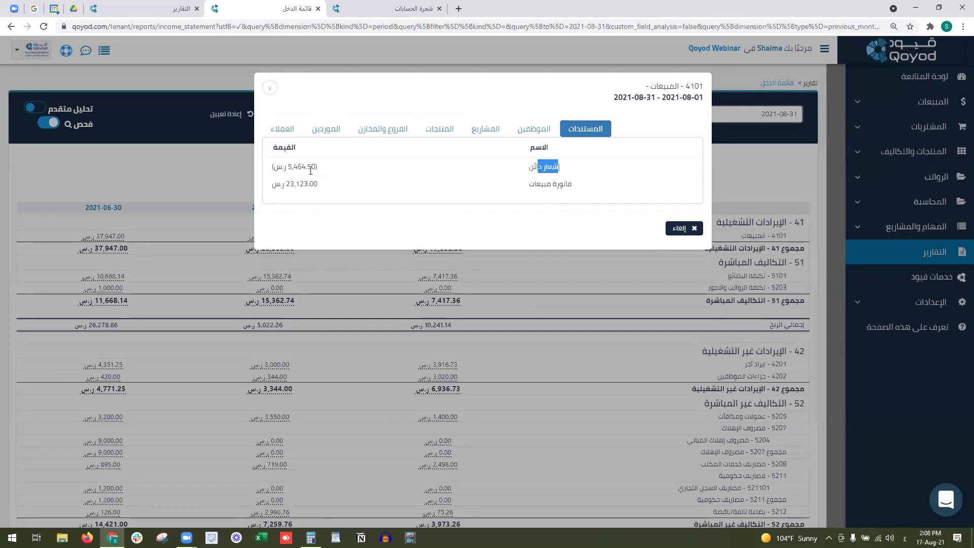
{"action": "left_click", "coordinate": [270, 87]}
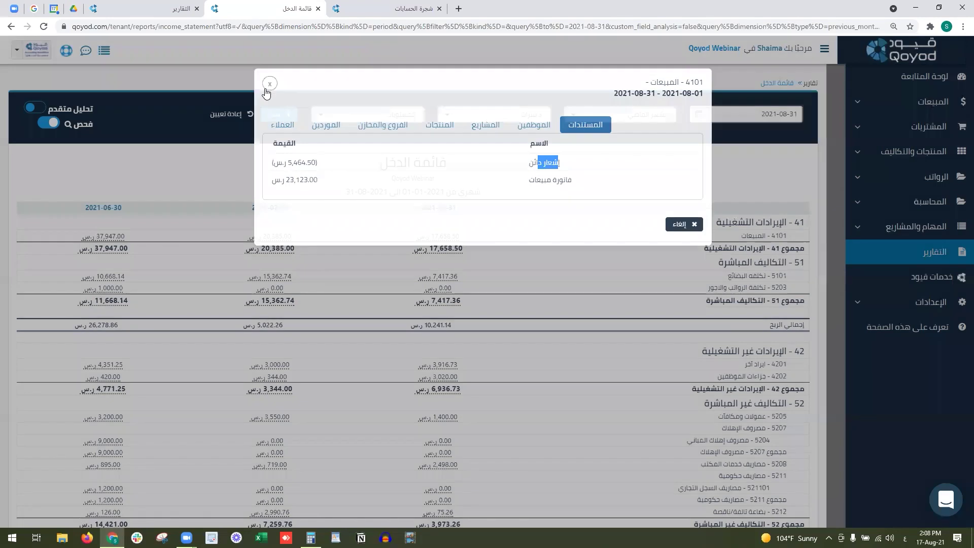
Step: Reset the report filters and run the income statement at level 3 (المستوى 3), followed by level 2 (المستوى 2)
{"action": "left_click", "coordinate": [243, 116]}
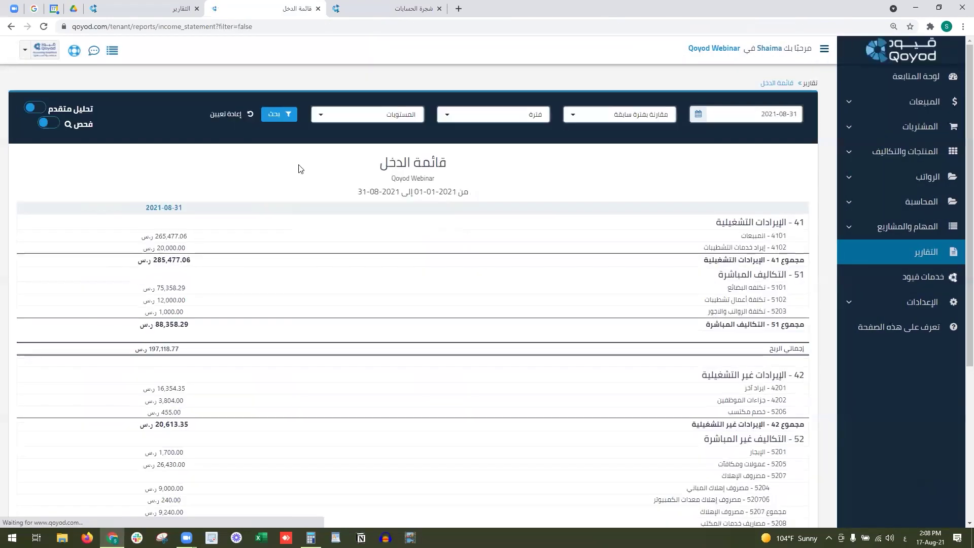
{"action": "left_click", "coordinate": [355, 120]}
{"action": "left_click", "coordinate": [363, 178]}
{"action": "left_click", "coordinate": [295, 120]}
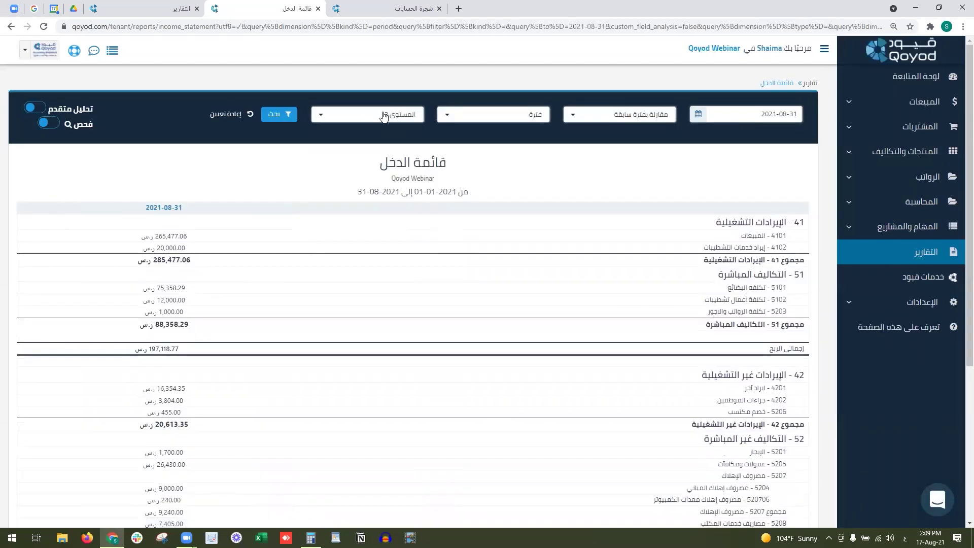
{"action": "left_click", "coordinate": [368, 113]}
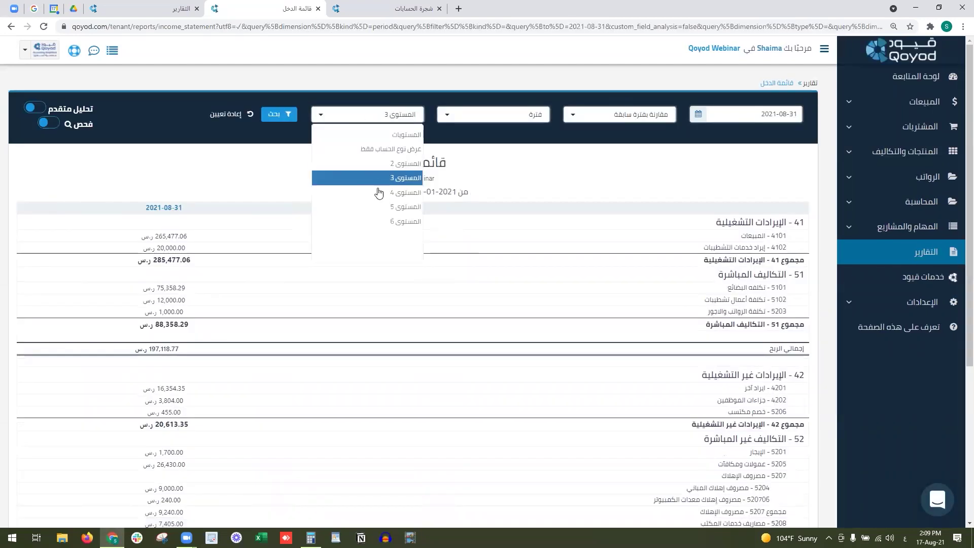
{"action": "left_click", "coordinate": [378, 163]}
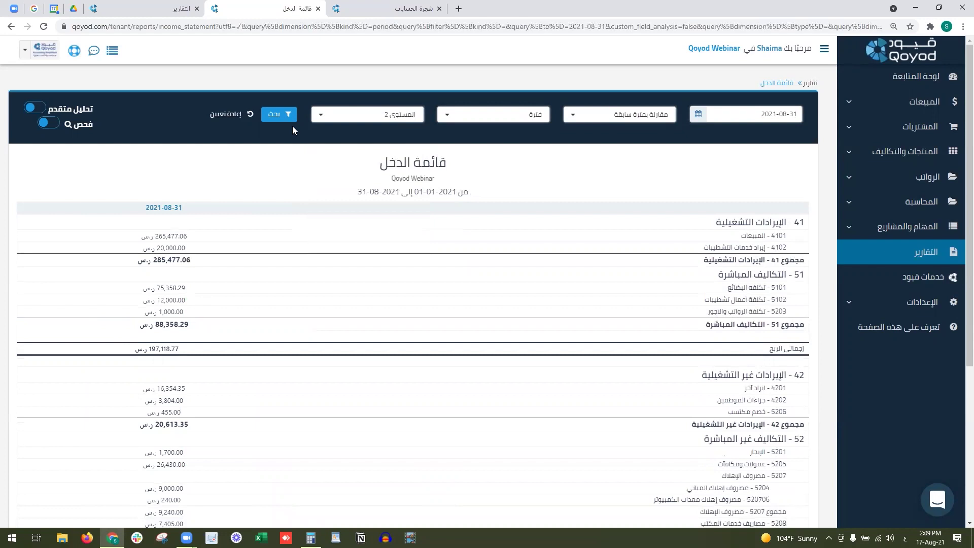
{"action": "left_click", "coordinate": [290, 116]}
Step: Enable advanced analysis (تحليل متقدم) on the reset income statement and check its start and end date pickers without changing the dates
{"action": "left_click", "coordinate": [34, 109]}
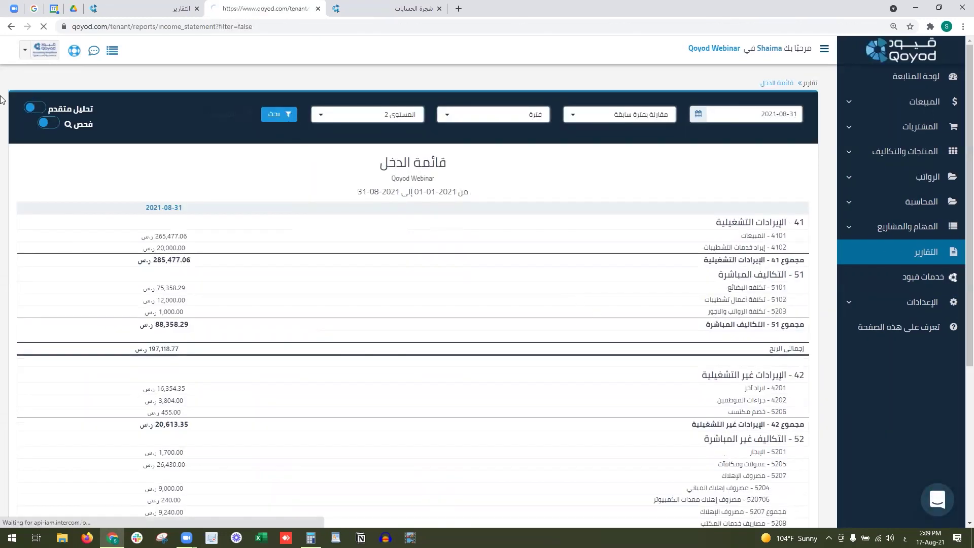
{"action": "left_click", "coordinate": [36, 109]}
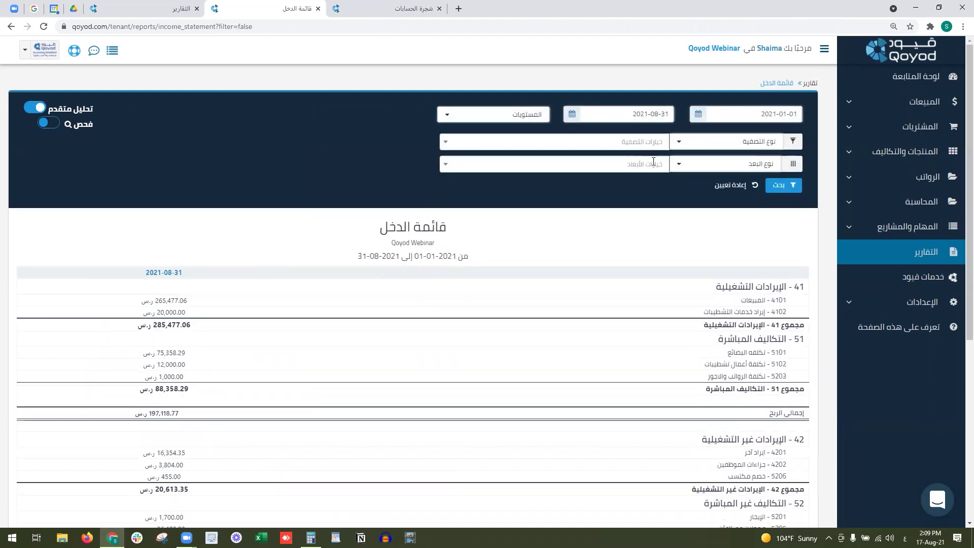
{"action": "left_click", "coordinate": [765, 116]}
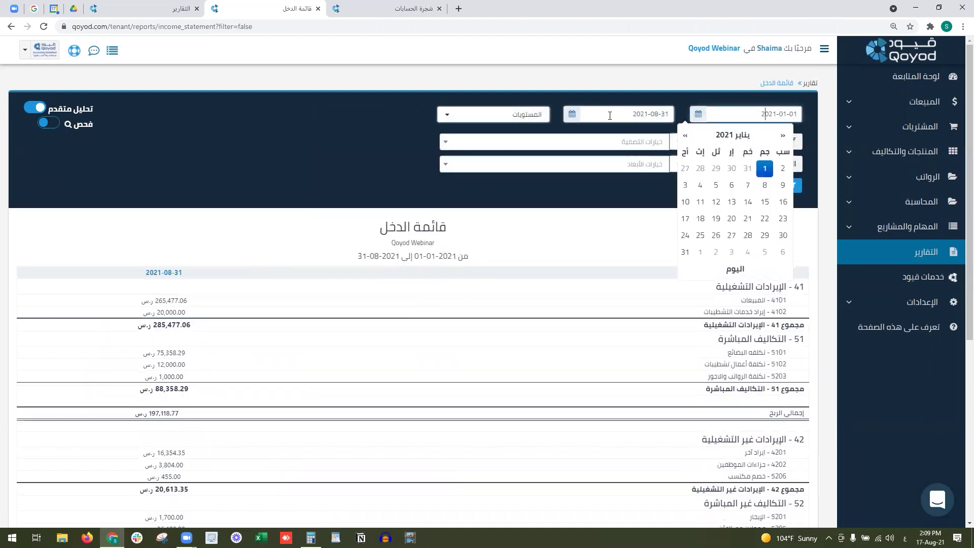
{"action": "left_click", "coordinate": [625, 113]}
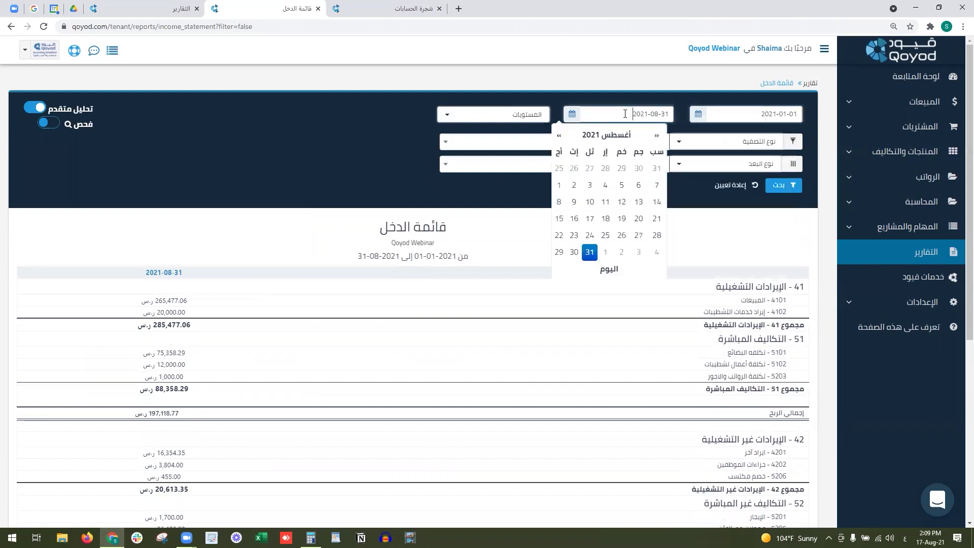
{"action": "left_click", "coordinate": [654, 103]}
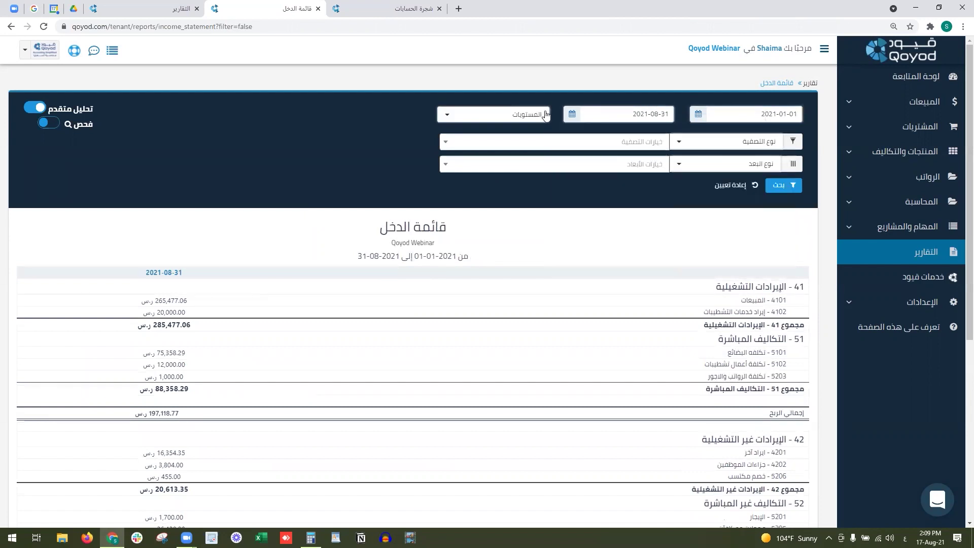
Step: Filter the income statement by projects (المشاريع) for XY Project and run the report
{"action": "left_click", "coordinate": [765, 142]}
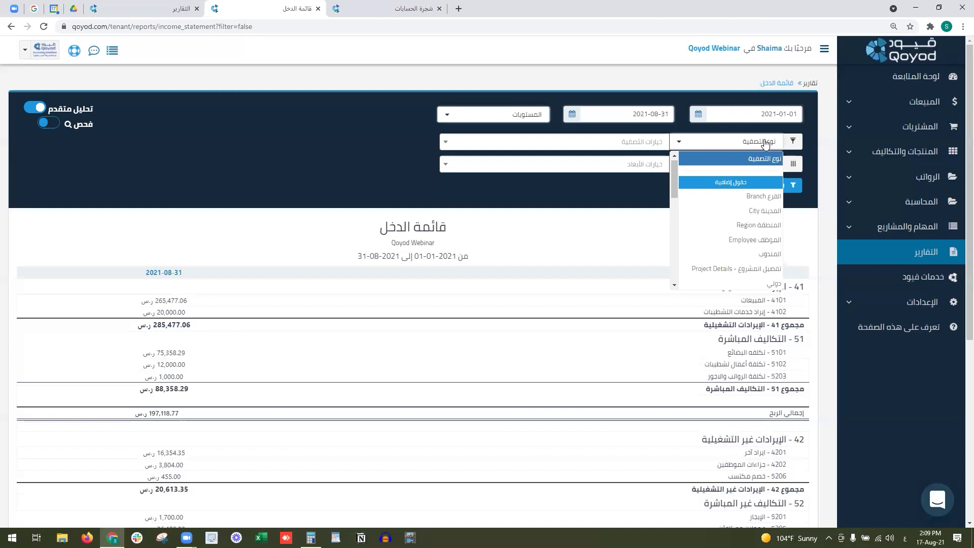
{"action": "left_click_drag", "start_coordinate": [673, 183], "coordinate": [683, 275]}
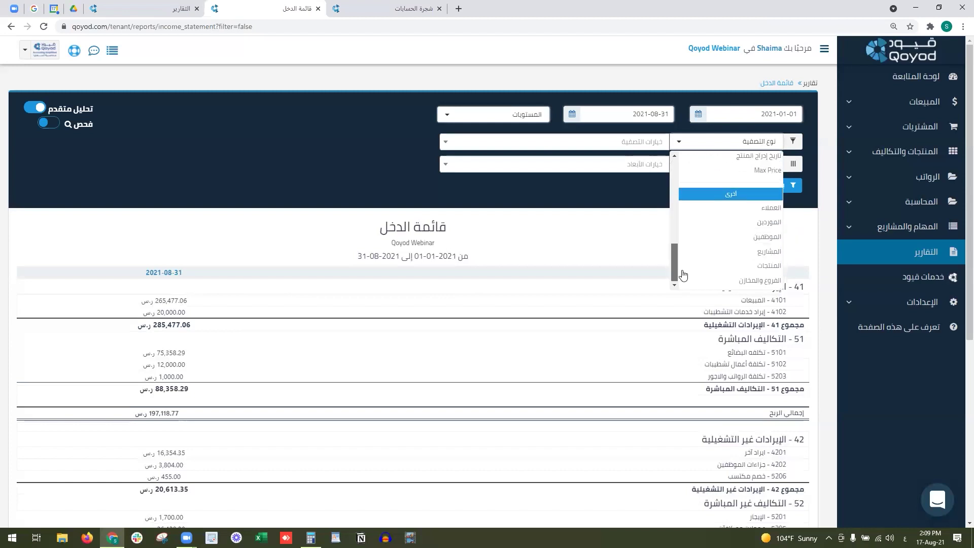
{"action": "left_click", "coordinate": [743, 251]}
{"action": "left_click", "coordinate": [654, 142]}
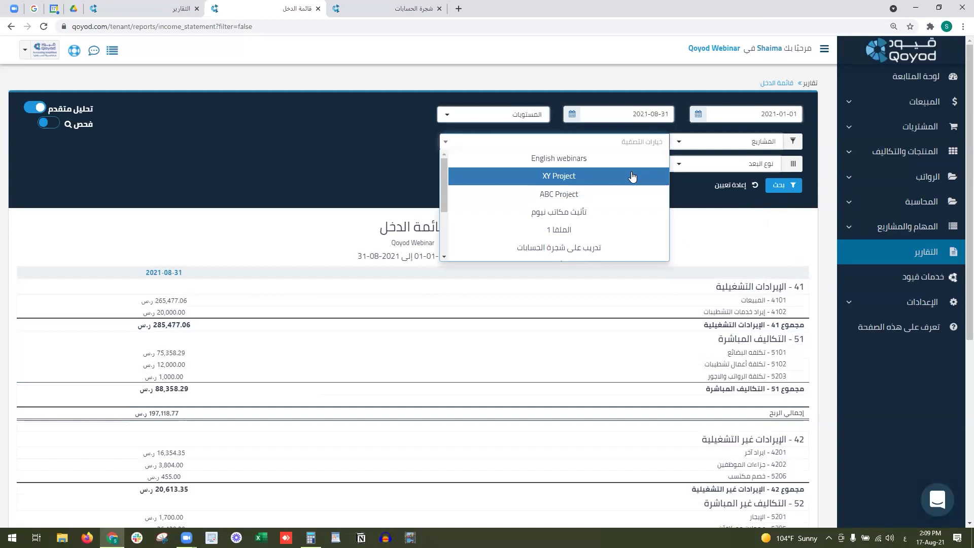
{"action": "left_click", "coordinate": [631, 176]}
{"action": "left_click", "coordinate": [783, 185]}
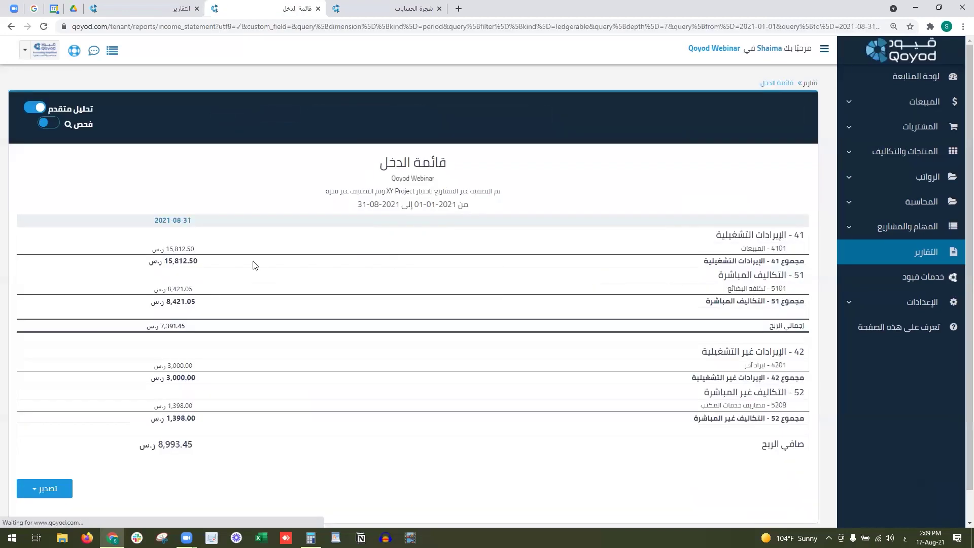
Step: Open the XY Project page in a separate browser tab and compare its 4101 - المبيعات value with the filtered report
{"action": "triple_click", "coordinate": [176, 313]}
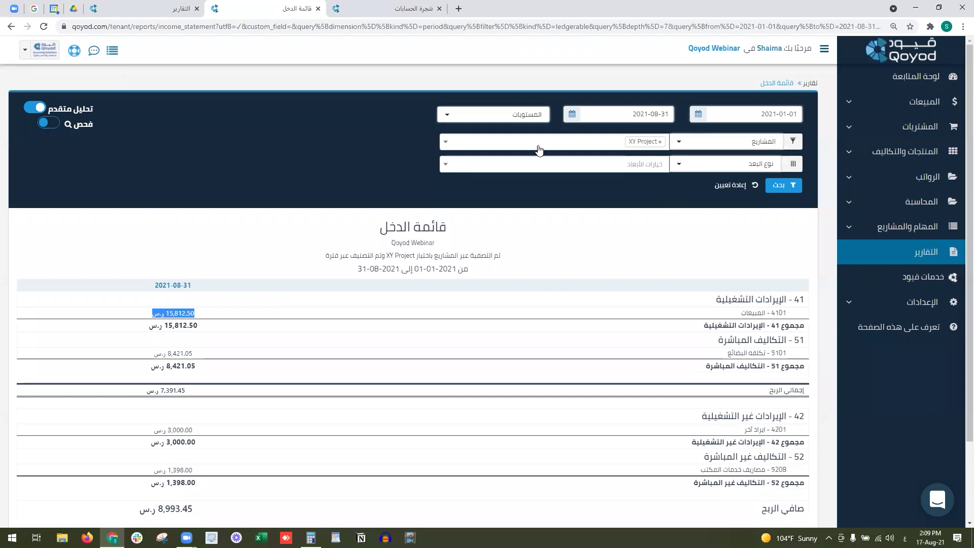
{"action": "left_click", "coordinate": [874, 231]}
{"action": "right_click", "coordinate": [916, 254]}
{"action": "left_click", "coordinate": [857, 260]}
{"action": "left_click", "coordinate": [515, 8]}
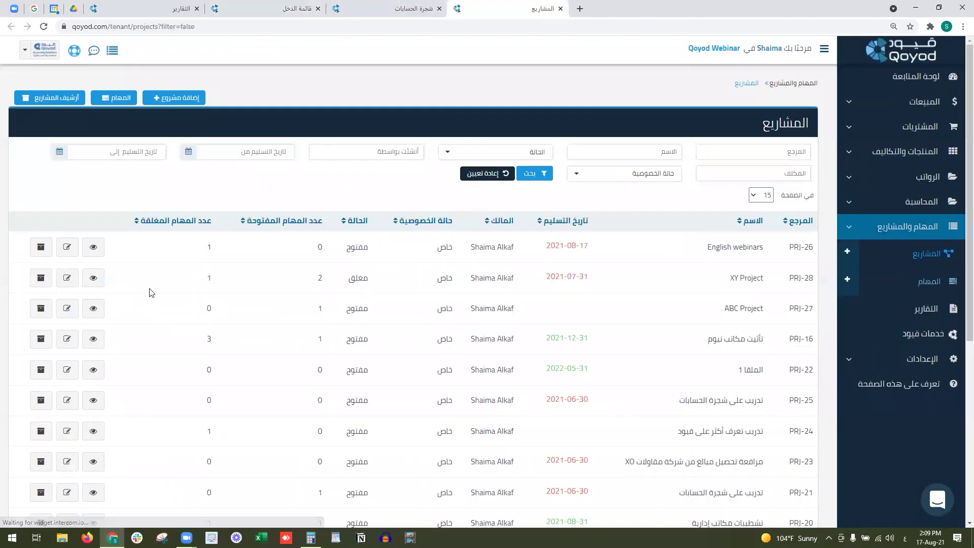
{"action": "left_click", "coordinate": [99, 279]}
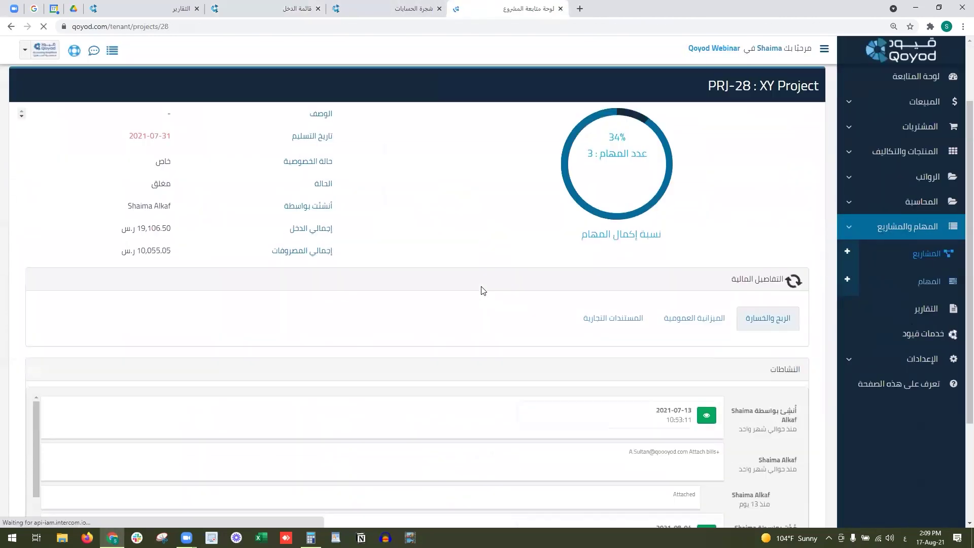
{"action": "scroll", "coordinate": [267, 336], "scroll_direction": "down", "scroll_amount": 3}
{"action": "left_click_drag", "start_coordinate": [260, 315], "coordinate": [335, 317]}
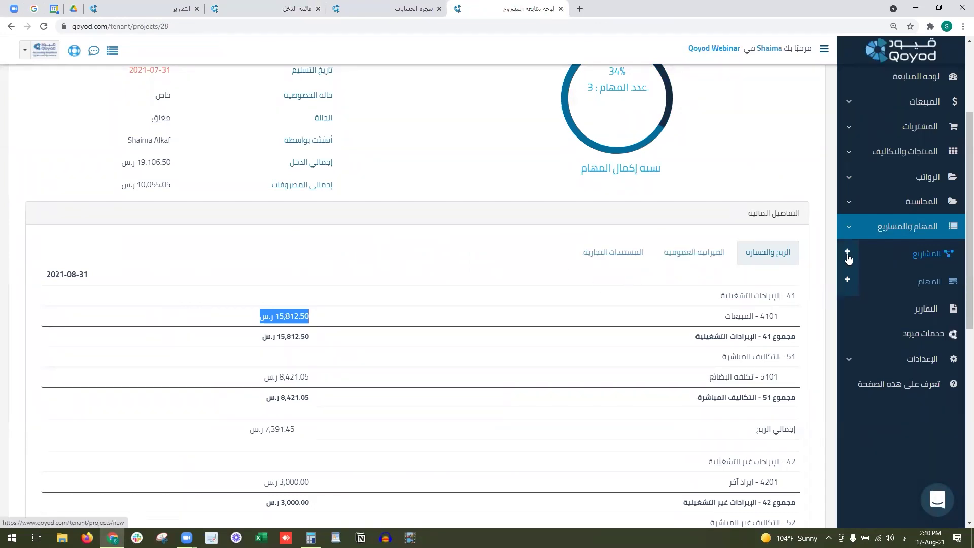
Step: Return to the income statement and run it with the الموظف employee dimension for the second through sixth employees listed
{"action": "left_click", "coordinate": [310, 6]}
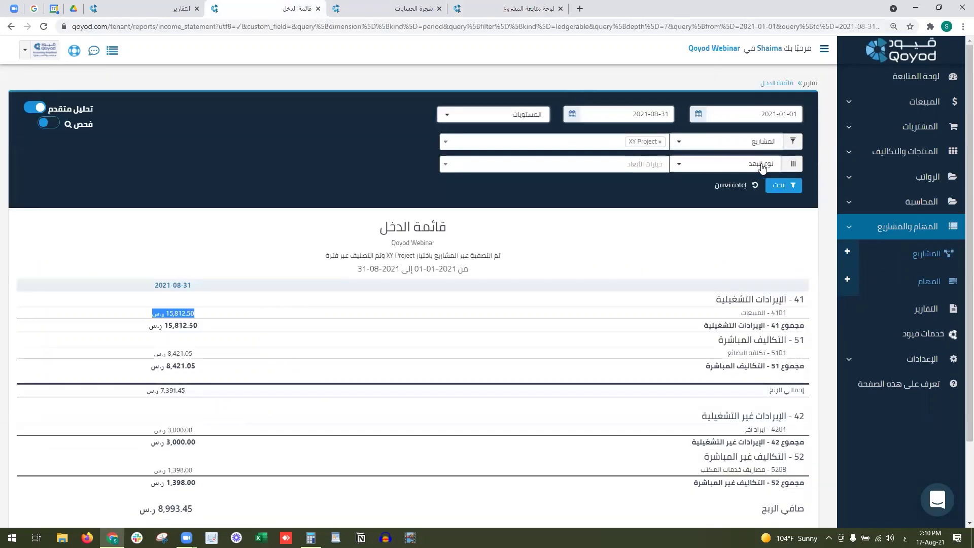
{"action": "left_click", "coordinate": [761, 164]}
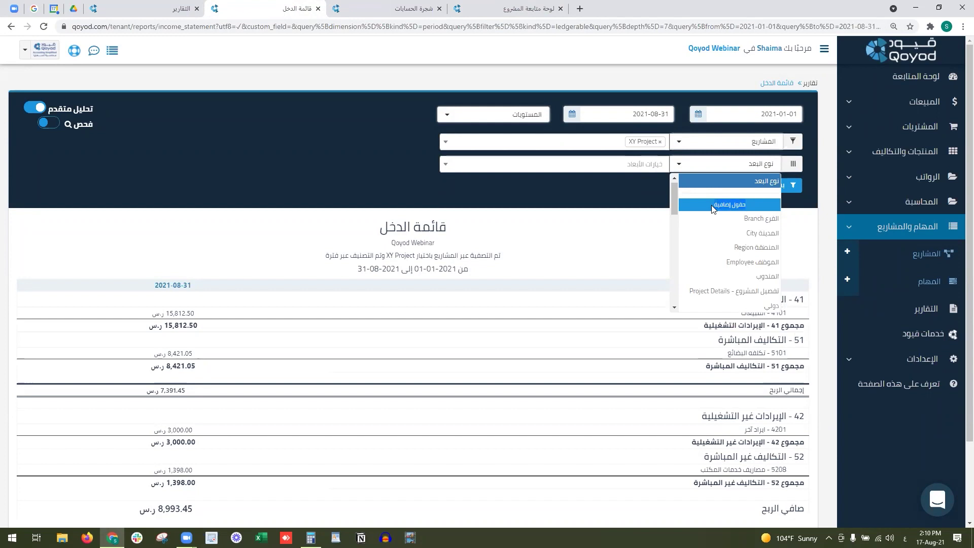
{"action": "left_click", "coordinate": [754, 262]}
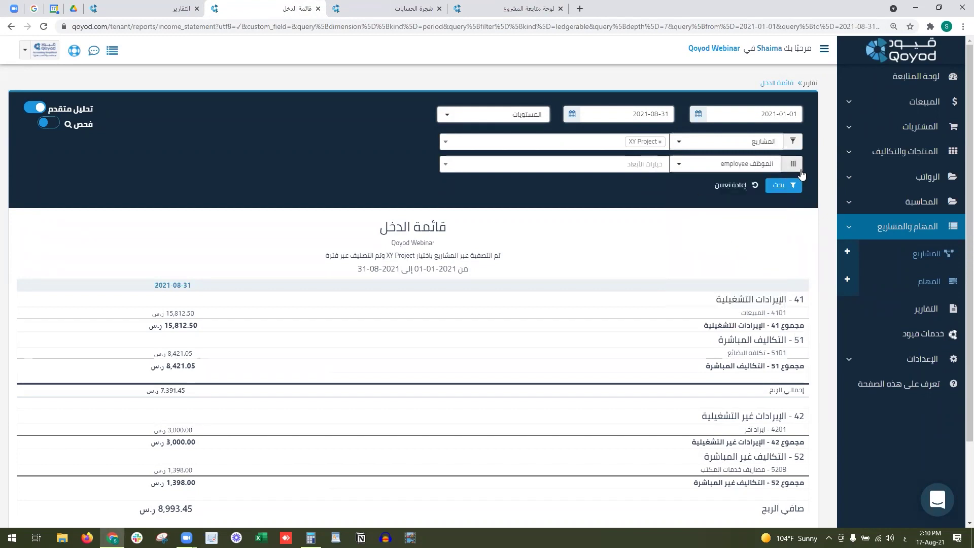
{"action": "left_click", "coordinate": [649, 162]}
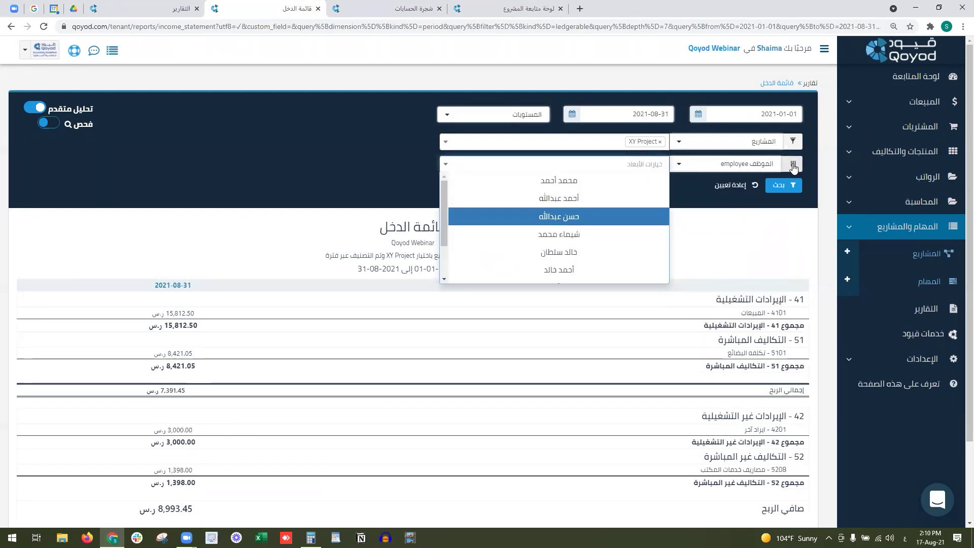
{"action": "left_click", "coordinate": [556, 198]}
{"action": "left_click", "coordinate": [556, 216]}
{"action": "left_click", "coordinate": [556, 234]}
{"action": "left_click", "coordinate": [559, 253]}
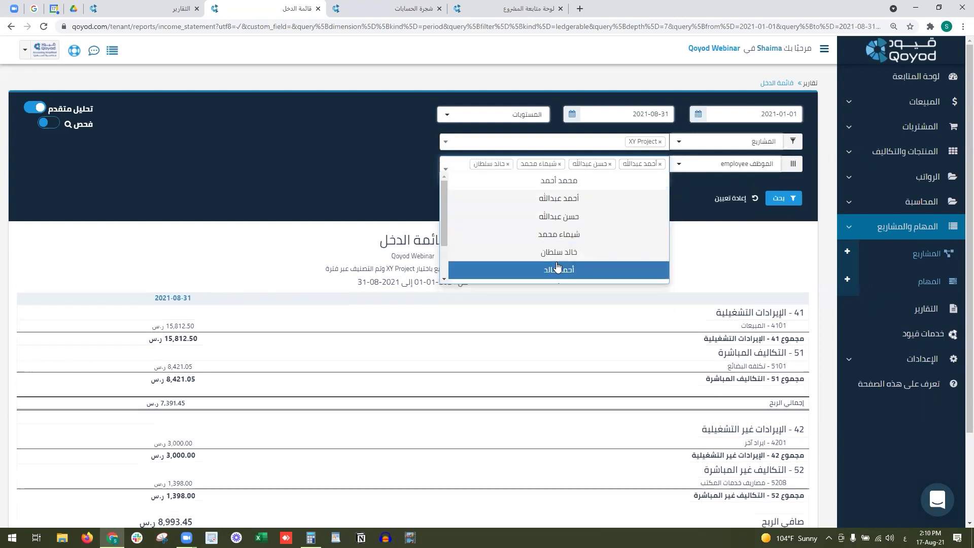
{"action": "left_click", "coordinate": [794, 202]}
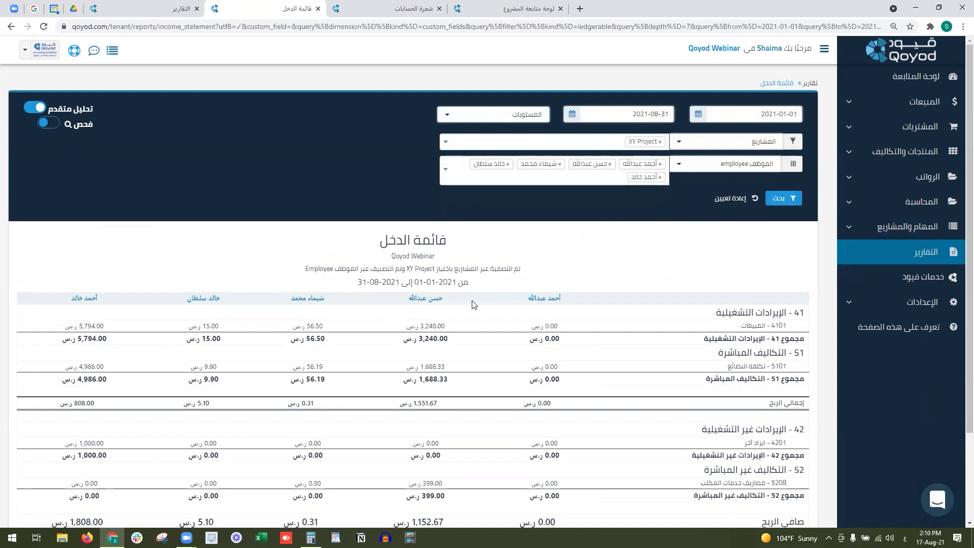
Step: Examine the employee columns of the XY Project income statement and the last employee's sales value
{"action": "left_click_drag", "start_coordinate": [529, 299], "coordinate": [566, 302]}
{"action": "left_click", "coordinate": [444, 303]}
{"action": "left_click_drag", "start_coordinate": [115, 300], "coordinate": [61, 305]}
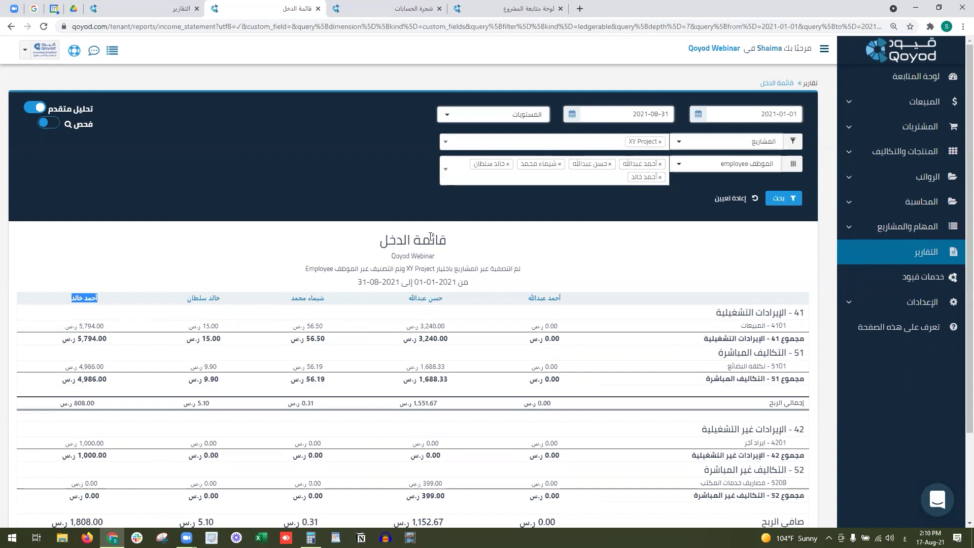
{"action": "left_click_drag", "start_coordinate": [448, 239], "coordinate": [376, 246]}
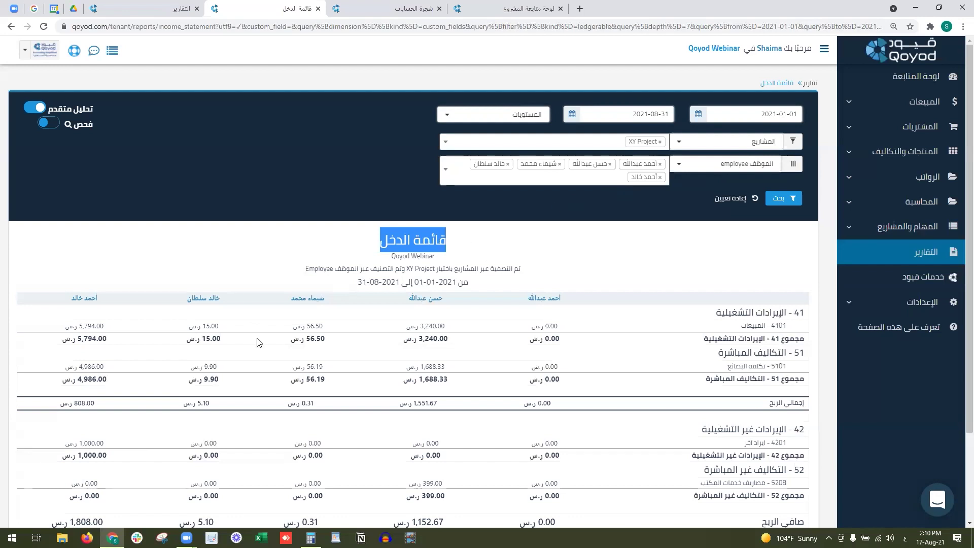
{"action": "scroll", "coordinate": [259, 343], "scroll_direction": "down", "scroll_amount": 2}
{"action": "left_click_drag", "start_coordinate": [106, 225], "coordinate": [56, 229]}
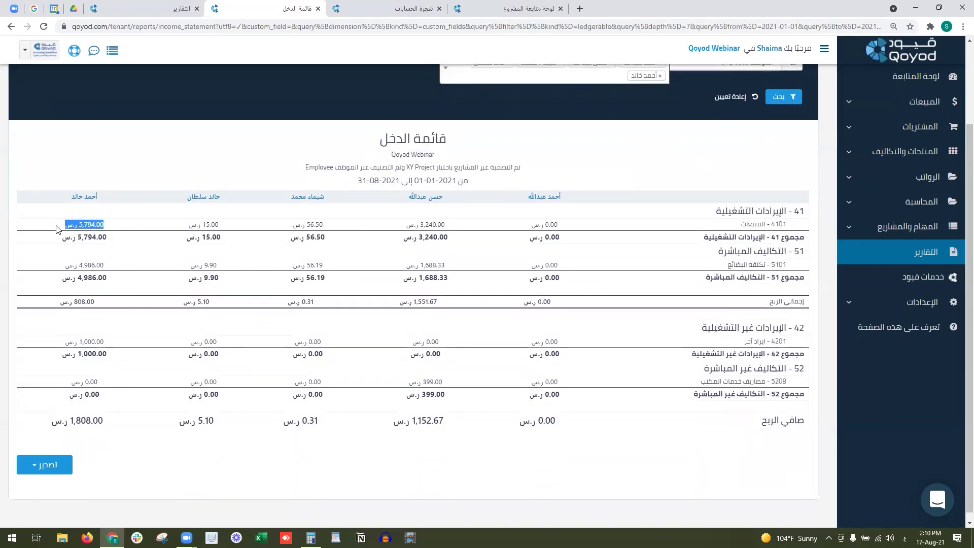
{"action": "scroll", "coordinate": [284, 294], "scroll_direction": "up", "scroll_amount": 1}
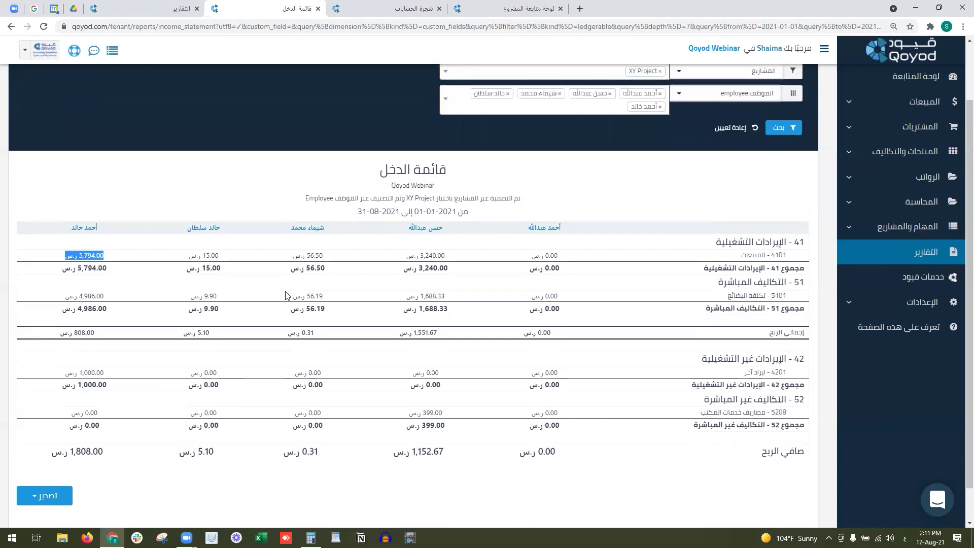
Step: Reset the income statement, turn on advanced analysis (تحليل متقدم) and choose الموظف Employee as the dimension type
{"action": "scroll", "coordinate": [285, 296], "scroll_direction": "up", "scroll_amount": 1}
{"action": "left_click", "coordinate": [753, 199]}
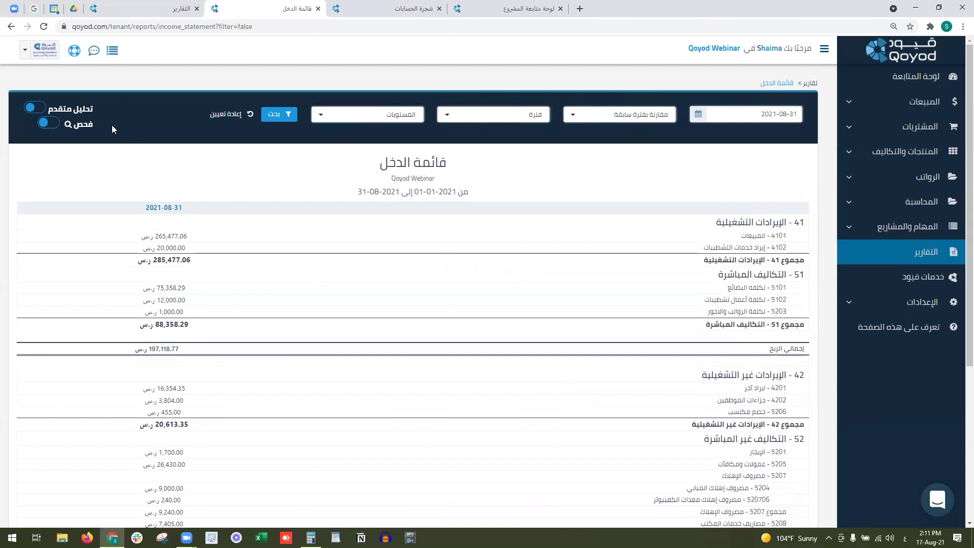
{"action": "left_click", "coordinate": [34, 107]}
{"action": "left_click", "coordinate": [736, 163]}
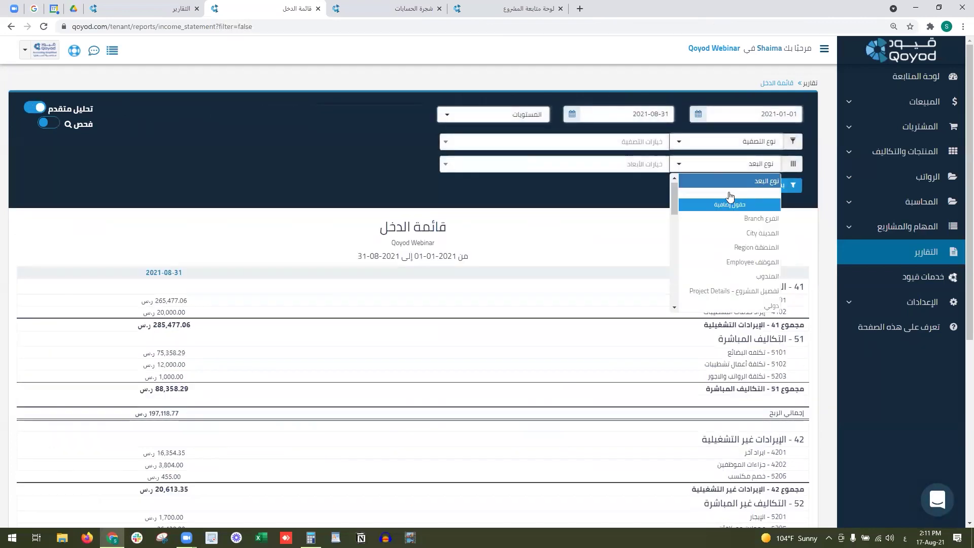
{"action": "left_click", "coordinate": [724, 264]}
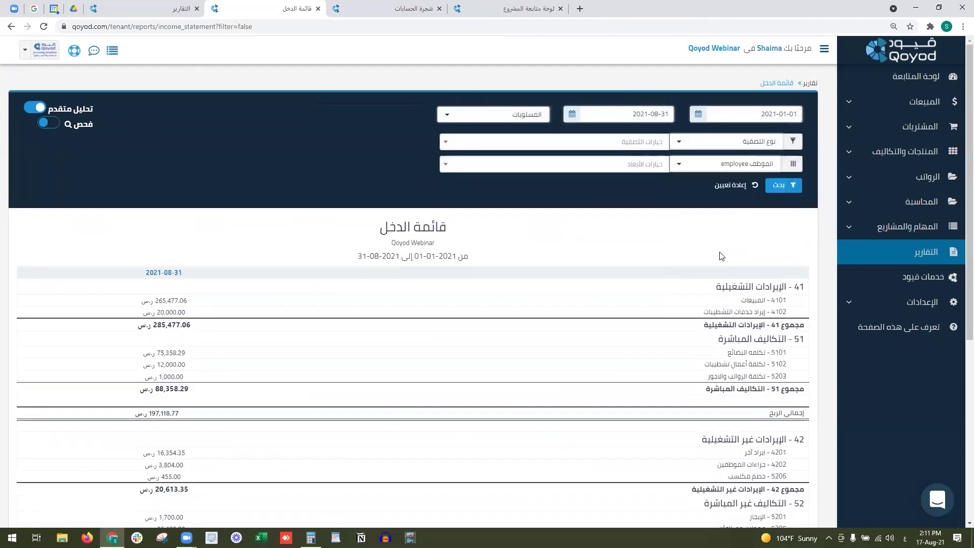
Step: Add all nine listed employees as dimension options and run the income statement
{"action": "left_click", "coordinate": [647, 167]}
{"action": "left_click", "coordinate": [622, 198]}
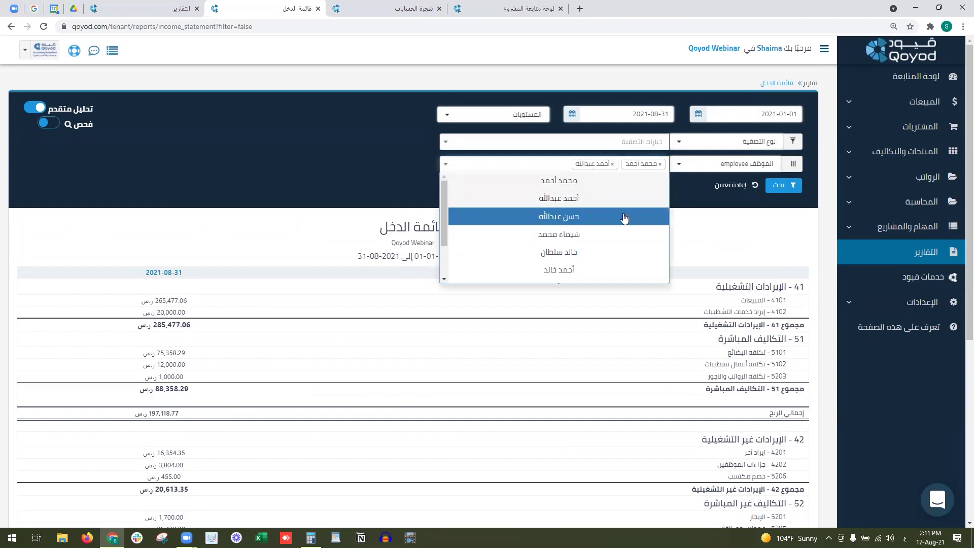
{"action": "left_click", "coordinate": [622, 217]}
{"action": "left_click", "coordinate": [619, 234]}
{"action": "scroll", "coordinate": [617, 259], "scroll_direction": "down", "scroll_amount": 3}
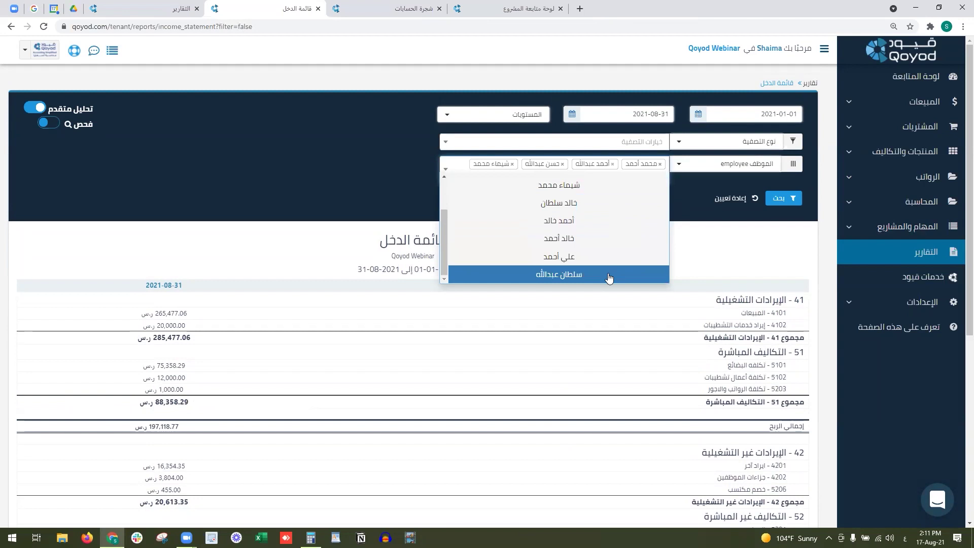
{"action": "left_click", "coordinate": [609, 213]}
{"action": "left_click", "coordinate": [609, 231]}
{"action": "left_click", "coordinate": [609, 249]}
{"action": "left_click", "coordinate": [608, 266]}
{"action": "left_click", "coordinate": [608, 274]}
{"action": "left_click", "coordinate": [784, 211]}
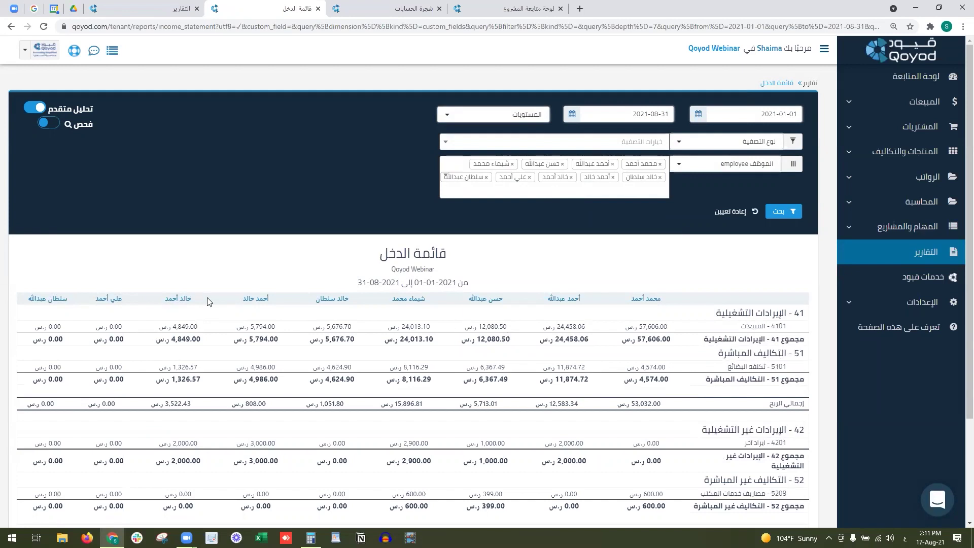
Step: Examine the employee columns, comparing net profit (صافي الربح) across employees and the first employee's gross profit (إجمالي الربح)
{"action": "left_click_drag", "start_coordinate": [667, 306], "coordinate": [551, 301]}
{"action": "scroll", "coordinate": [396, 401], "scroll_direction": "down", "scroll_amount": 2}
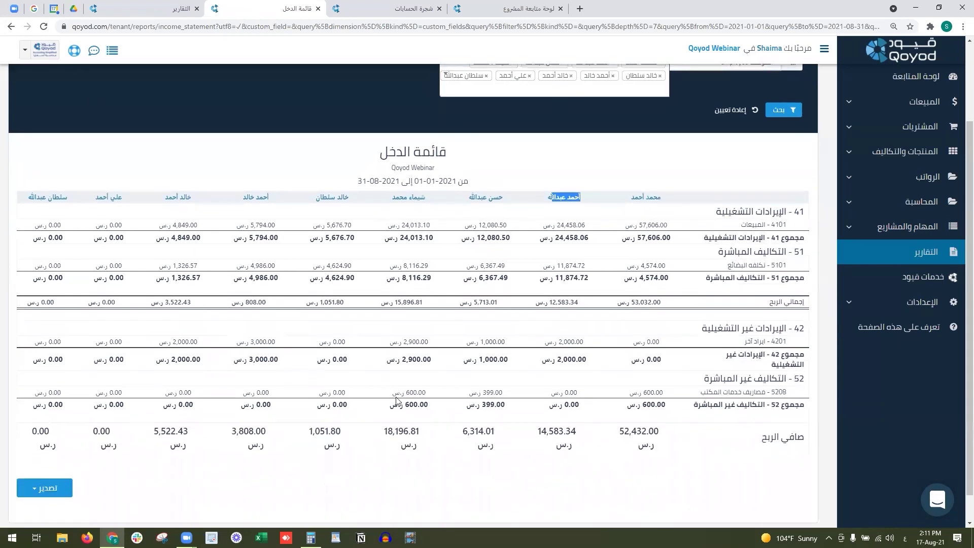
{"action": "left_click_drag", "start_coordinate": [673, 440], "coordinate": [159, 446]}
{"action": "left_click", "coordinate": [344, 481]}
{"action": "left_click_drag", "start_coordinate": [659, 302], "coordinate": [617, 309]}
Step: Reset the income statement, turn on advanced analysis again and set the filter type to branches and warehouses (الفروع والمخازن)
{"action": "scroll", "coordinate": [693, 298], "scroll_direction": "up", "scroll_amount": 2}
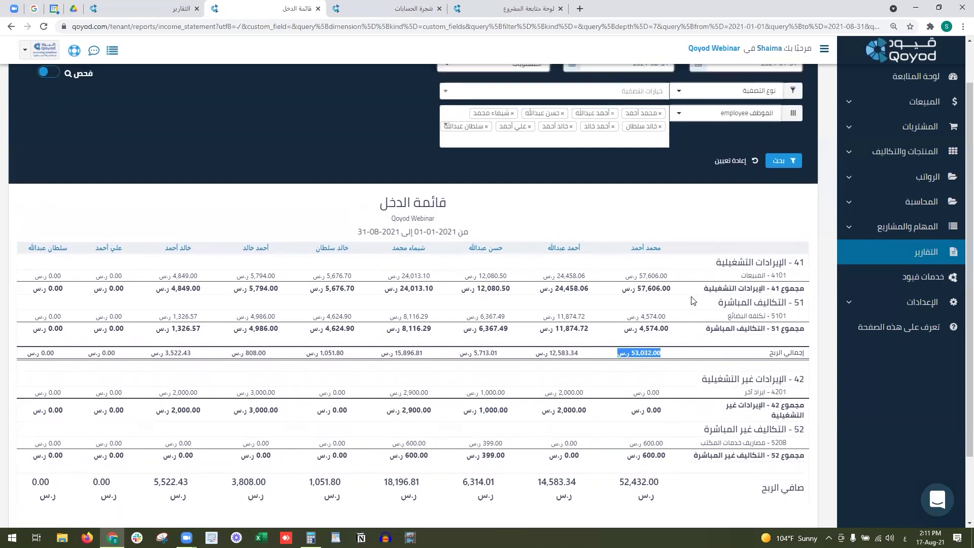
{"action": "left_click", "coordinate": [730, 211]}
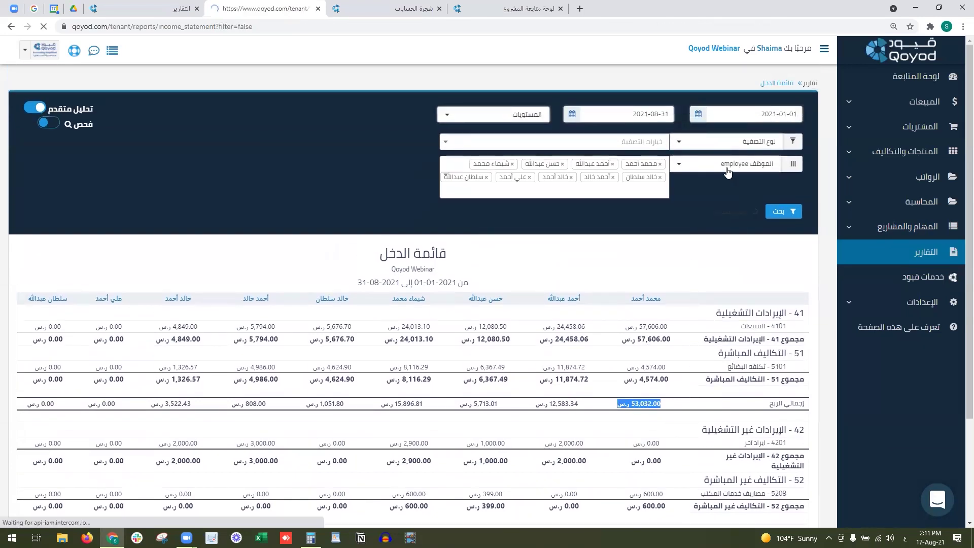
{"action": "left_click", "coordinate": [38, 108]}
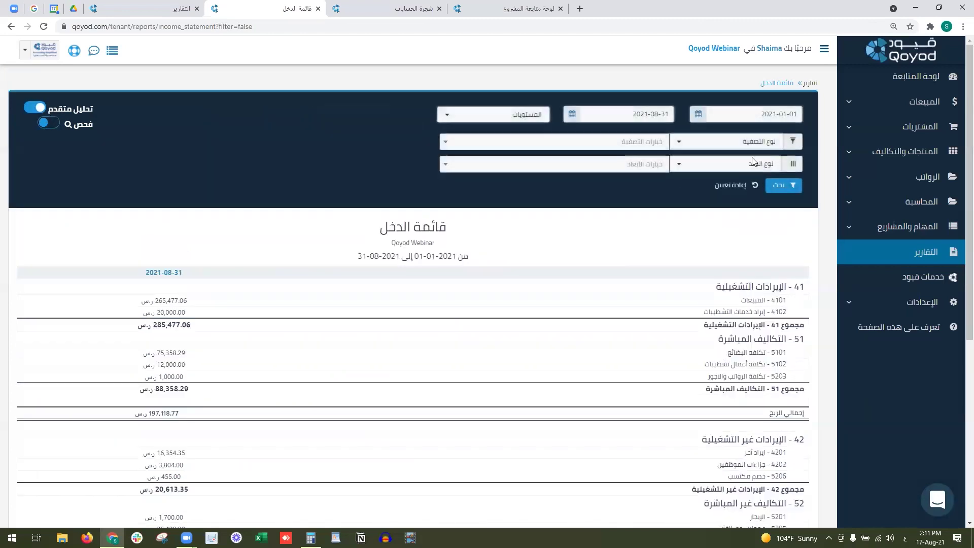
{"action": "left_click", "coordinate": [744, 142]}
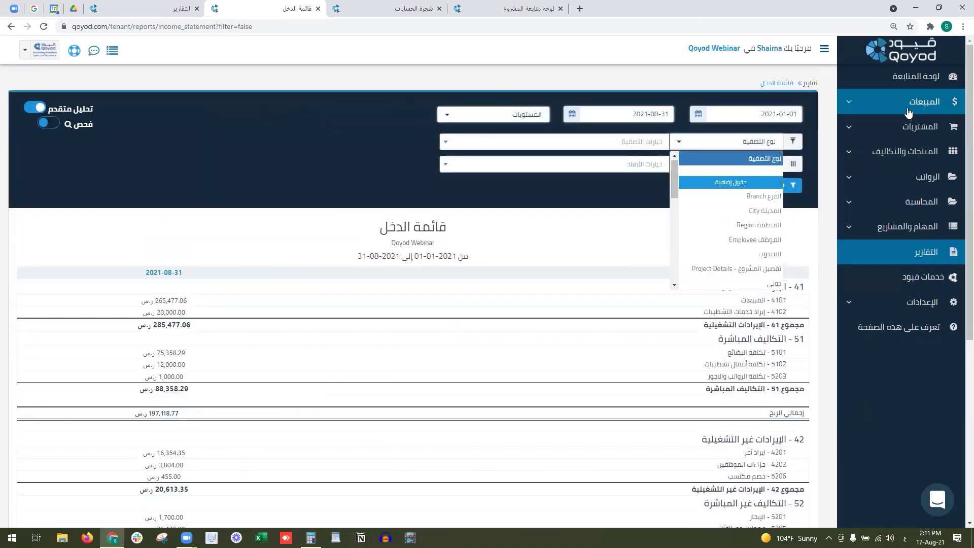
{"action": "left_click", "coordinate": [908, 151]}
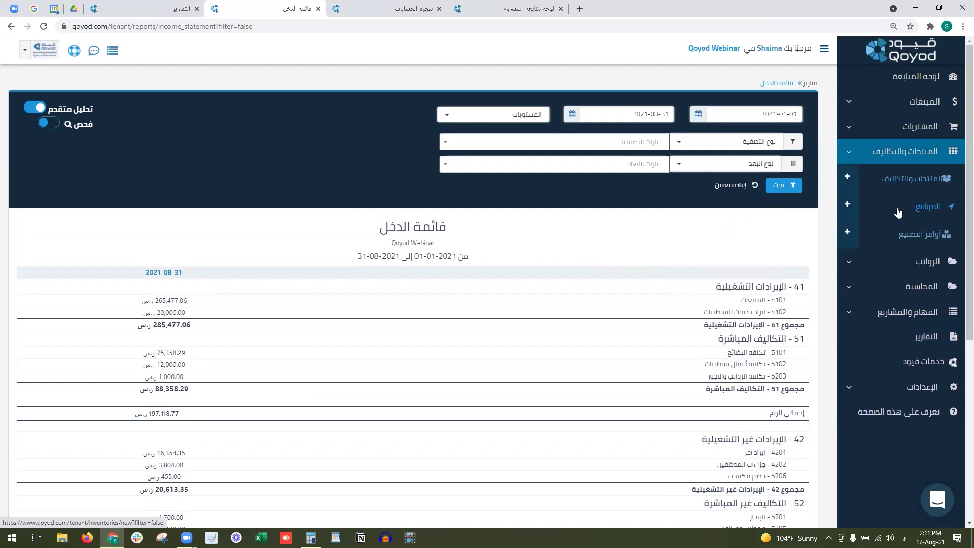
{"action": "left_click", "coordinate": [714, 141]}
{"action": "left_click_drag", "start_coordinate": [673, 195], "coordinate": [668, 254]}
{"action": "left_click", "coordinate": [743, 280]}
Step: Filter the income statement for the الإحساء, الخبر and الدمام branches and run the report
{"action": "left_click", "coordinate": [652, 141]}
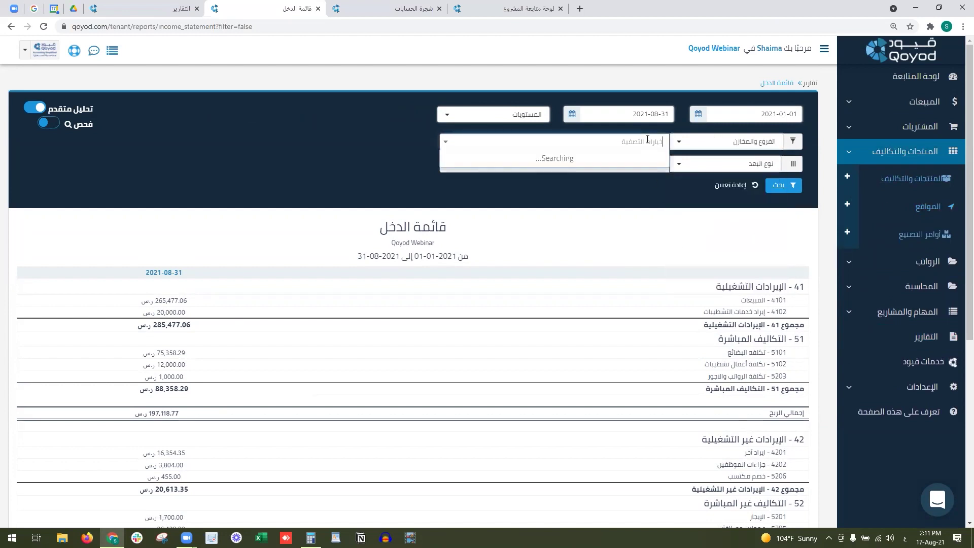
{"action": "left_click", "coordinate": [594, 176]}
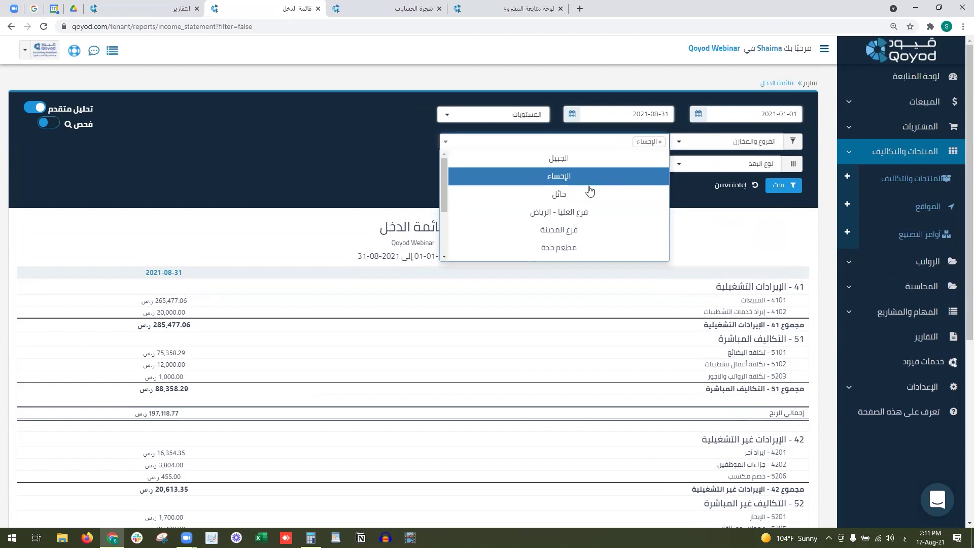
{"action": "scroll", "coordinate": [587, 208], "scroll_direction": "down", "scroll_amount": 3}
{"action": "left_click", "coordinate": [583, 183]}
{"action": "scroll", "coordinate": [585, 237], "scroll_direction": "down", "scroll_amount": 3}
{"action": "left_click", "coordinate": [586, 236]}
{"action": "left_click", "coordinate": [662, 148]}
{"action": "left_click", "coordinate": [783, 187]}
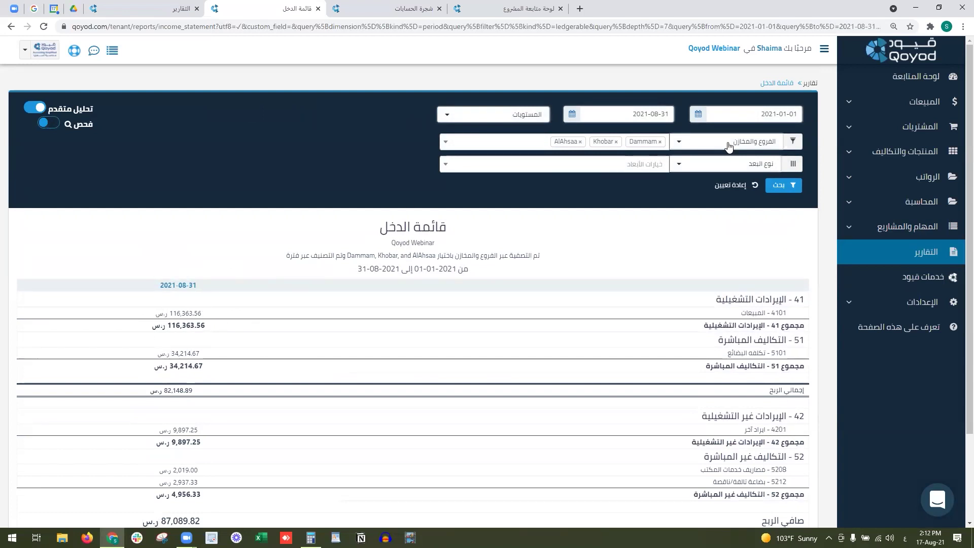
Step: Reset the income statement, turn on advanced analysis and set the dimension type to branches and warehouses (الفروع والمخازن)
{"action": "left_click", "coordinate": [745, 185]}
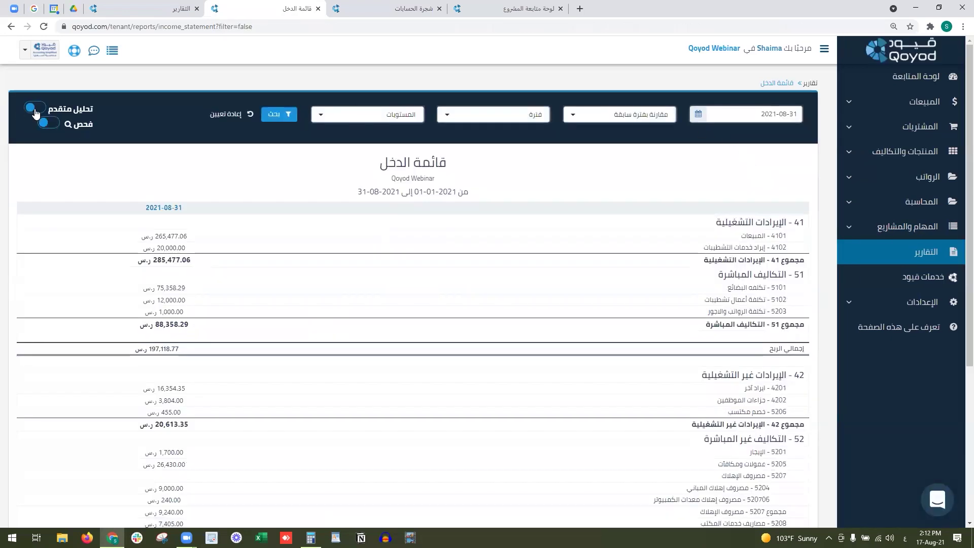
{"action": "left_click", "coordinate": [755, 163]}
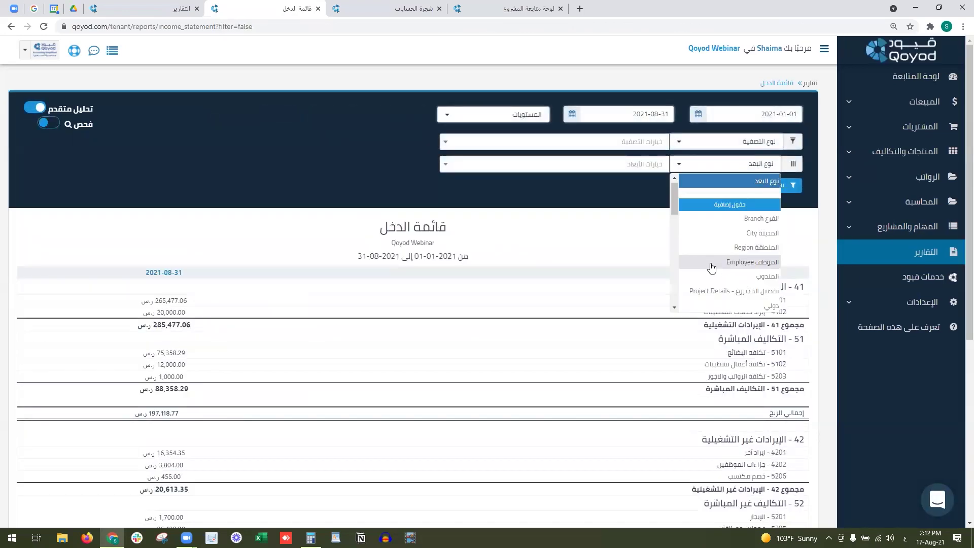
{"action": "scroll", "coordinate": [708, 276], "scroll_direction": "down", "scroll_amount": 3}
{"action": "scroll", "coordinate": [709, 276], "scroll_direction": "up", "scroll_amount": 2}
{"action": "left_click", "coordinate": [724, 243]}
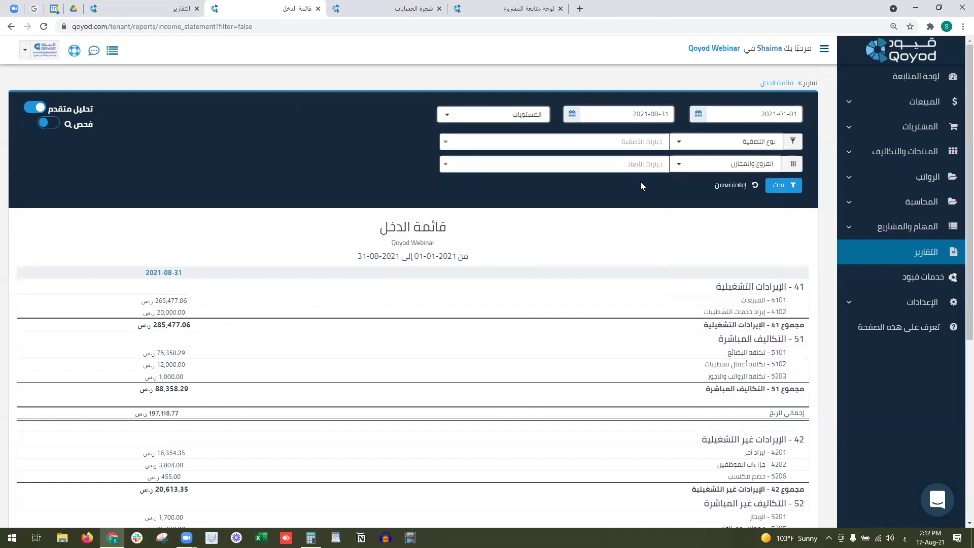
Step: Add الإحساء, الخبر and الدمام as dimension options and run the report with one column per branch
{"action": "left_click", "coordinate": [636, 167]}
{"action": "left_click", "coordinate": [618, 201]}
{"action": "scroll", "coordinate": [600, 252], "scroll_direction": "down", "scroll_amount": 2}
{"action": "scroll", "coordinate": [600, 252], "scroll_direction": "down", "scroll_amount": 2}
{"action": "left_click", "coordinate": [598, 255]}
{"action": "scroll", "coordinate": [597, 258], "scroll_direction": "down", "scroll_amount": 2}
{"action": "scroll", "coordinate": [596, 262], "scroll_direction": "down", "scroll_amount": 4}
{"action": "left_click", "coordinate": [594, 258]}
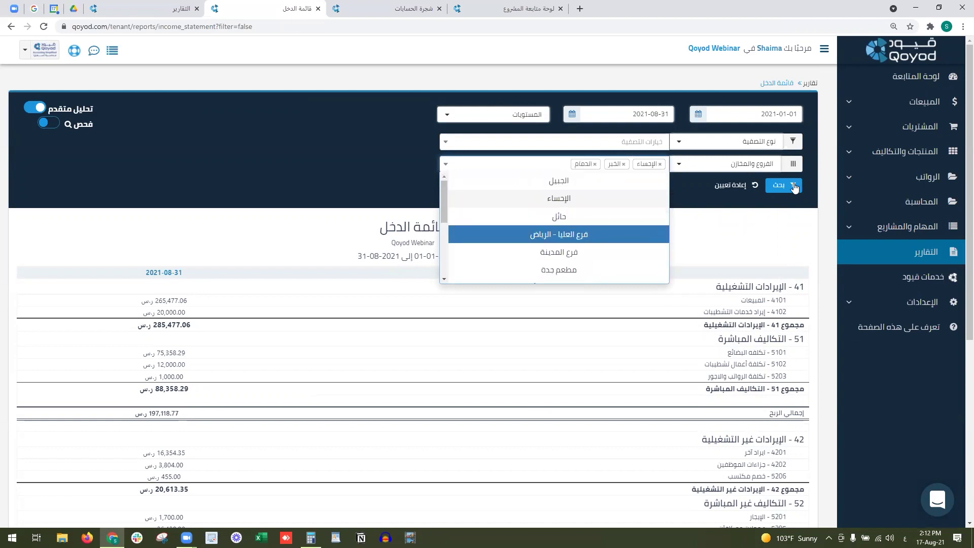
{"action": "left_click", "coordinate": [784, 185]}
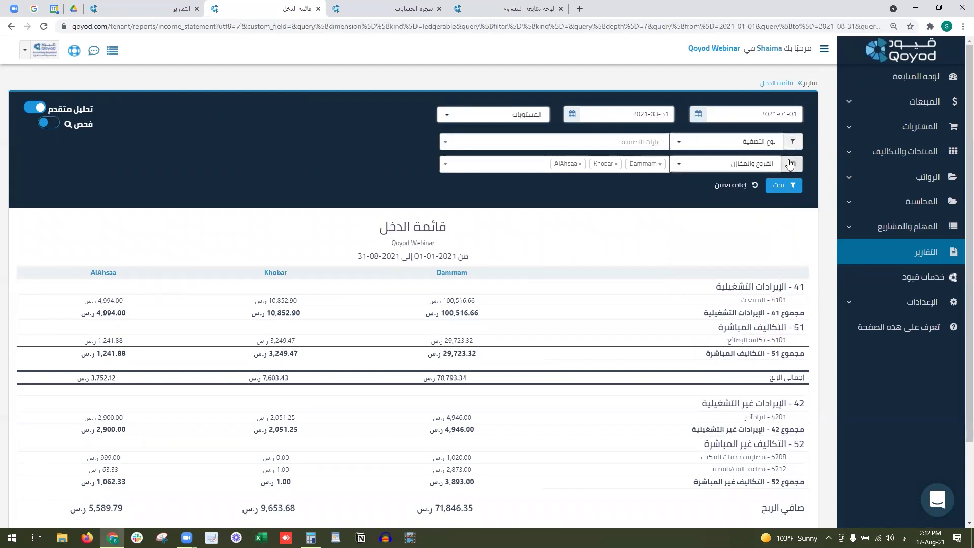
Step: Turn on فحص and inspect the Dammam 4101 - المبيعات value by customers and by products (المنتجات), closing the details when done
{"action": "left_click", "coordinate": [49, 122]}
{"action": "left_click", "coordinate": [462, 301]}
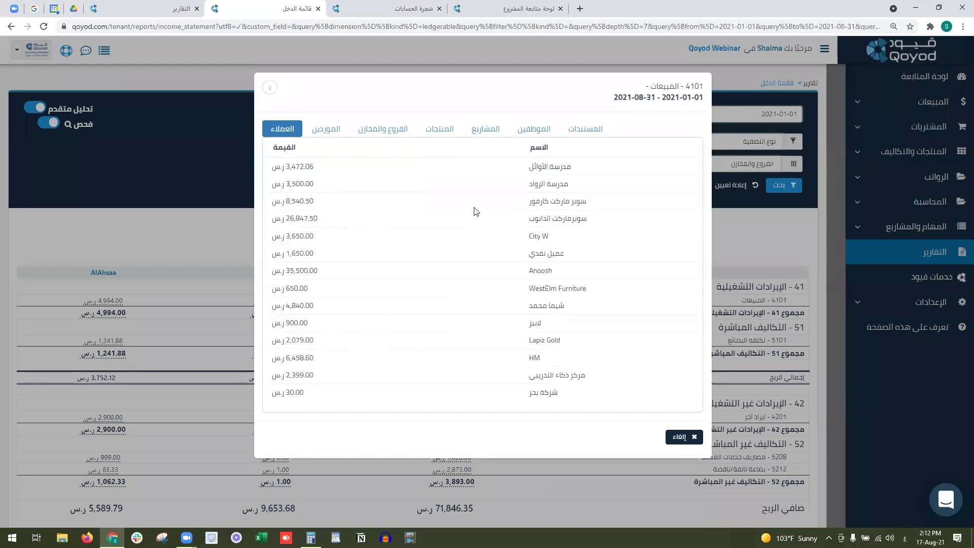
{"action": "left_click", "coordinate": [421, 128]}
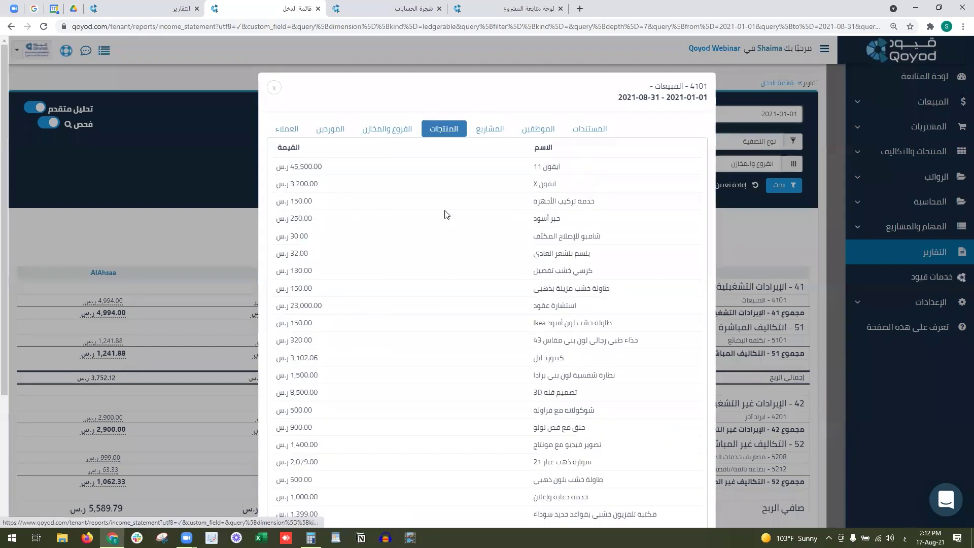
{"action": "left_click", "coordinate": [277, 89]}
Step: Reset the income statement, turn on advanced analysis and set the الفروع والمخازن filter to الدمام
{"action": "left_click", "coordinate": [736, 185]}
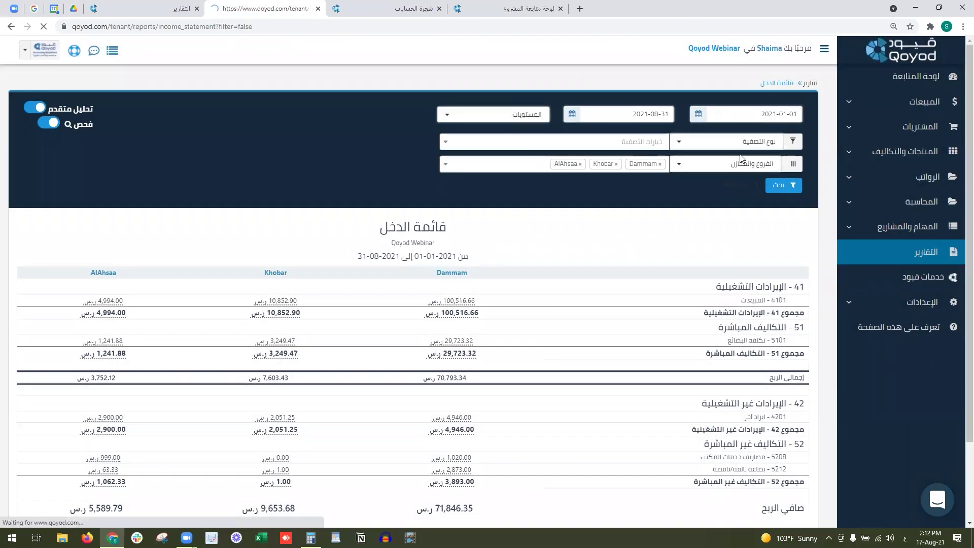
{"action": "left_click", "coordinate": [37, 106]}
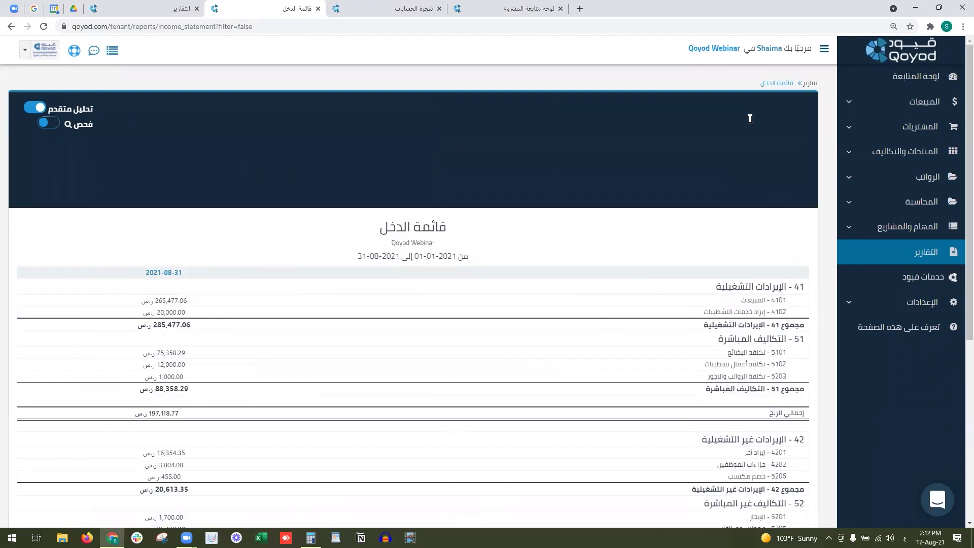
{"action": "left_click", "coordinate": [748, 141]}
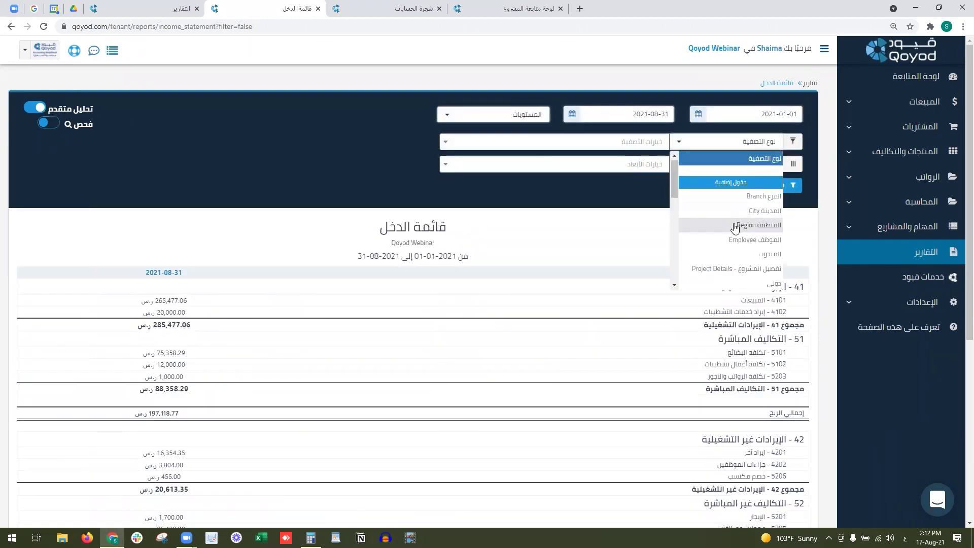
{"action": "scroll", "coordinate": [732, 234], "scroll_direction": "down", "scroll_amount": 6}
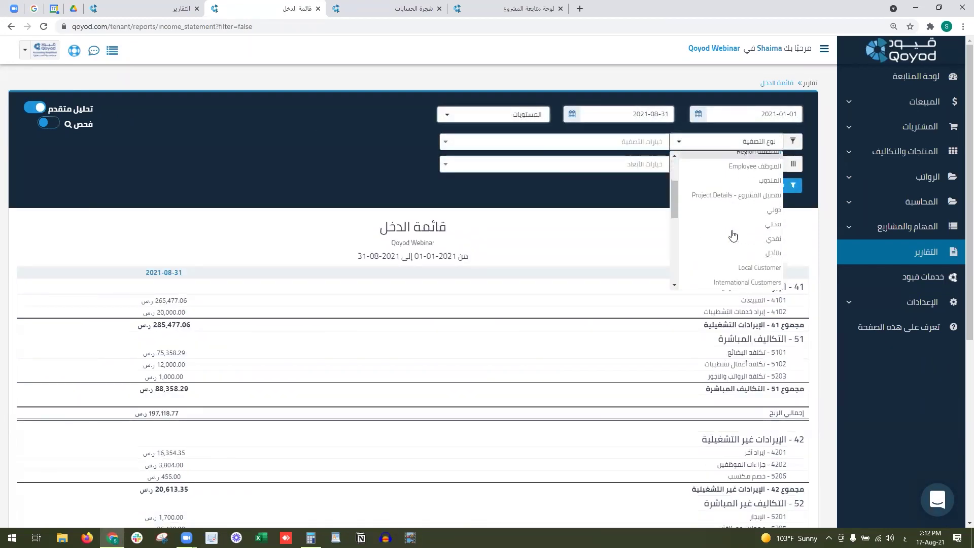
{"action": "left_click", "coordinate": [739, 281]}
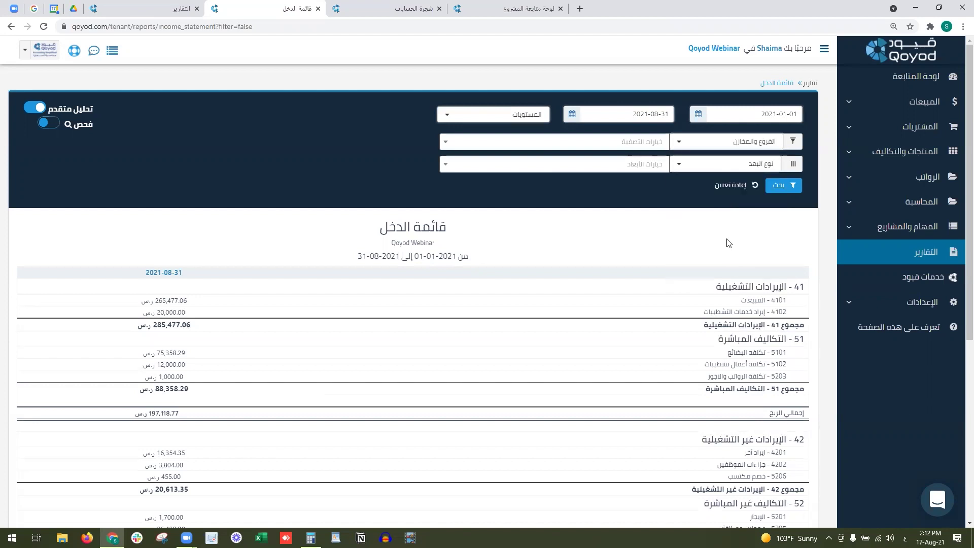
{"action": "left_click", "coordinate": [637, 142]}
{"action": "scroll", "coordinate": [590, 200], "scroll_direction": "down", "scroll_amount": 3}
{"action": "left_click", "coordinate": [581, 237]}
Step: Set the dimension to العملاء with سوبرماركت العثيم, سوبر ماركت كارفور and سوبرماركت الدانوب, and run the report
{"action": "left_click", "coordinate": [736, 165]}
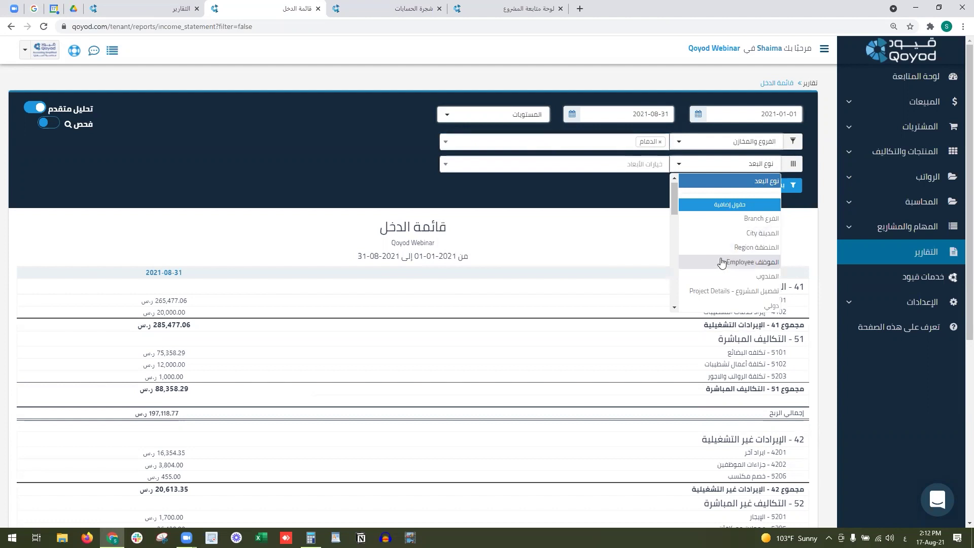
{"action": "scroll", "coordinate": [725, 253], "scroll_direction": "down", "scroll_amount": 3}
{"action": "scroll", "coordinate": [733, 234], "scroll_direction": "up", "scroll_amount": 3}
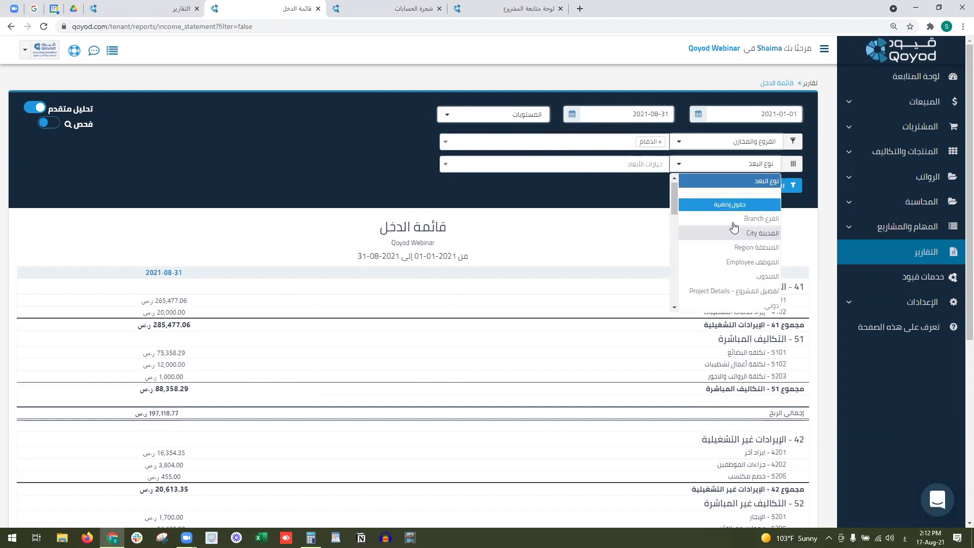
{"action": "scroll", "coordinate": [732, 238], "scroll_direction": "down", "scroll_amount": 5}
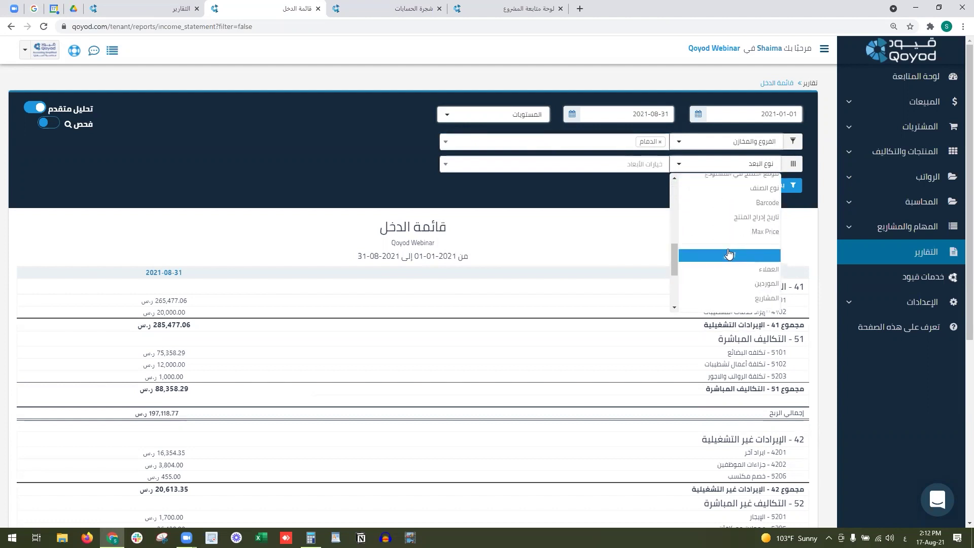
{"action": "scroll", "coordinate": [728, 254], "scroll_direction": "down", "scroll_amount": 1}
{"action": "left_click", "coordinate": [731, 239]}
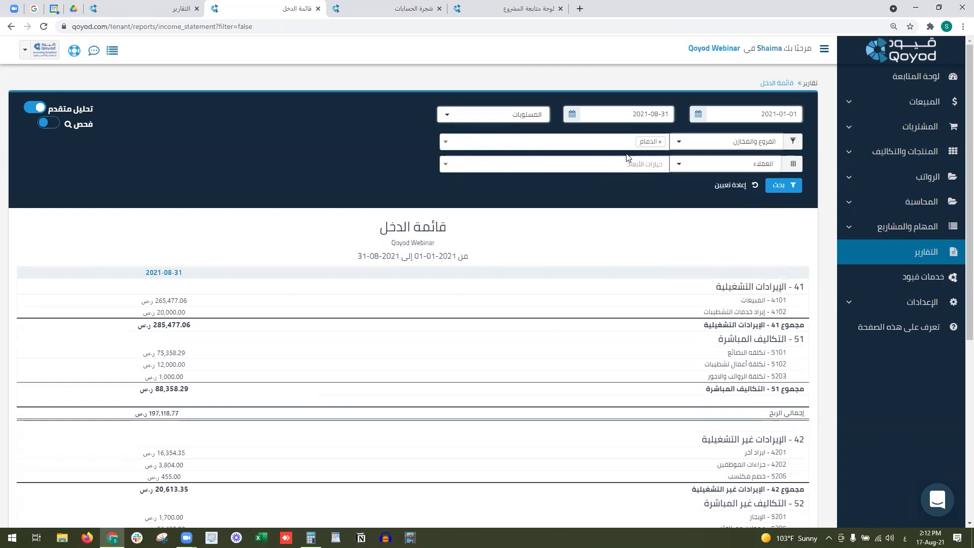
{"action": "left_click", "coordinate": [628, 163]}
{"action": "left_click", "coordinate": [622, 224]}
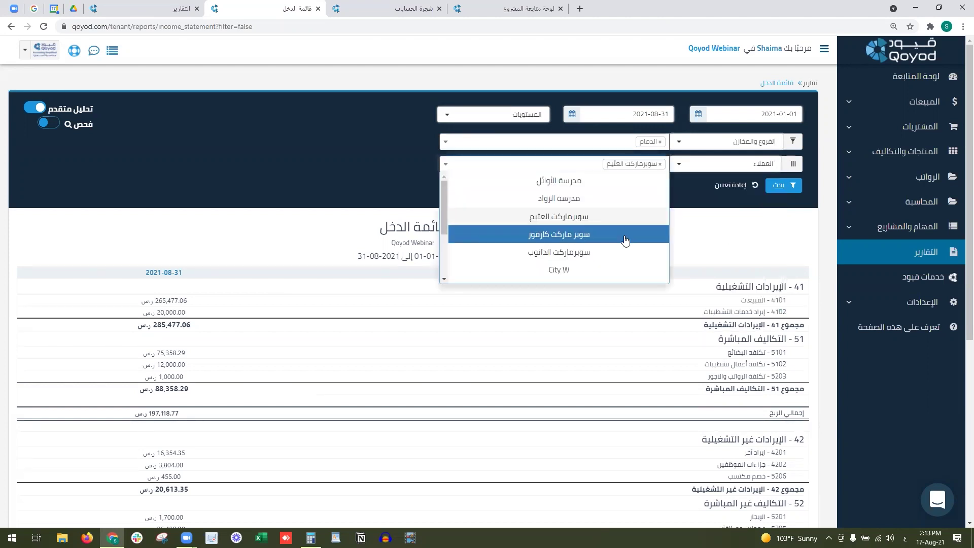
{"action": "left_click", "coordinate": [624, 235]}
{"action": "left_click", "coordinate": [624, 252]}
{"action": "left_click", "coordinate": [784, 198]}
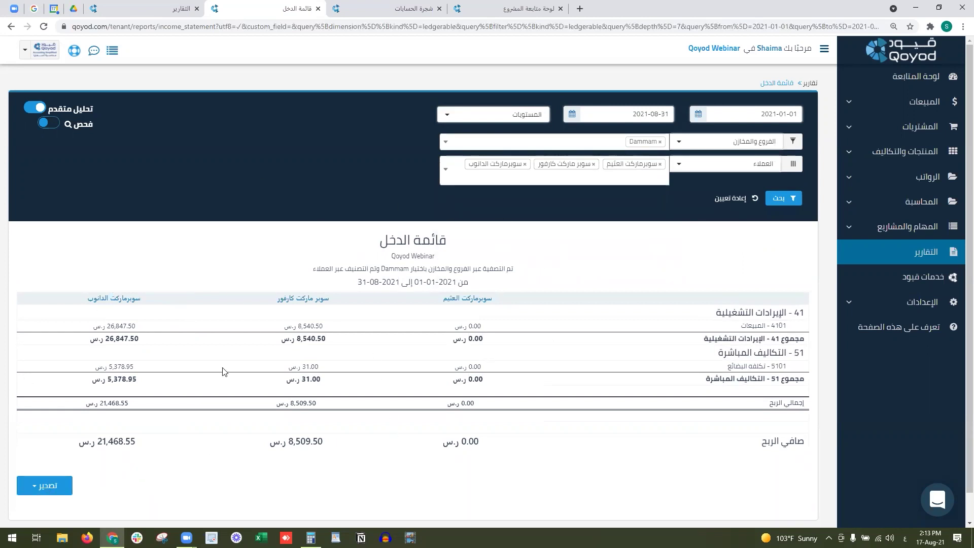
Step: Export the customer-split Dammam income statement as a PDF and save it under the suggested file name
{"action": "left_click", "coordinate": [54, 487]}
{"action": "scroll", "coordinate": [56, 485], "scroll_direction": "down", "scroll_amount": 1}
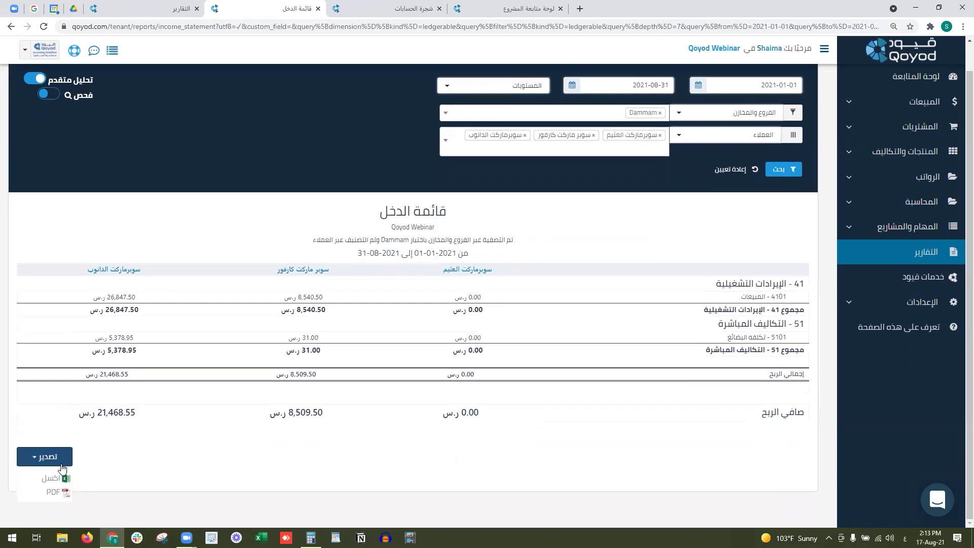
{"action": "left_click", "coordinate": [53, 478]}
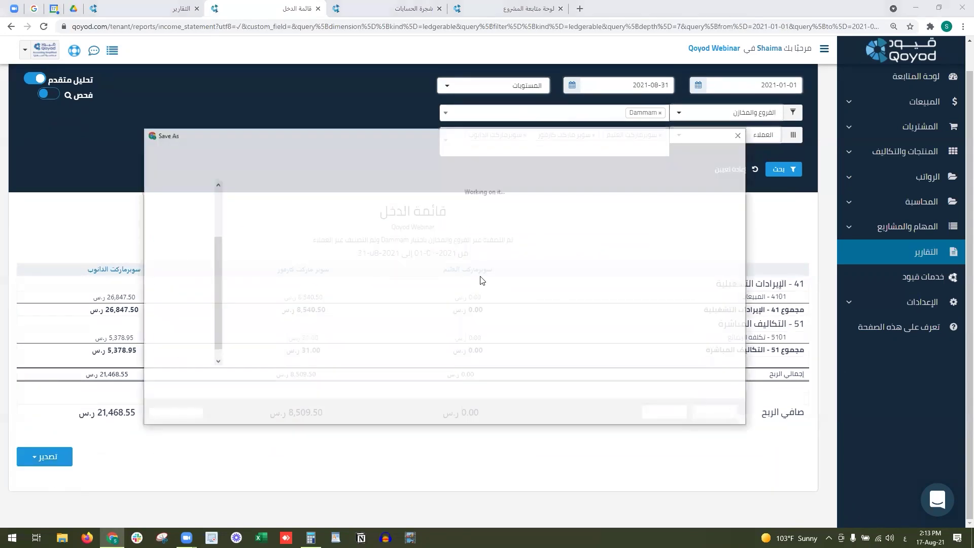
{"action": "left_click", "coordinate": [655, 413]}
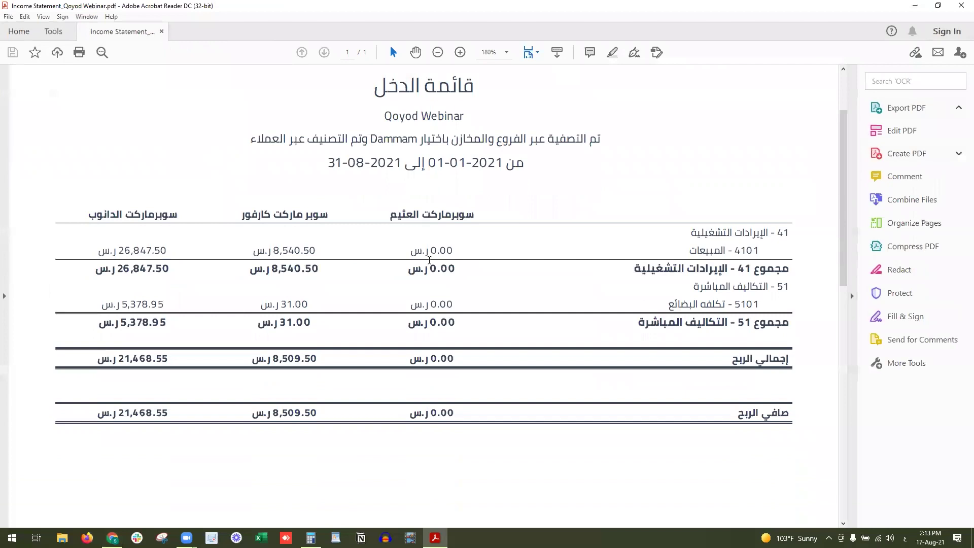
Step: Review the exported PDF's heading and its الإيرادات التشغيلية section, and return to the browser
{"action": "scroll", "coordinate": [429, 260], "scroll_direction": "up", "scroll_amount": 3}
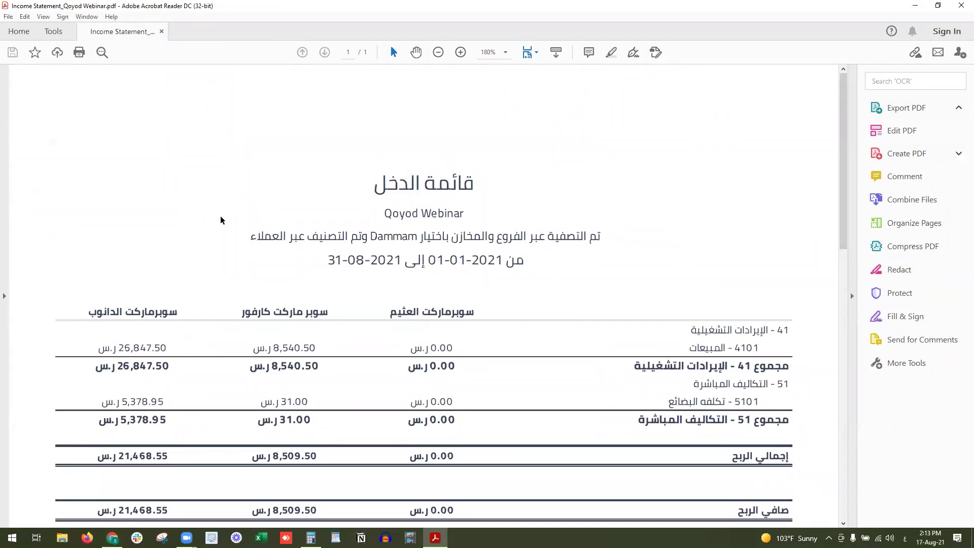
{"action": "scroll", "coordinate": [221, 221], "scroll_direction": "down", "scroll_amount": 2}
{"action": "left_click_drag", "start_coordinate": [766, 281], "coordinate": [693, 283]}
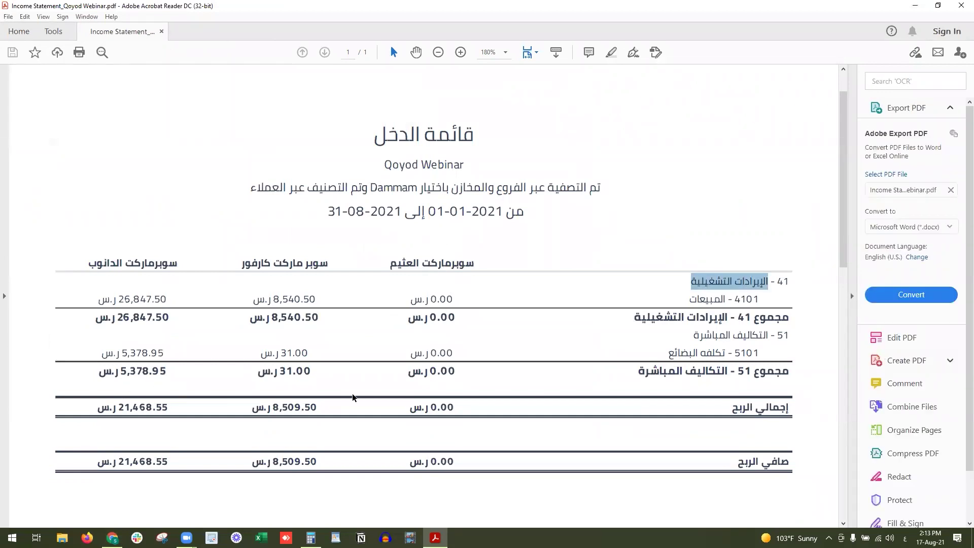
{"action": "left_click", "coordinate": [915, 5]}
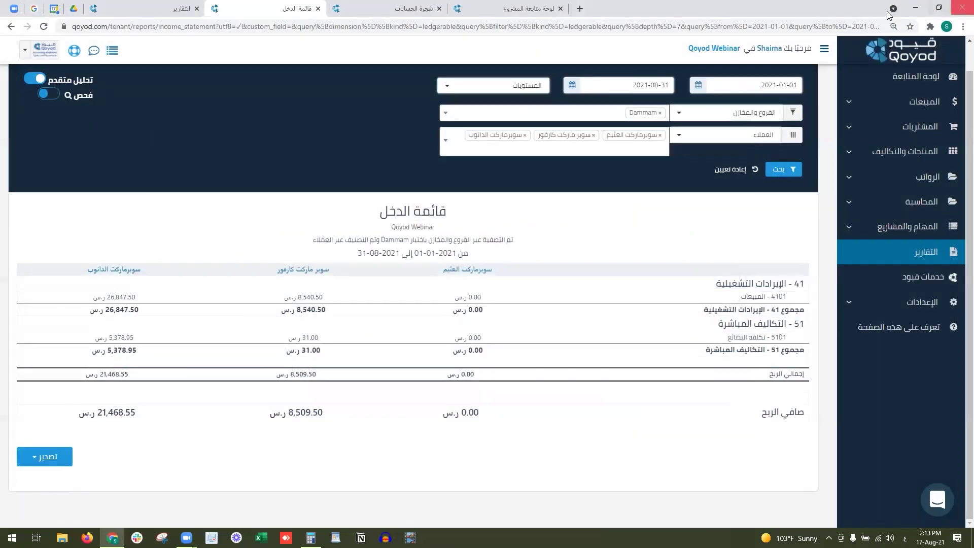
Step: Reset the income statement to its default unfiltered view and look over its accounts
{"action": "key", "text": "XF86AudioRaiseVolume"}
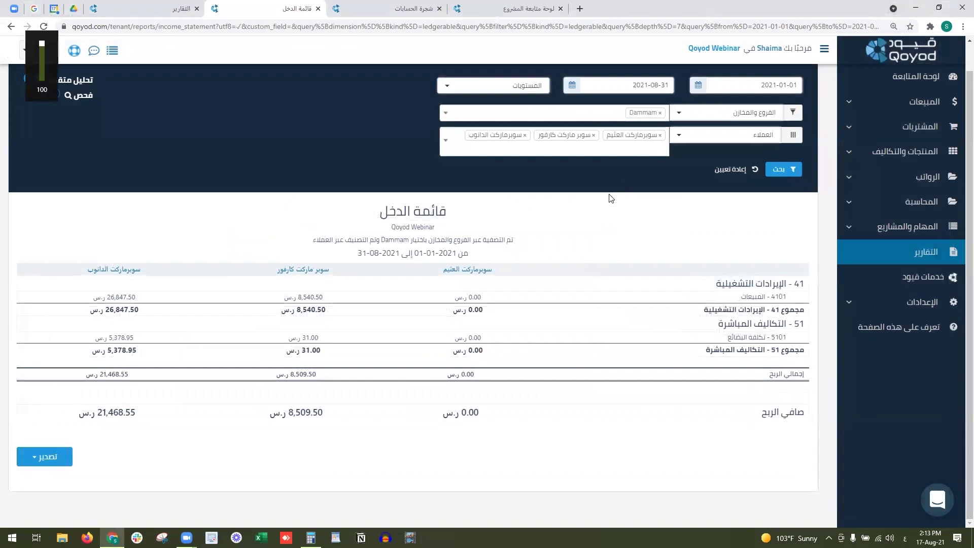
{"action": "left_click", "coordinate": [746, 169]}
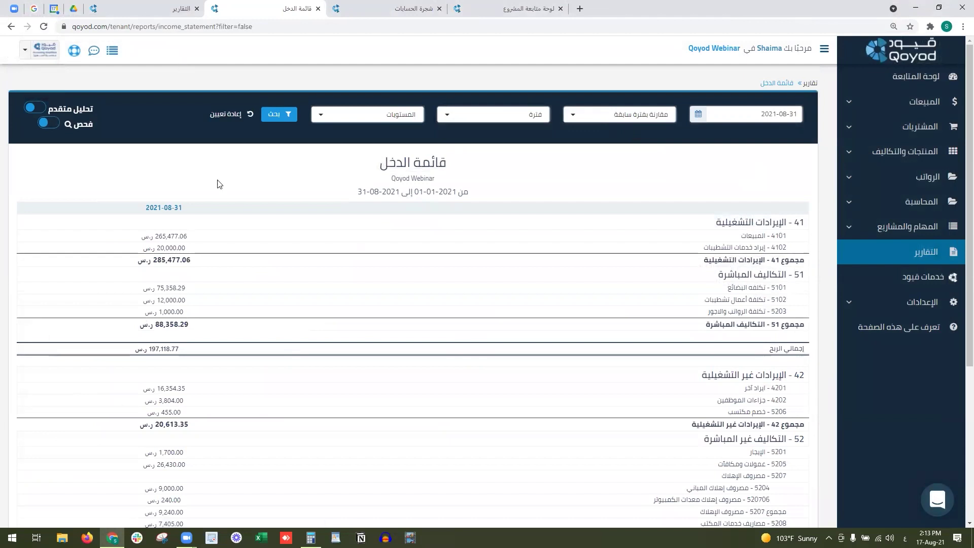
{"action": "scroll", "coordinate": [295, 308], "scroll_direction": "down", "scroll_amount": 1}
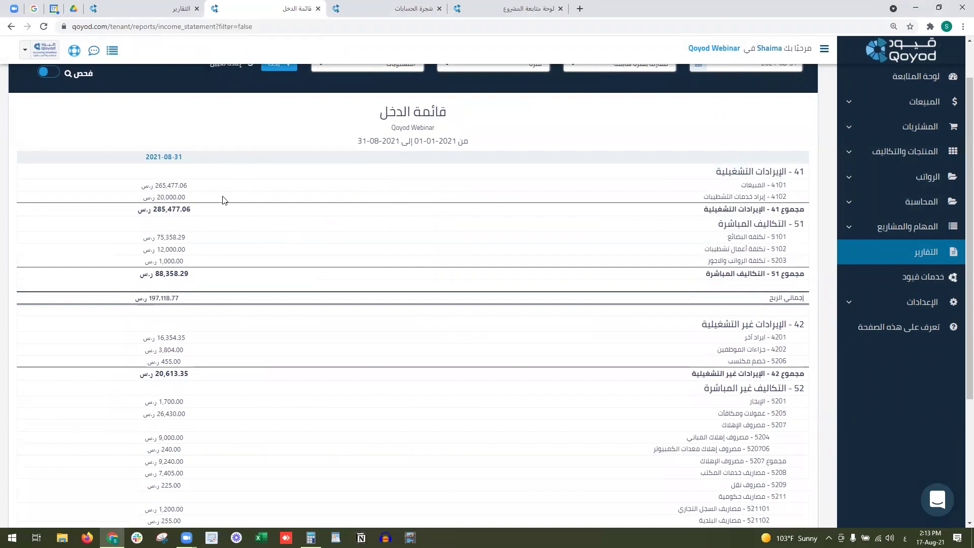
{"action": "scroll", "coordinate": [222, 252], "scroll_direction": "up", "scroll_amount": 1}
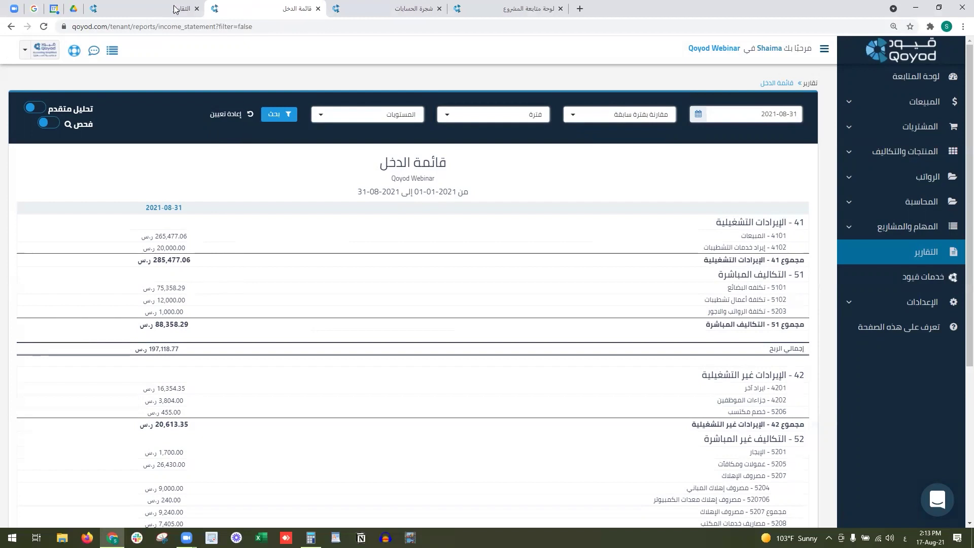
Step: Close the قائمة الدخل, شجرة الحسابات and لوحة متابعة المشروع pages, leaving the التقارير page open
{"action": "left_click", "coordinate": [318, 9]}
{"action": "left_click", "coordinate": [319, 9]}
{"action": "left_click", "coordinate": [324, 9]}
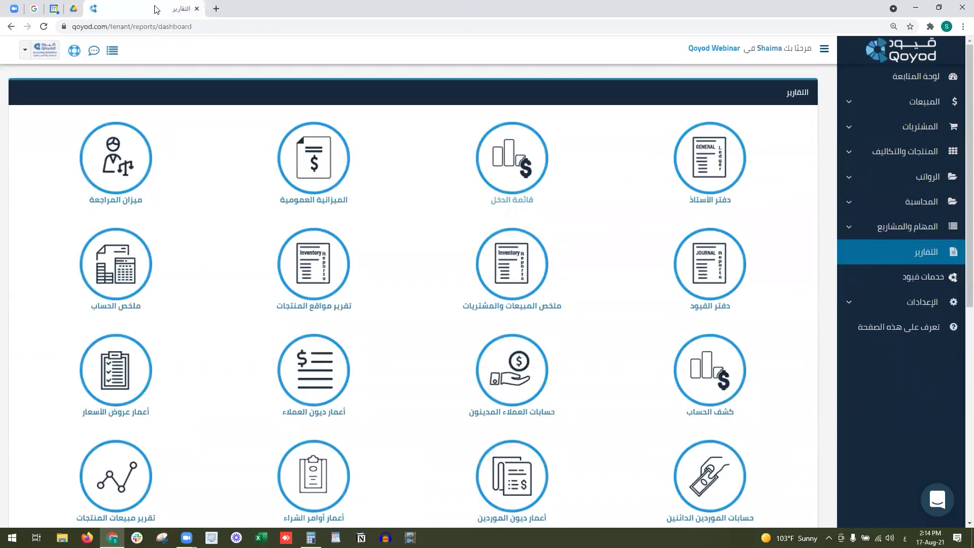
Step: Open the الميزانية العمومية, ميزان المراجعة and دفتر الأستاذ reports, each in its own browser tab
{"action": "mouse_move", "coordinate": [314, 160]}
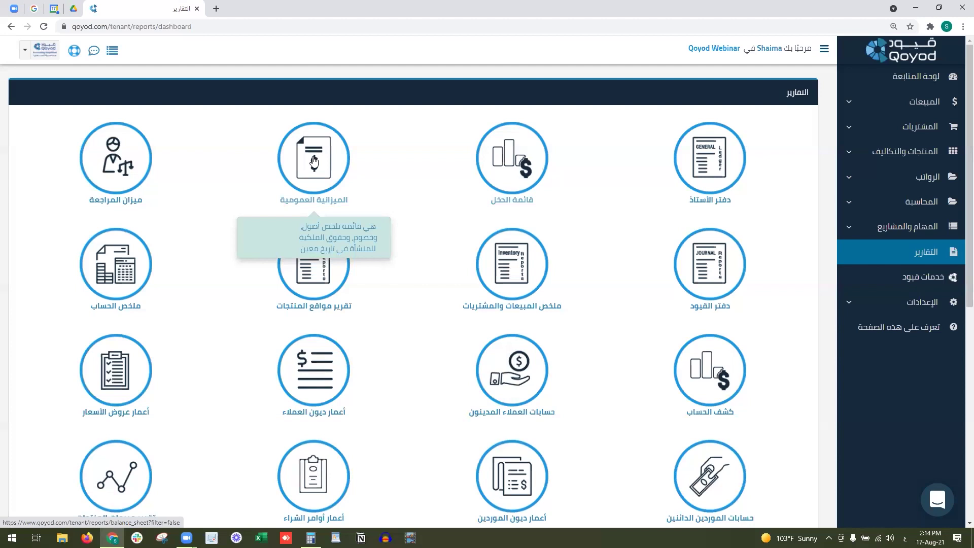
{"action": "right_click", "coordinate": [314, 159]}
{"action": "left_click", "coordinate": [349, 162]}
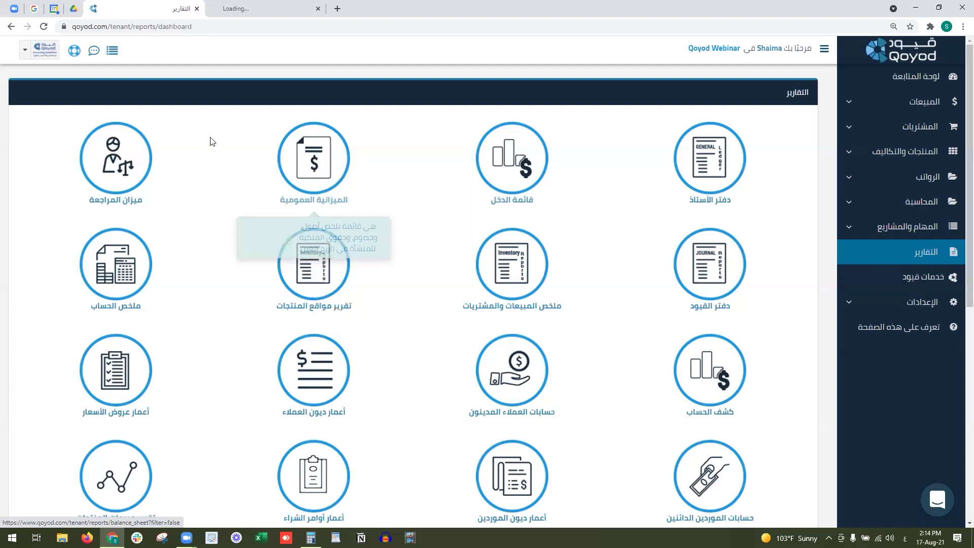
{"action": "mouse_move", "coordinate": [121, 135]}
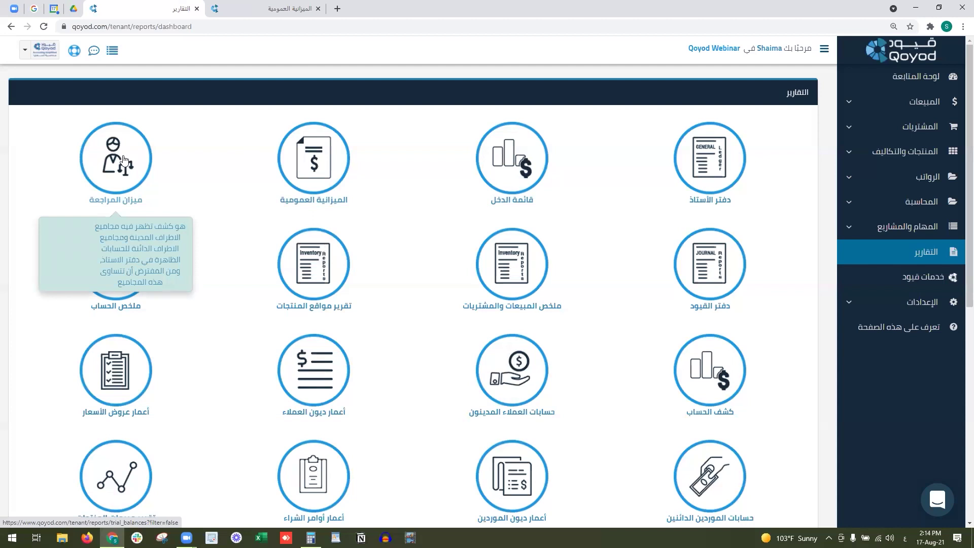
{"action": "right_click", "coordinate": [125, 159]}
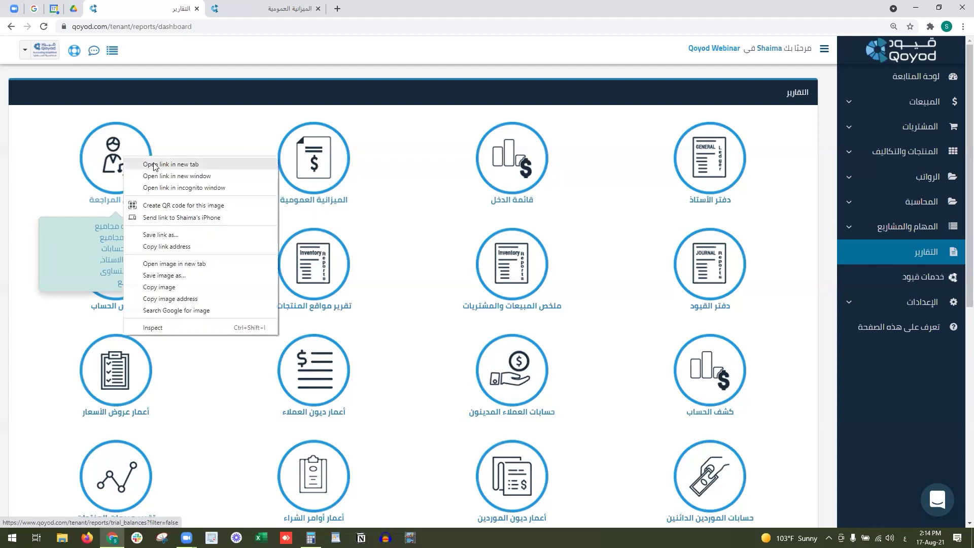
{"action": "left_click", "coordinate": [157, 165]}
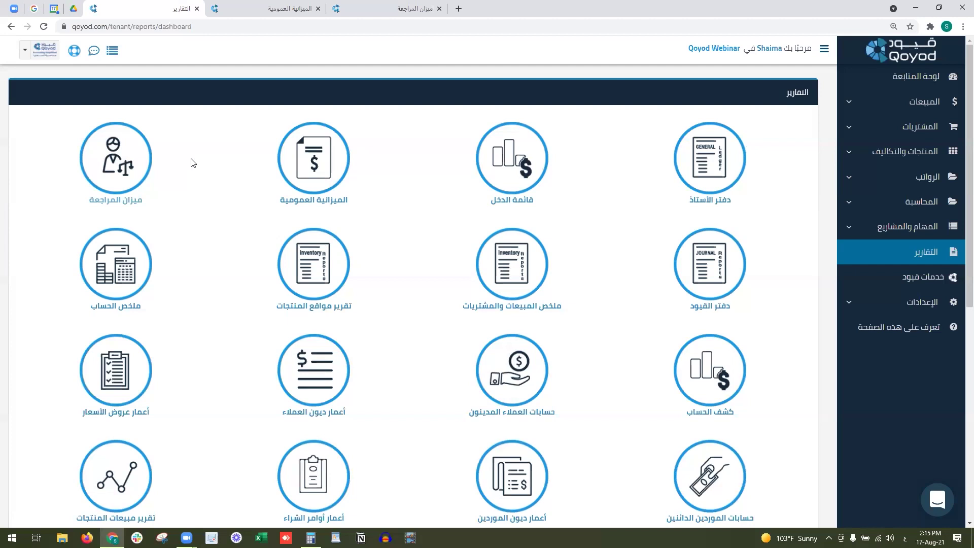
{"action": "mouse_move", "coordinate": [123, 166]}
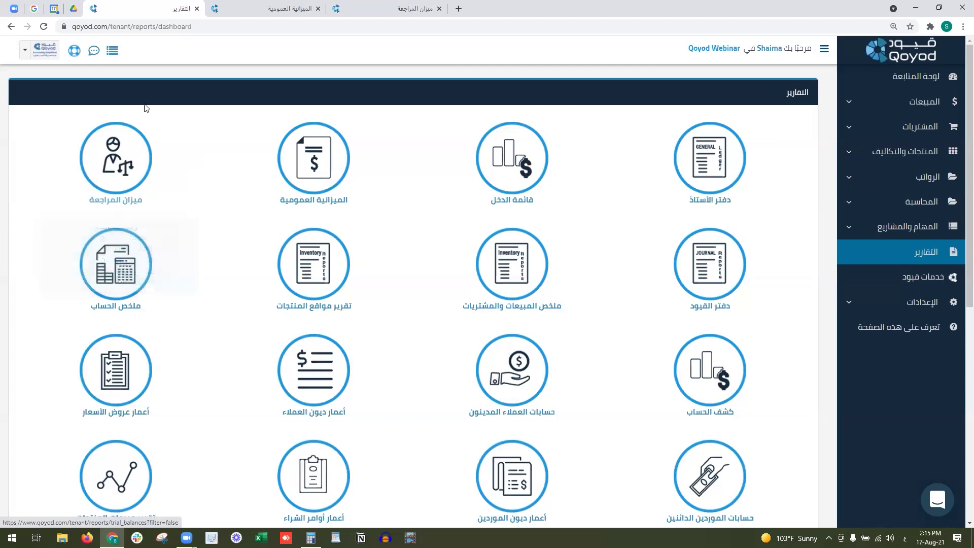
{"action": "right_click", "coordinate": [716, 165]}
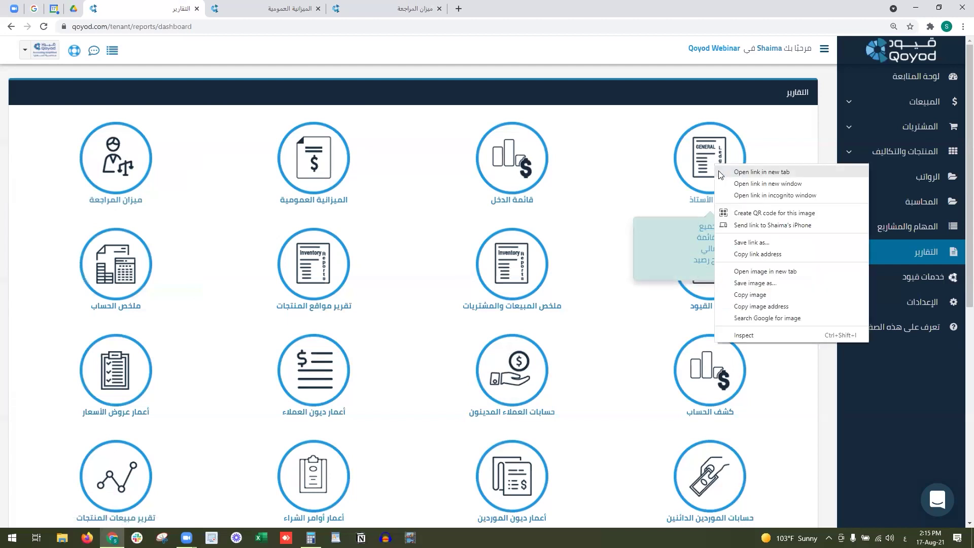
{"action": "left_click", "coordinate": [721, 175]}
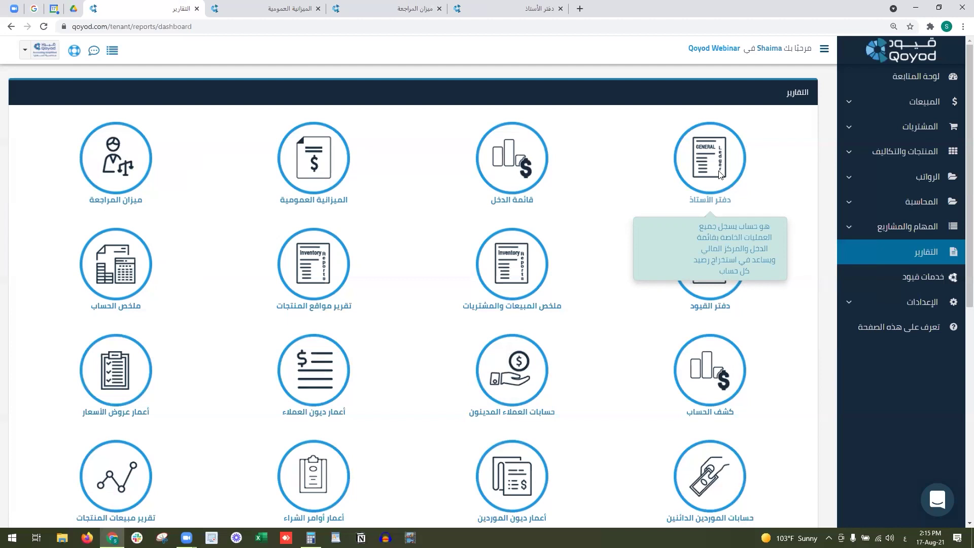
Step: Turn on فحص in the الميزانية العمومية report and look through its assets, liabilities and equity
{"action": "left_click", "coordinate": [262, 6]}
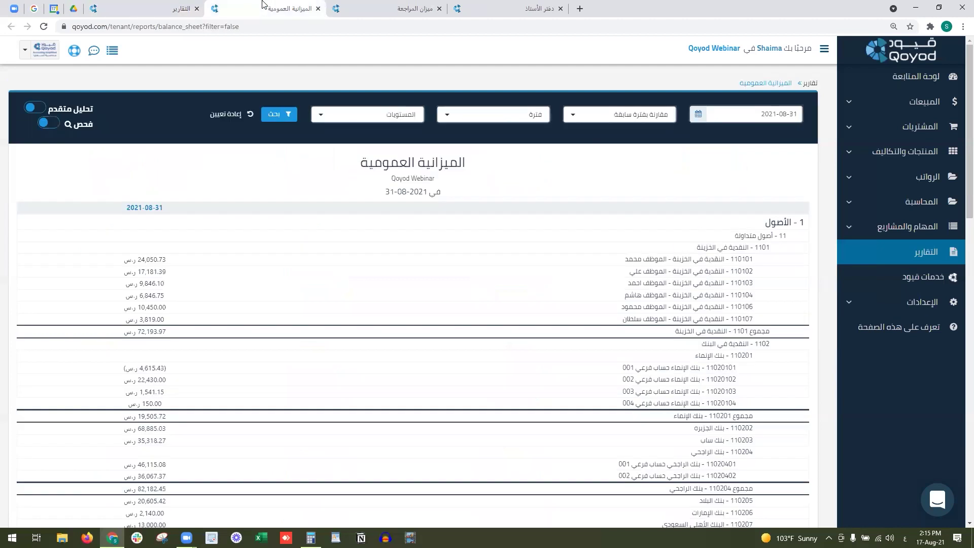
{"action": "left_click", "coordinate": [50, 124]}
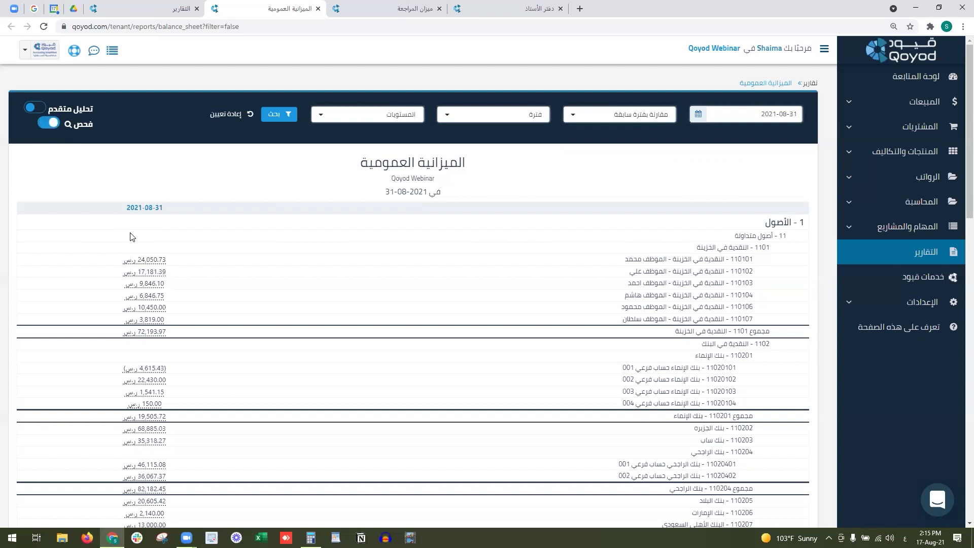
{"action": "scroll", "coordinate": [146, 260], "scroll_direction": "down", "scroll_amount": 8}
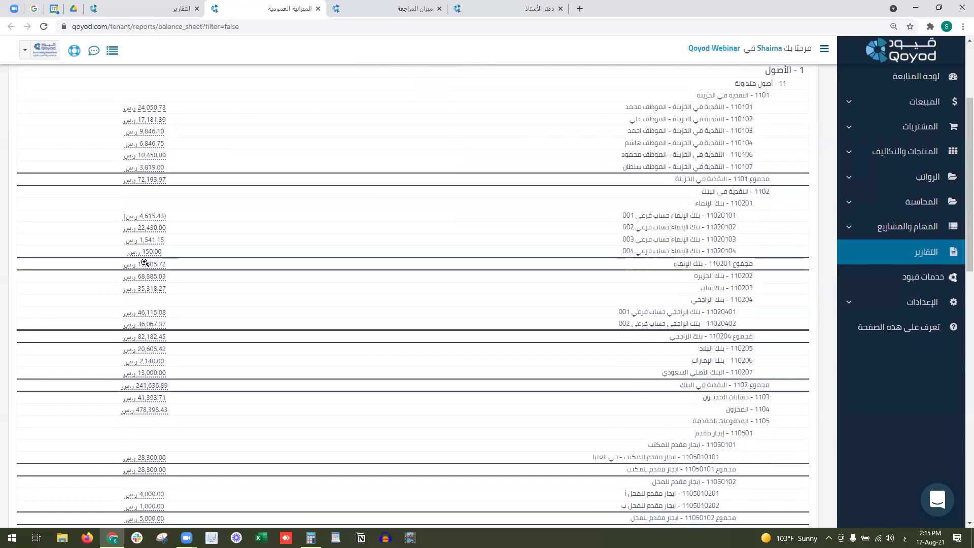
{"action": "scroll", "coordinate": [145, 262], "scroll_direction": "down", "scroll_amount": 2}
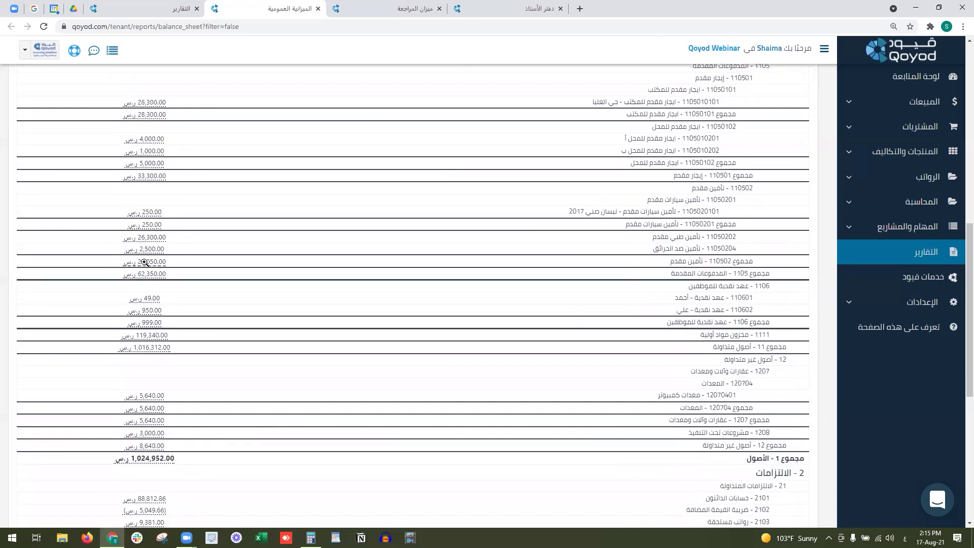
{"action": "scroll", "coordinate": [145, 262], "scroll_direction": "down", "scroll_amount": 7}
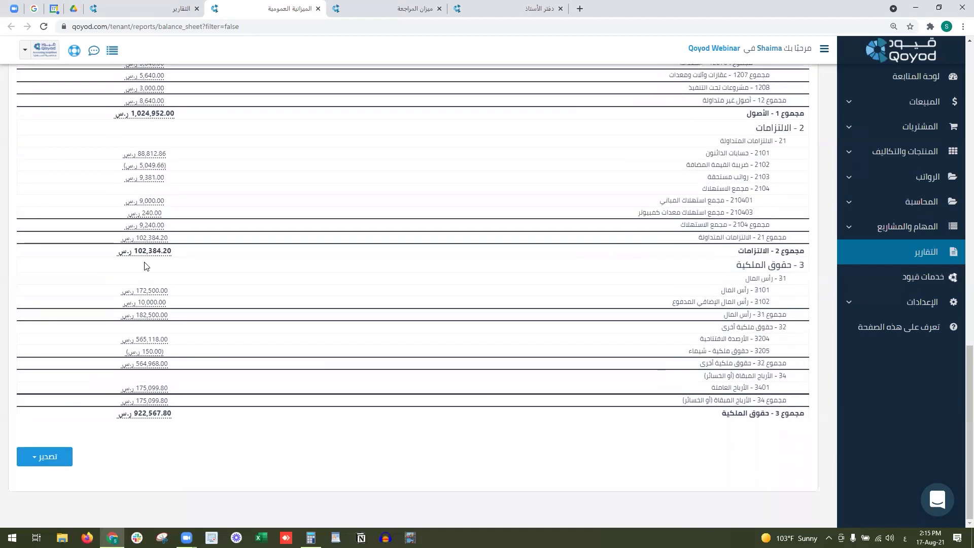
{"action": "scroll", "coordinate": [133, 253], "scroll_direction": "up", "scroll_amount": 3}
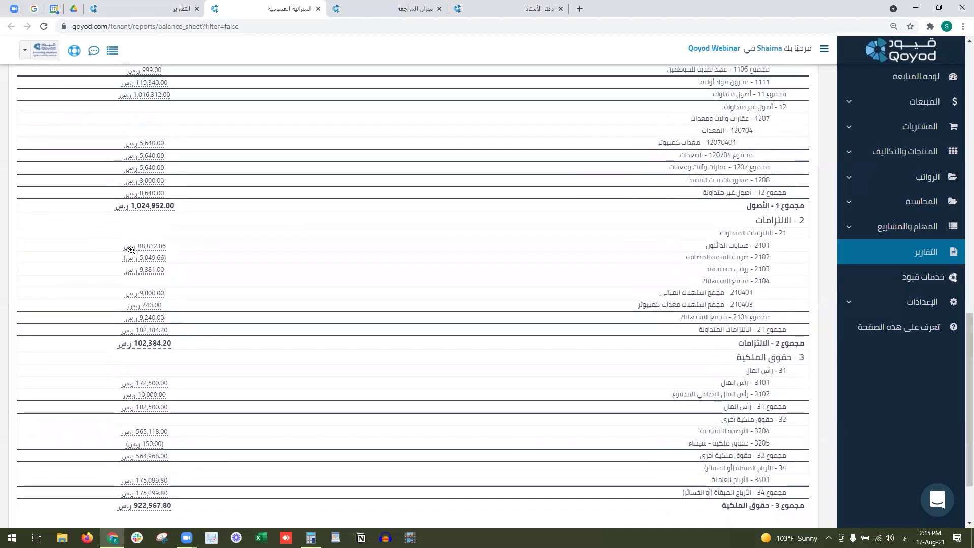
{"action": "scroll", "coordinate": [131, 254], "scroll_direction": "up", "scroll_amount": 7}
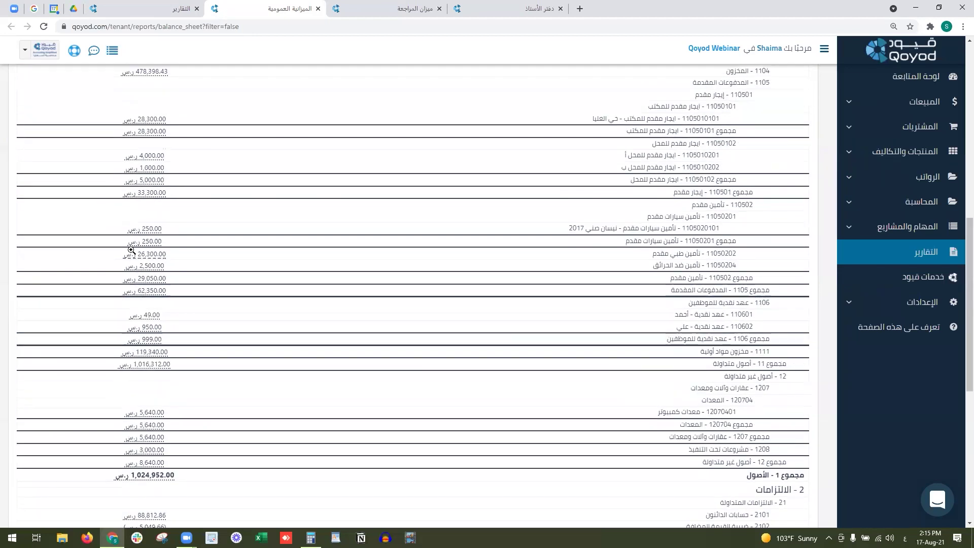
{"action": "scroll", "coordinate": [131, 251], "scroll_direction": "up", "scroll_amount": 5}
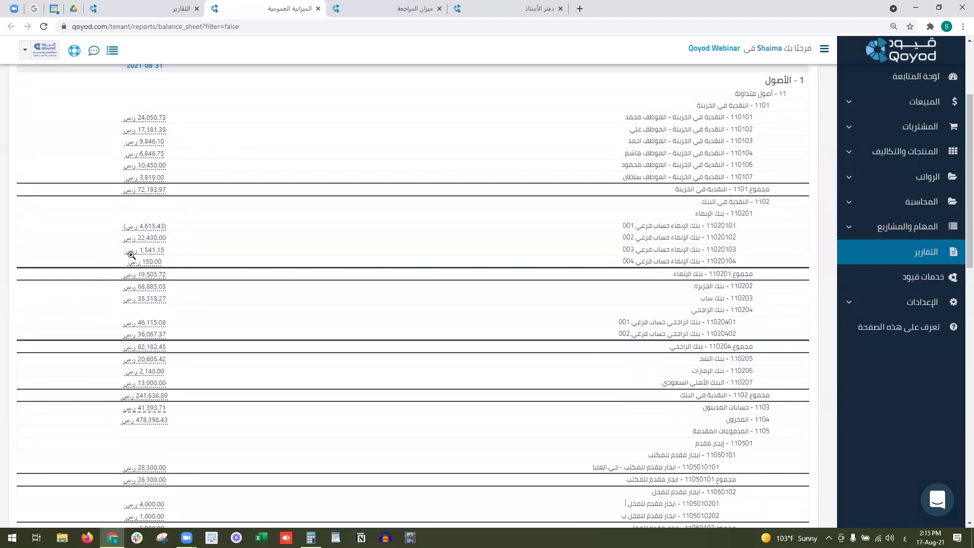
Step: Inspect the 110101 - النقدية في الخزينة value by customers, including the supermarket, school and غير محدد rows
{"action": "left_click", "coordinate": [148, 117]}
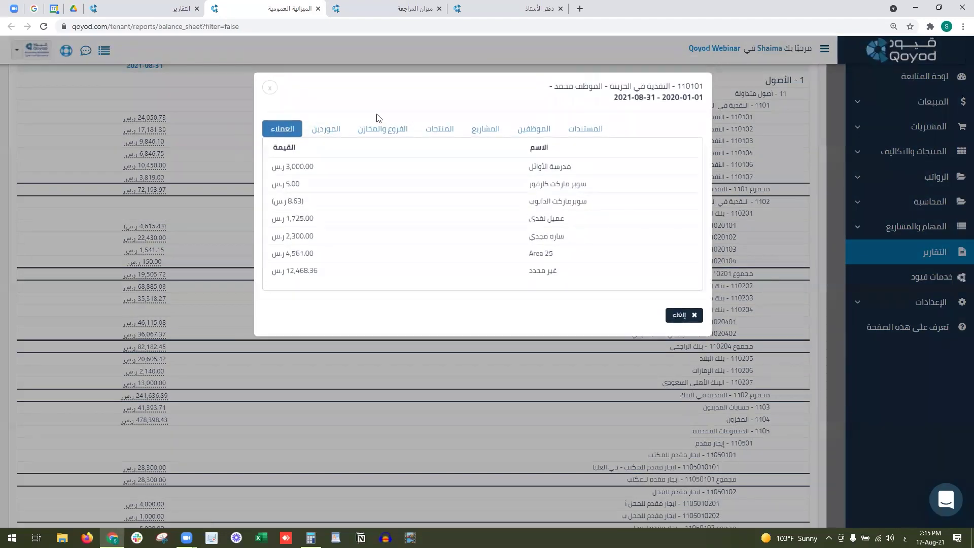
{"action": "left_click_drag", "start_coordinate": [580, 172], "coordinate": [533, 168]}
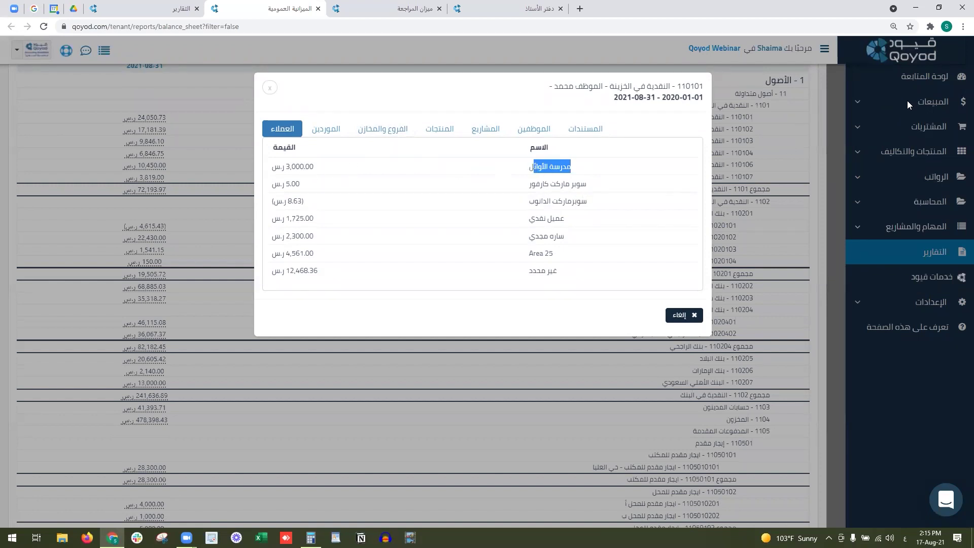
{"action": "left_click_drag", "start_coordinate": [561, 235], "coordinate": [341, 240]}
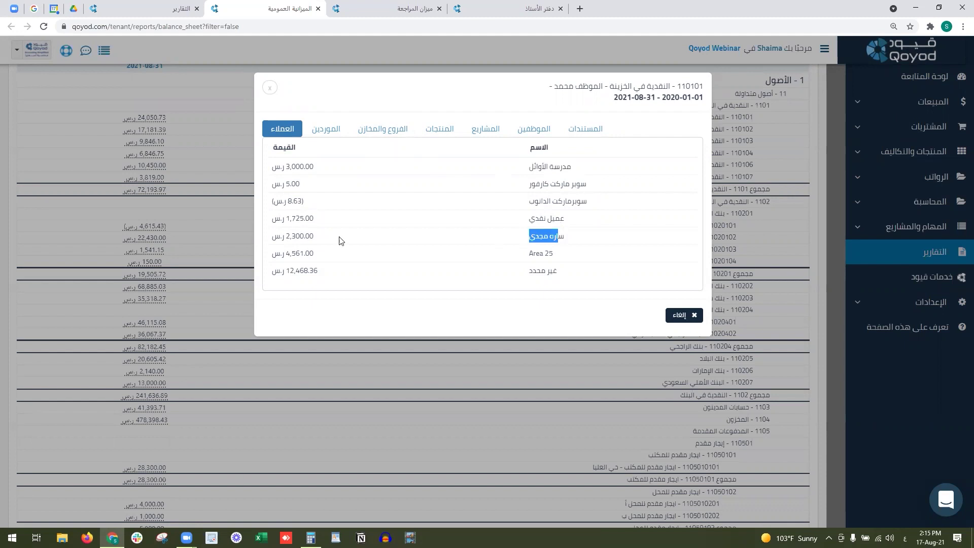
{"action": "left_click_drag", "start_coordinate": [584, 199], "coordinate": [419, 205]}
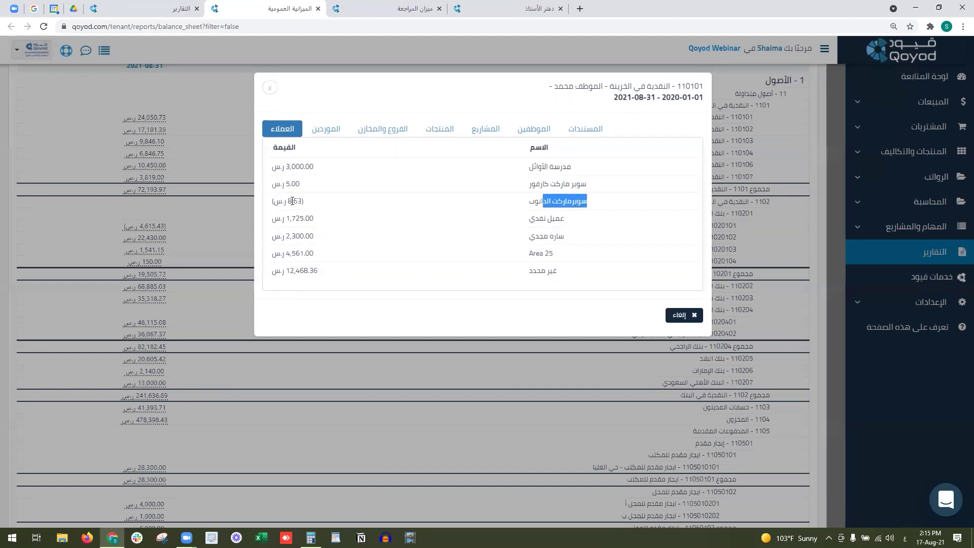
{"action": "left_click_drag", "start_coordinate": [577, 184], "coordinate": [540, 183]}
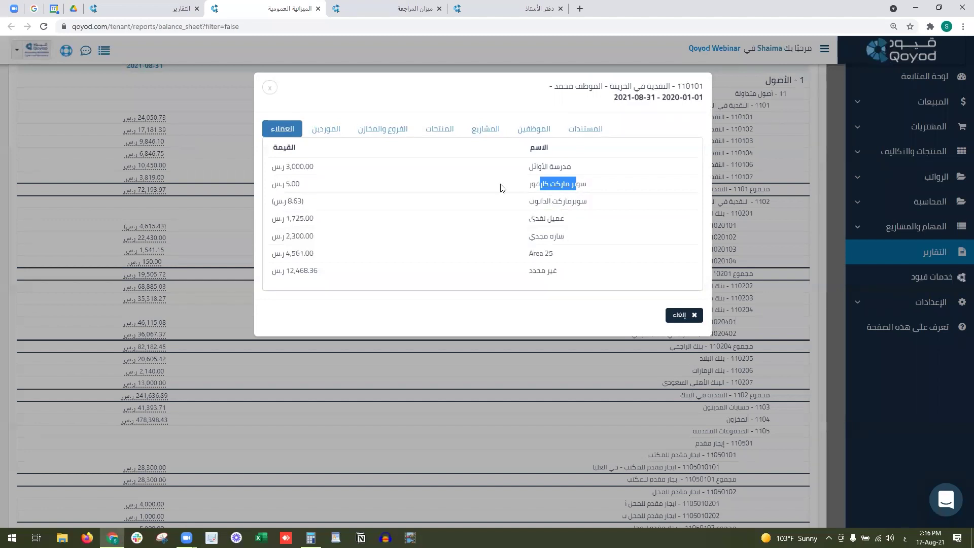
{"action": "left_click_drag", "start_coordinate": [560, 270], "coordinate": [246, 276]}
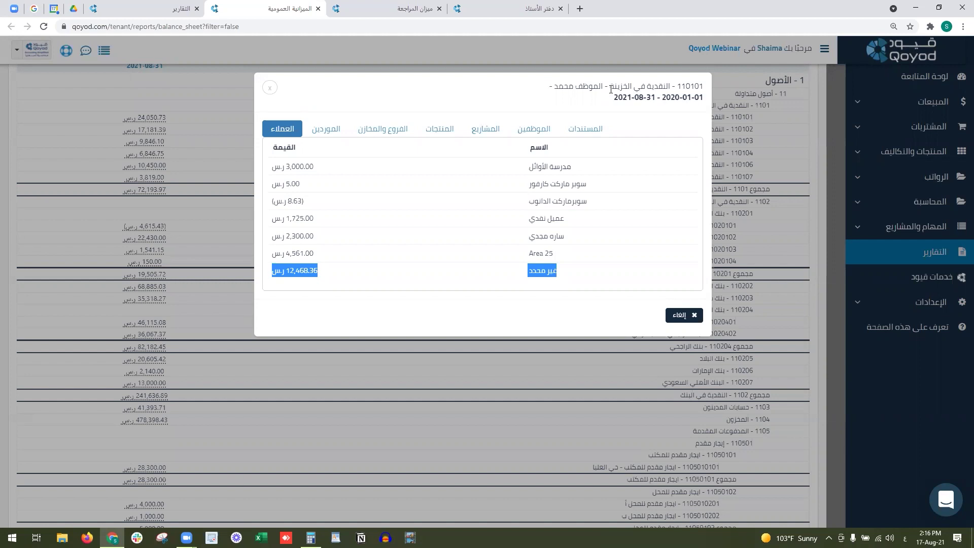
Step: Examine the 110101 - النقدية في الخزينة value by المستندات, including the قيد سهل and قيد يدوي rows
{"action": "left_click", "coordinate": [587, 132]}
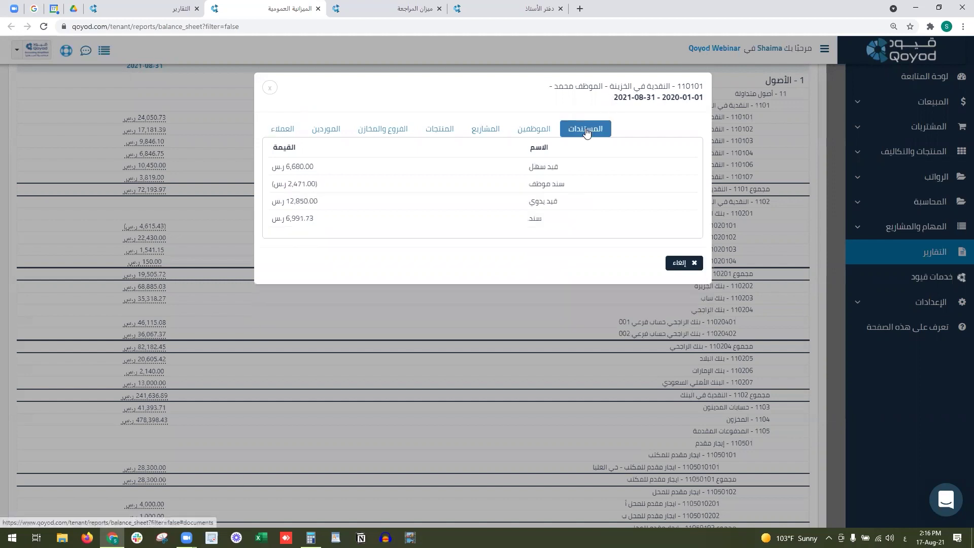
{"action": "left_click_drag", "start_coordinate": [558, 166], "coordinate": [529, 168]}
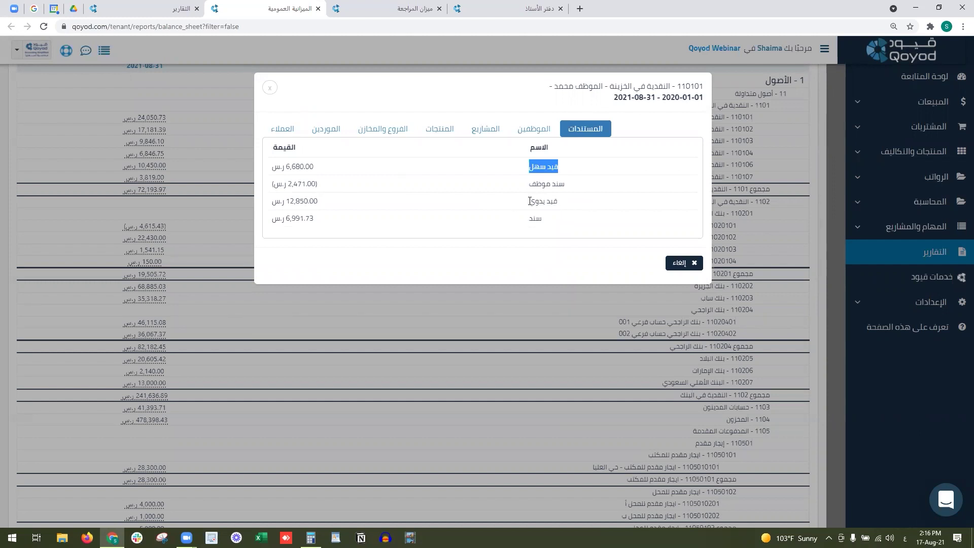
{"action": "left_click_drag", "start_coordinate": [289, 201], "coordinate": [308, 201]}
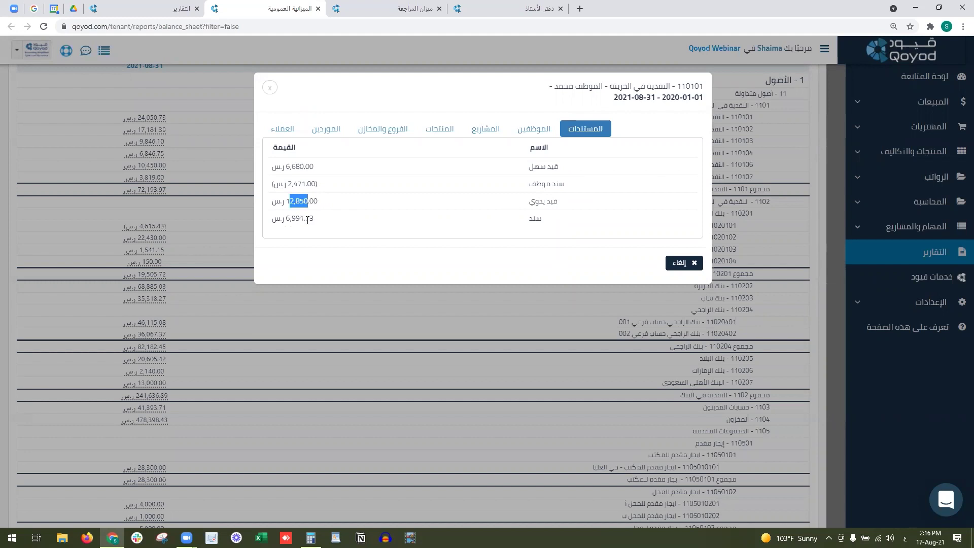
Step: Review the 110101 - النقدية في الخزينة value by الموظفين, المشاريع, المنتجات and الفروع والمخازن
{"action": "left_click", "coordinate": [525, 130]}
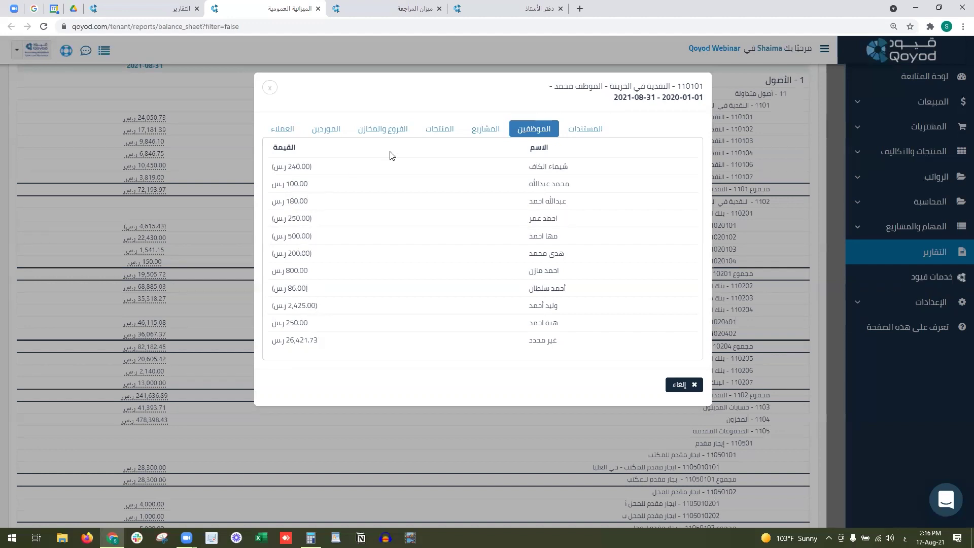
{"action": "left_click", "coordinate": [487, 131]}
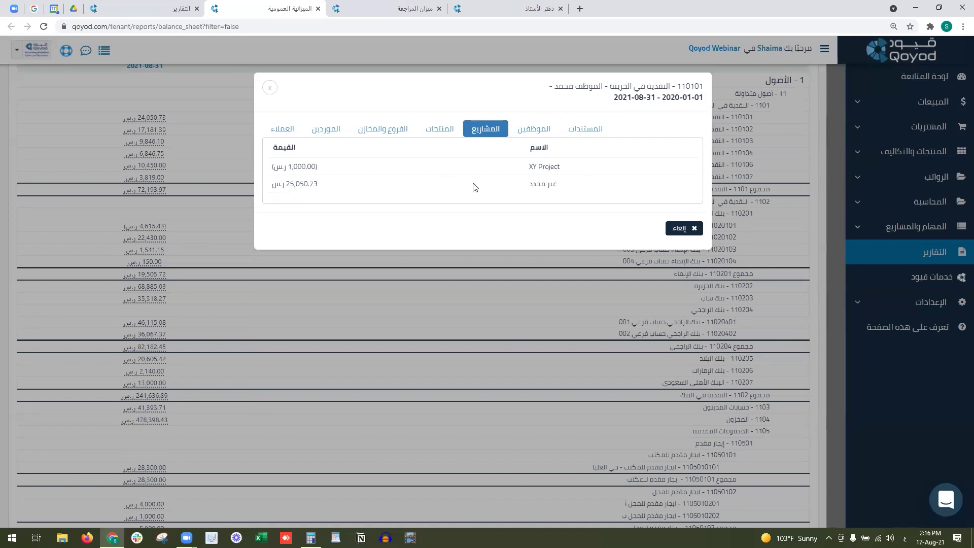
{"action": "left_click", "coordinate": [438, 134]}
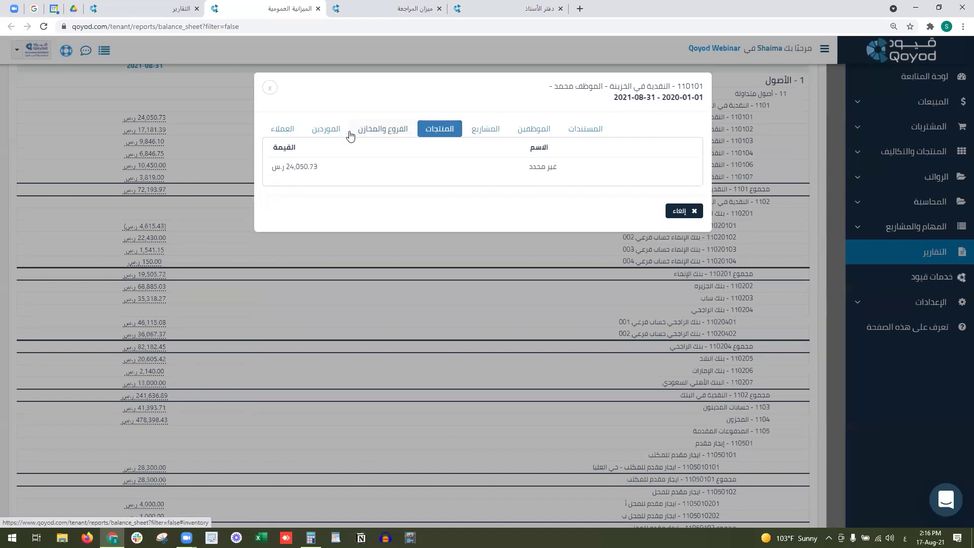
{"action": "left_click", "coordinate": [376, 137]}
Step: Compare the العملاء and الموردين breakdowns of the 110101 cash account and close the details
{"action": "left_click", "coordinate": [281, 131]}
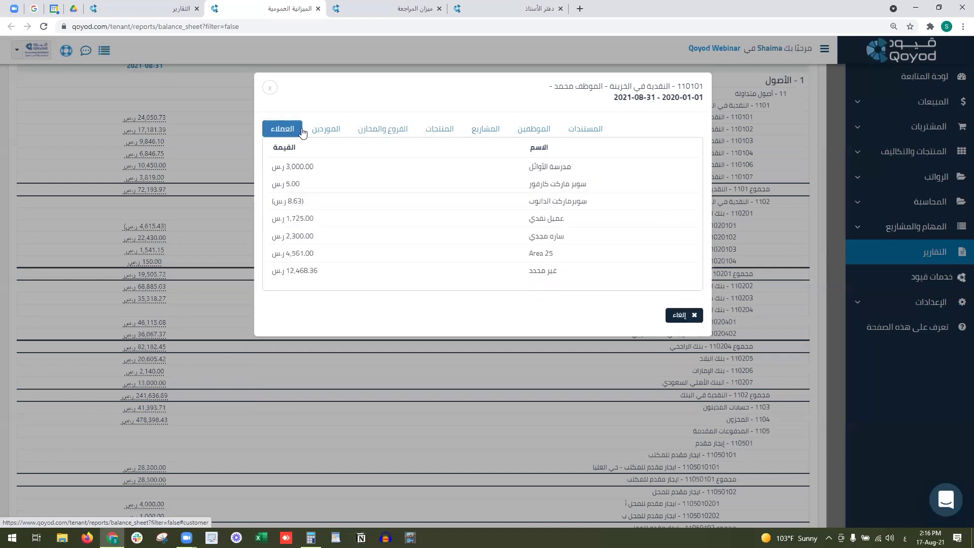
{"action": "left_click", "coordinate": [345, 131]}
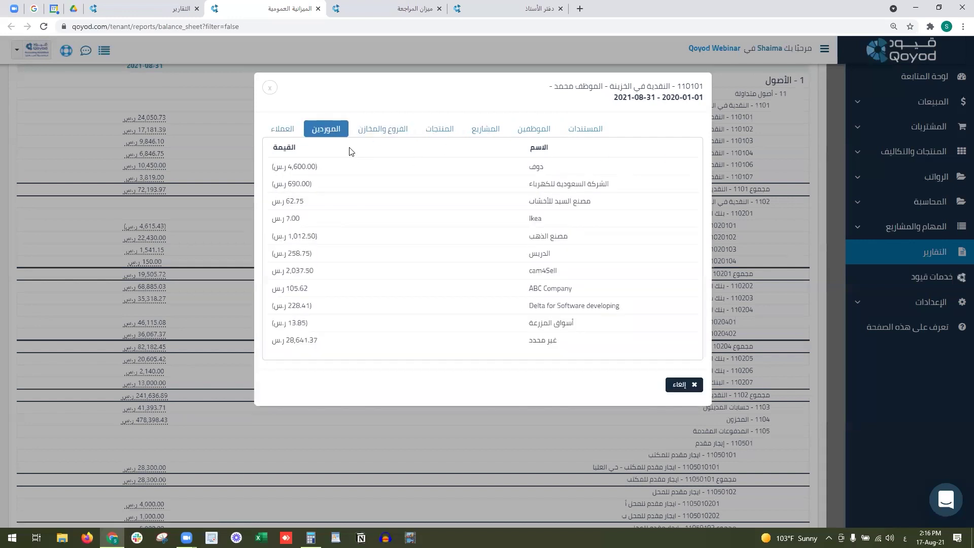
{"action": "left_click", "coordinate": [288, 131]}
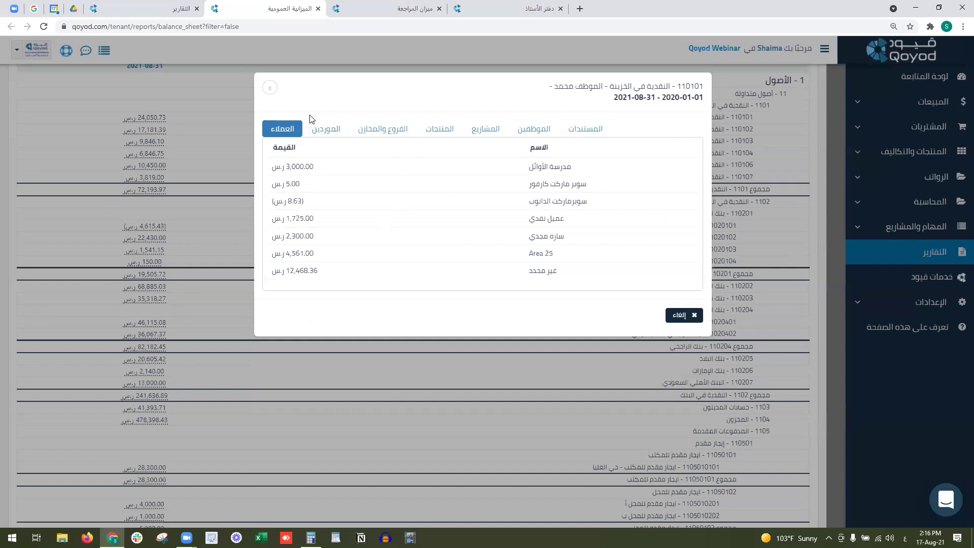
{"action": "left_click", "coordinate": [321, 133]}
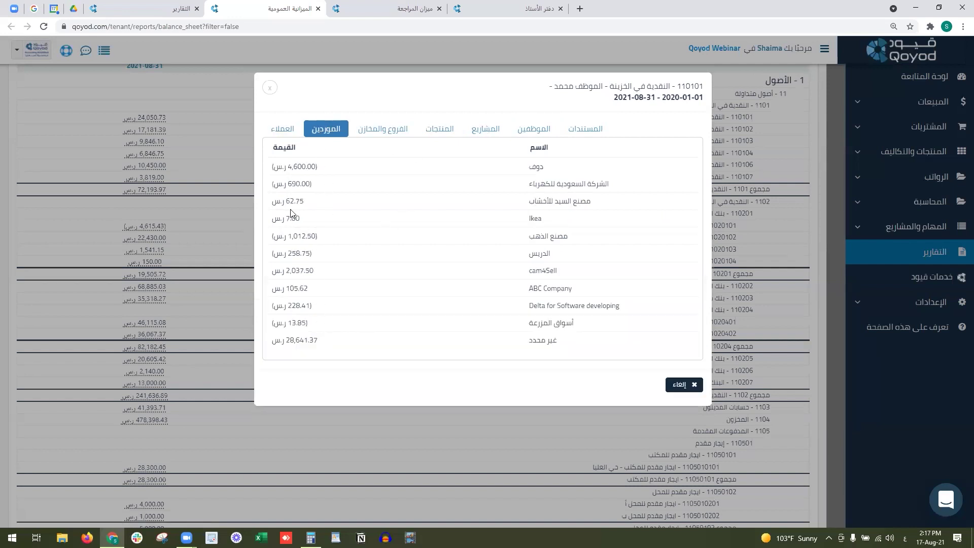
{"action": "left_click", "coordinate": [678, 386]}
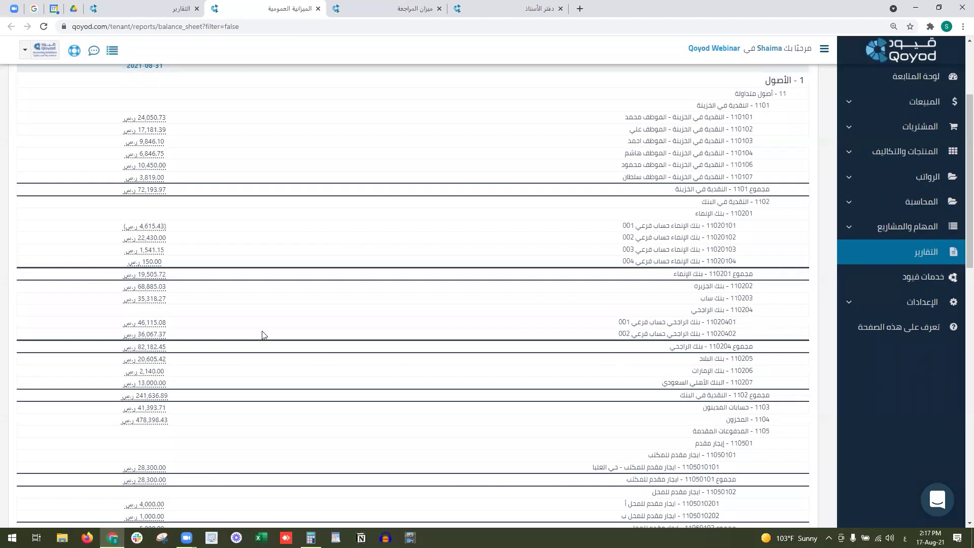
Step: Inspect the 110202 - بنك الجزيرة value from العملاء and الموردين through to المستندات and close the details
{"action": "scroll", "coordinate": [263, 335], "scroll_direction": "down", "scroll_amount": 1}
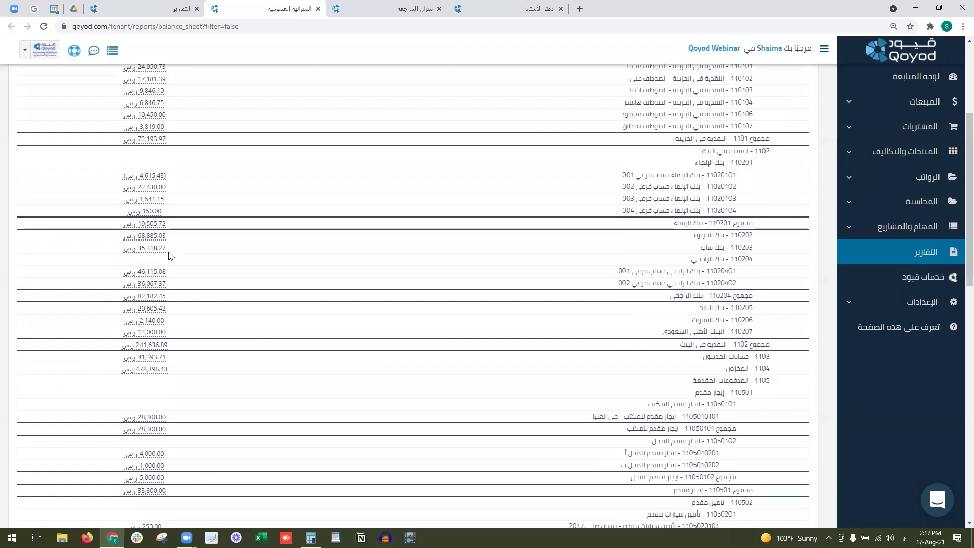
{"action": "left_click", "coordinate": [160, 236]}
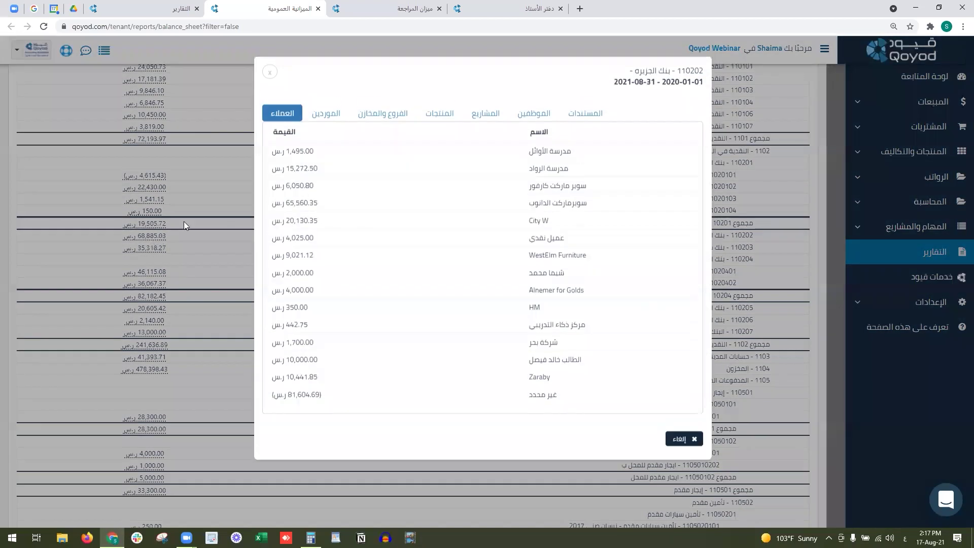
{"action": "left_click", "coordinate": [338, 131]}
{"action": "left_click", "coordinate": [375, 129]}
{"action": "left_click", "coordinate": [440, 129]}
{"action": "left_click", "coordinate": [486, 129]}
{"action": "left_click", "coordinate": [534, 129]}
{"action": "left_click", "coordinate": [600, 130]}
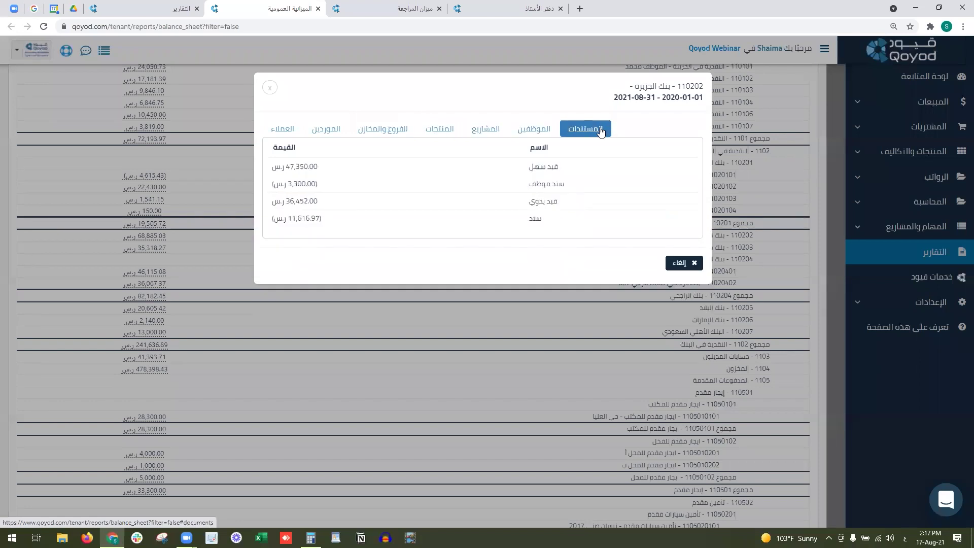
{"action": "left_click", "coordinate": [667, 262]}
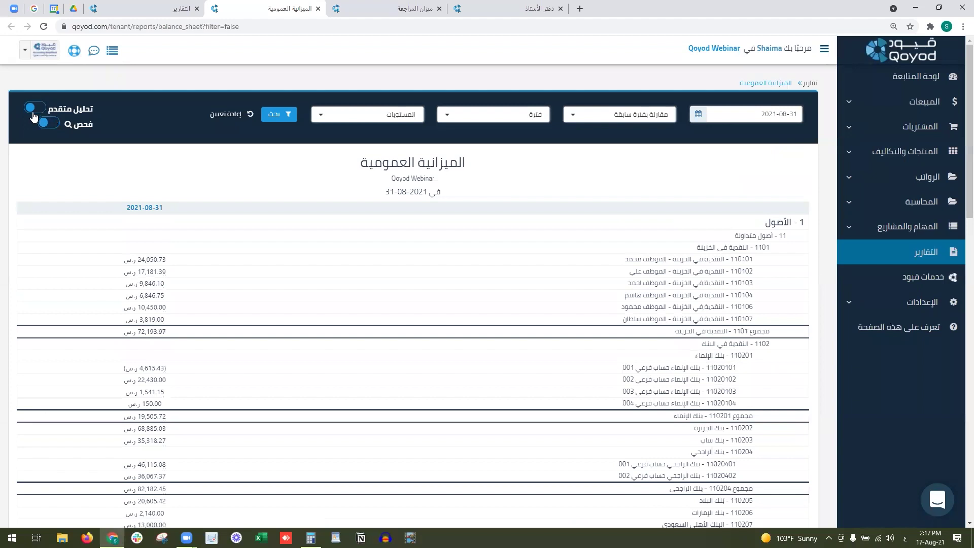
Step: Turn on تحليل متقدم and run the الميزانية العمومية report as of 2020-12-31, highlighting the report date
{"action": "left_click", "coordinate": [33, 113]}
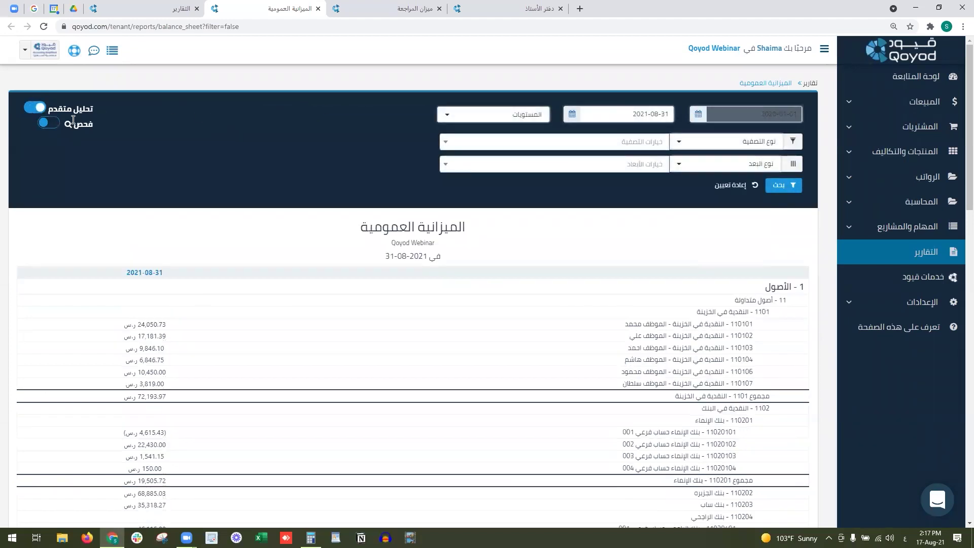
{"action": "left_click", "coordinate": [613, 113]}
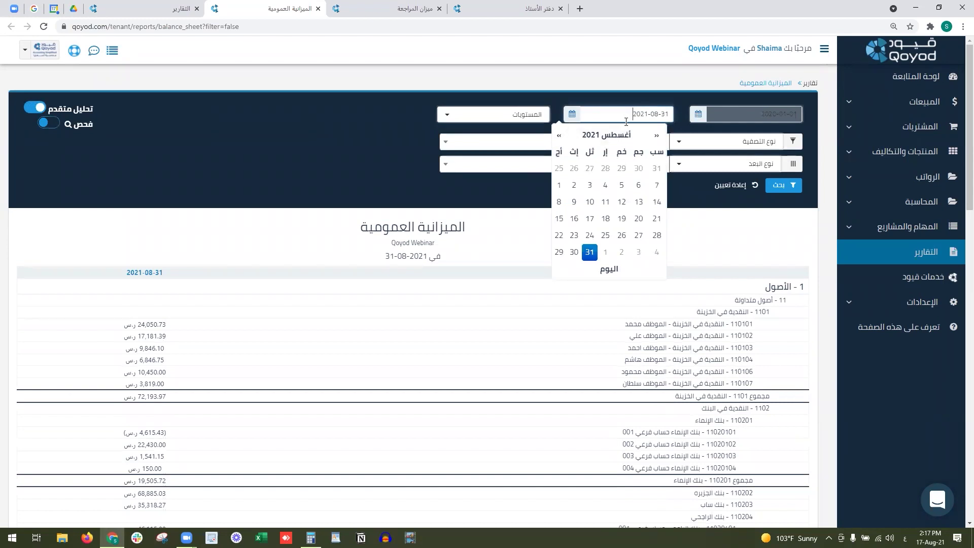
{"action": "triple_click", "coordinate": [644, 116]}
{"action": "type", "text": "2020"}
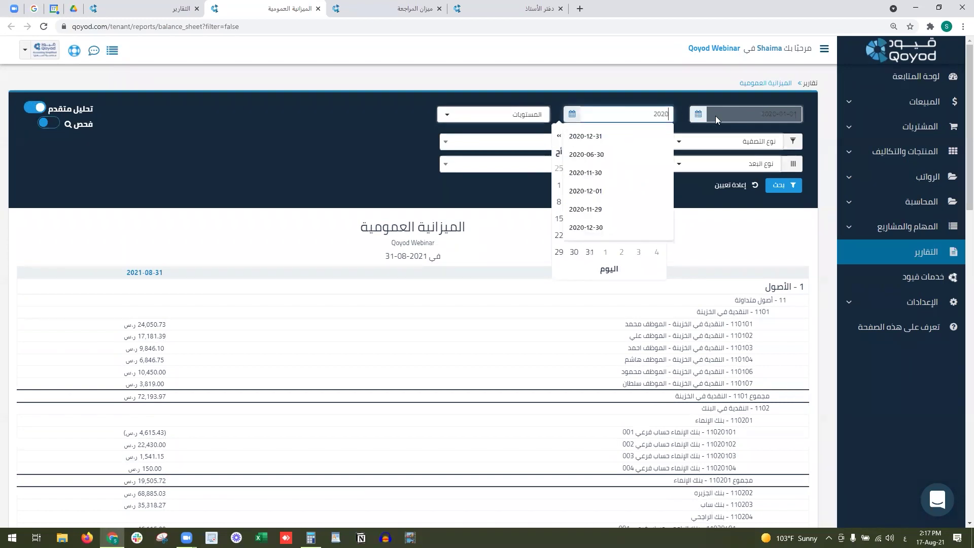
{"action": "type", "text": "-12-31"}
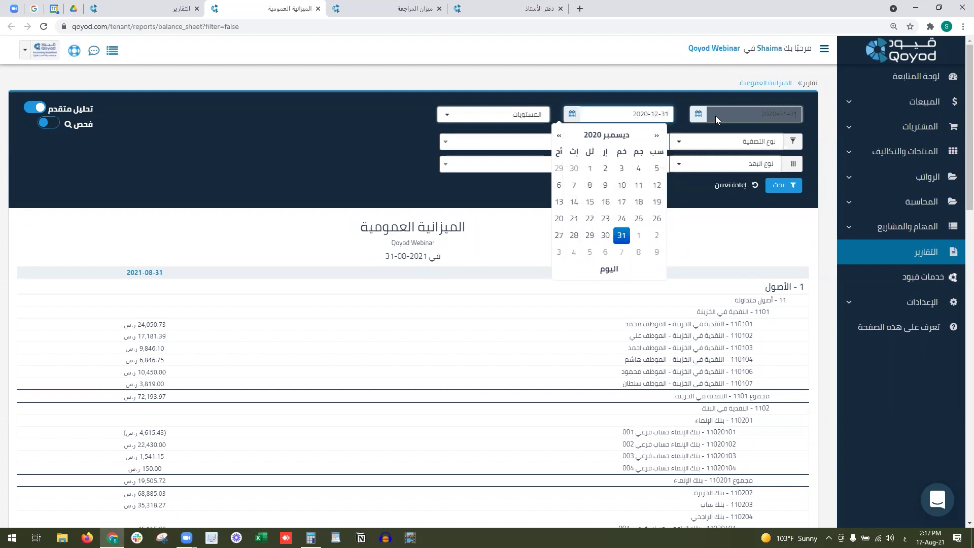
{"action": "left_click", "coordinate": [683, 92]}
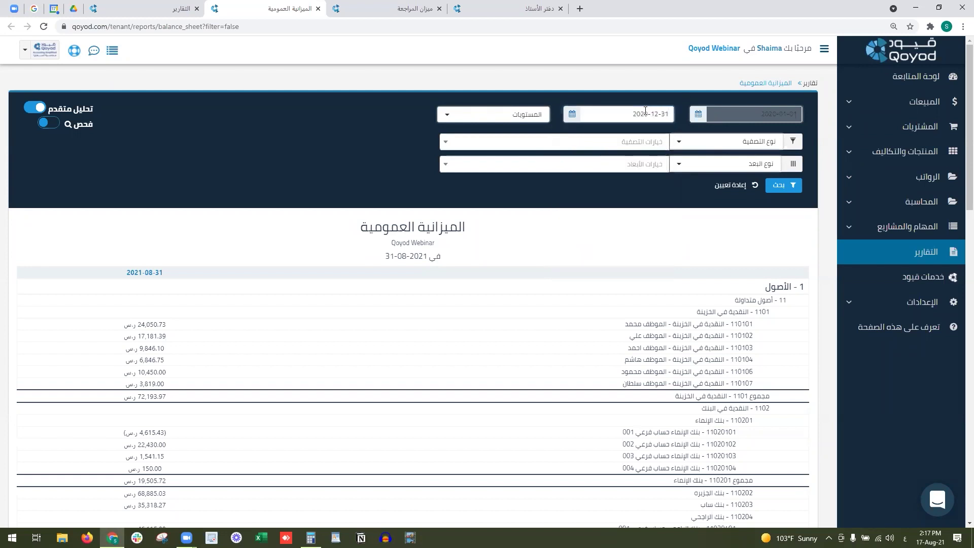
{"action": "left_click", "coordinate": [787, 188]}
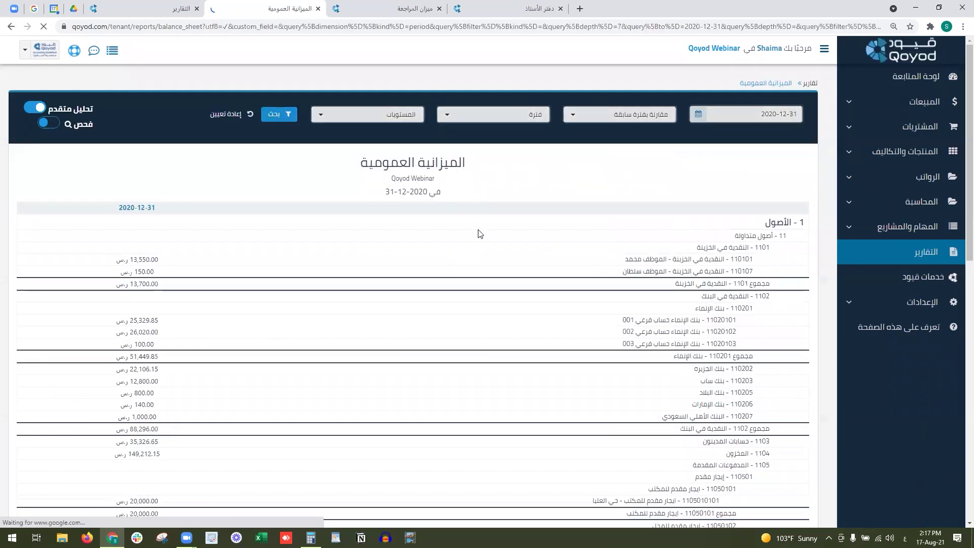
{"action": "left_click_drag", "start_coordinate": [373, 237], "coordinate": [384, 256]}
{"action": "left_click", "coordinate": [378, 256]}
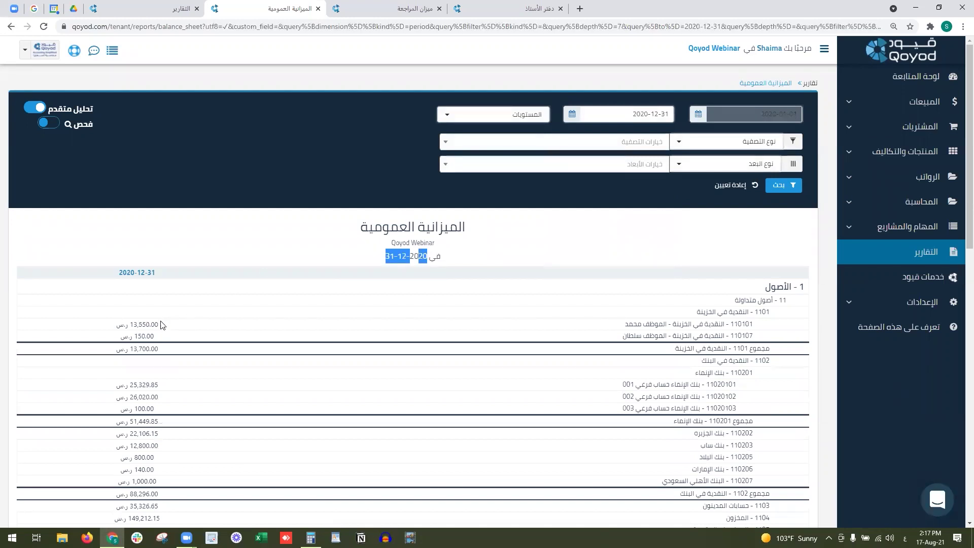
Step: Set the report's المستويات to عرض نوع الحساب فقط and run it again
{"action": "left_click", "coordinate": [526, 113]}
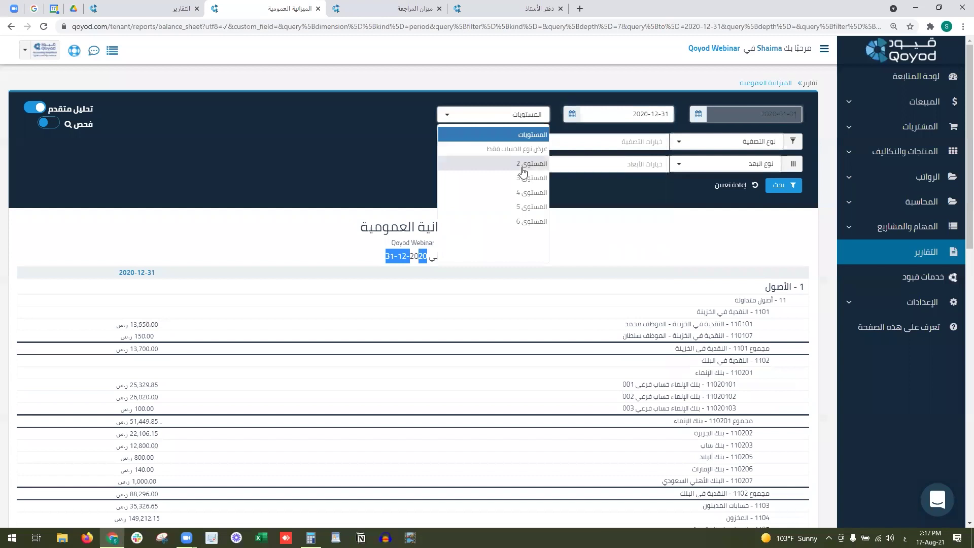
{"action": "left_click", "coordinate": [521, 158]}
{"action": "left_click", "coordinate": [781, 188]}
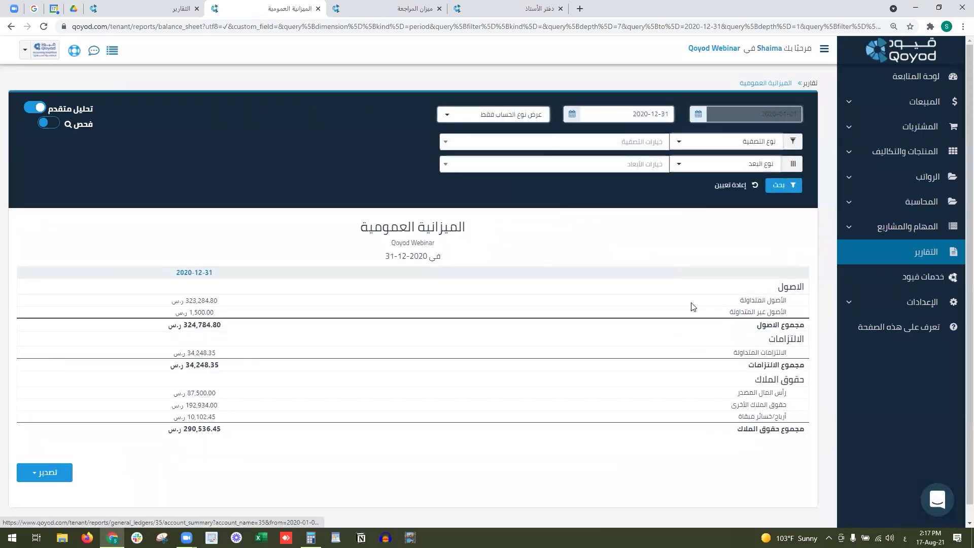
Step: View the available filter types and reset the balance sheet settings to their defaults
{"action": "left_click", "coordinate": [715, 142]}
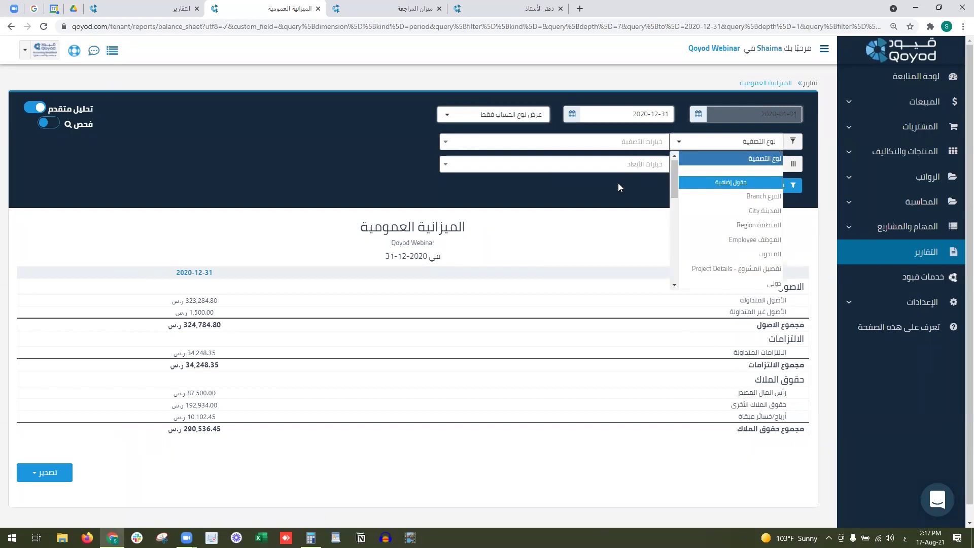
{"action": "left_click", "coordinate": [726, 191]}
{"action": "left_click", "coordinate": [725, 191]}
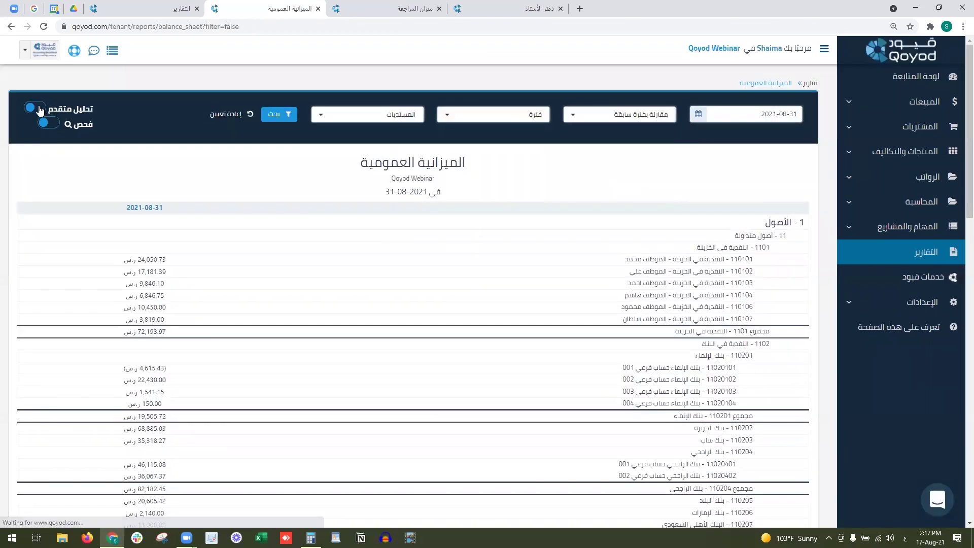
Step: Filter the balance sheet by المدينة City with the option الرياض and run the report
{"action": "left_click", "coordinate": [732, 141]}
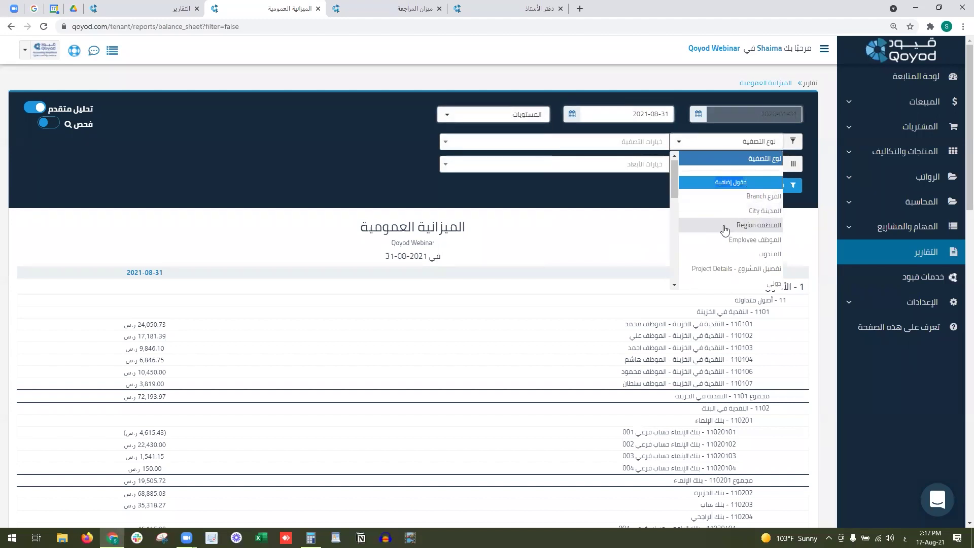
{"action": "left_click", "coordinate": [730, 211]}
{"action": "left_click", "coordinate": [648, 140]}
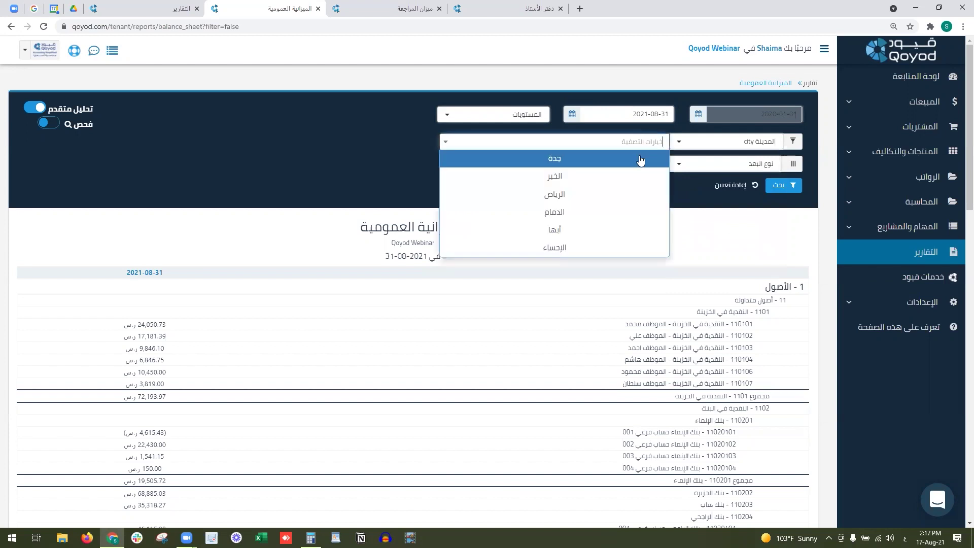
{"action": "left_click", "coordinate": [626, 191]}
{"action": "left_click", "coordinate": [797, 188]}
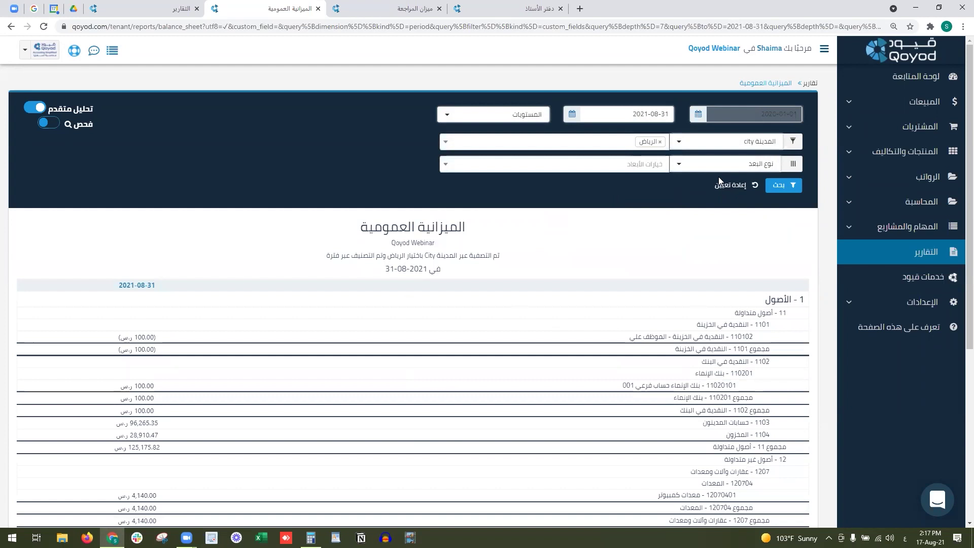
Step: Change the balance sheet's filter type to الفروع والمخازن
{"action": "left_click", "coordinate": [733, 147]}
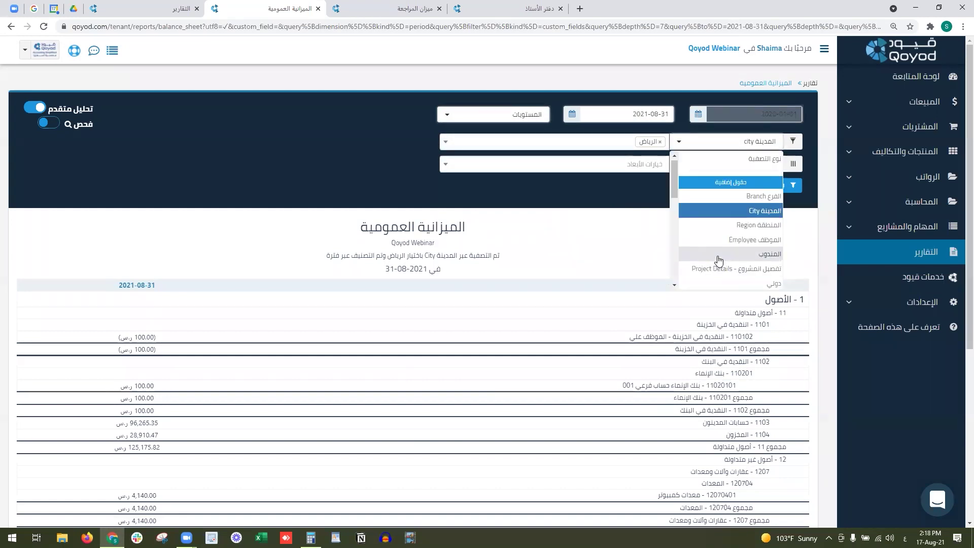
{"action": "scroll", "coordinate": [720, 256], "scroll_direction": "down", "scroll_amount": 5}
{"action": "scroll", "coordinate": [721, 254], "scroll_direction": "down", "scroll_amount": 3}
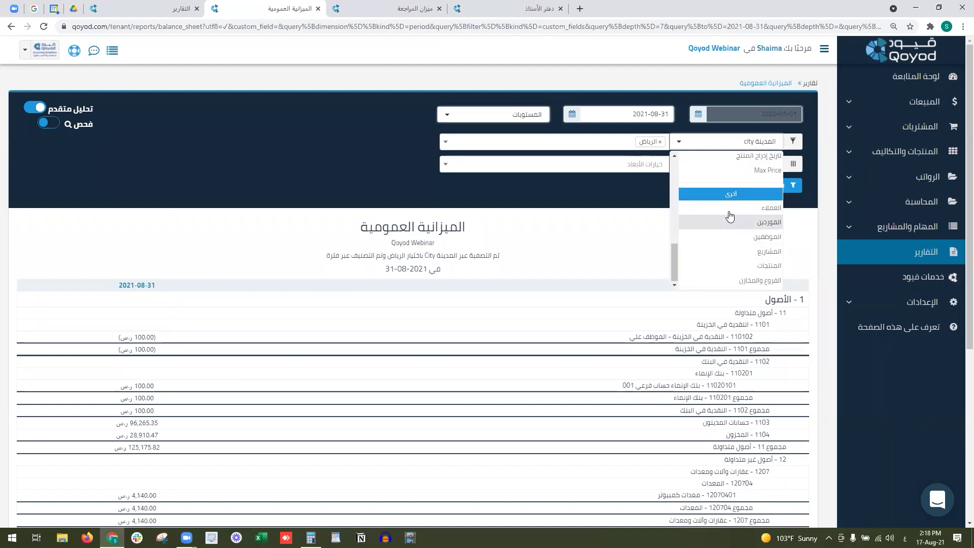
{"action": "left_click", "coordinate": [737, 282]}
Step: Select الخبر and الدمام as the filter options and run the balance sheet report
{"action": "left_click", "coordinate": [615, 145]}
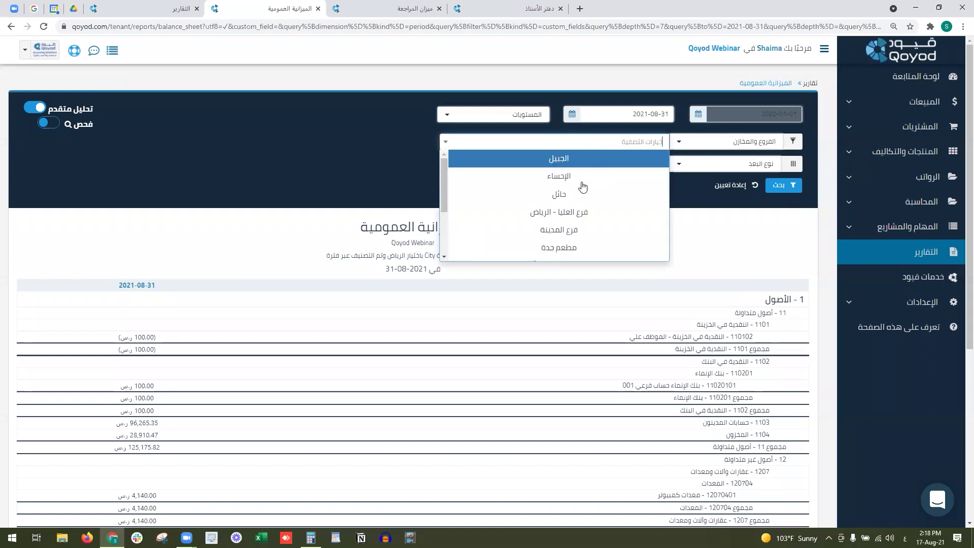
{"action": "scroll", "coordinate": [599, 203], "scroll_direction": "down", "scroll_amount": 1}
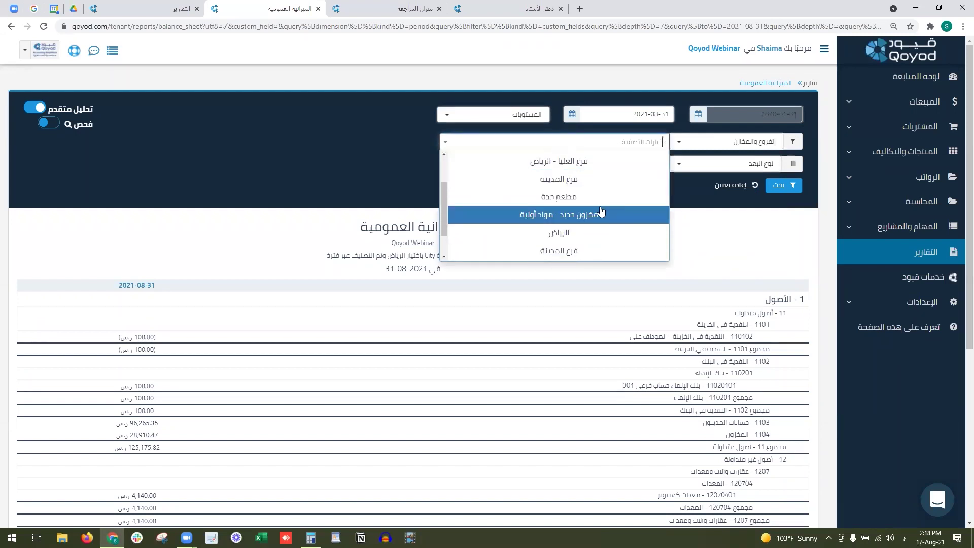
{"action": "scroll", "coordinate": [589, 233], "scroll_direction": "down", "scroll_amount": 1}
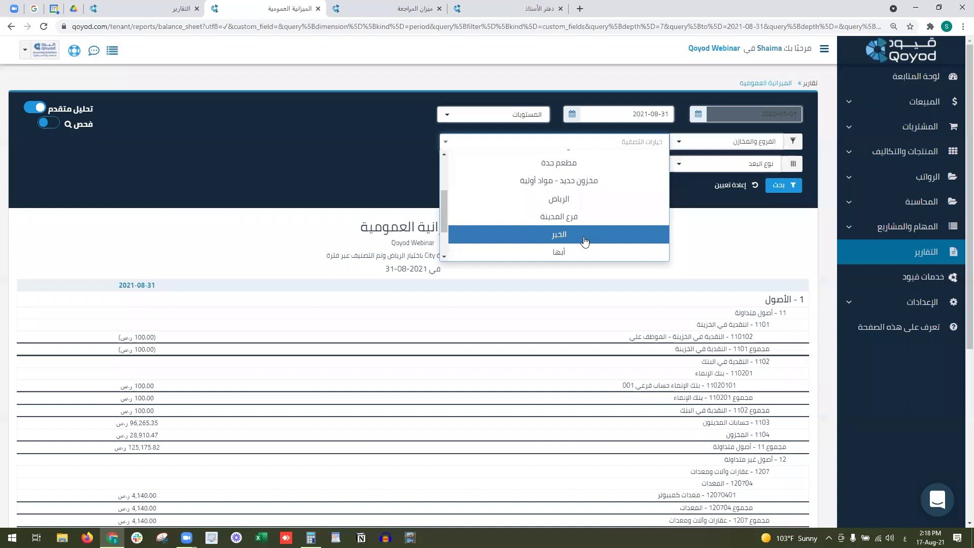
{"action": "left_click", "coordinate": [585, 239]}
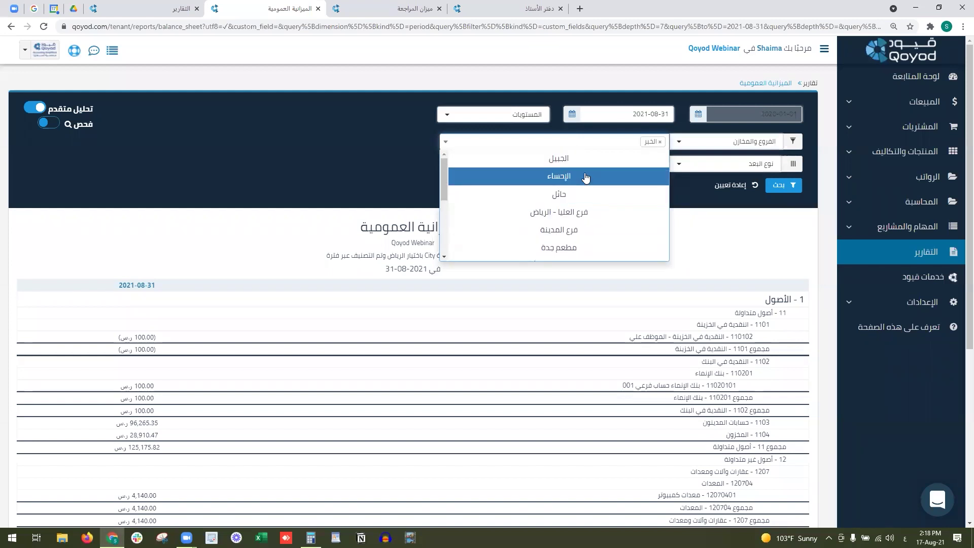
{"action": "scroll", "coordinate": [582, 226], "scroll_direction": "down", "scroll_amount": 1}
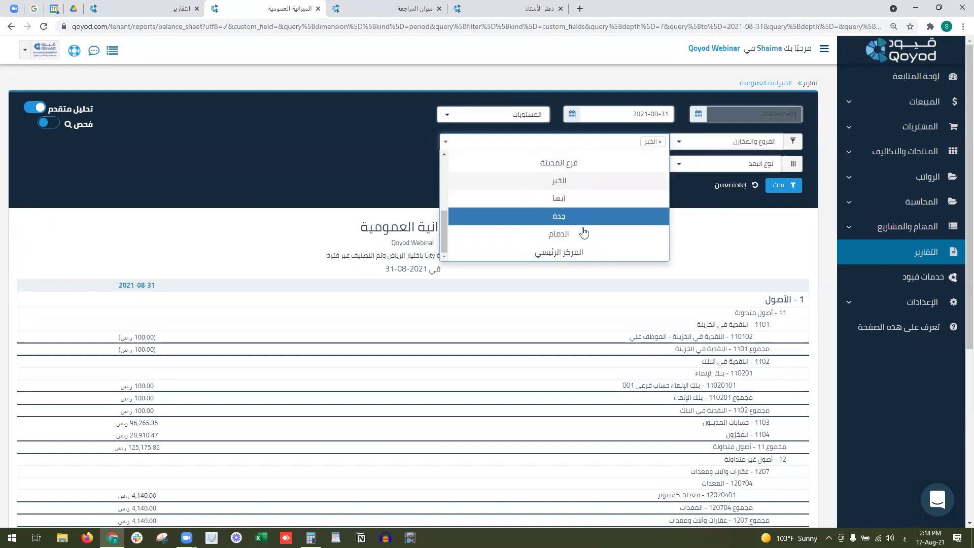
{"action": "left_click", "coordinate": [582, 229]}
{"action": "left_click", "coordinate": [718, 218]}
{"action": "left_click", "coordinate": [782, 188]}
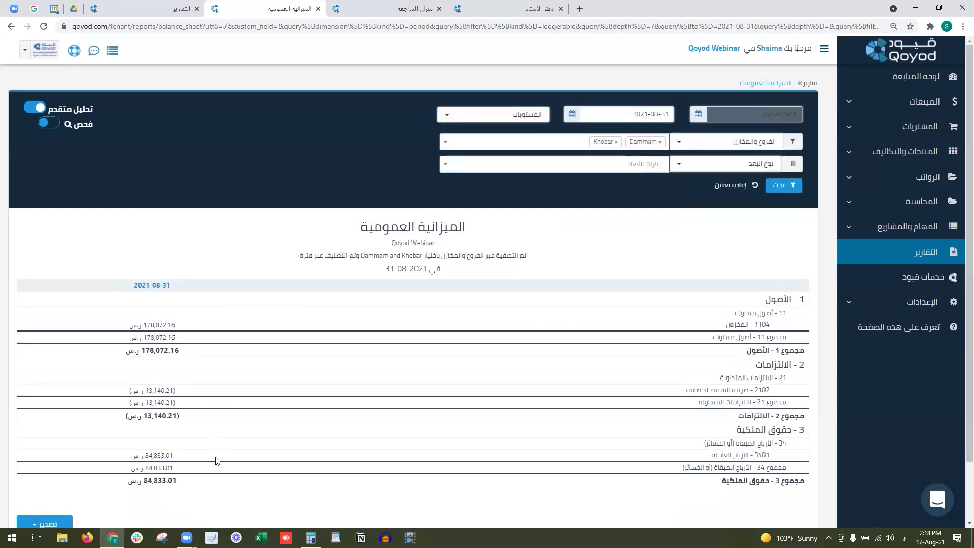
Step: Reset the balance sheet settings to their defaults and turn تحليل متقدم back on
{"action": "left_click", "coordinate": [702, 163]}
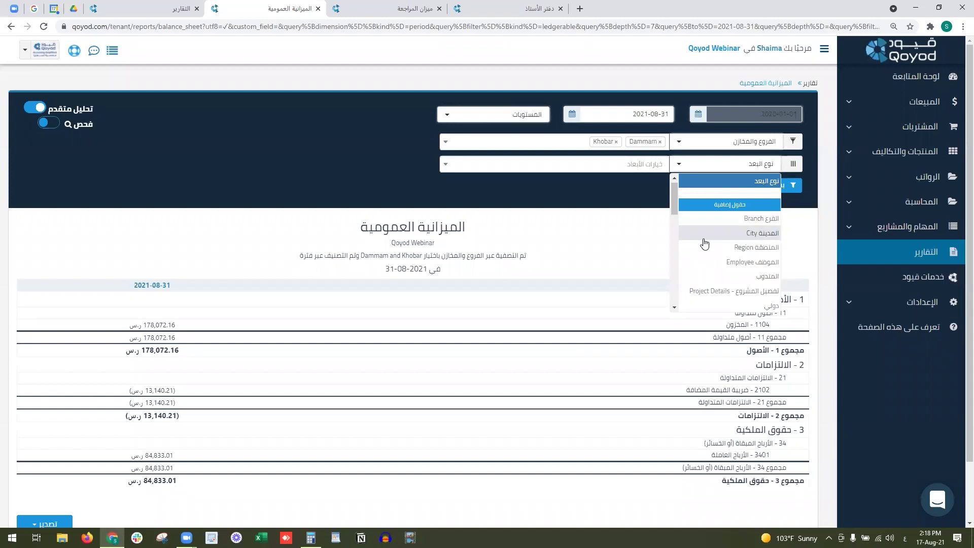
{"action": "left_click", "coordinate": [719, 186]}
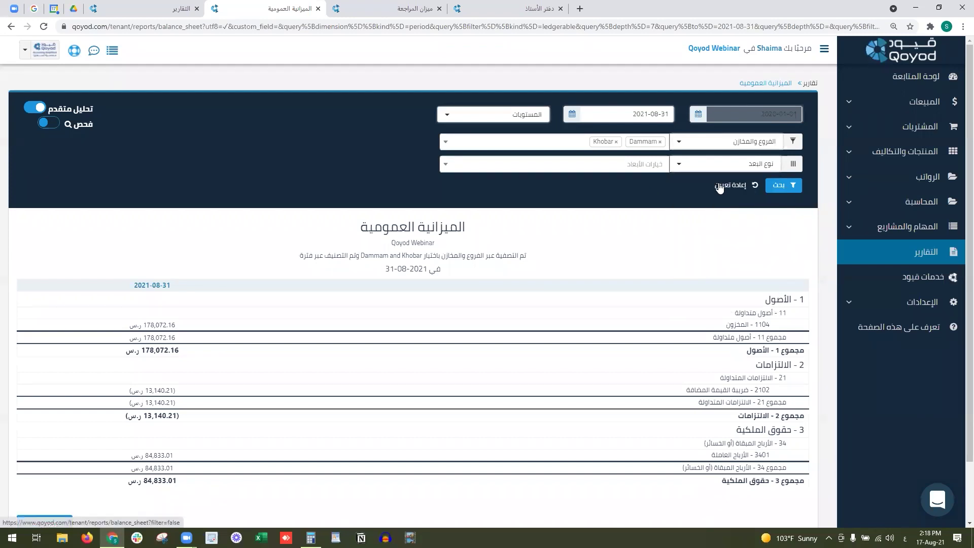
{"action": "left_click", "coordinate": [720, 186]}
{"action": "left_click", "coordinate": [32, 108]}
Step: Break the balance sheet down by الفرع branch for العليا, العليا - الخبر, المكتب الرئيسي, الشاطئ سنتر and الشاطئ مول, and run the report
{"action": "left_click", "coordinate": [759, 163]}
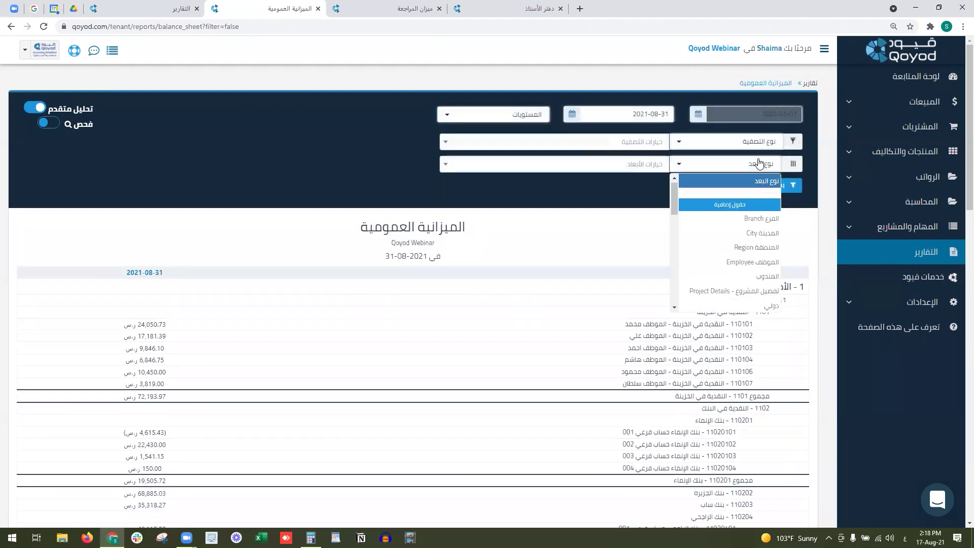
{"action": "left_click", "coordinate": [756, 218]}
{"action": "left_click", "coordinate": [646, 165]}
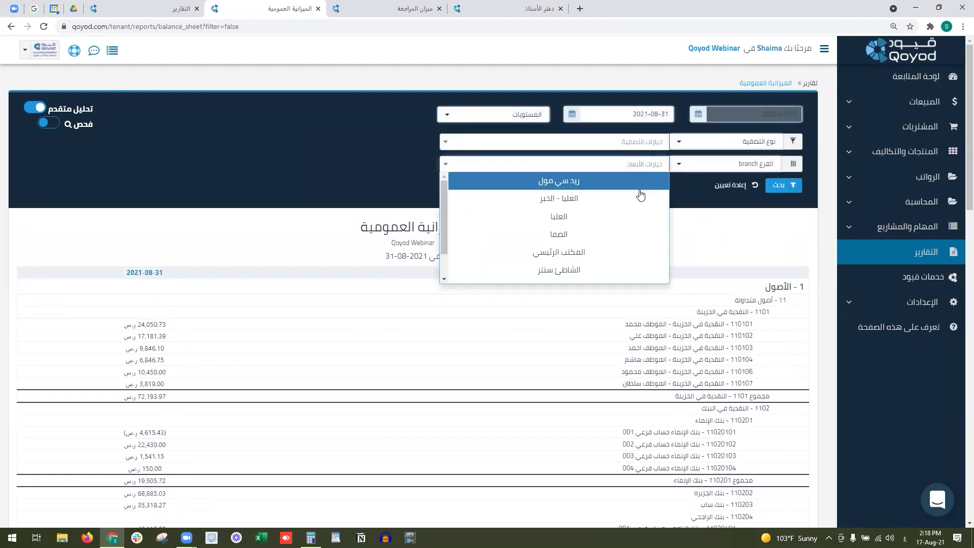
{"action": "left_click", "coordinate": [630, 216]}
{"action": "left_click", "coordinate": [629, 198]}
{"action": "left_click", "coordinate": [635, 252]}
{"action": "left_click", "coordinate": [635, 266]}
{"action": "scroll", "coordinate": [633, 259], "scroll_direction": "down", "scroll_amount": 2}
{"action": "left_click", "coordinate": [629, 259]}
{"action": "left_click", "coordinate": [785, 196]}
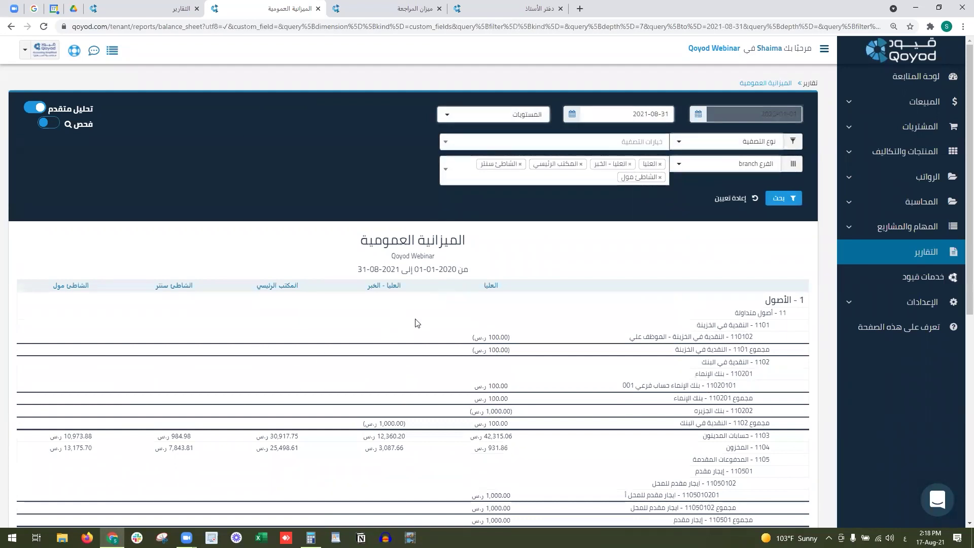
{"action": "scroll", "coordinate": [414, 320], "scroll_direction": "down", "scroll_amount": 4}
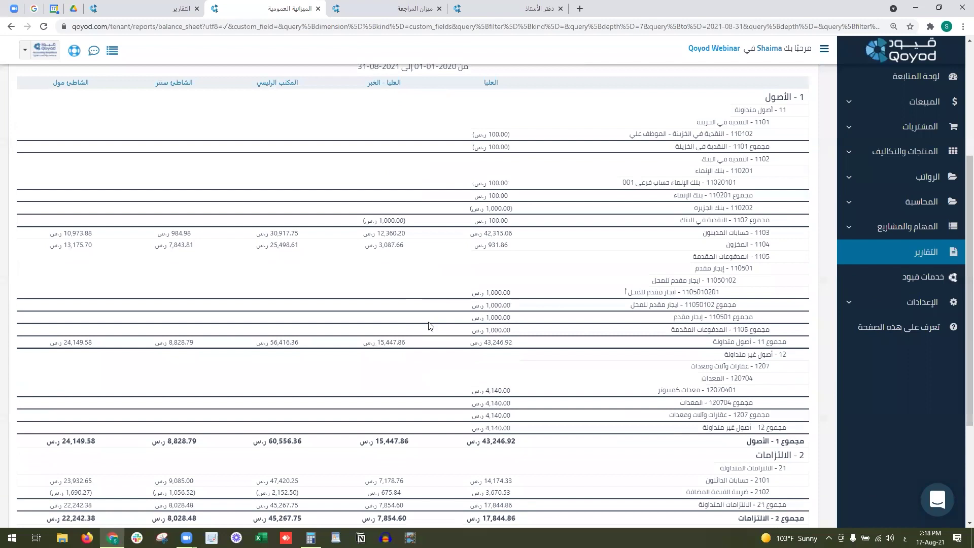
{"action": "scroll", "coordinate": [428, 326], "scroll_direction": "up", "scroll_amount": 4}
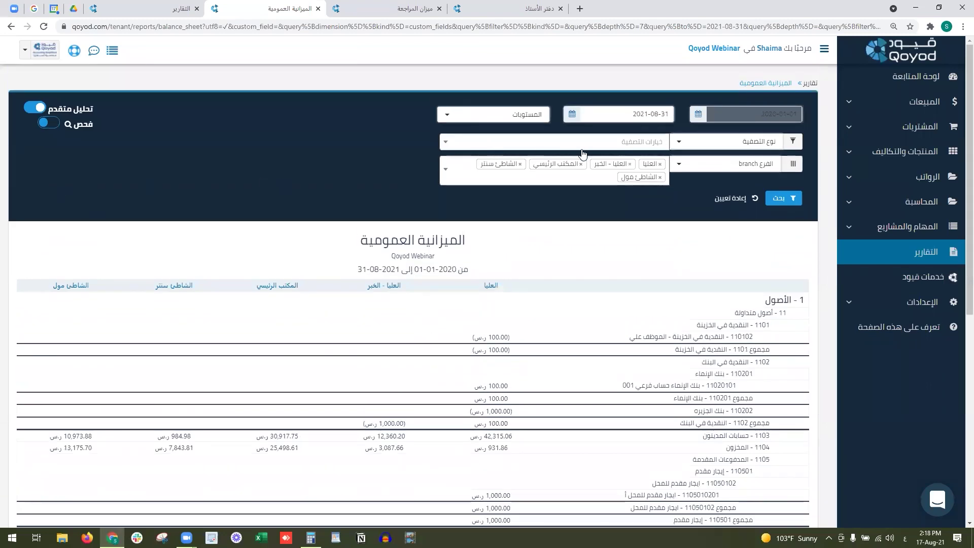
Step: Reset the balance sheet to its defaults and view the available export formats
{"action": "left_click", "coordinate": [718, 196]}
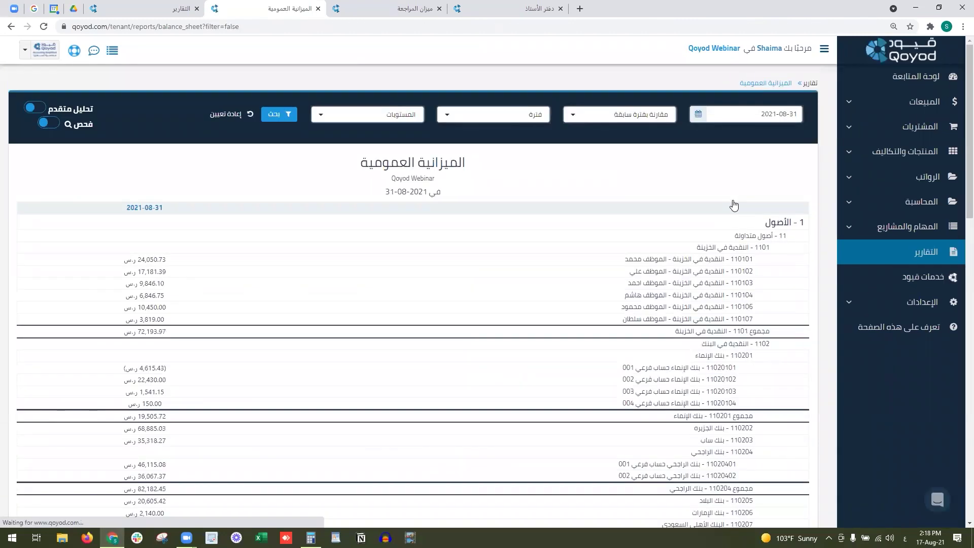
{"action": "scroll", "coordinate": [233, 315], "scroll_direction": "down", "scroll_amount": 6}
{"action": "scroll", "coordinate": [234, 316], "scroll_direction": "down", "scroll_amount": 10}
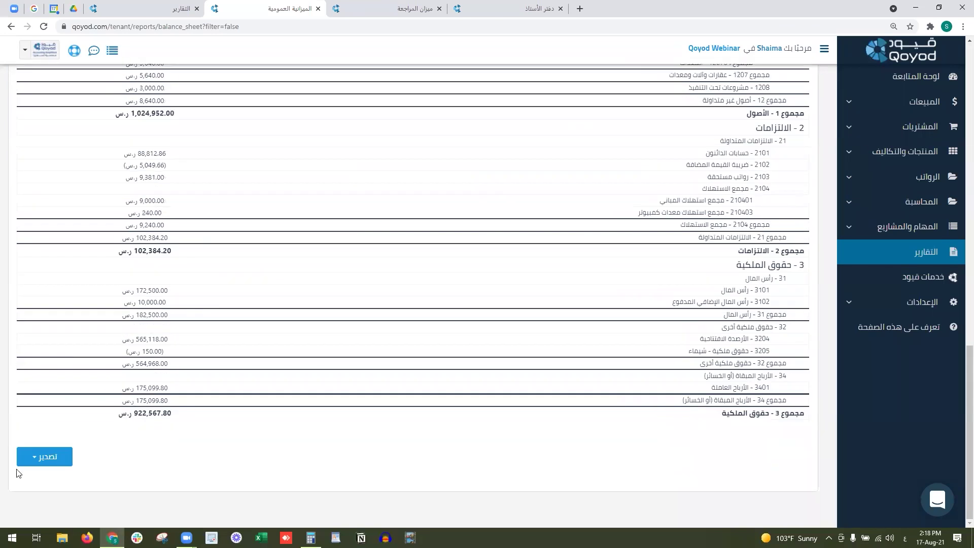
{"action": "left_click", "coordinate": [27, 462]}
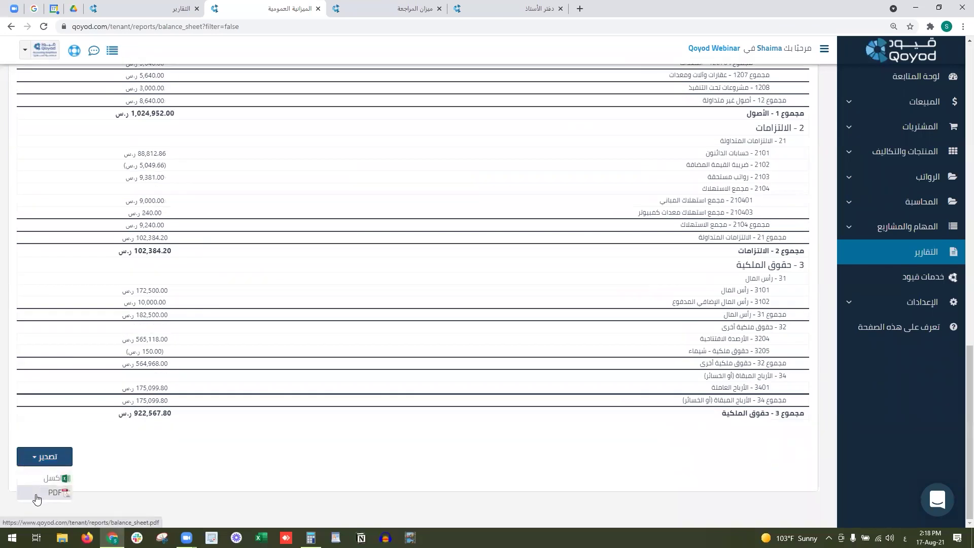
{"action": "left_click", "coordinate": [161, 461]}
{"action": "scroll", "coordinate": [162, 459], "scroll_direction": "up", "scroll_amount": 10}
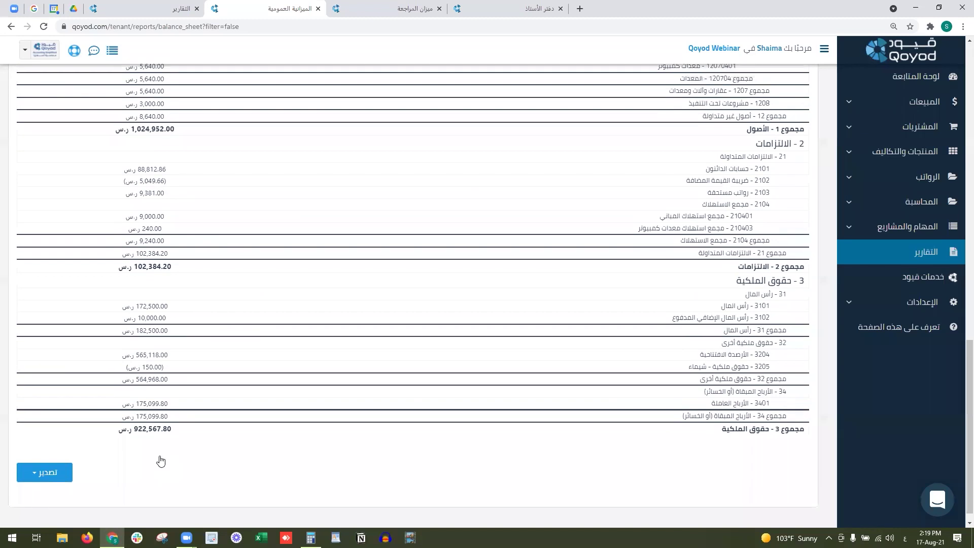
{"action": "scroll", "coordinate": [169, 456], "scroll_direction": "up", "scroll_amount": 3}
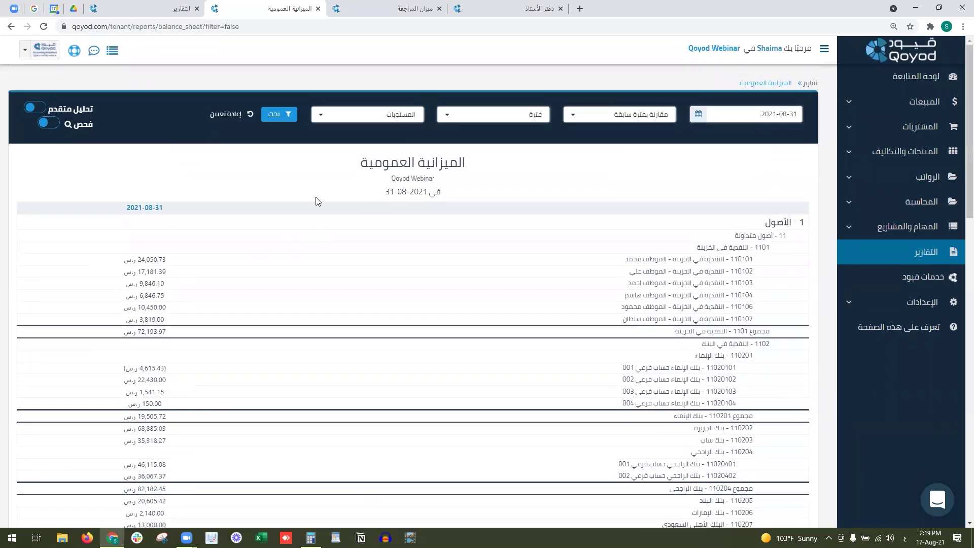
Step: Review the balance sheet's main sections, highlighting the headings الأصول, الالتزامات and حقوق الملكية
{"action": "left_click_drag", "start_coordinate": [764, 223], "coordinate": [797, 232]}
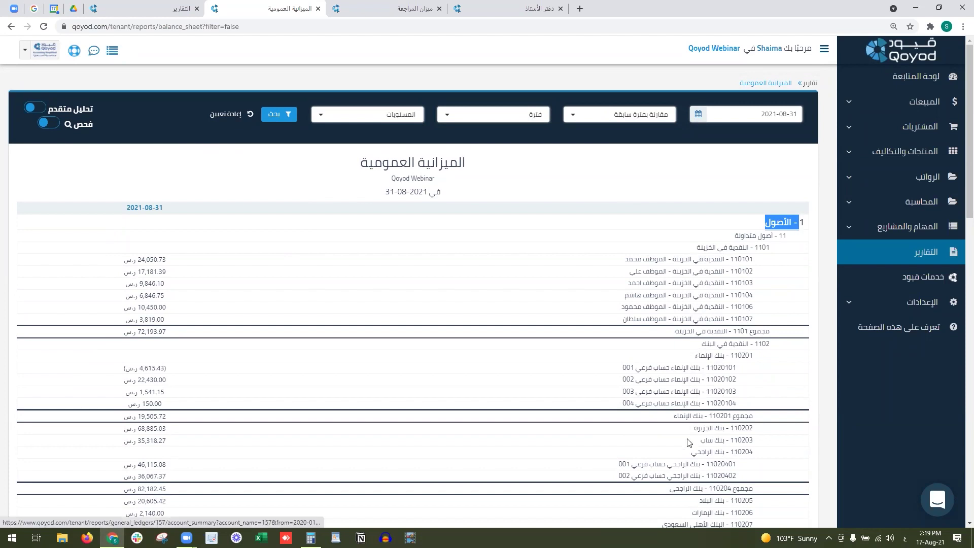
{"action": "scroll", "coordinate": [694, 280], "scroll_direction": "down", "scroll_amount": 5}
{"action": "scroll", "coordinate": [695, 266], "scroll_direction": "down", "scroll_amount": 6}
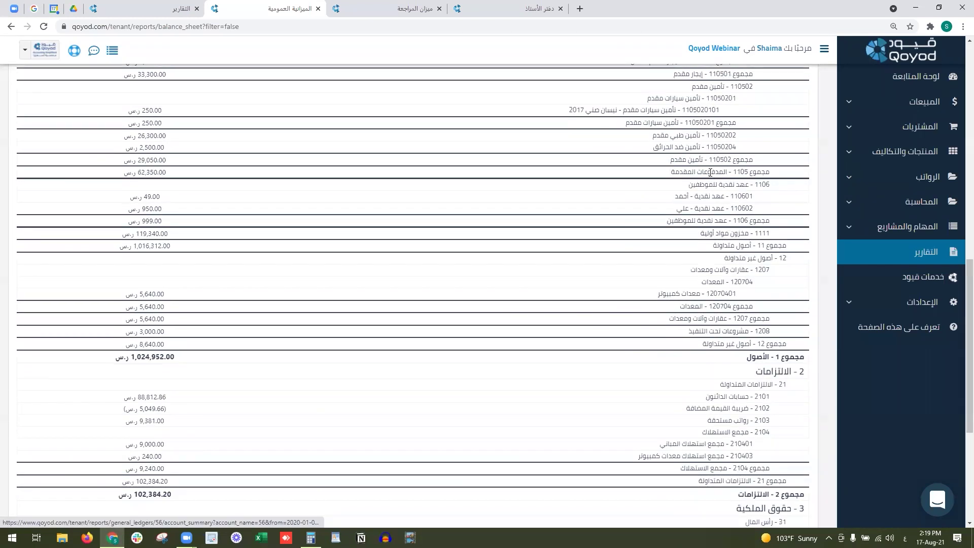
{"action": "left_click_drag", "start_coordinate": [744, 368], "coordinate": [804, 371]}
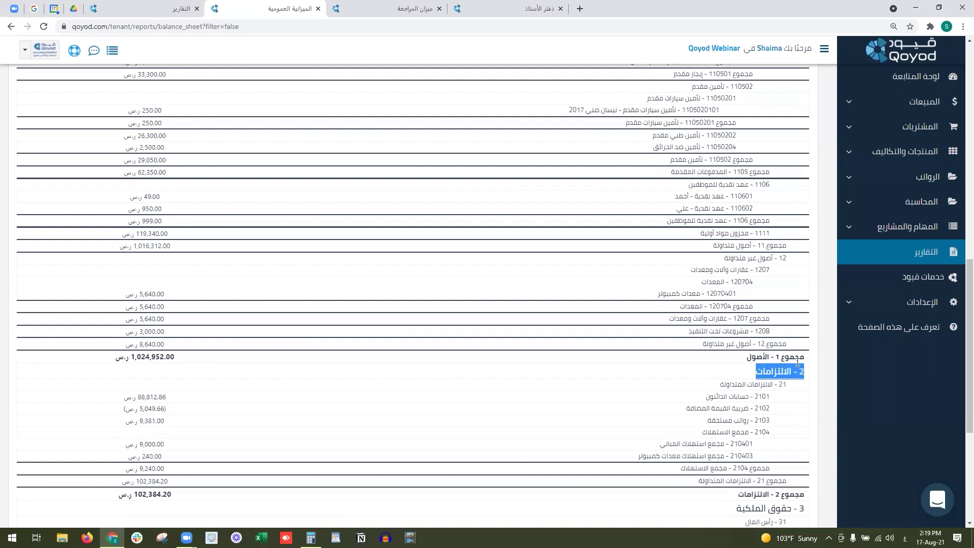
{"action": "scroll", "coordinate": [797, 362], "scroll_direction": "down", "scroll_amount": 3}
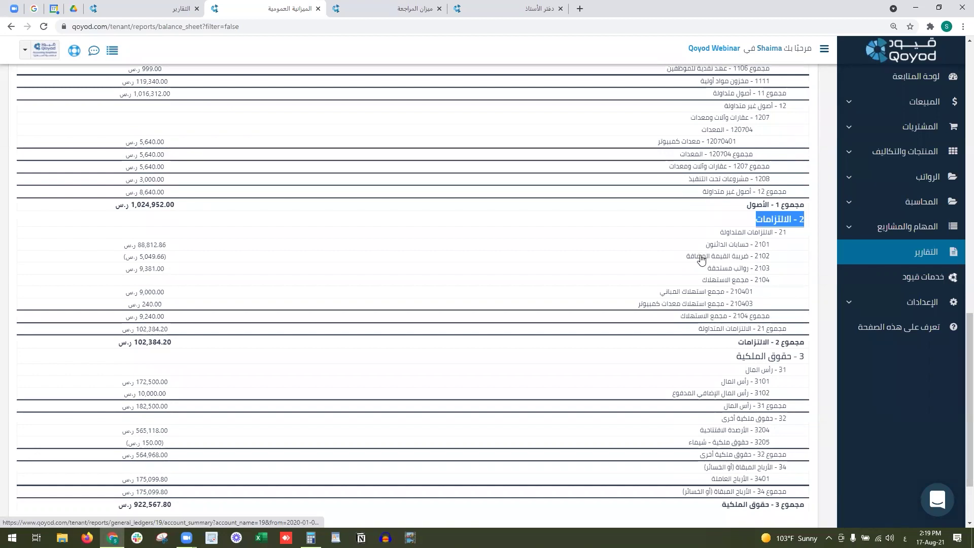
{"action": "left_click", "coordinate": [685, 256]}
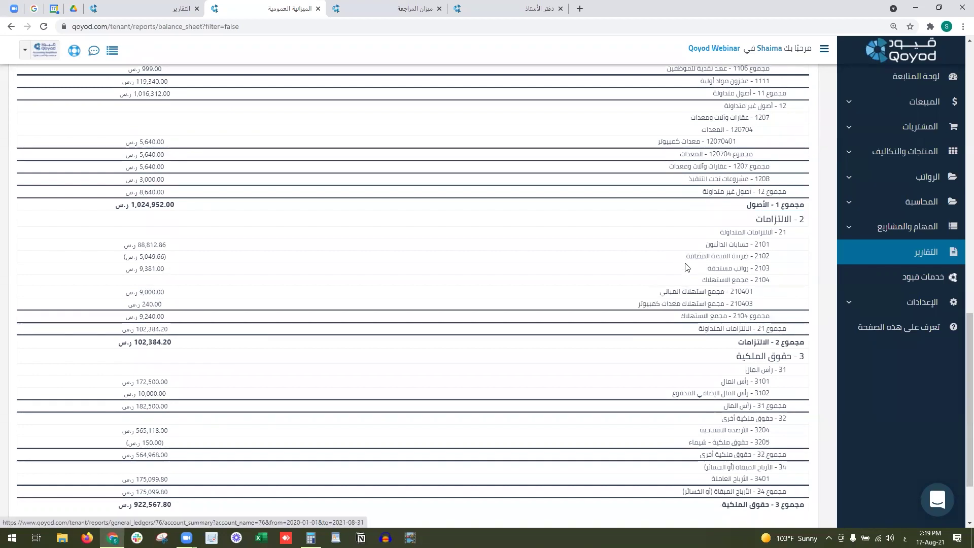
{"action": "scroll", "coordinate": [685, 320], "scroll_direction": "down", "scroll_amount": 2}
{"action": "left_click_drag", "start_coordinate": [721, 268], "coordinate": [777, 264]}
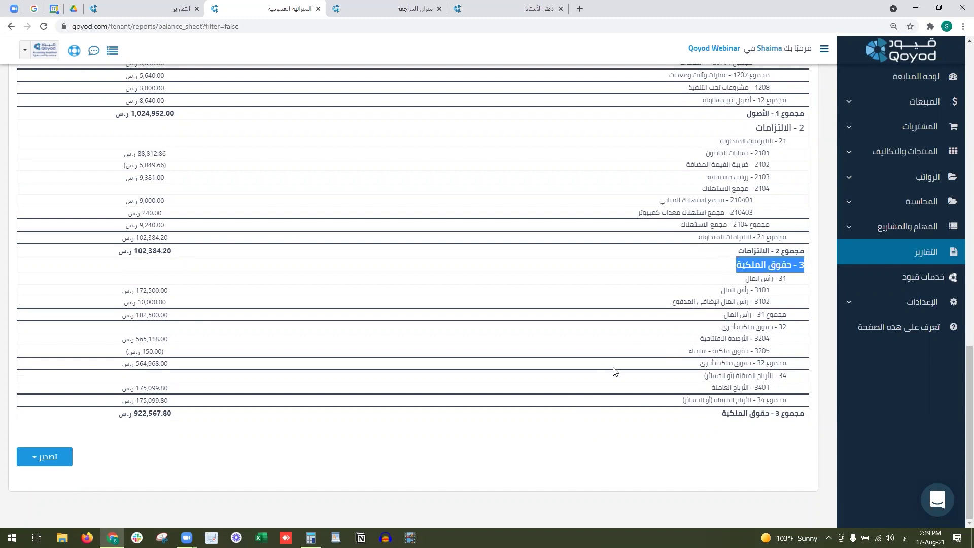
{"action": "scroll", "coordinate": [954, 304], "scroll_direction": "up", "scroll_amount": 20}
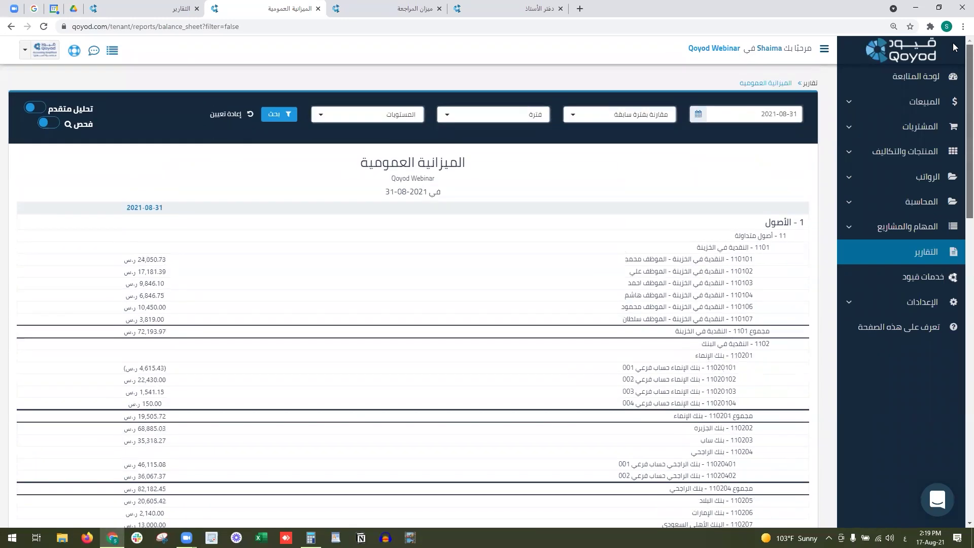
Step: Close the balance sheet tab and, in ميزان المراجعة, highlight account 110101's name, opening debit balance and net debit movement
{"action": "left_click", "coordinate": [318, 9]}
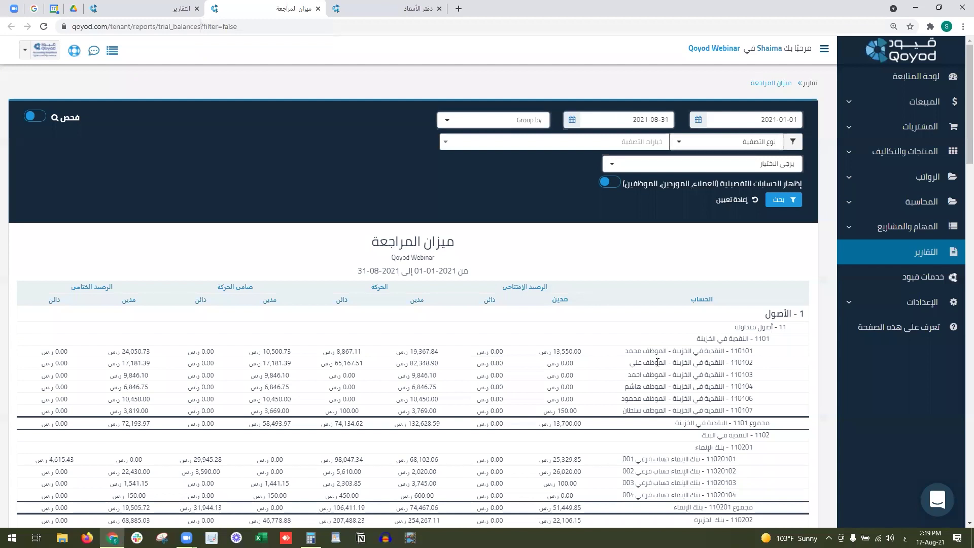
{"action": "left_click_drag", "start_coordinate": [623, 353], "coordinate": [724, 349]}
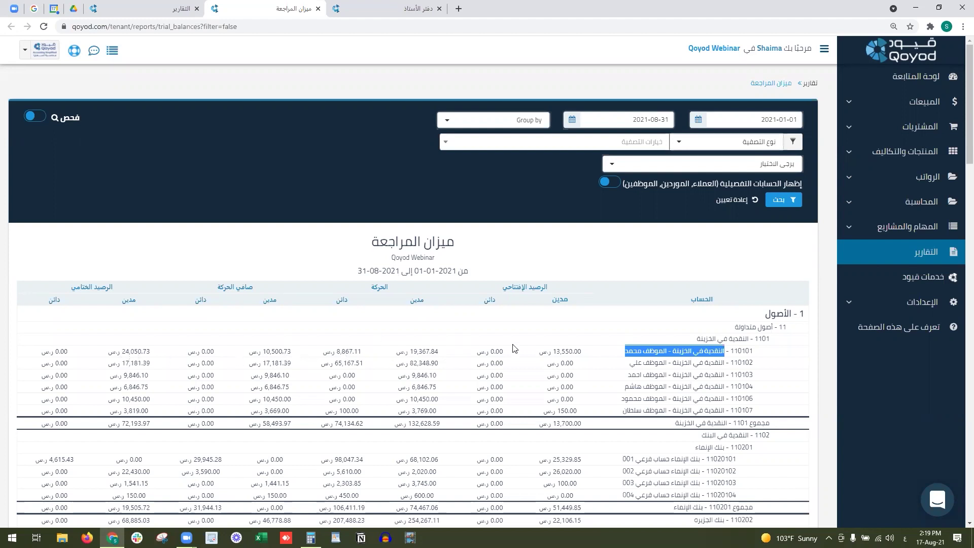
{"action": "left_click_drag", "start_coordinate": [536, 351], "coordinate": [593, 357]}
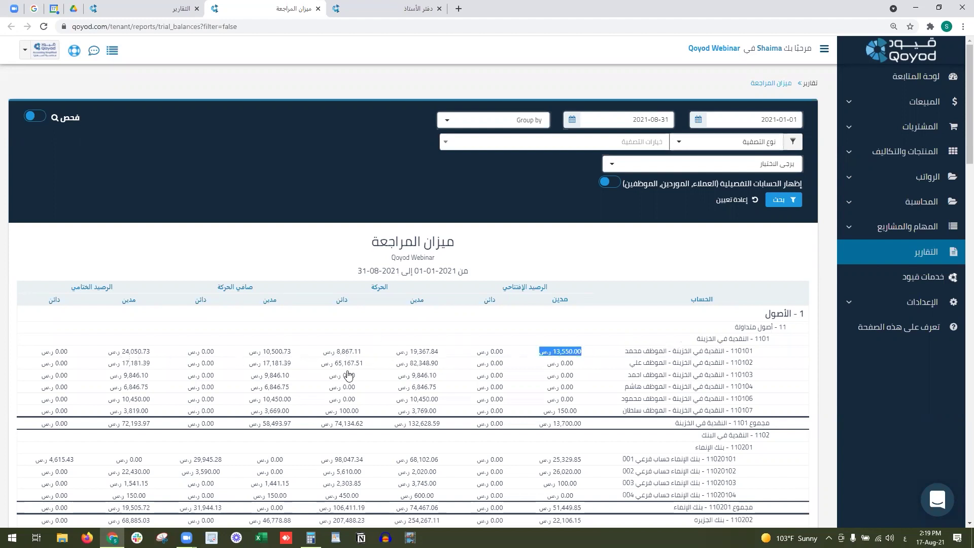
{"action": "left_click_drag", "start_coordinate": [247, 355], "coordinate": [303, 354]}
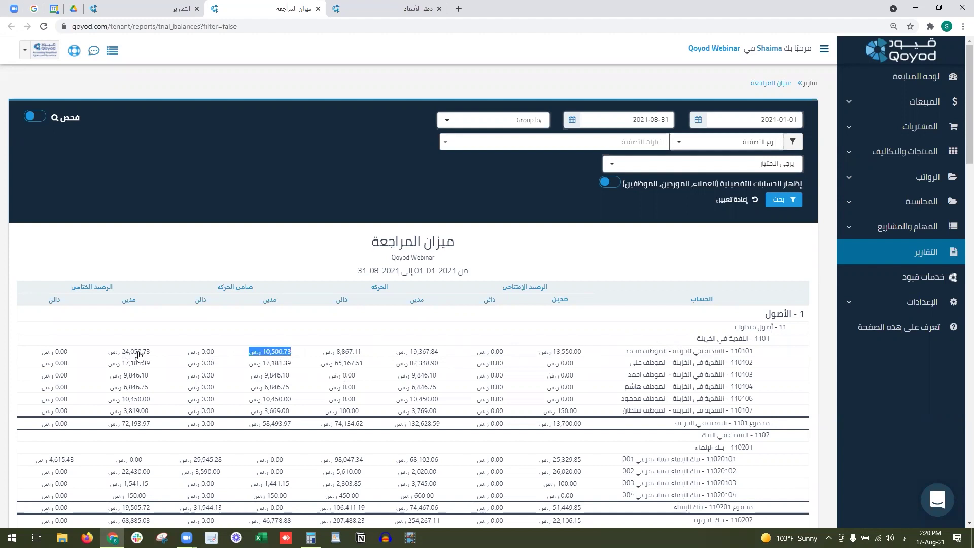
Step: Look through the trial balance accounts, highlighting 1103 - حسابات المدينون and 2101 - حسابات الدائنون
{"action": "scroll", "coordinate": [469, 314], "scroll_direction": "down", "scroll_amount": 5}
{"action": "scroll", "coordinate": [474, 310], "scroll_direction": "up", "scroll_amount": 5}
{"action": "scroll", "coordinate": [483, 306], "scroll_direction": "down", "scroll_amount": 3}
{"action": "scroll", "coordinate": [488, 314], "scroll_direction": "down", "scroll_amount": 2}
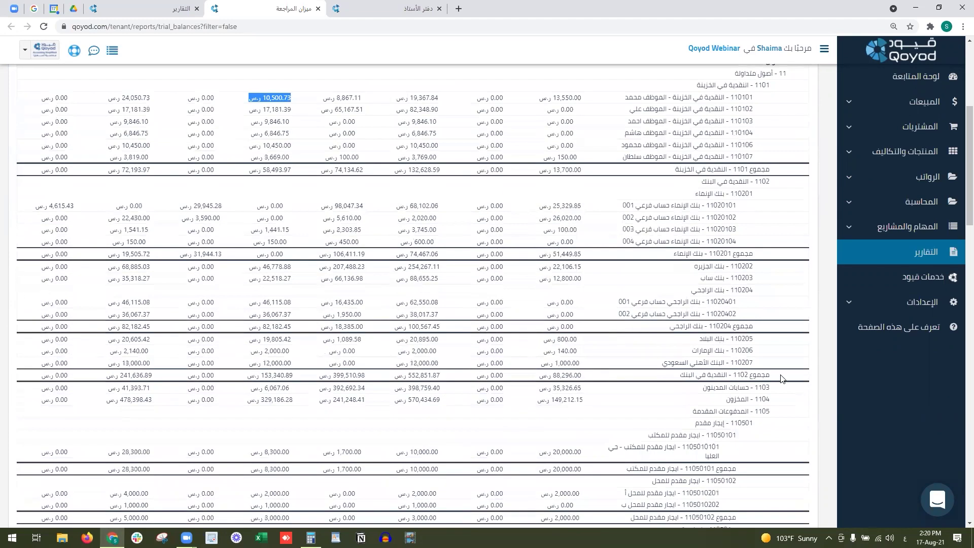
{"action": "left_click_drag", "start_coordinate": [701, 390], "coordinate": [771, 394]}
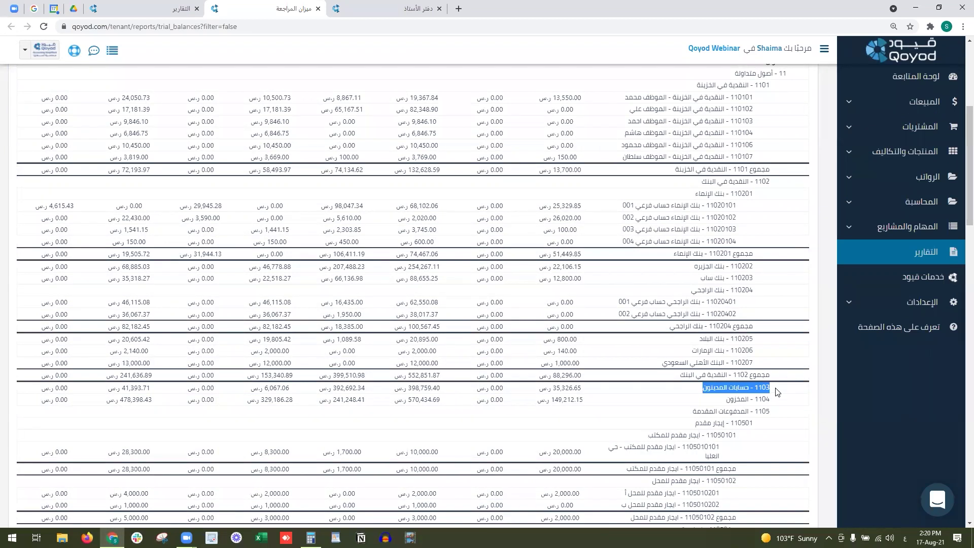
{"action": "scroll", "coordinate": [761, 446], "scroll_direction": "down", "scroll_amount": 8}
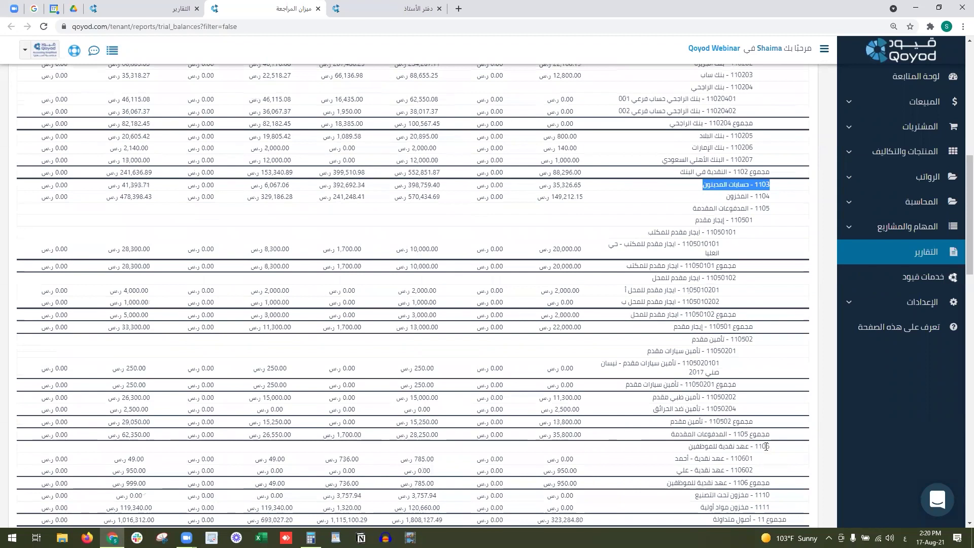
{"action": "left_click_drag", "start_coordinate": [699, 468], "coordinate": [781, 471]}
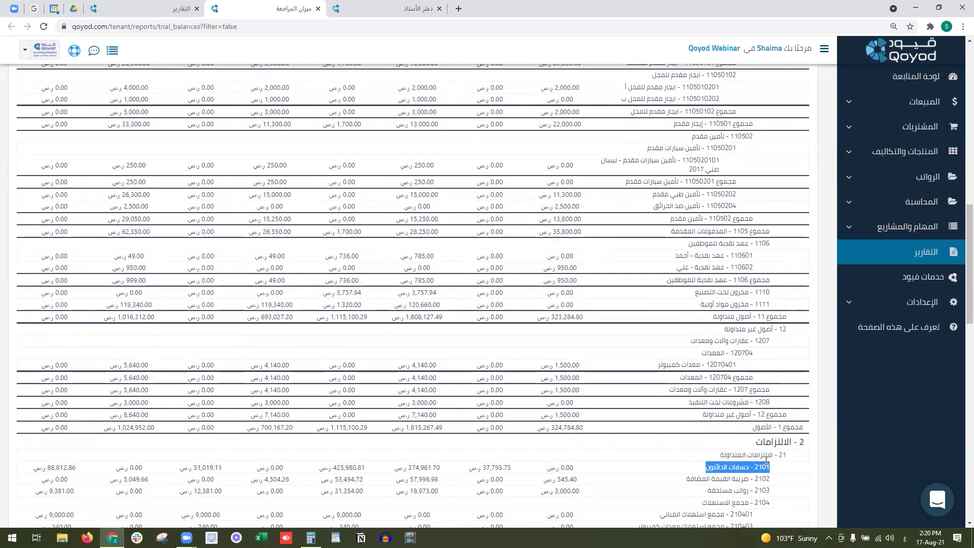
Step: Turn on إظهار الحسابات التفصيلية (العملاء, الموردين, الموظفين) for the trial balance and rerun the report
{"action": "scroll", "coordinate": [765, 453], "scroll_direction": "up", "scroll_amount": 12}
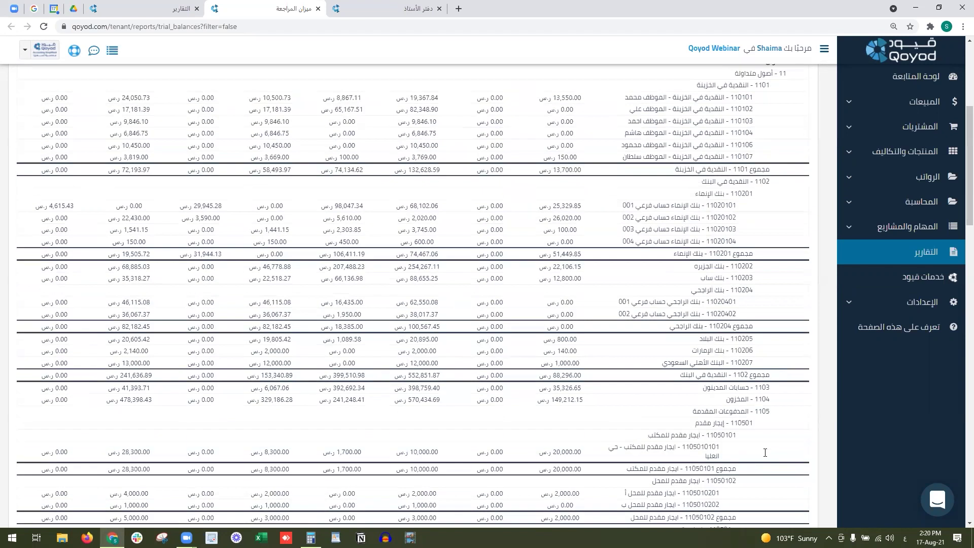
{"action": "left_click_drag", "start_coordinate": [804, 181], "coordinate": [610, 186]}
{"action": "left_click", "coordinate": [609, 184]}
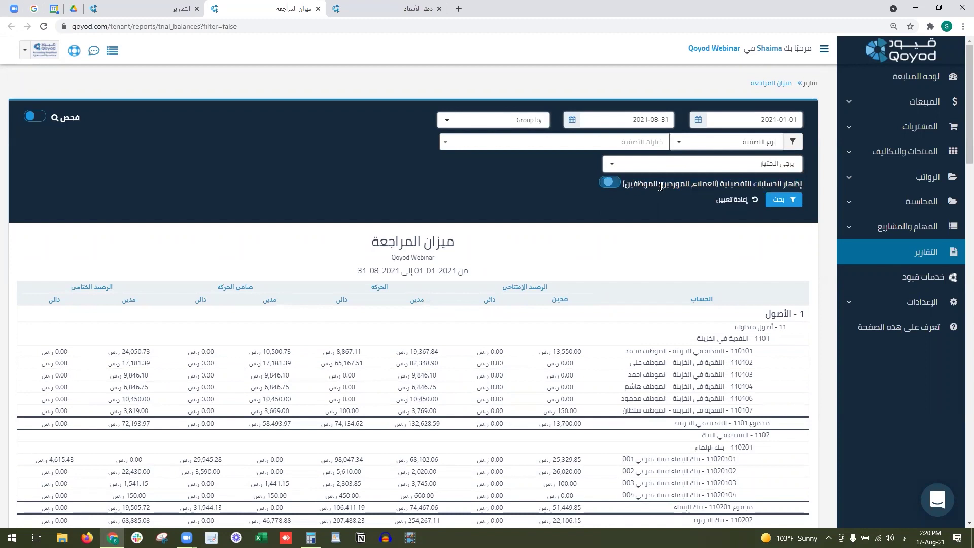
{"action": "left_click", "coordinate": [784, 200]}
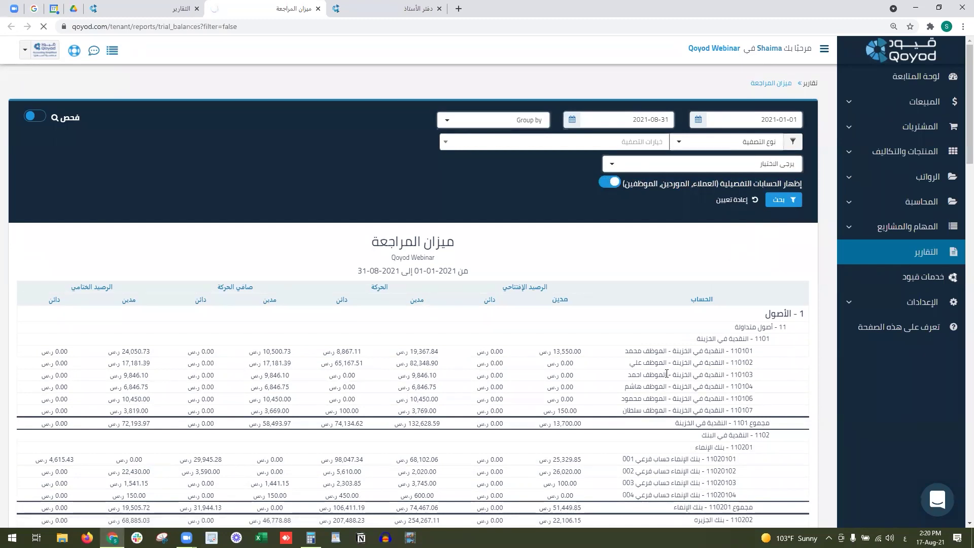
Step: Examine the individual customers and suppliers in the detailed trial balance, highlighting the headings 1103 - حسابات المدينون and 2101 - حسابات الدائنون
{"action": "scroll", "coordinate": [665, 375], "scroll_direction": "down", "scroll_amount": 8}
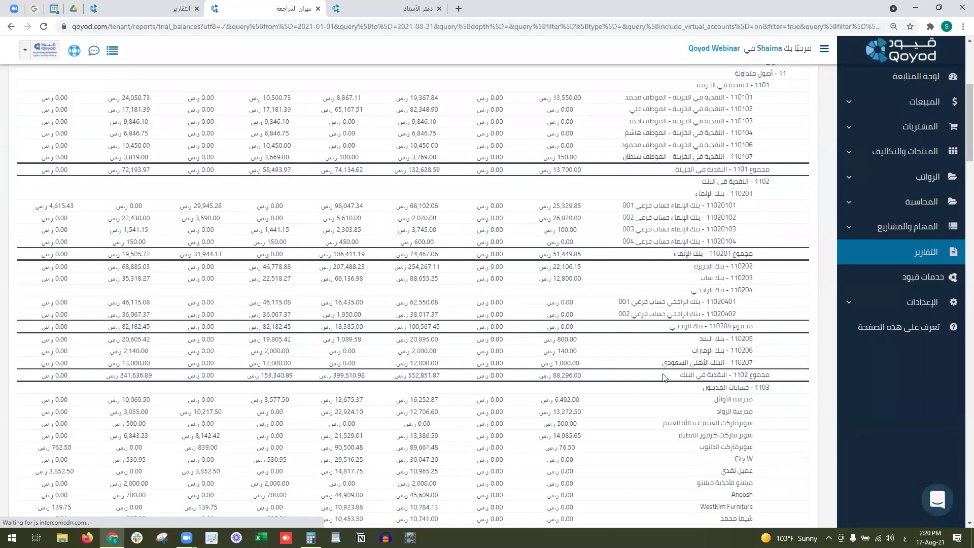
{"action": "left_click_drag", "start_coordinate": [765, 252], "coordinate": [665, 511]}
{"action": "left_click", "coordinate": [670, 483]}
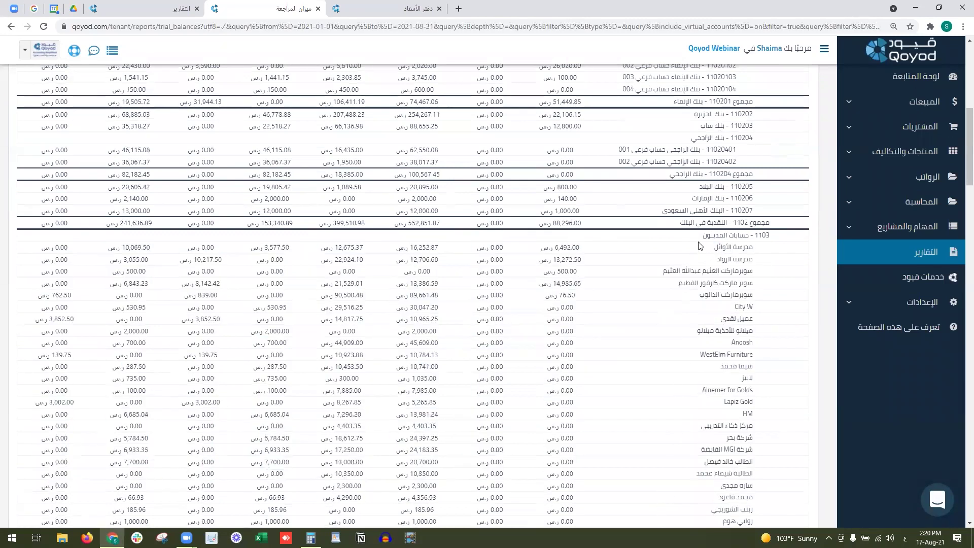
{"action": "left_click_drag", "start_coordinate": [696, 236], "coordinate": [759, 235]}
{"action": "scroll", "coordinate": [779, 259], "scroll_direction": "down", "scroll_amount": 20}
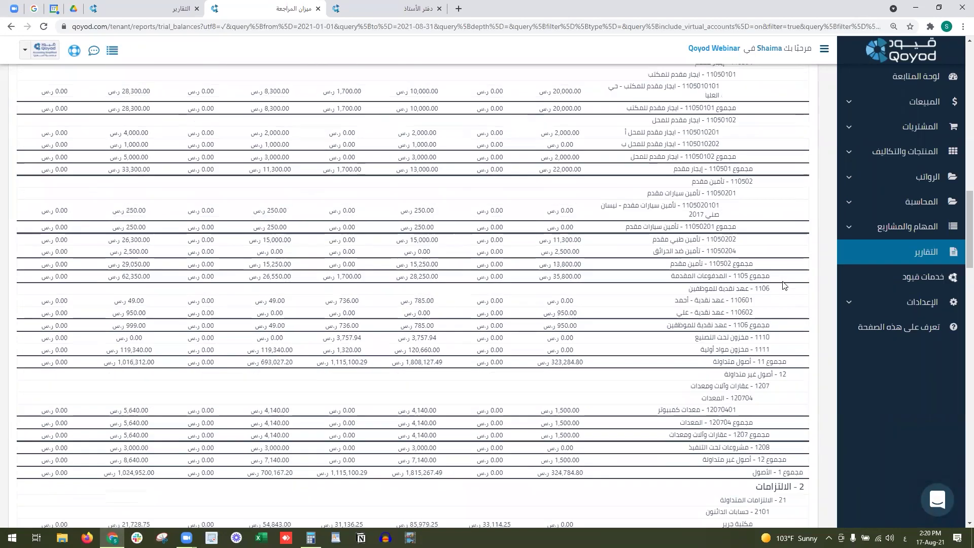
{"action": "scroll", "coordinate": [699, 242], "scroll_direction": "down", "scroll_amount": 1}
{"action": "left_click_drag", "start_coordinate": [719, 233], "coordinate": [762, 231]}
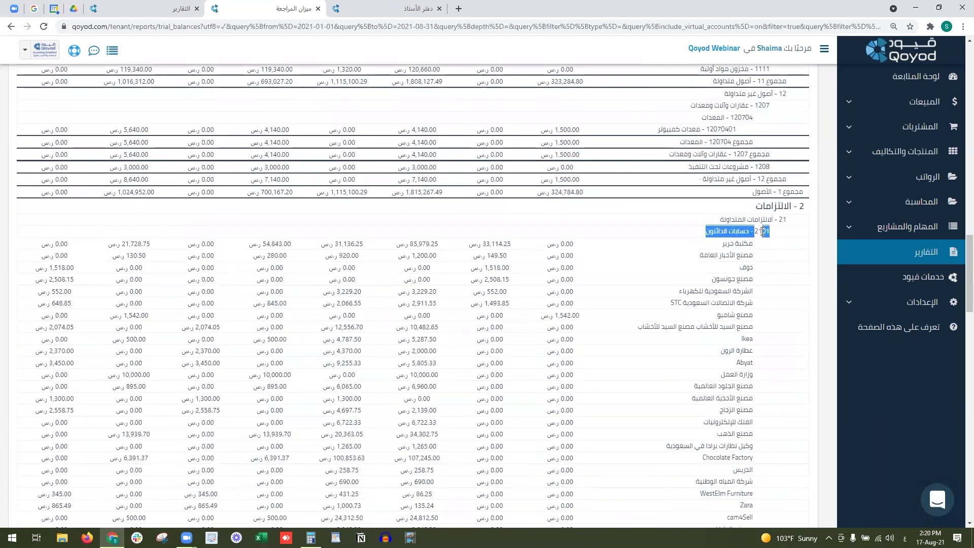
Step: Highlight the heading 2103 - رواتب مستحقة and look over its employee accounts and the equity section
{"action": "scroll", "coordinate": [809, 306], "scroll_direction": "down", "scroll_amount": 10}
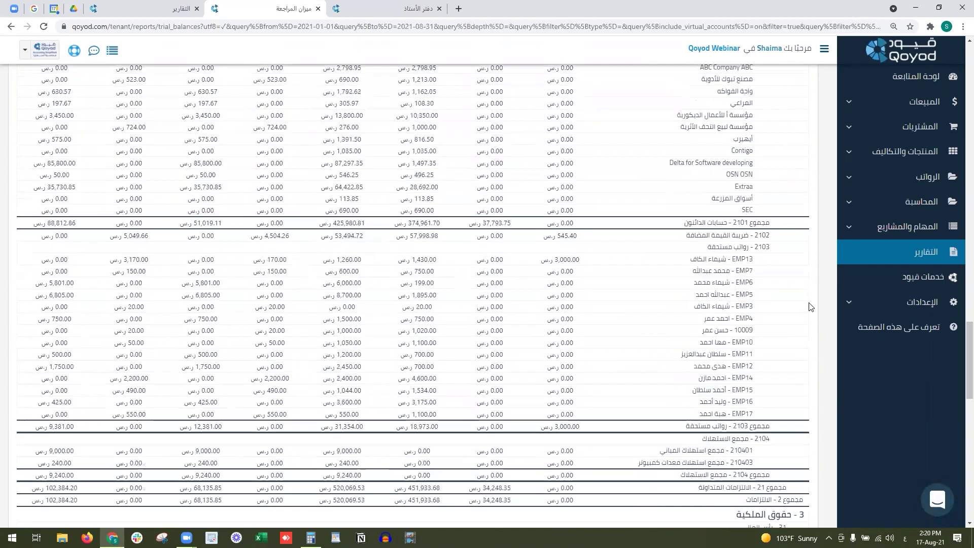
{"action": "left_click_drag", "start_coordinate": [736, 197], "coordinate": [787, 202]}
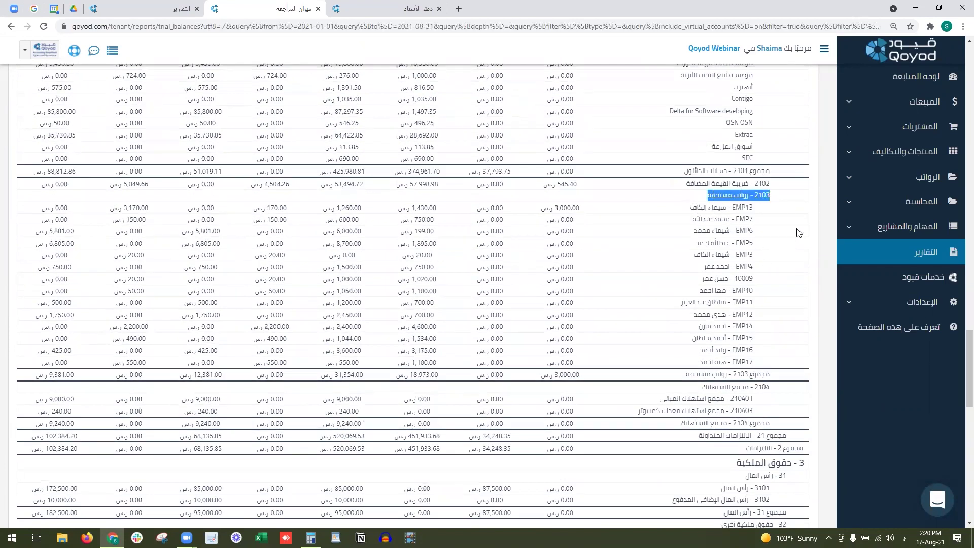
{"action": "scroll", "coordinate": [803, 253], "scroll_direction": "down", "scroll_amount": 4}
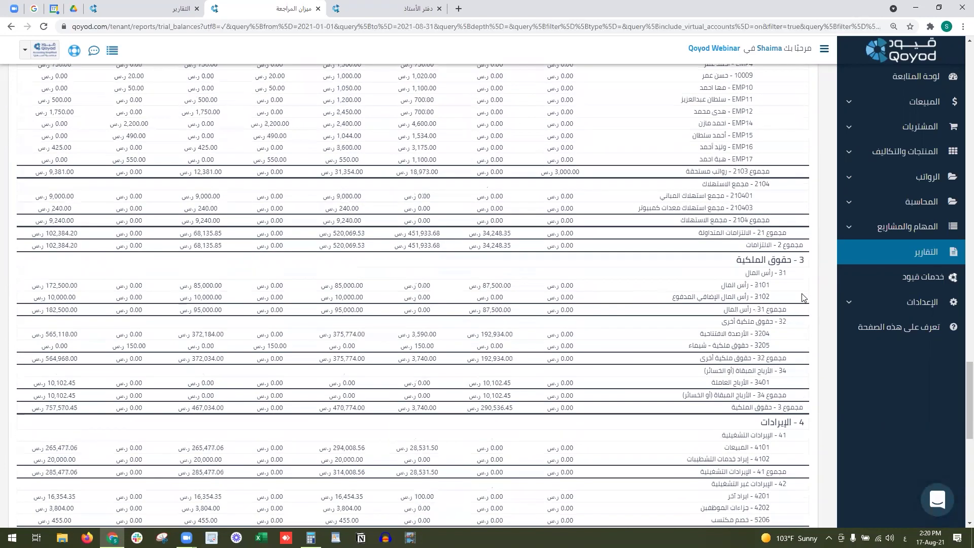
{"action": "scroll", "coordinate": [803, 298], "scroll_direction": "up", "scroll_amount": 3}
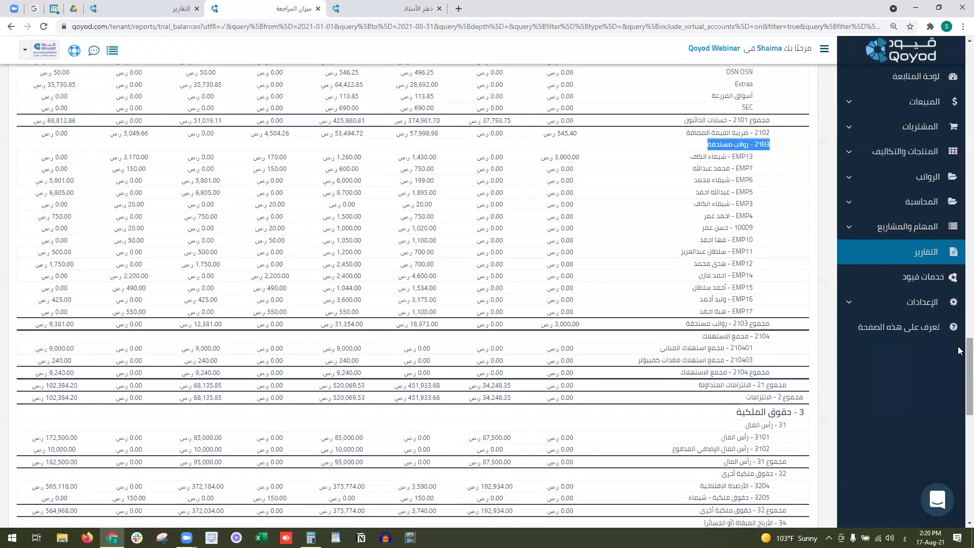
Step: Filter the trial balance by الفروع والمخازن with the branch Jeddah and run the report
{"action": "left_click_drag", "start_coordinate": [968, 353], "coordinate": [862, 66]}
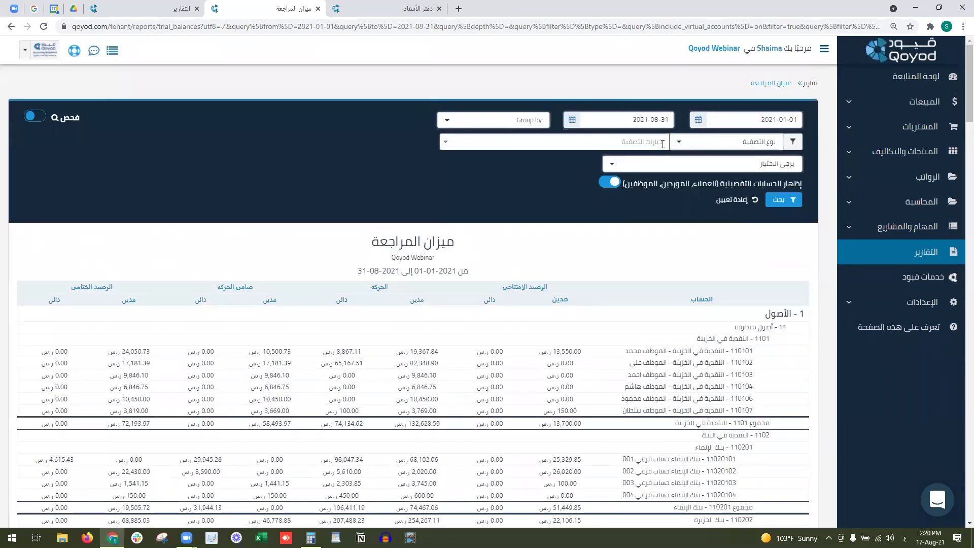
{"action": "left_click", "coordinate": [759, 144]}
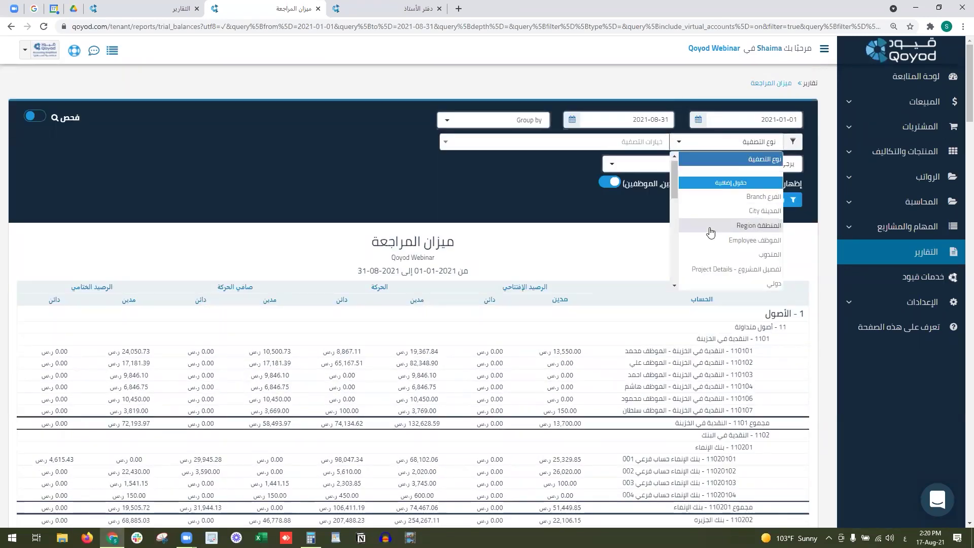
{"action": "scroll", "coordinate": [709, 231], "scroll_direction": "down", "scroll_amount": 6}
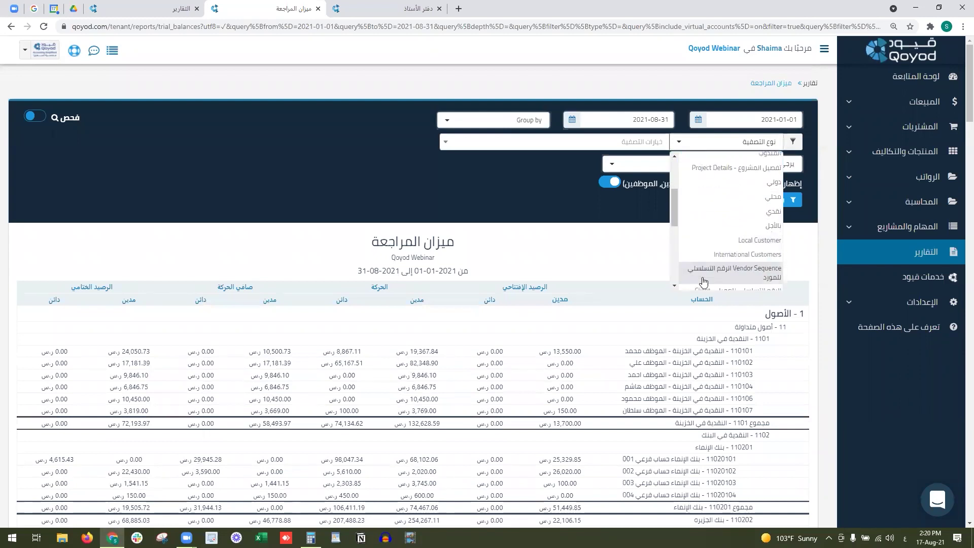
{"action": "scroll", "coordinate": [709, 258], "scroll_direction": "up", "scroll_amount": 3}
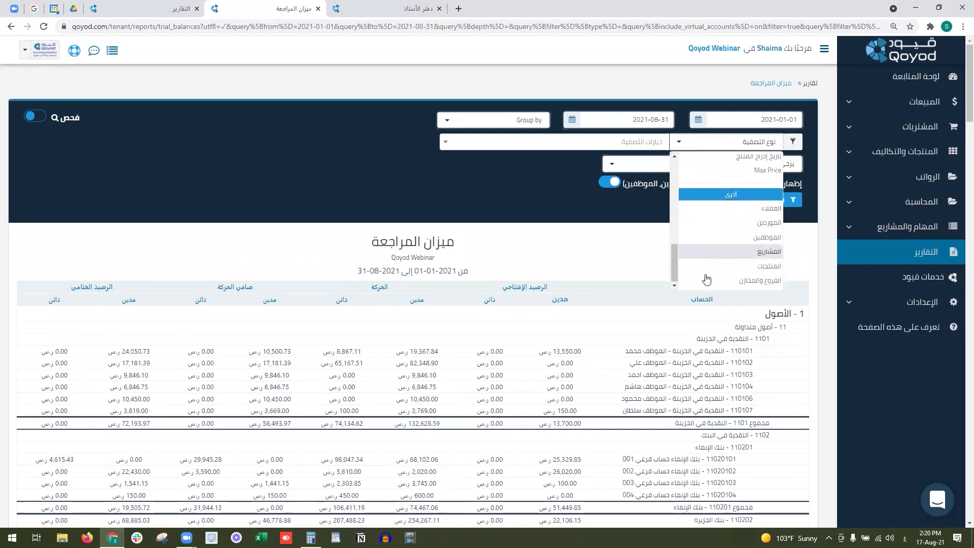
{"action": "left_click", "coordinate": [705, 273]}
{"action": "left_click", "coordinate": [653, 142]}
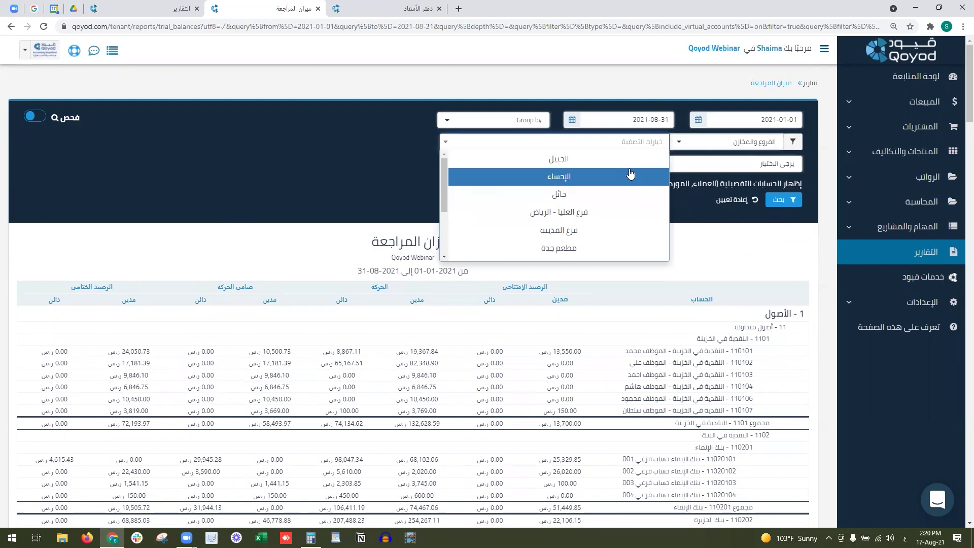
{"action": "scroll", "coordinate": [644, 246], "scroll_direction": "down", "scroll_amount": 3}
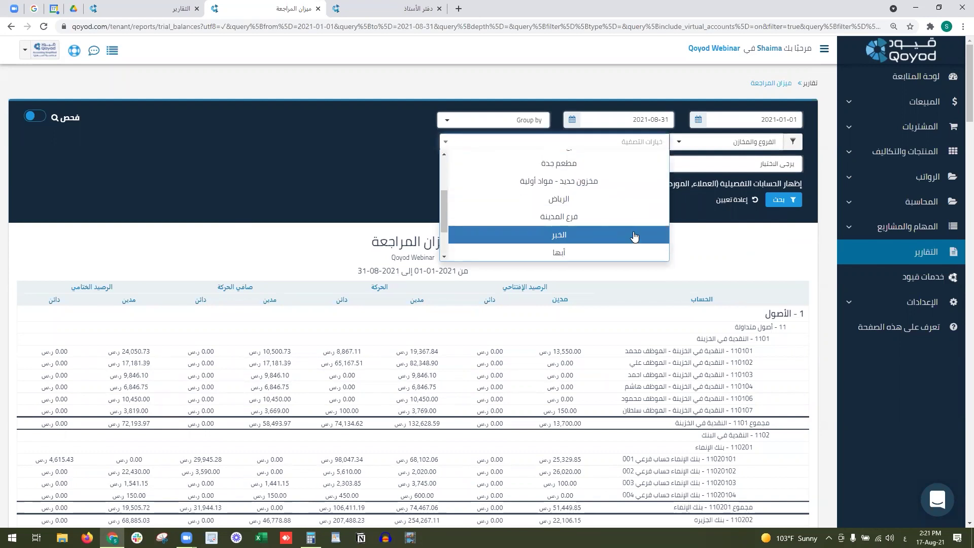
{"action": "scroll", "coordinate": [633, 233], "scroll_direction": "up", "scroll_amount": 3}
{"action": "scroll", "coordinate": [631, 241], "scroll_direction": "down", "scroll_amount": 5}
{"action": "left_click", "coordinate": [595, 219]}
{"action": "left_click", "coordinate": [784, 199]}
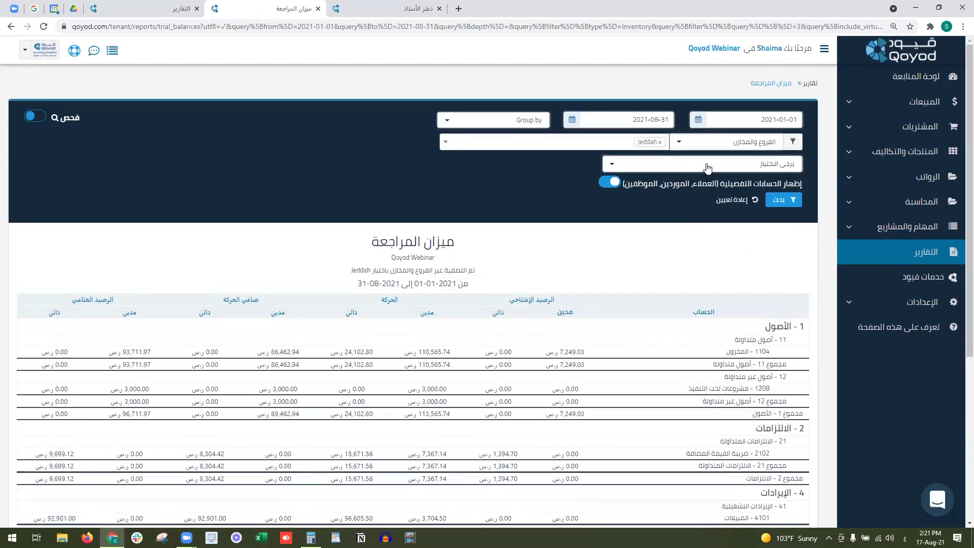
Step: Look over the Jeddah trial balance, then restrict it to the account 1104 - المخزون and rerun the report
{"action": "scroll", "coordinate": [708, 172], "scroll_direction": "down", "scroll_amount": 4}
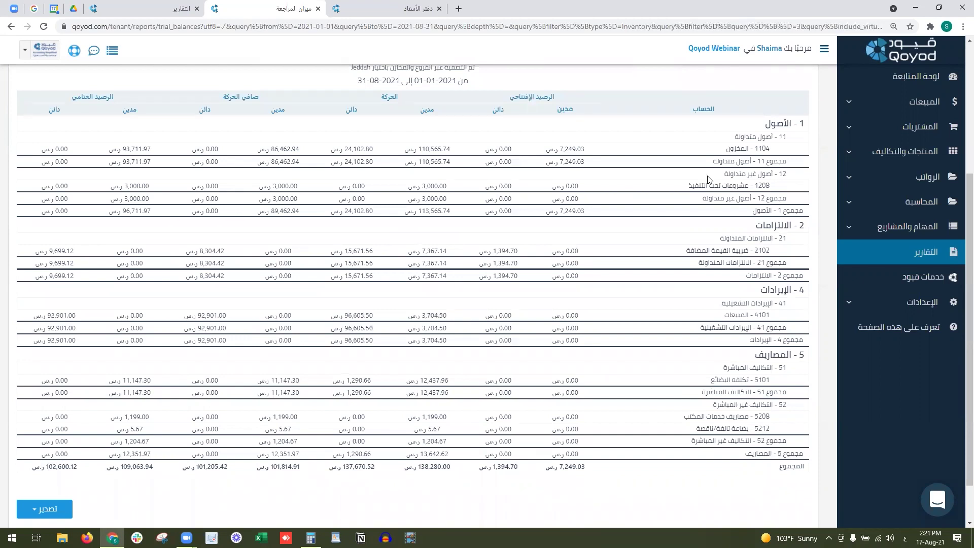
{"action": "scroll", "coordinate": [708, 180], "scroll_direction": "up", "scroll_amount": 2}
{"action": "scroll", "coordinate": [708, 180], "scroll_direction": "up", "scroll_amount": 2}
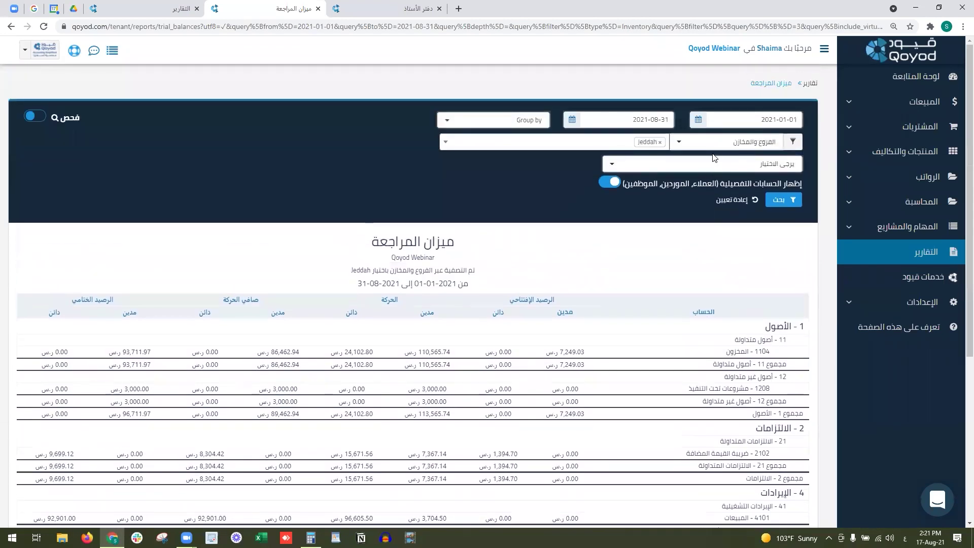
{"action": "left_click", "coordinate": [706, 165]}
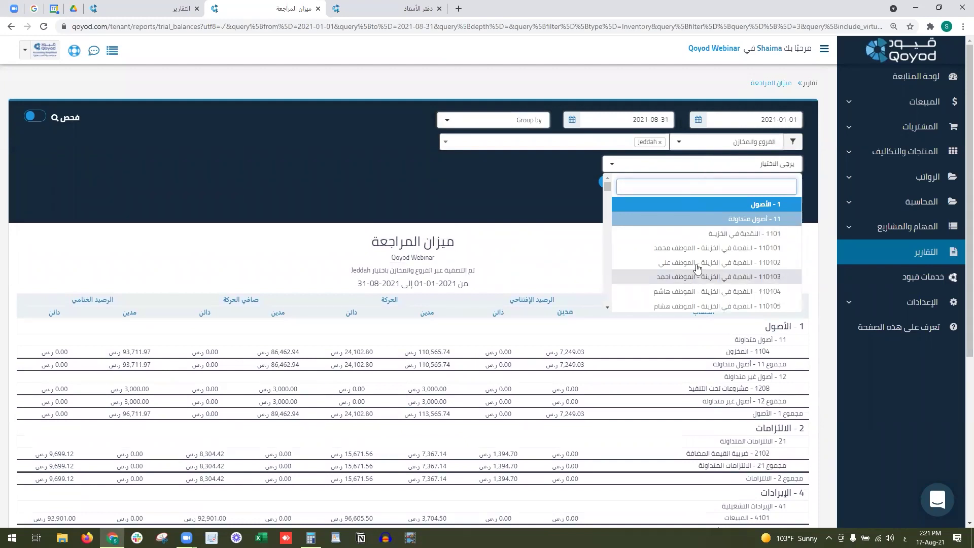
{"action": "type", "text": "المخزو"}
{"action": "key", "text": "Return"}
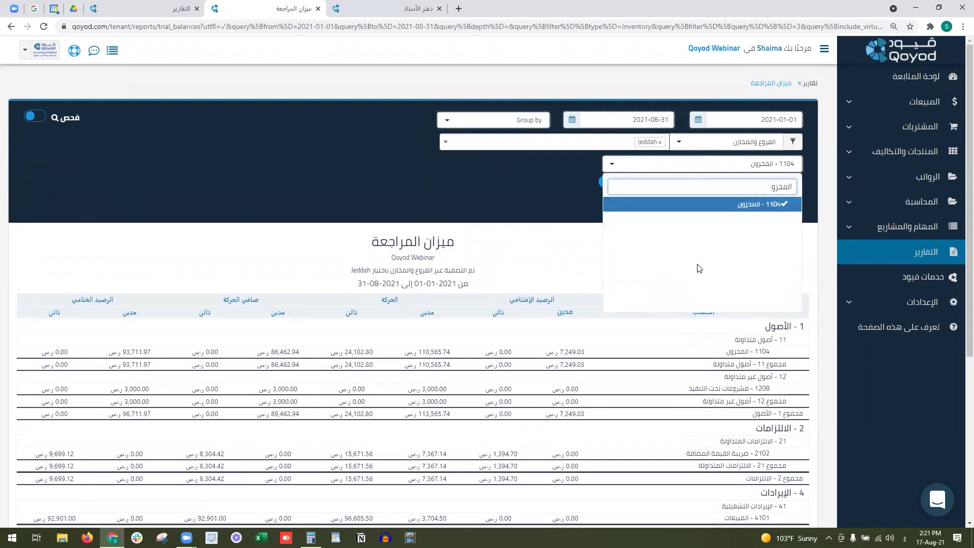
{"action": "left_click", "coordinate": [543, 179]}
{"action": "left_click", "coordinate": [786, 199]}
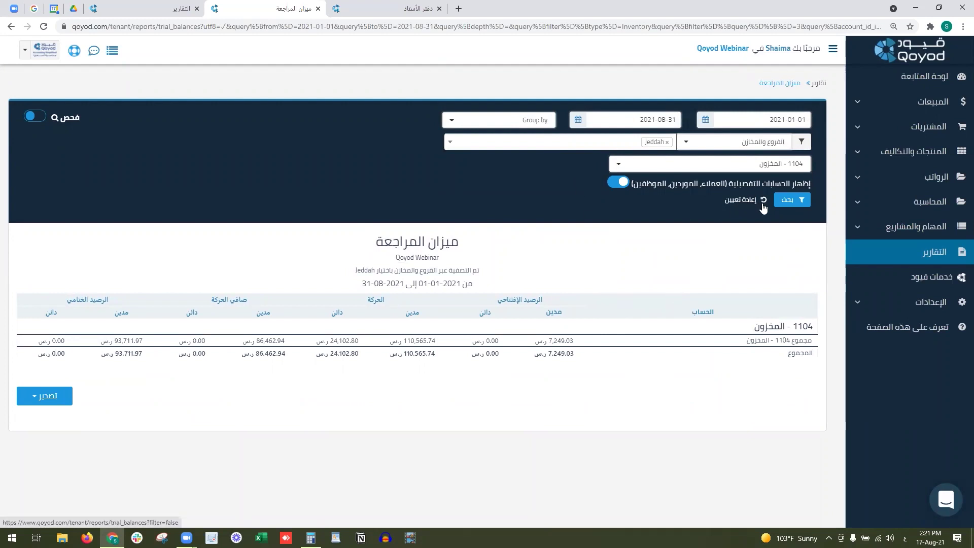
Step: Enable فحص mode, inspect the document breakdown (المستندات) of account 1104's opening debit balance, and close the breakdown
{"action": "left_click", "coordinate": [31, 116]}
{"action": "left_click", "coordinate": [568, 341]}
{"action": "left_click", "coordinate": [579, 127]}
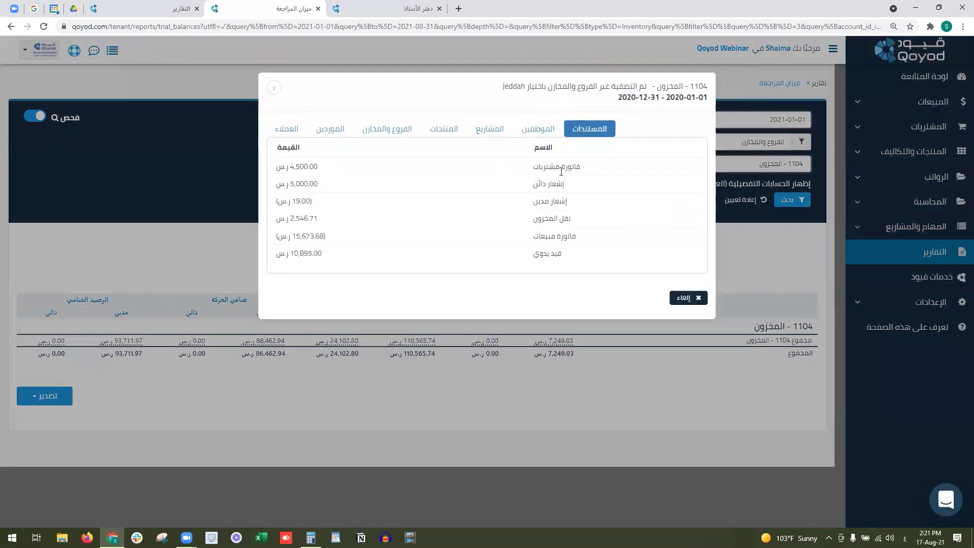
{"action": "left_click_drag", "start_coordinate": [565, 184], "coordinate": [431, 191]}
{"action": "double_click", "coordinate": [545, 218]}
{"action": "left_click", "coordinate": [686, 299]}
Step: Reset the trial balance filters and run it for account 1103 - حسابات المدينون with detailed accounts shown
{"action": "left_click", "coordinate": [762, 202]}
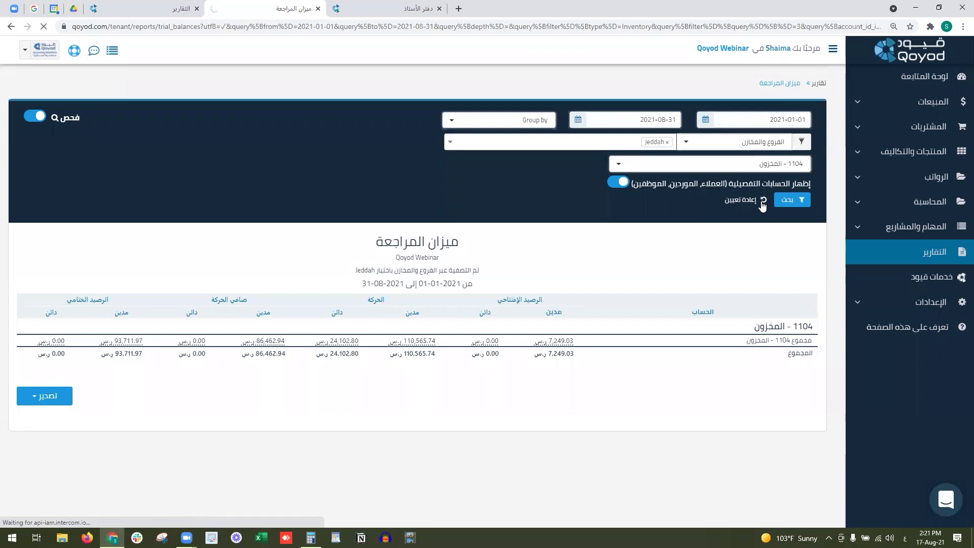
{"action": "left_click", "coordinate": [760, 165]}
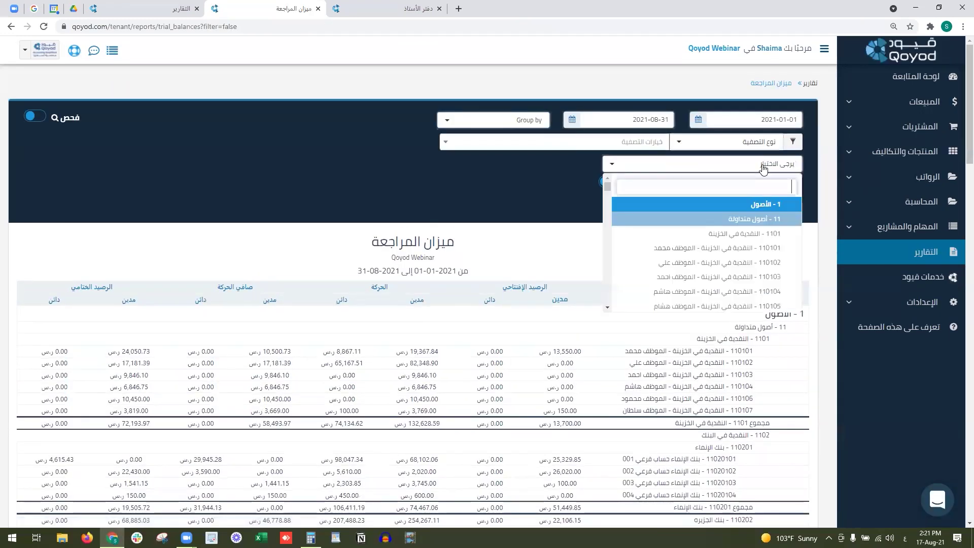
{"action": "type", "text": "المد"}
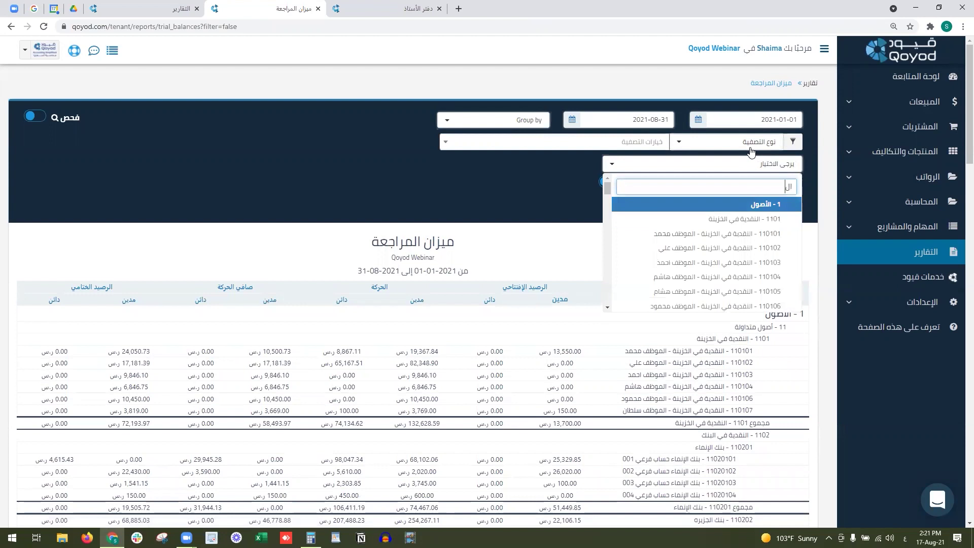
{"action": "left_click", "coordinate": [741, 206]}
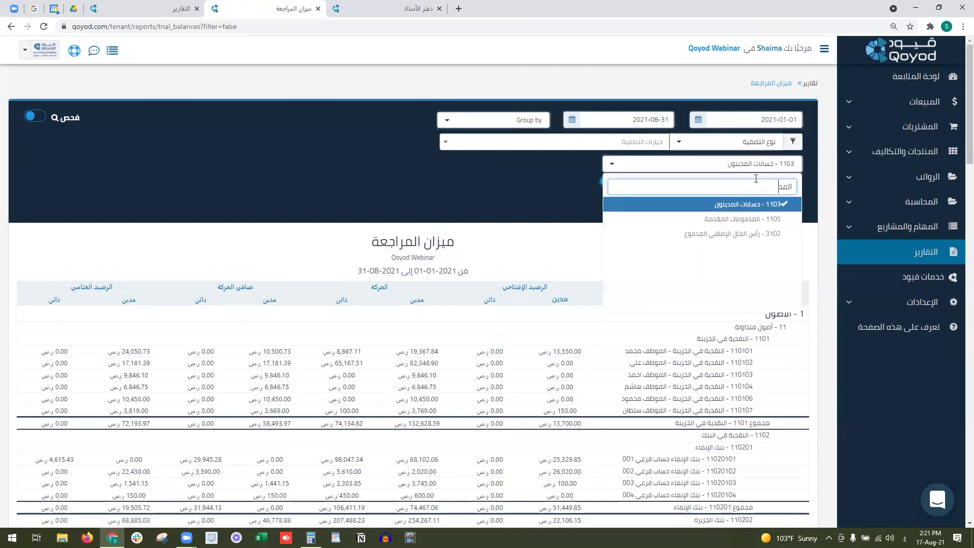
{"action": "left_click", "coordinate": [611, 182]}
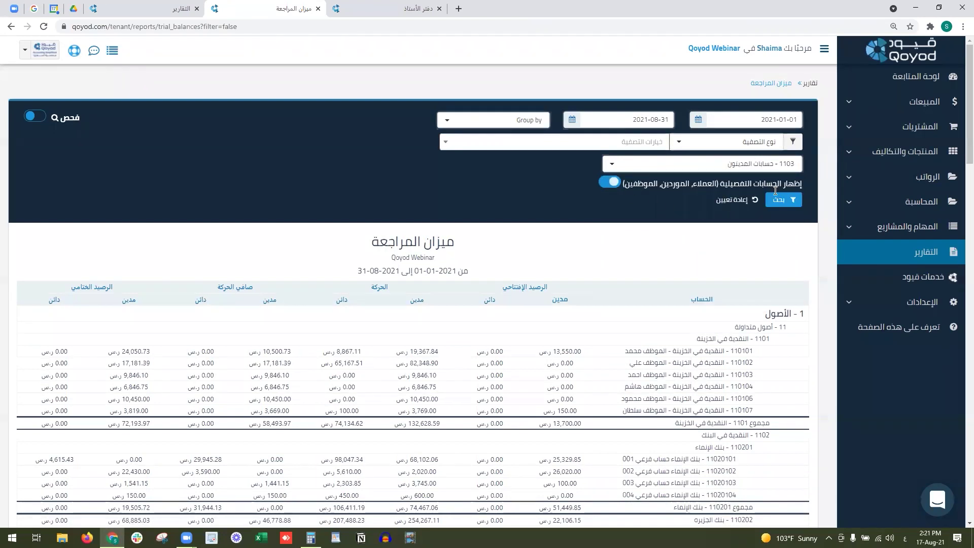
{"action": "left_click", "coordinate": [783, 200]}
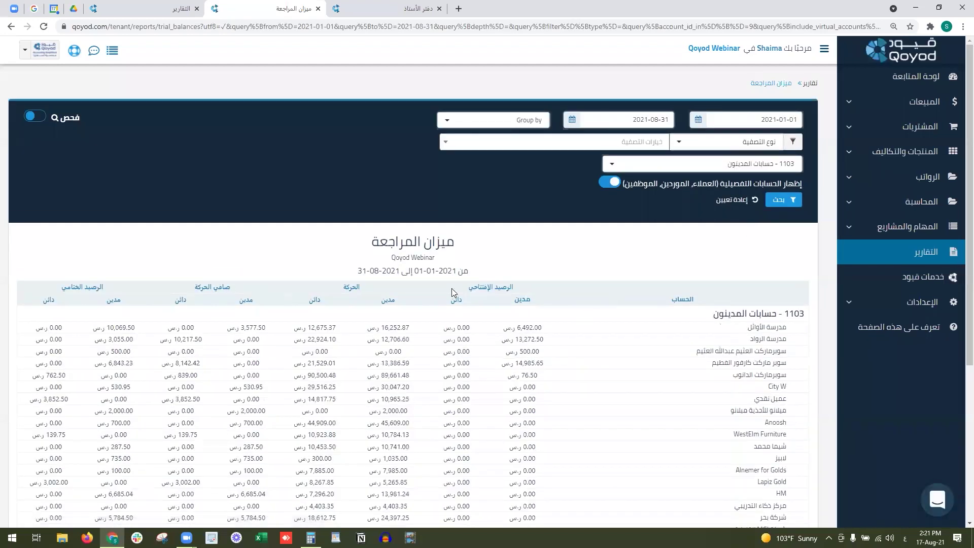
Step: Look through the customer balances under account 1103 and view the report's available export formats
{"action": "scroll", "coordinate": [751, 230], "scroll_direction": "down", "scroll_amount": 3}
{"action": "scroll", "coordinate": [751, 229], "scroll_direction": "down", "scroll_amount": 2}
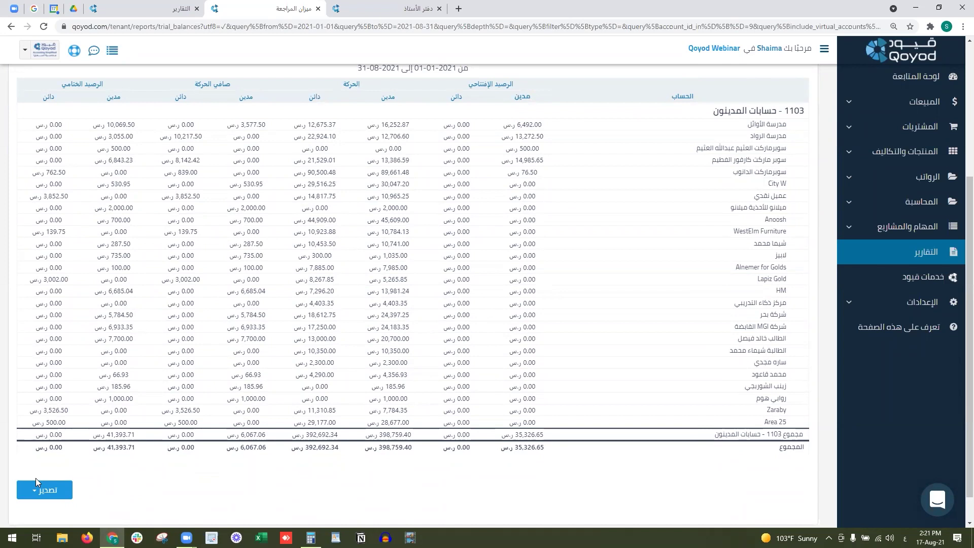
{"action": "left_click", "coordinate": [46, 489]}
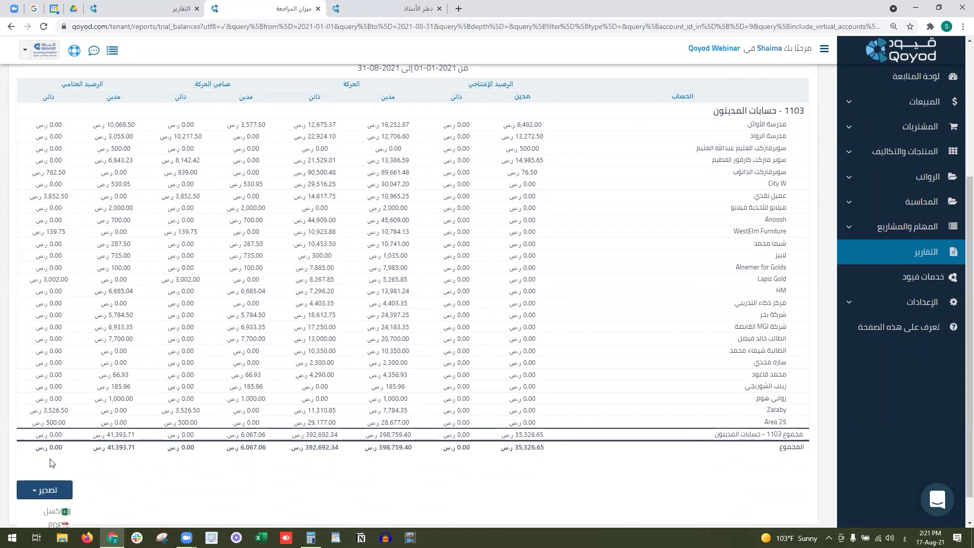
{"action": "left_click", "coordinate": [624, 359]}
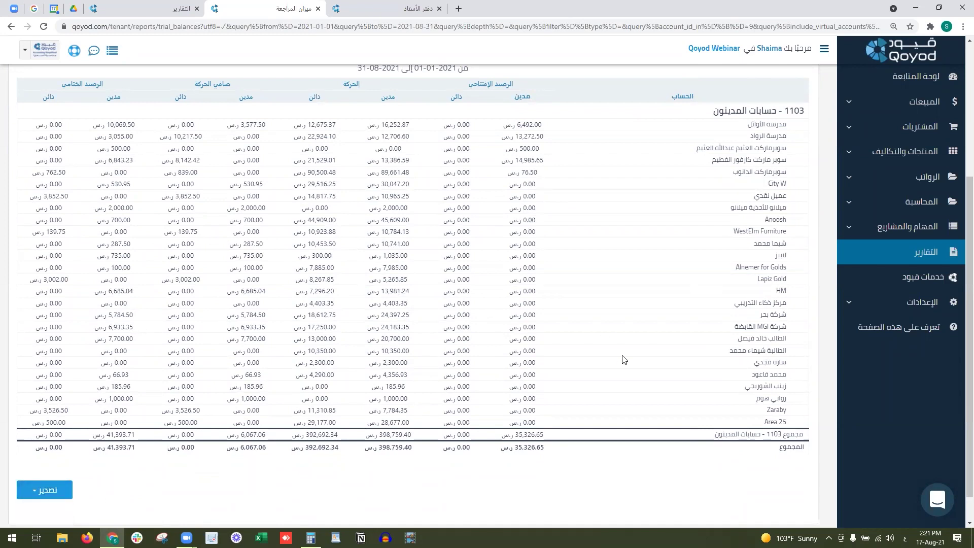
Step: Close the trial balance and view the general ledger's start date and level (المستويات) filter options without applying any
{"action": "left_click", "coordinate": [317, 9]}
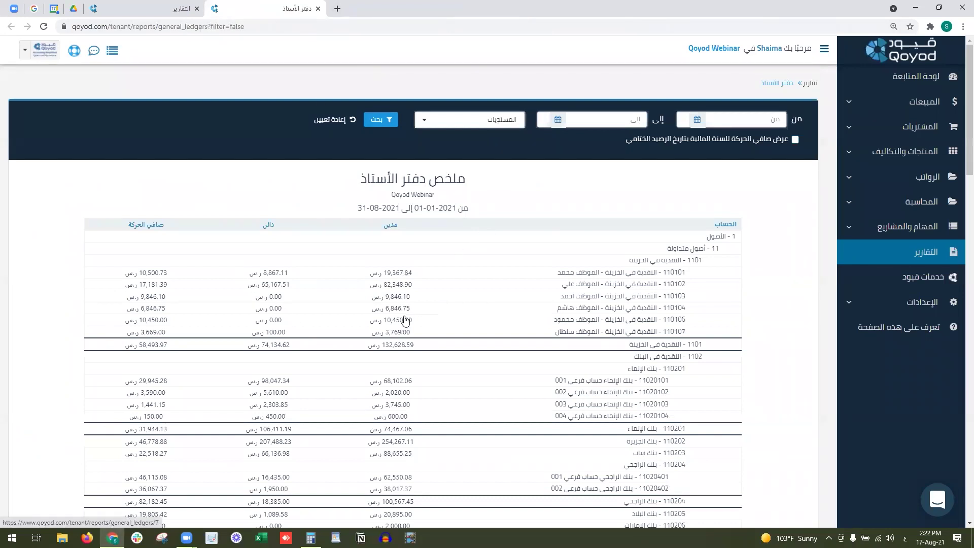
{"action": "left_click", "coordinate": [722, 122]}
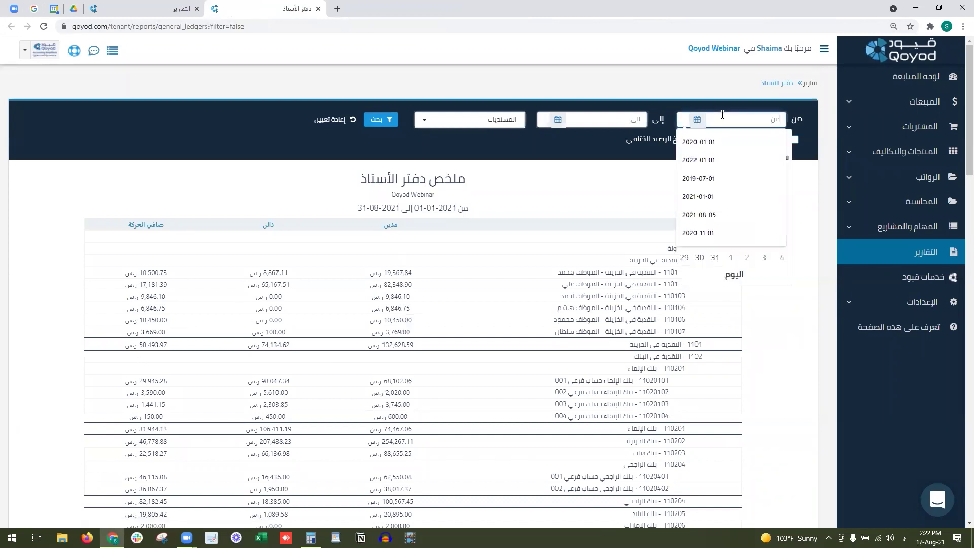
{"action": "left_click", "coordinate": [586, 178]}
{"action": "left_click", "coordinate": [498, 125]}
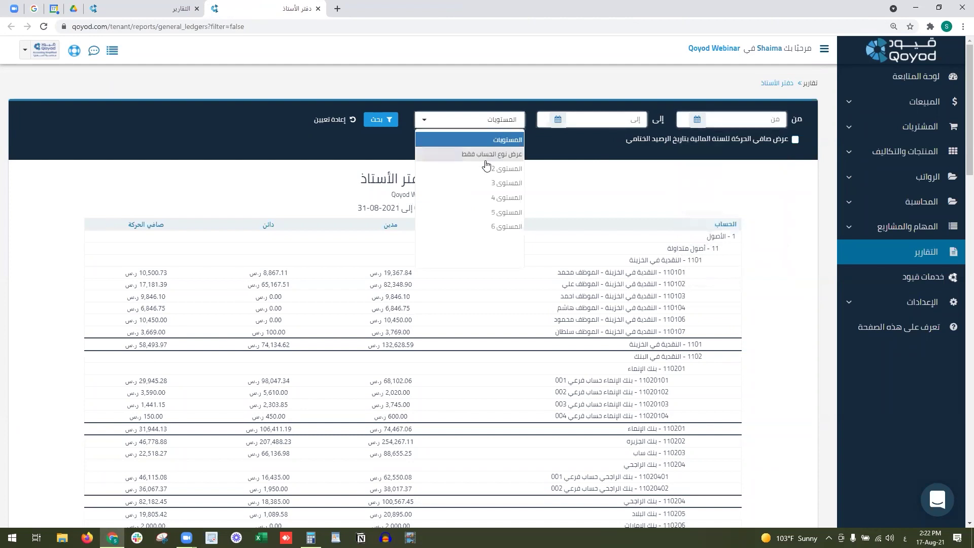
{"action": "left_click", "coordinate": [375, 143]}
Step: Export the detailed general ledger to Excel on the Desktop as General Ledger_Qoyod Webinar To Aug-2021 and open the file
{"action": "scroll", "coordinate": [960, 229], "scroll_direction": "down", "scroll_amount": 5}
{"action": "scroll", "coordinate": [960, 230], "scroll_direction": "down", "scroll_amount": 10}
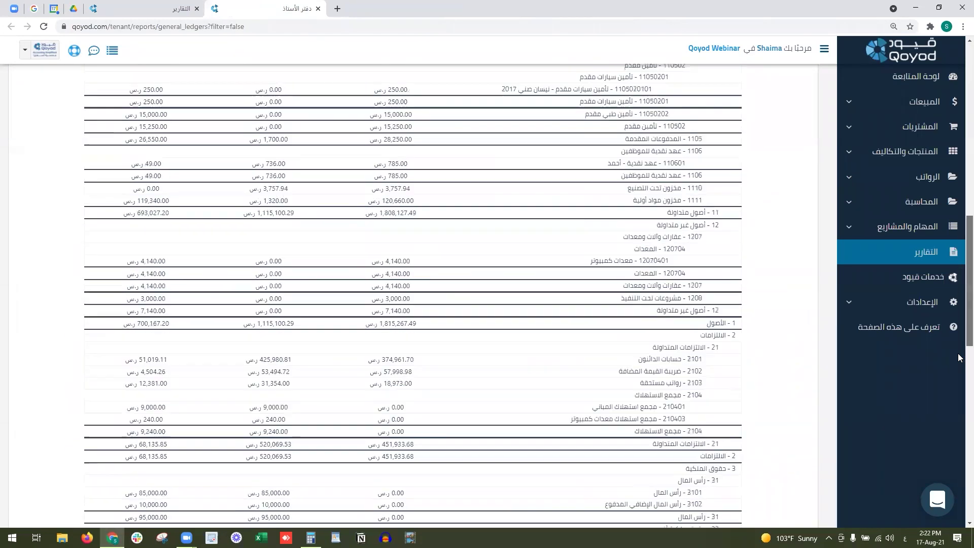
{"action": "left_click", "coordinate": [702, 460]}
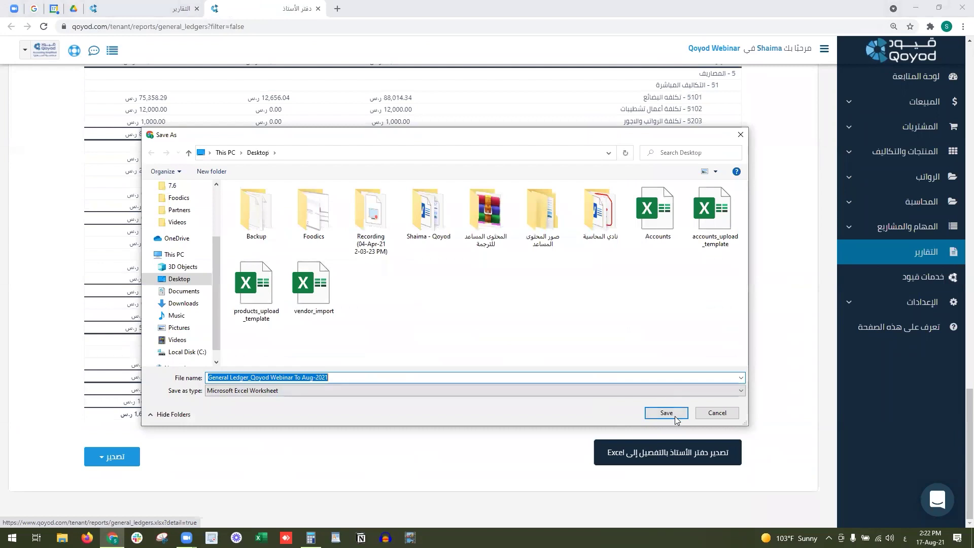
{"action": "left_click", "coordinate": [666, 412]}
{"action": "left_click", "coordinate": [71, 515]}
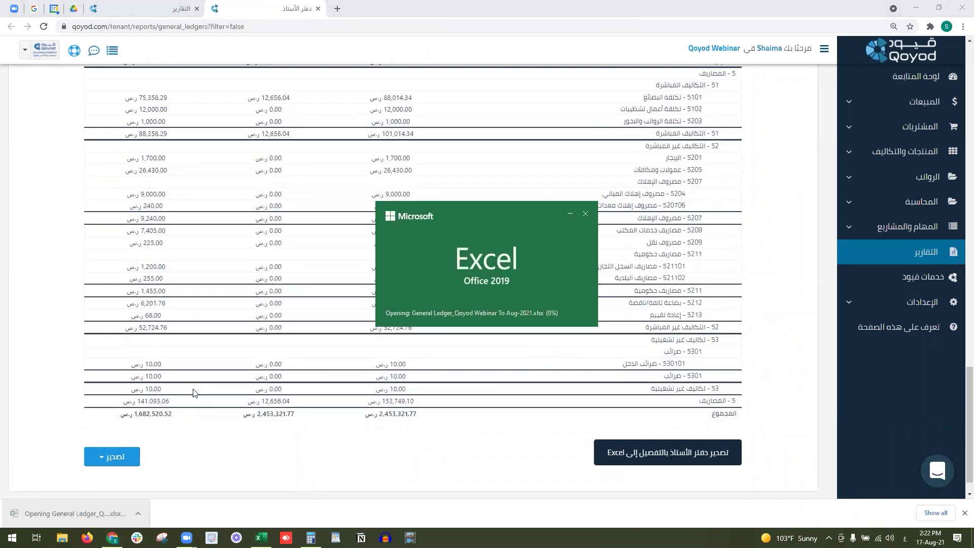
Step: Look through the exported entries of cash account 110101, examining its opening balance row and the transaction type column
{"action": "scroll", "coordinate": [250, 387], "scroll_direction": "down", "scroll_amount": 4}
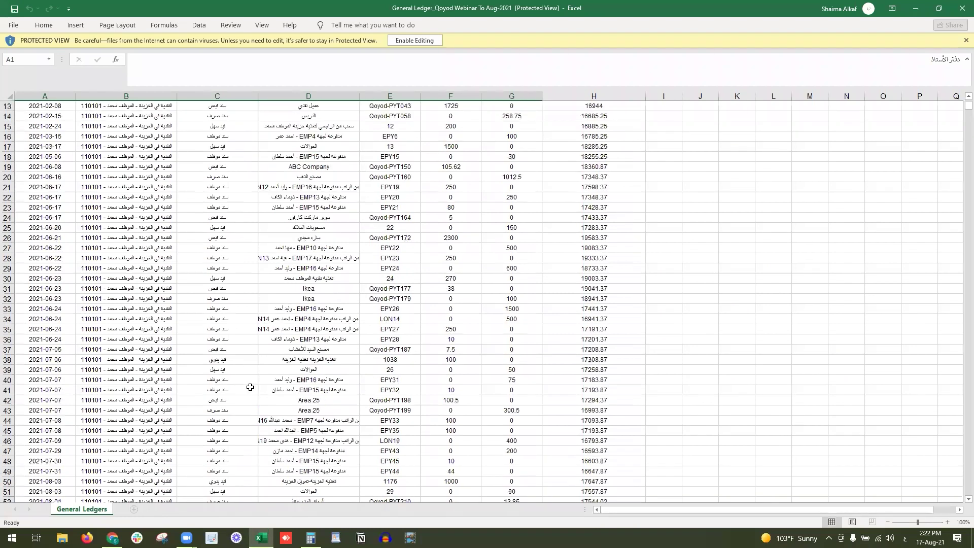
{"action": "scroll", "coordinate": [250, 387], "scroll_direction": "down", "scroll_amount": 3}
{"action": "scroll", "coordinate": [250, 387], "scroll_direction": "down", "scroll_amount": 4}
{"action": "scroll", "coordinate": [254, 383], "scroll_direction": "up", "scroll_amount": 11}
{"action": "left_click", "coordinate": [201, 150]}
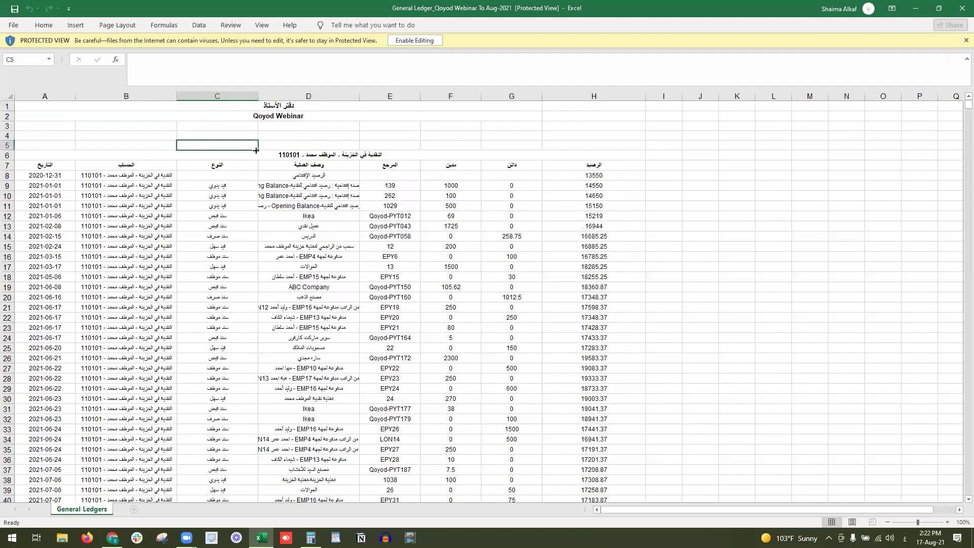
{"action": "left_click", "coordinate": [256, 155]}
{"action": "left_click", "coordinate": [309, 176]}
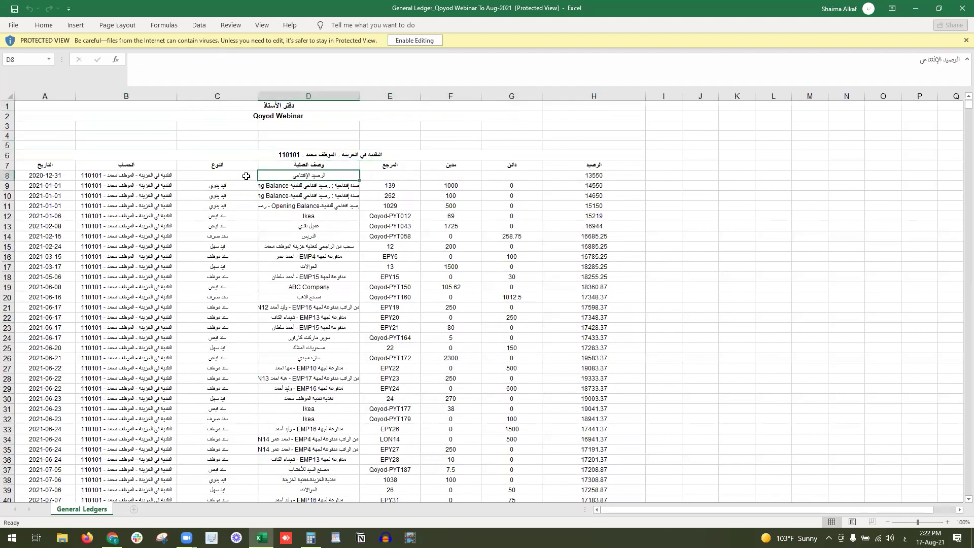
{"action": "left_click_drag", "start_coordinate": [242, 182], "coordinate": [228, 309]}
Step: Follow account 110101's running balance down to its closing balance, and close the workbook
{"action": "scroll", "coordinate": [231, 311], "scroll_direction": "down", "scroll_amount": 6}
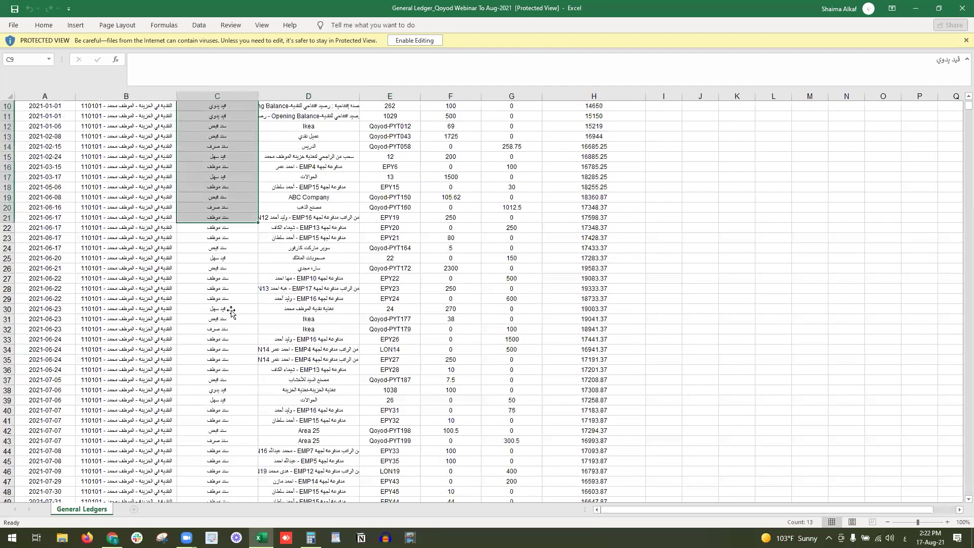
{"action": "scroll", "coordinate": [620, 380], "scroll_direction": "down", "scroll_amount": 4}
{"action": "left_click", "coordinate": [605, 400]}
{"action": "left_click", "coordinate": [609, 410]}
{"action": "left_click", "coordinate": [614, 440]}
{"action": "left_click", "coordinate": [606, 461]}
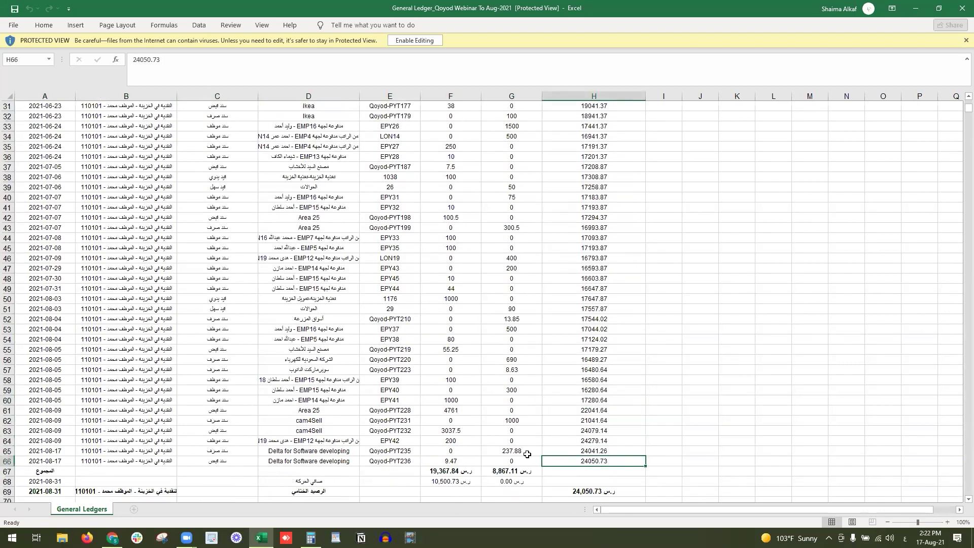
{"action": "left_click", "coordinate": [568, 488]}
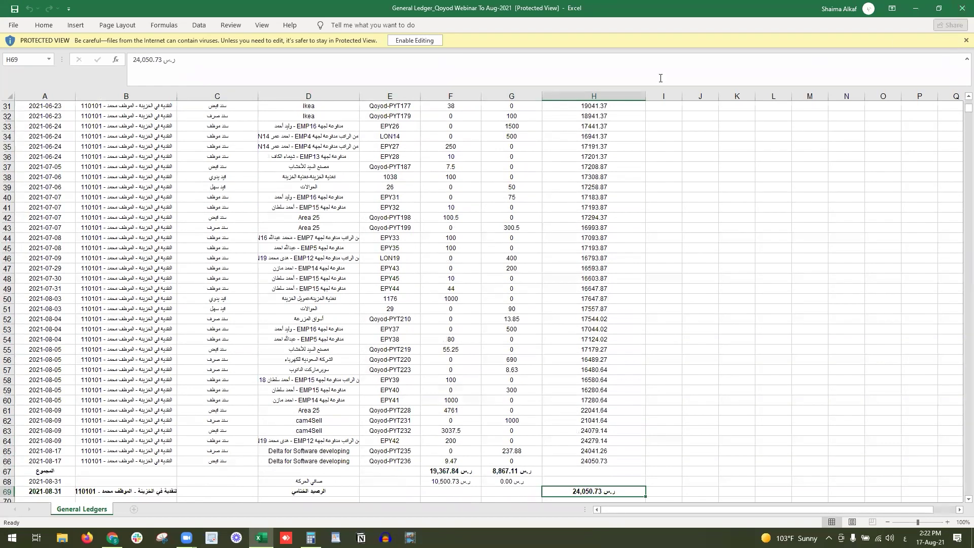
{"action": "left_click", "coordinate": [960, 8]}
Step: Look over the general ledger summary and its general export formats, and close the report
{"action": "left_click_drag", "start_coordinate": [969, 416], "coordinate": [958, 55]}
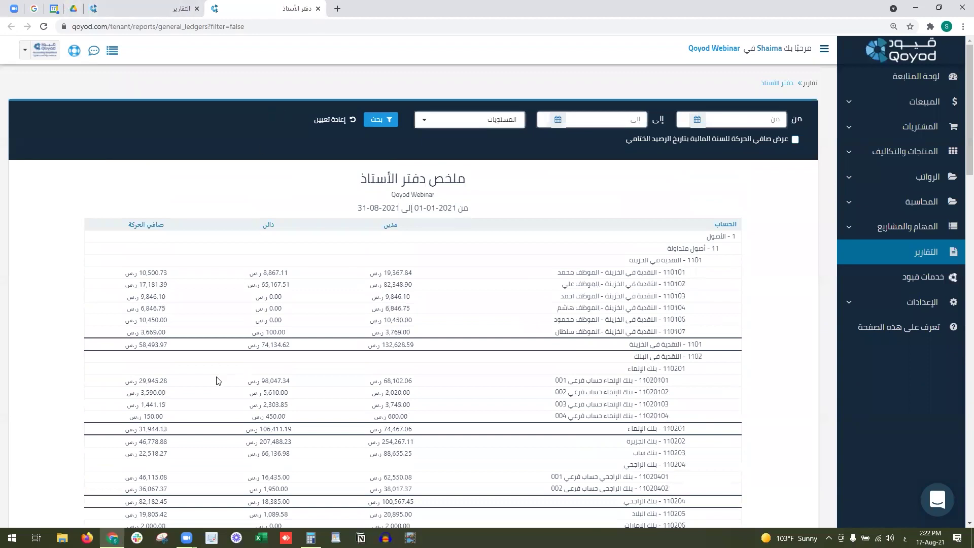
{"action": "left_click_drag", "start_coordinate": [968, 153], "coordinate": [961, 500]}
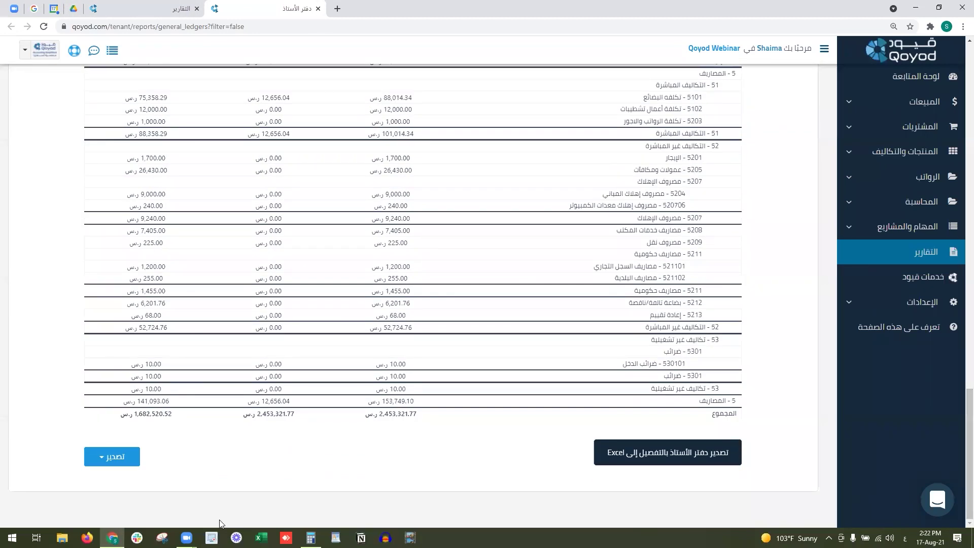
{"action": "left_click", "coordinate": [120, 458]}
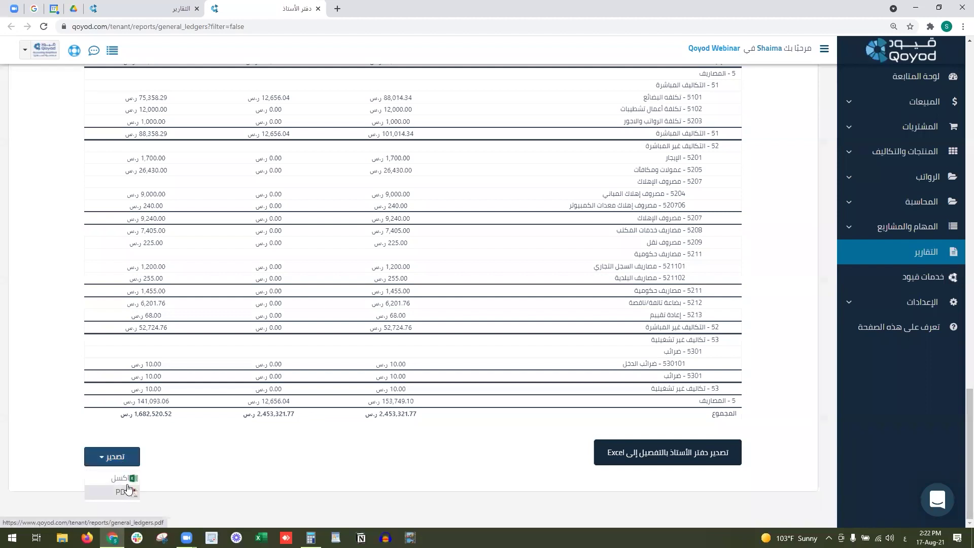
{"action": "left_click", "coordinate": [124, 484]}
{"action": "left_click", "coordinate": [318, 8]}
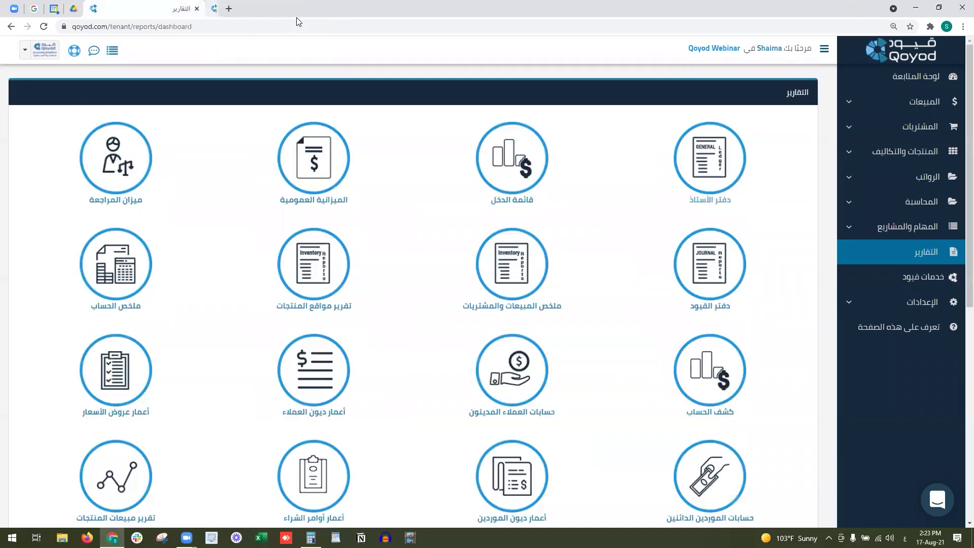
Step: Open the reports دفتر القيود, ملخص الحساب and كشف الحساب in separate new tabs
{"action": "right_click", "coordinate": [701, 309]}
{"action": "left_click", "coordinate": [726, 318]}
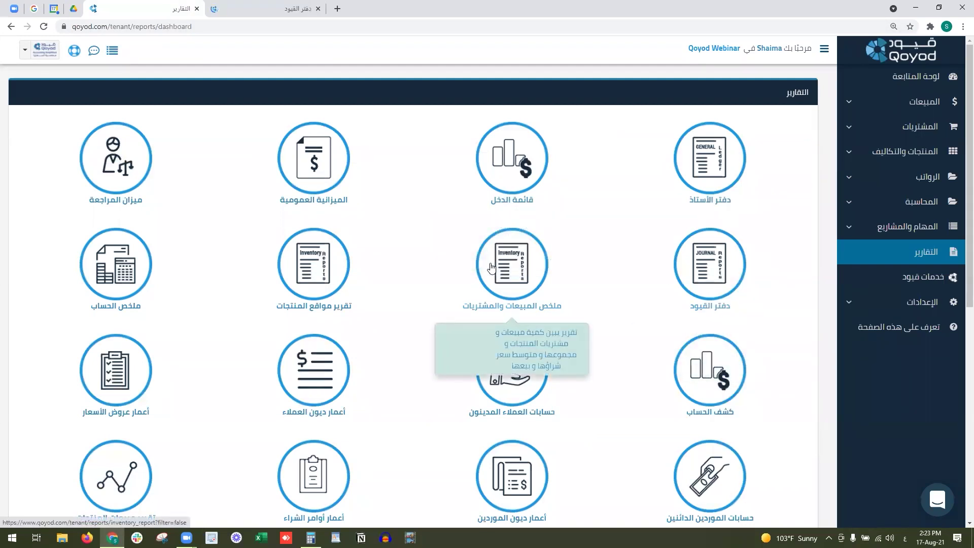
{"action": "right_click", "coordinate": [137, 272]}
{"action": "left_click", "coordinate": [139, 273]}
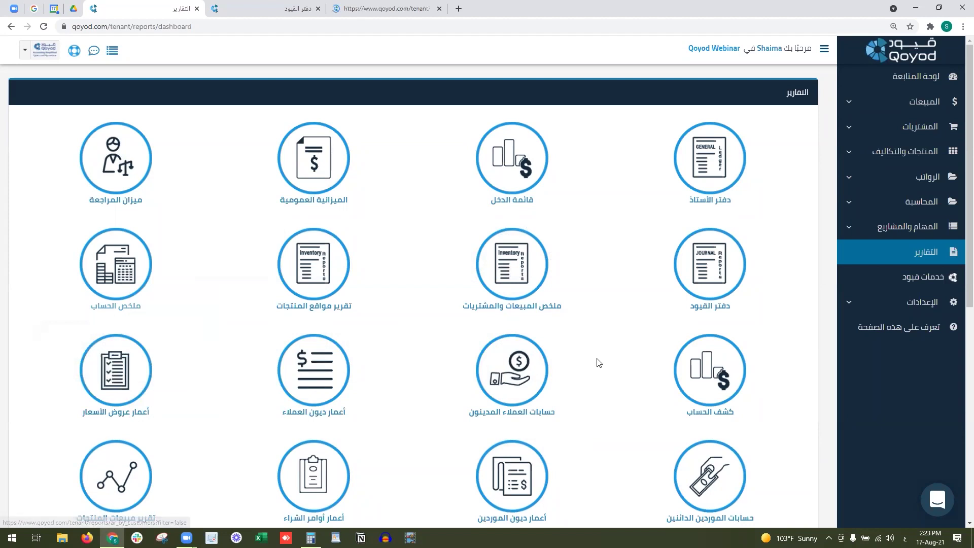
{"action": "right_click", "coordinate": [700, 365]}
{"action": "left_click", "coordinate": [743, 194]}
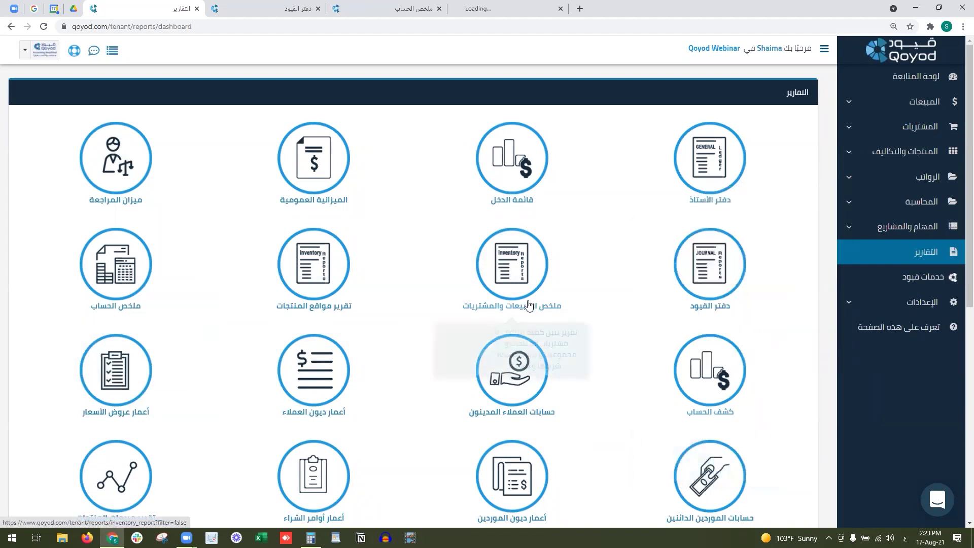
Step: Open نموذج الإقرار الضريبي and the sales and purchase tax invoice reports in separate new tabs
{"action": "scroll", "coordinate": [528, 304], "scroll_direction": "down", "scroll_amount": 1}
{"action": "scroll", "coordinate": [528, 301], "scroll_direction": "down", "scroll_amount": 4}
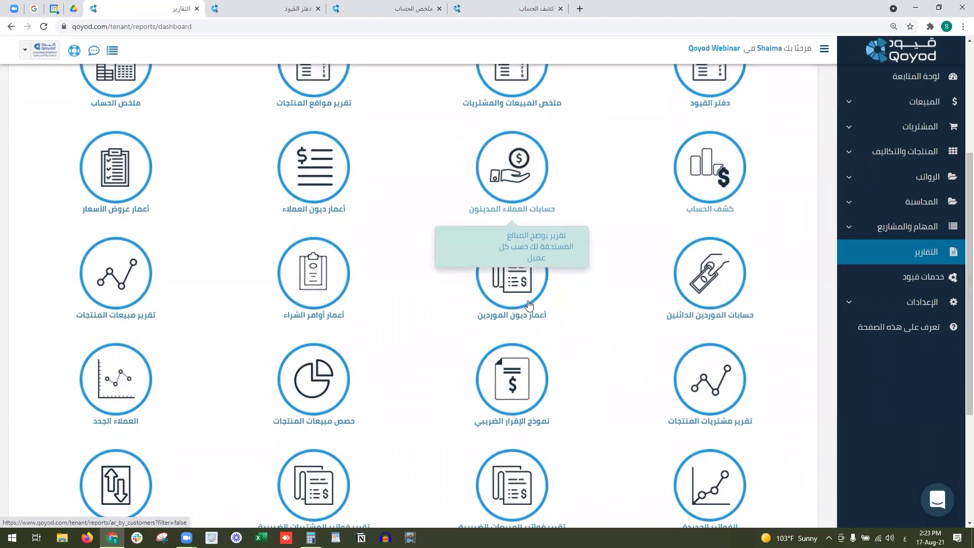
{"action": "scroll", "coordinate": [583, 317], "scroll_direction": "down", "scroll_amount": 1}
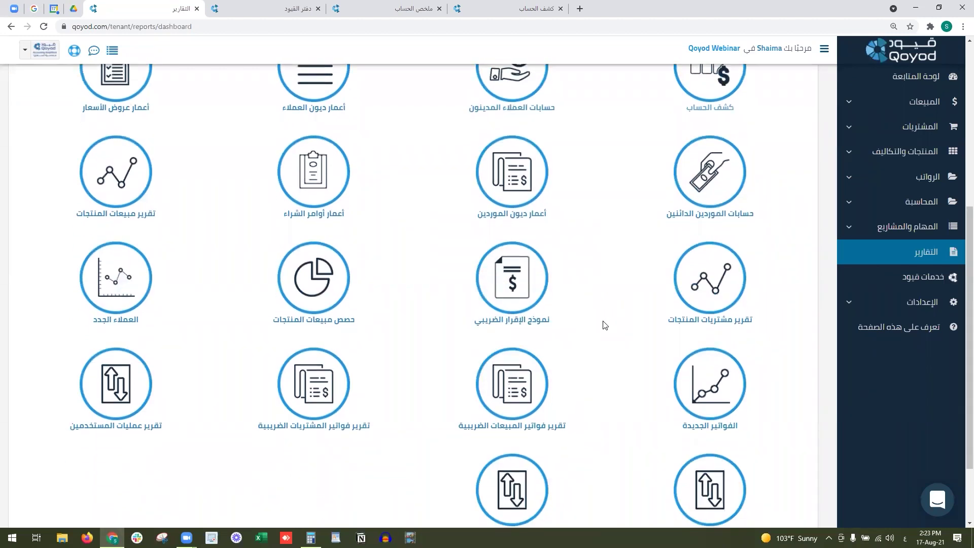
{"action": "scroll", "coordinate": [601, 325], "scroll_direction": "down", "scroll_amount": 1}
{"action": "right_click", "coordinate": [508, 227]}
{"action": "left_click", "coordinate": [523, 234]}
{"action": "right_click", "coordinate": [512, 341]}
{"action": "left_click", "coordinate": [522, 349]}
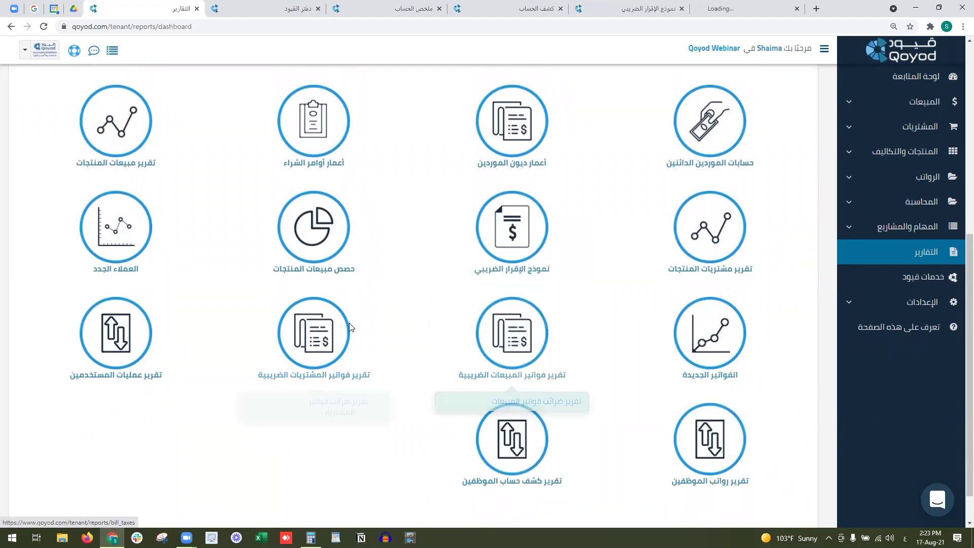
{"action": "right_click", "coordinate": [329, 324]}
{"action": "left_click", "coordinate": [340, 332]}
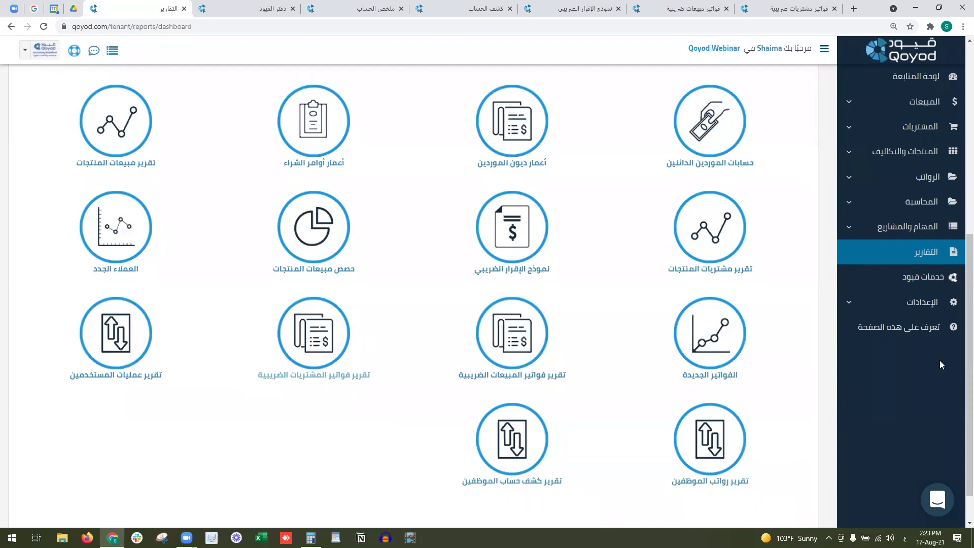
Step: Switch to the journal report (دفتر القيود) and look through its August 2021 entries and their source documents
{"action": "scroll", "coordinate": [959, 270], "scroll_direction": "up", "scroll_amount": 10}
{"action": "left_click", "coordinate": [264, 9]}
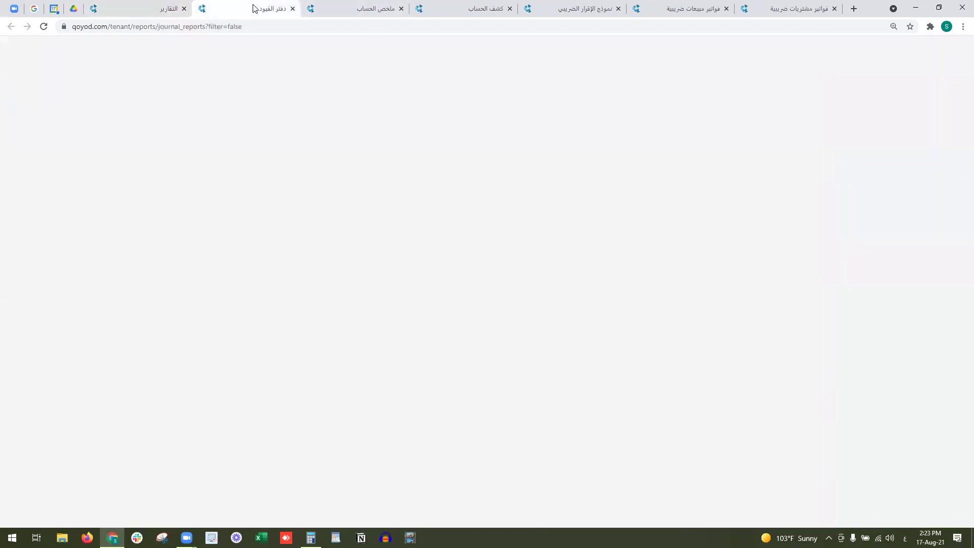
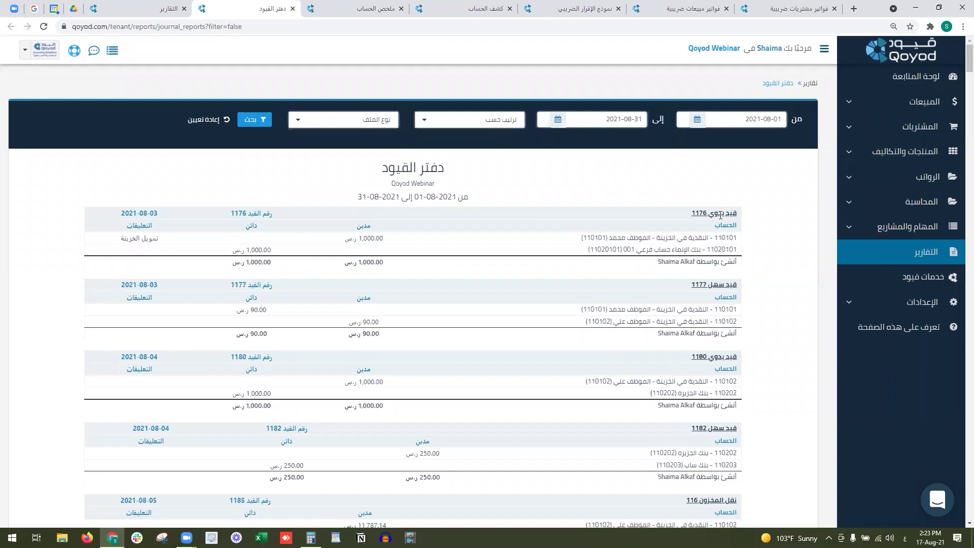
{"action": "scroll", "coordinate": [746, 294], "scroll_direction": "down", "scroll_amount": 3}
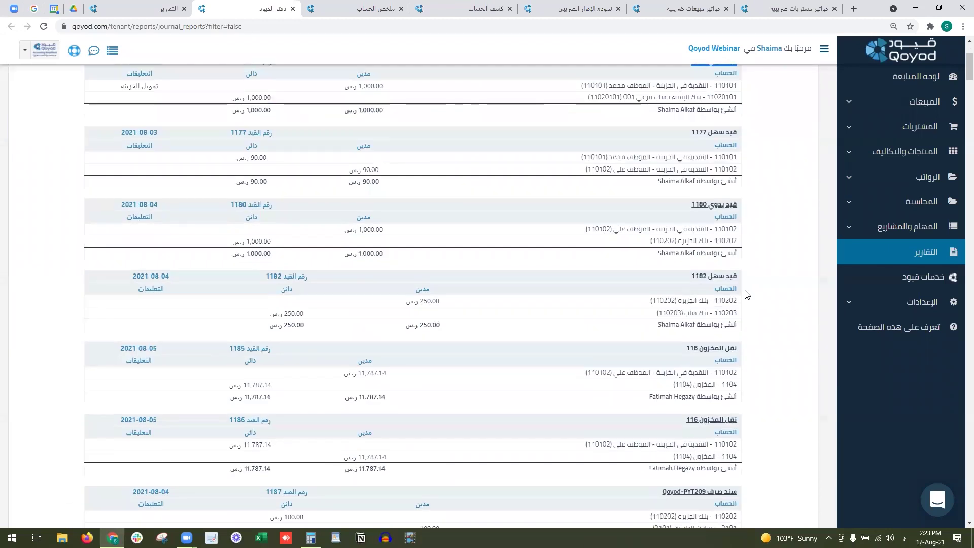
{"action": "scroll", "coordinate": [747, 294], "scroll_direction": "down", "scroll_amount": 2}
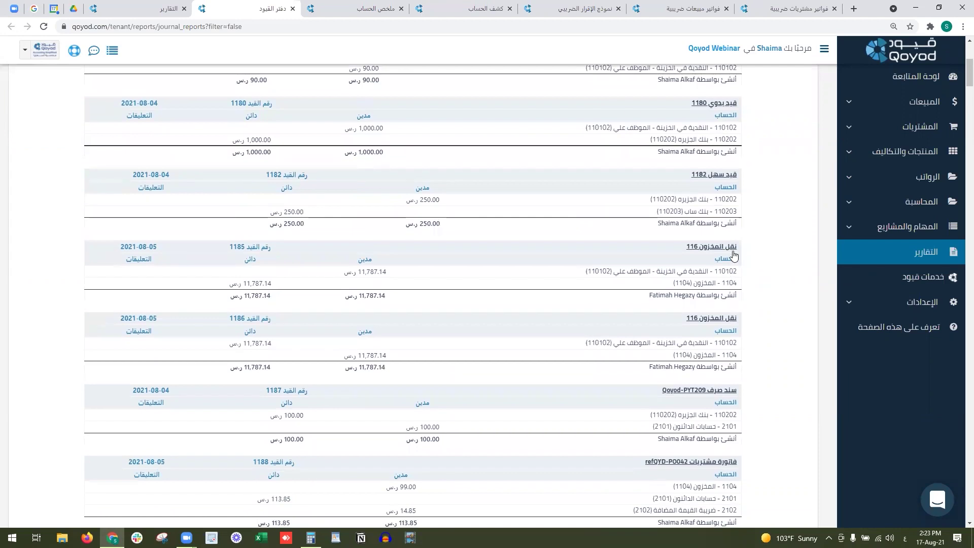
{"action": "scroll", "coordinate": [634, 248], "scroll_direction": "down", "scroll_amount": 4}
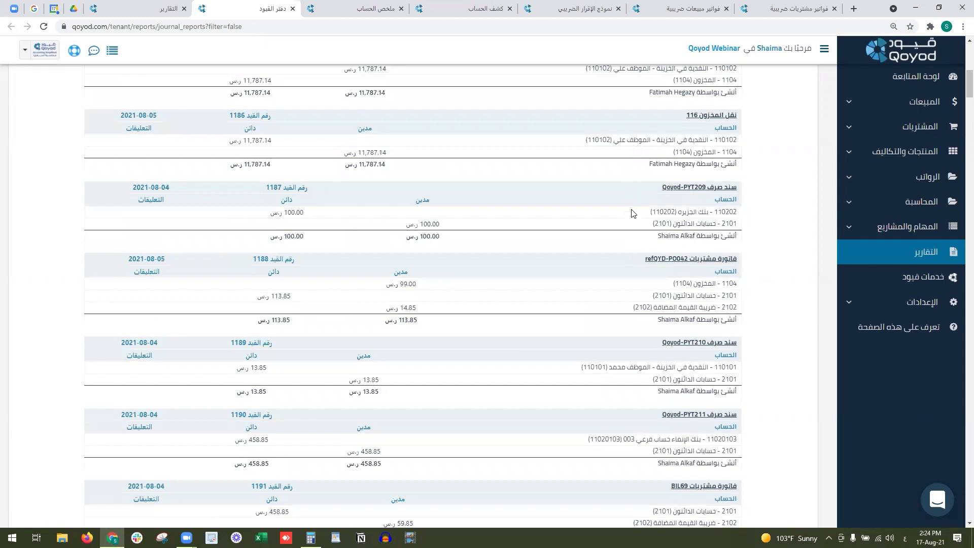
{"action": "scroll", "coordinate": [679, 212], "scroll_direction": "down", "scroll_amount": 1}
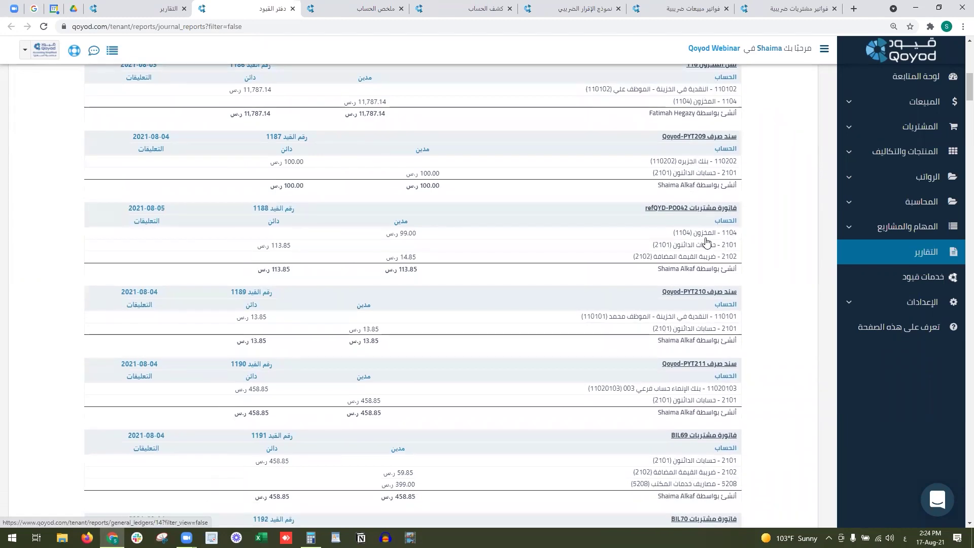
Step: Examine the inventory, accounts payable and VAT lines of the purchase invoice's journal entry 1188
{"action": "scroll", "coordinate": [706, 242], "scroll_direction": "down", "scroll_amount": 1}
{"action": "left_click_drag", "start_coordinate": [650, 187], "coordinate": [718, 183]}
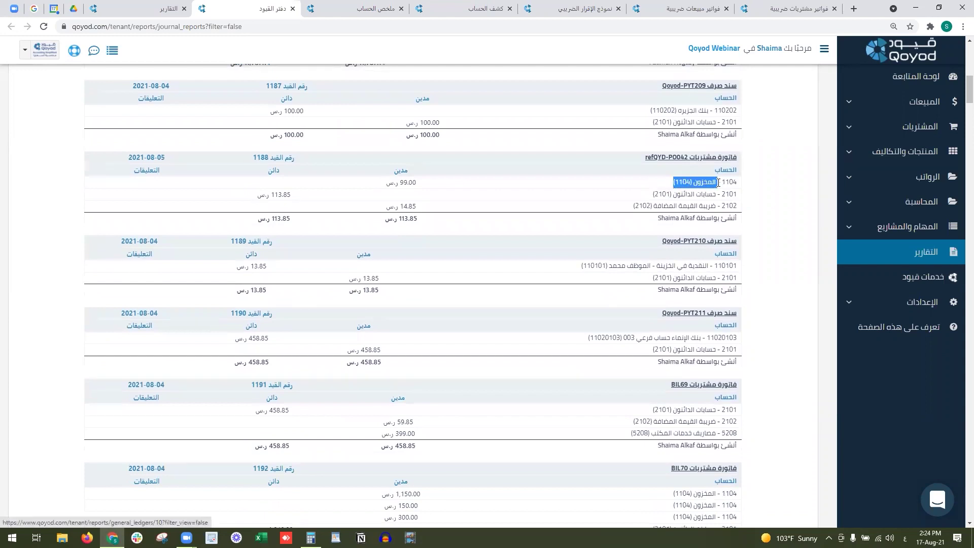
{"action": "left_click", "coordinate": [426, 189]}
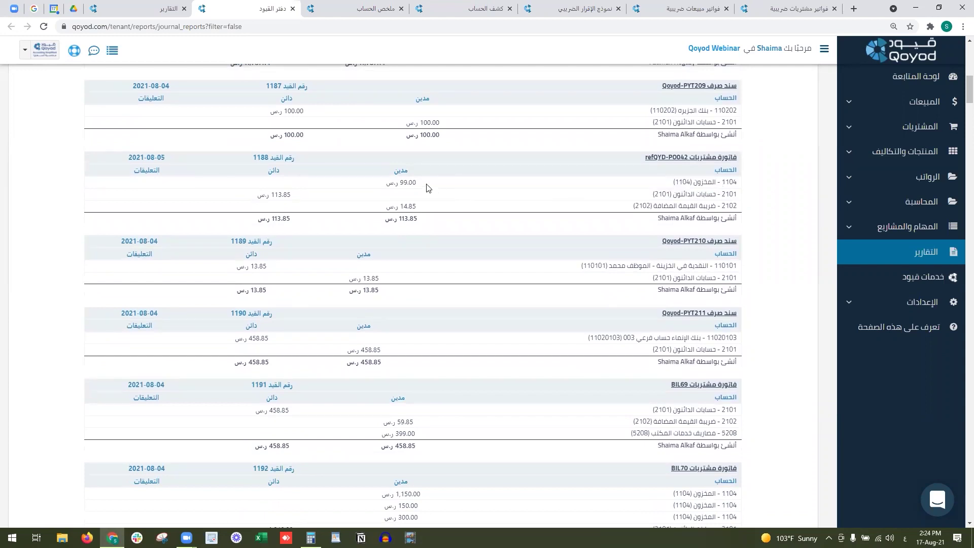
{"action": "left_click_drag", "start_coordinate": [639, 196], "coordinate": [720, 195]}
{"action": "left_click_drag", "start_coordinate": [311, 198], "coordinate": [233, 198]}
{"action": "left_click_drag", "start_coordinate": [628, 210], "coordinate": [378, 214]}
Step: Open the purchase invoice behind entry 1188 in a new tab and examine its product and pre-tax total
{"action": "right_click", "coordinate": [671, 157]}
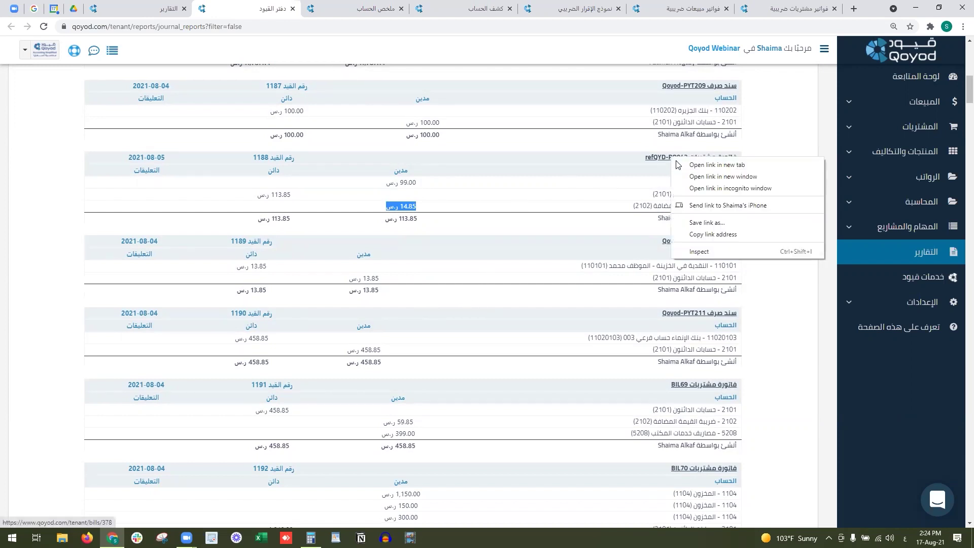
{"action": "left_click", "coordinate": [710, 164]}
{"action": "left_click", "coordinate": [313, 7]}
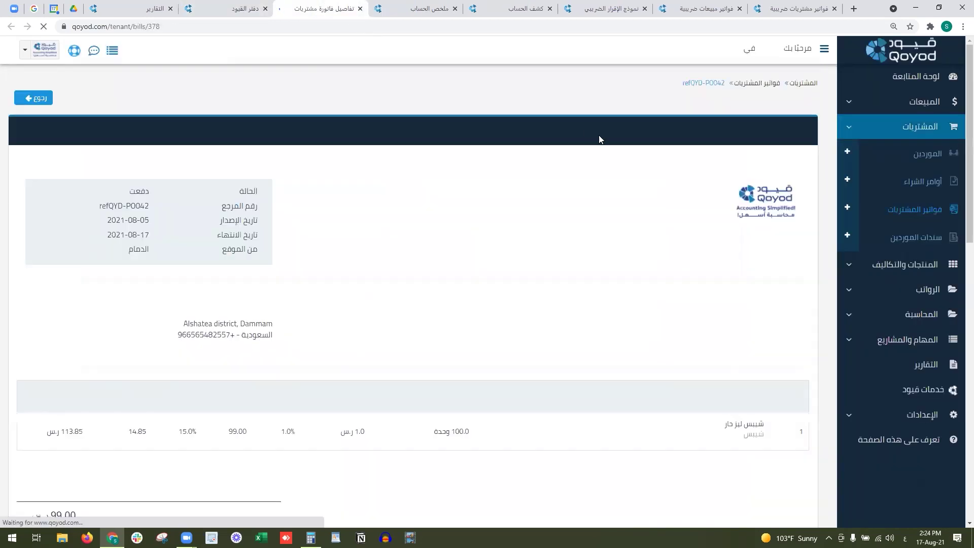
{"action": "triple_click", "coordinate": [727, 437]}
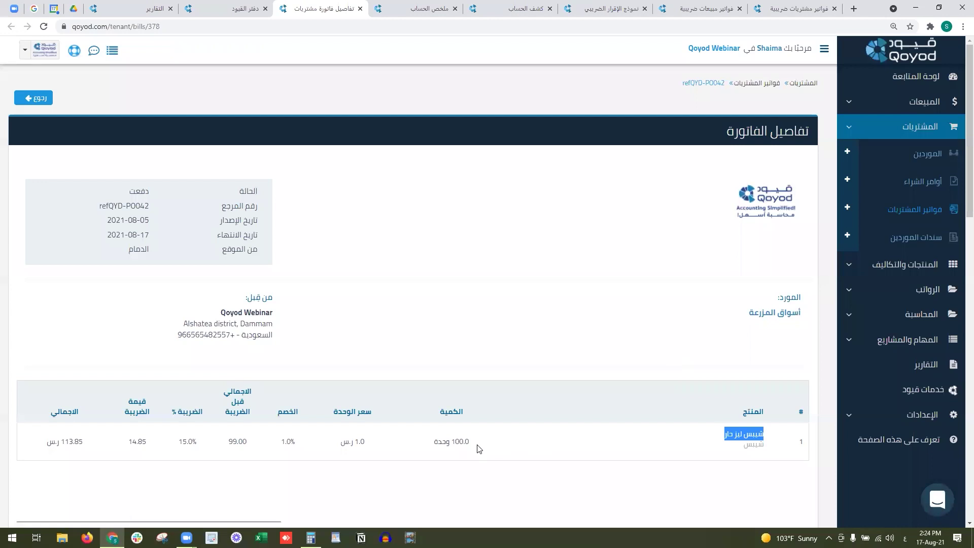
{"action": "left_click_drag", "start_coordinate": [226, 439], "coordinate": [191, 440]}
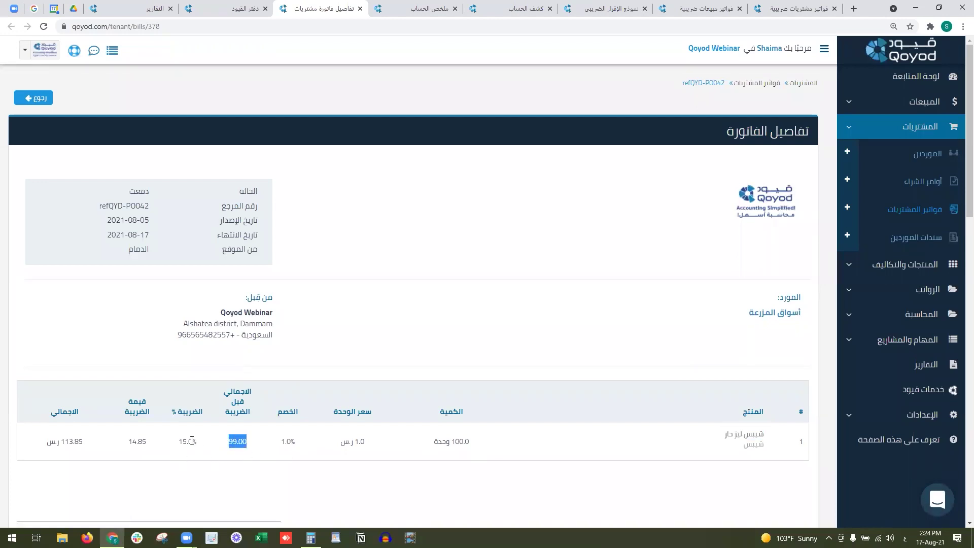
Step: Compare the tax value and overall total of purchase invoice refQYD-PO042 with the amounts in journal entry 1188
{"action": "scroll", "coordinate": [187, 446], "scroll_direction": "down", "scroll_amount": 3}
{"action": "left_click_drag", "start_coordinate": [31, 385], "coordinate": [80, 384]}
{"action": "left_click", "coordinate": [248, 8]}
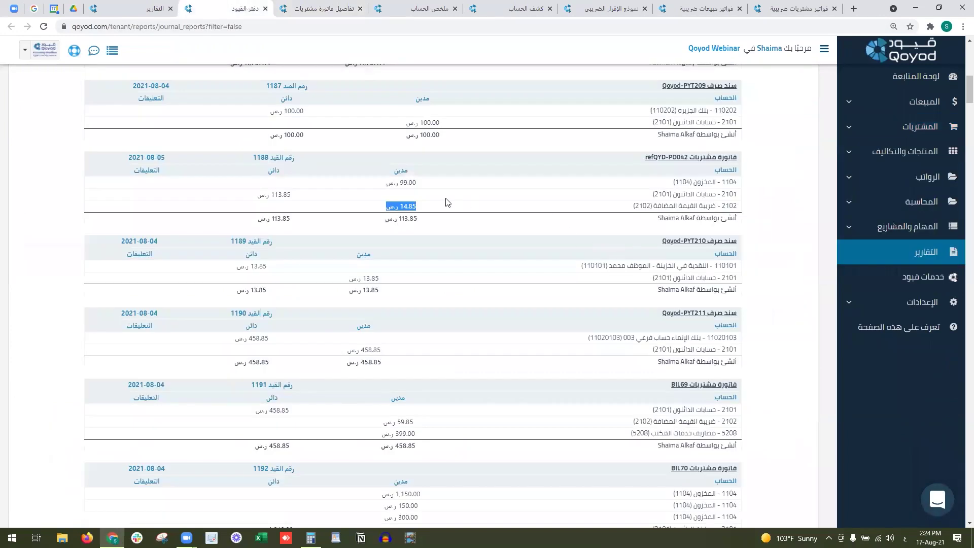
{"action": "left_click_drag", "start_coordinate": [419, 183], "coordinate": [383, 185]}
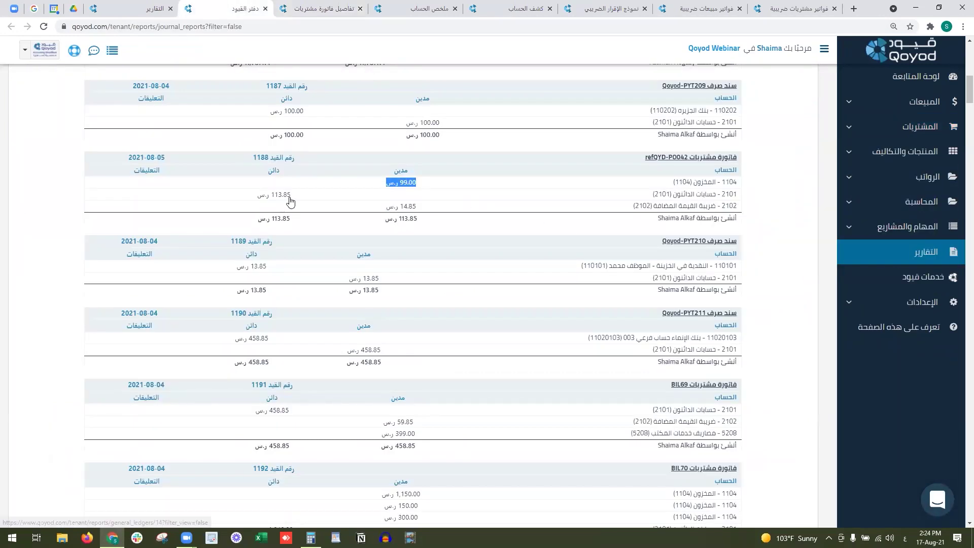
{"action": "left_click", "coordinate": [315, 9]}
{"action": "scroll", "coordinate": [81, 471], "scroll_direction": "down", "scroll_amount": 1}
{"action": "left_click_drag", "start_coordinate": [32, 337], "coordinate": [169, 337]}
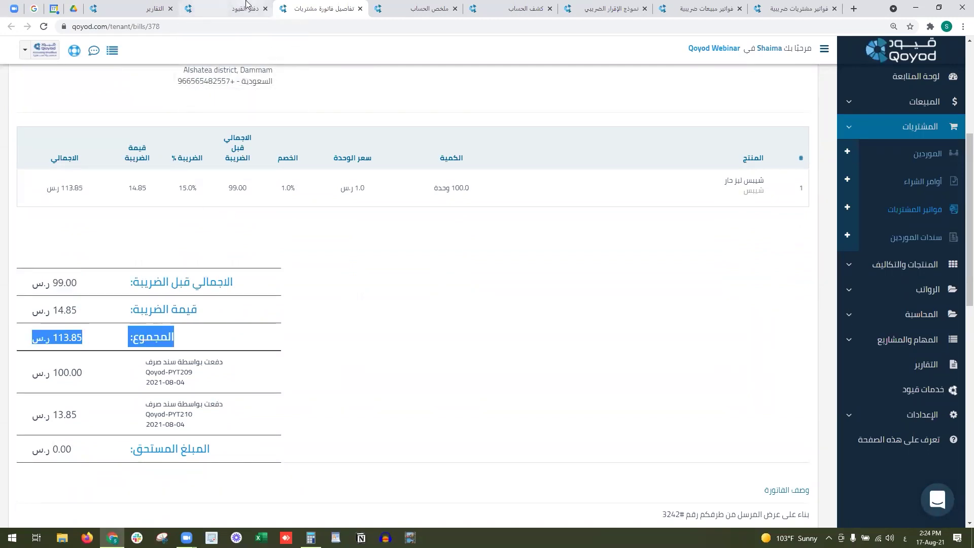
Step: Return to the journal report and show the export options at its end
{"action": "left_click", "coordinate": [223, 9]}
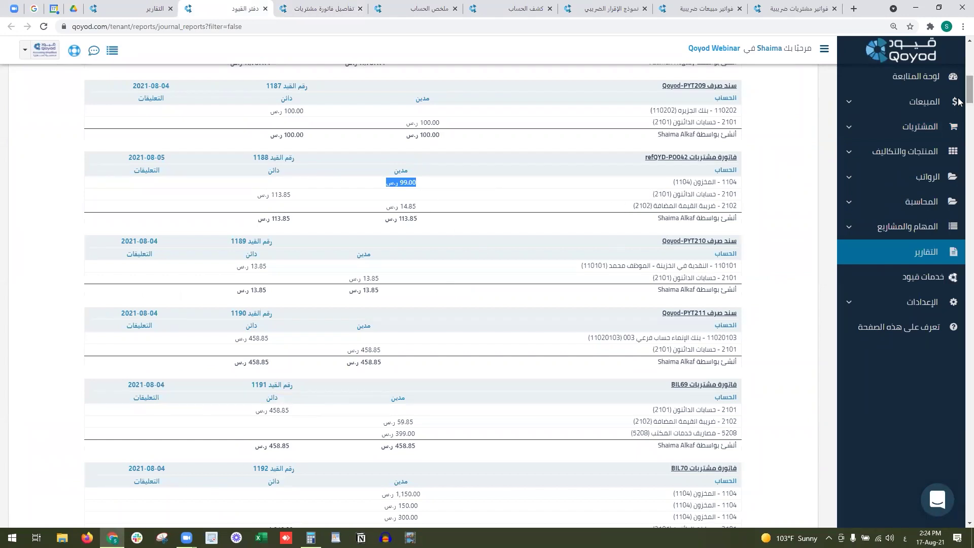
{"action": "left_click_drag", "start_coordinate": [960, 89], "coordinate": [960, 496]}
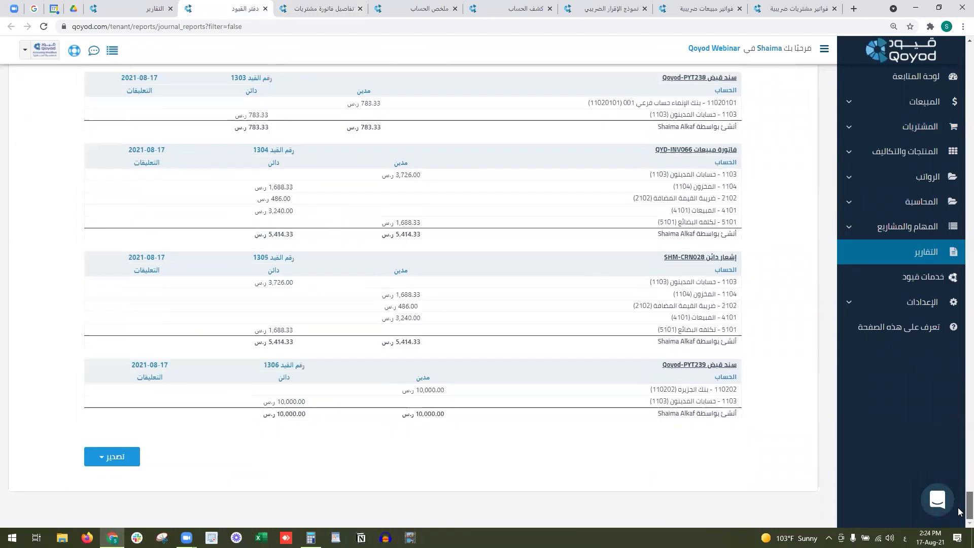
{"action": "left_click", "coordinate": [97, 463]}
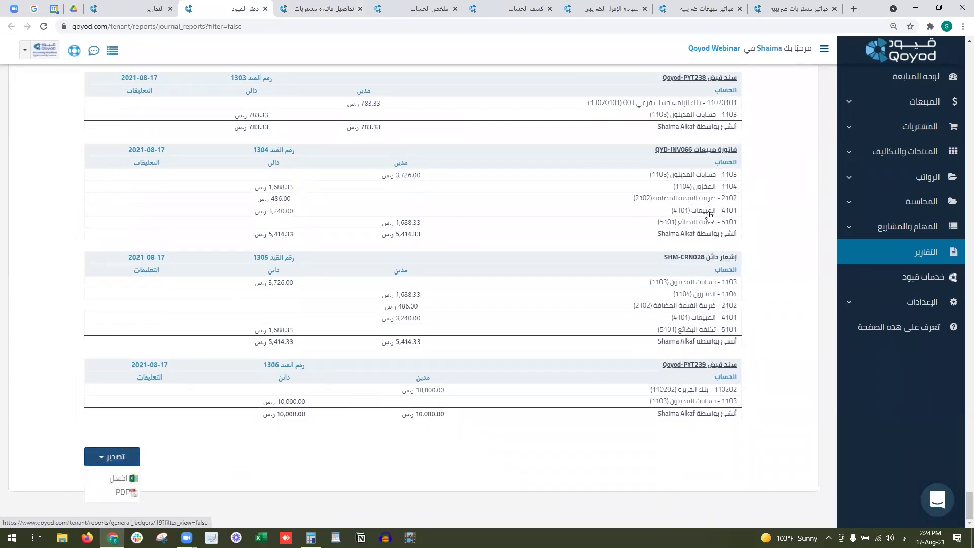
{"action": "left_click", "coordinate": [960, 303]}
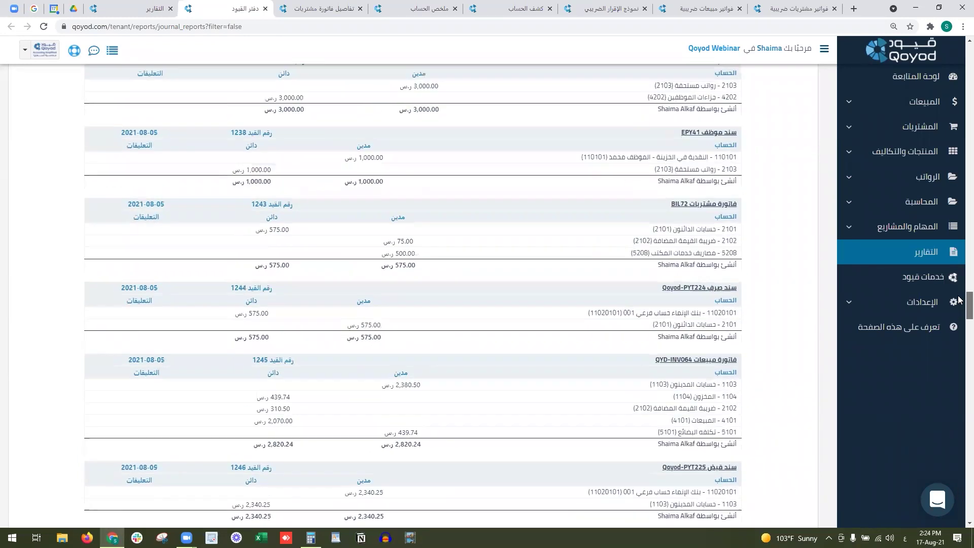
Step: Examine who created inventory transfer entry 1185 in the journal report
{"action": "scroll", "coordinate": [958, 299], "scroll_direction": "up", "scroll_amount": 4}
{"action": "left_click_drag", "start_coordinate": [959, 299], "coordinate": [946, 110]}
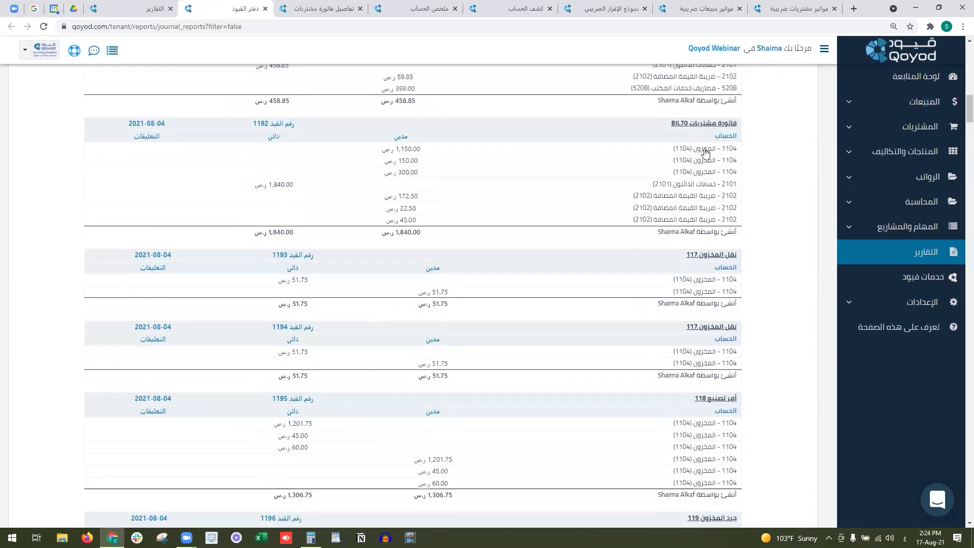
{"action": "scroll", "coordinate": [666, 242], "scroll_direction": "up", "scroll_amount": 9}
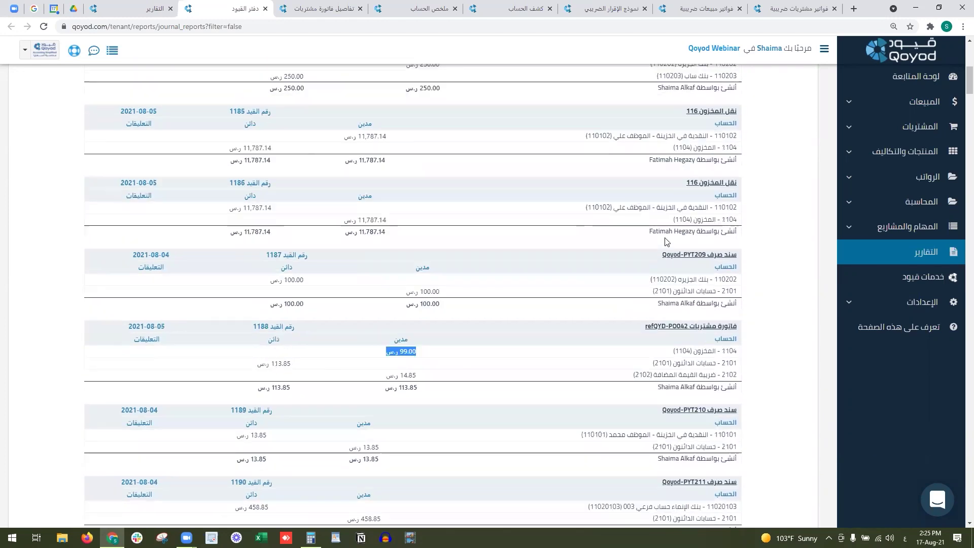
{"action": "left_click_drag", "start_coordinate": [639, 207], "coordinate": [694, 203]}
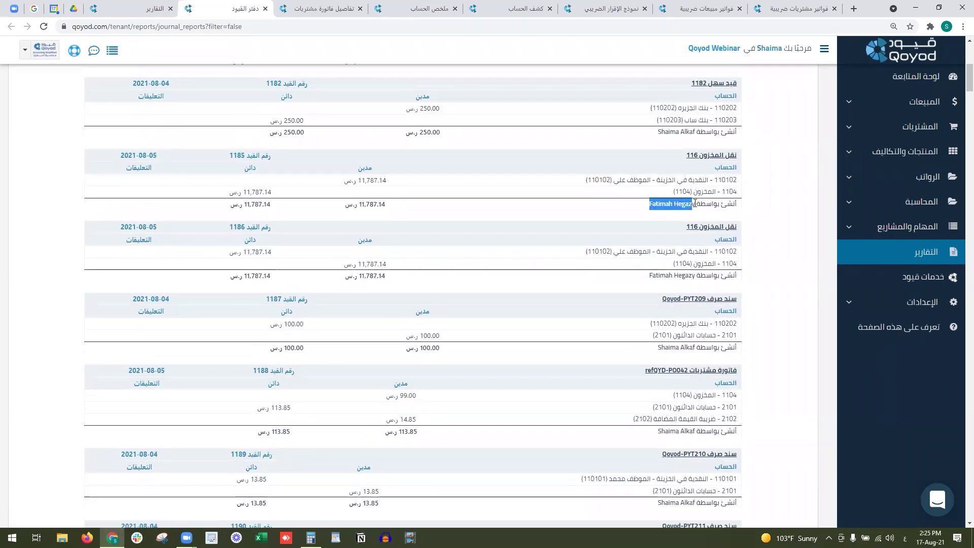
{"action": "left_click", "coordinate": [613, 207]}
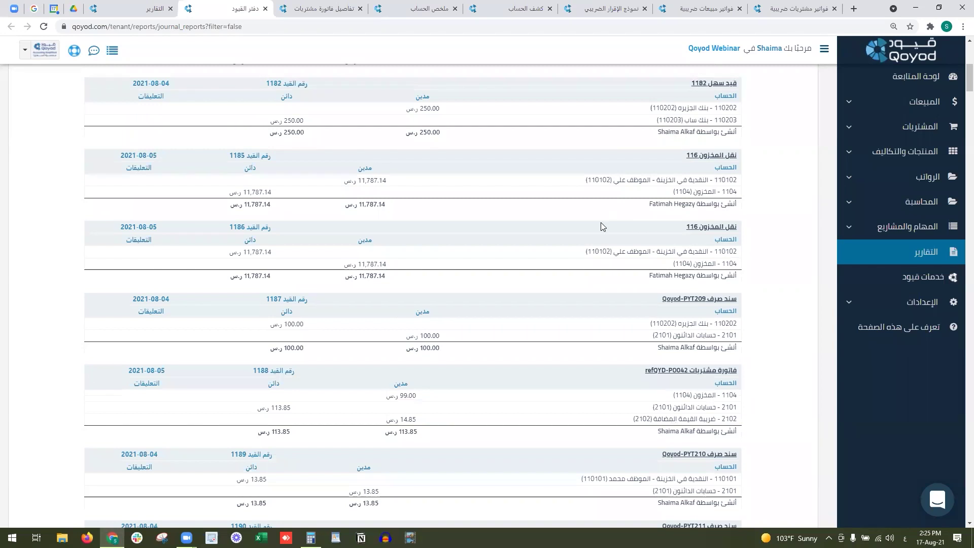
Step: Filter the August 2021 journal report by the document type فاتورة مشتريات
{"action": "scroll", "coordinate": [601, 222], "scroll_direction": "up", "scroll_amount": 5}
{"action": "scroll", "coordinate": [596, 262], "scroll_direction": "up", "scroll_amount": 3}
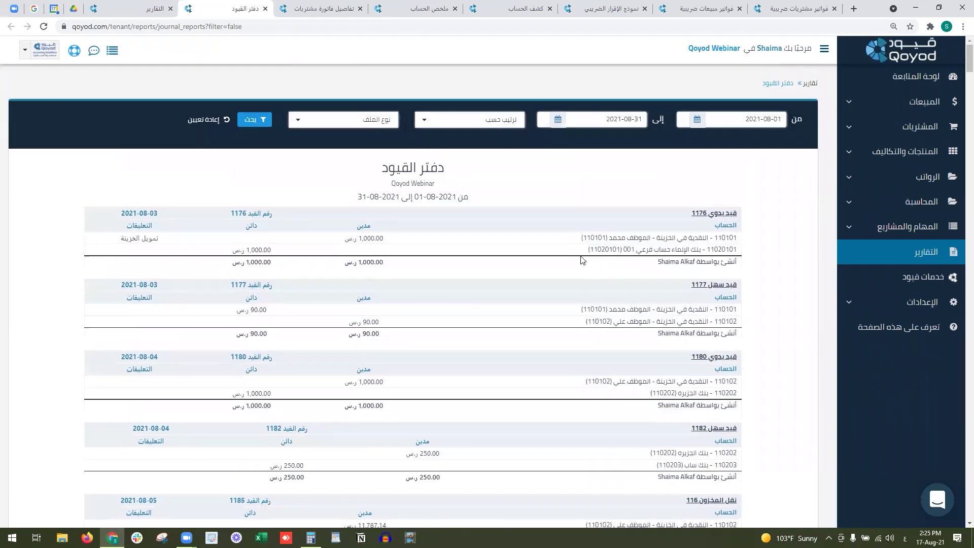
{"action": "left_click", "coordinate": [356, 122]}
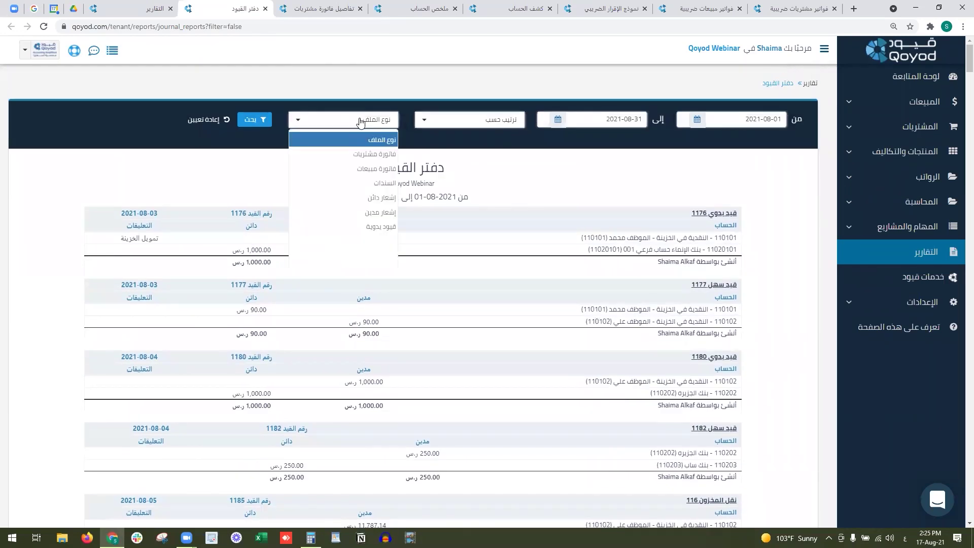
{"action": "left_click", "coordinate": [359, 160]}
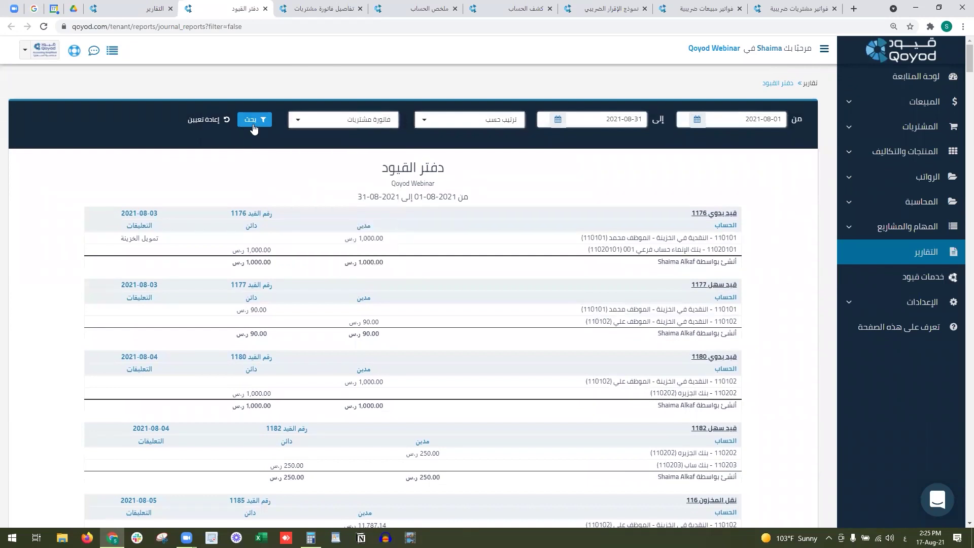
{"action": "left_click", "coordinate": [273, 122]}
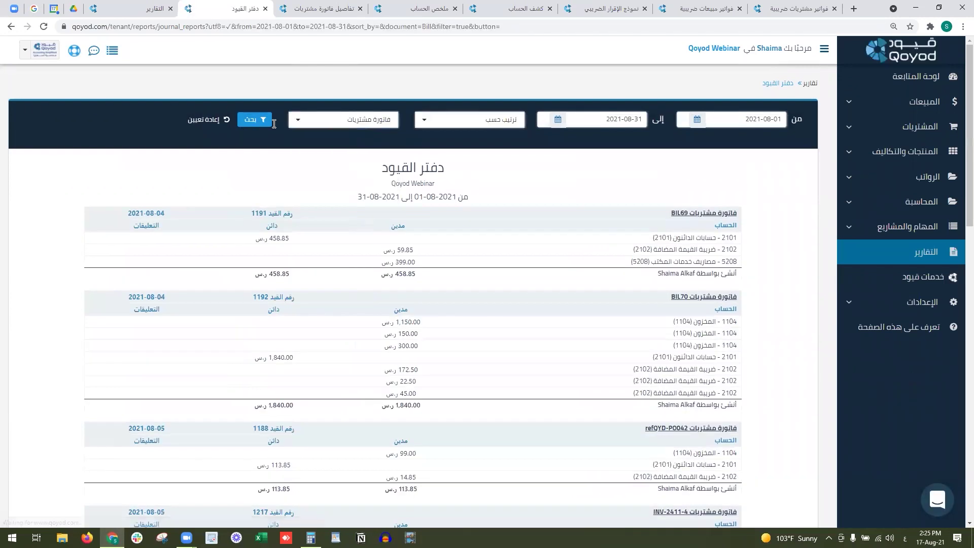
Step: Open the journal report's start date for editing
{"action": "left_click", "coordinate": [774, 123]}
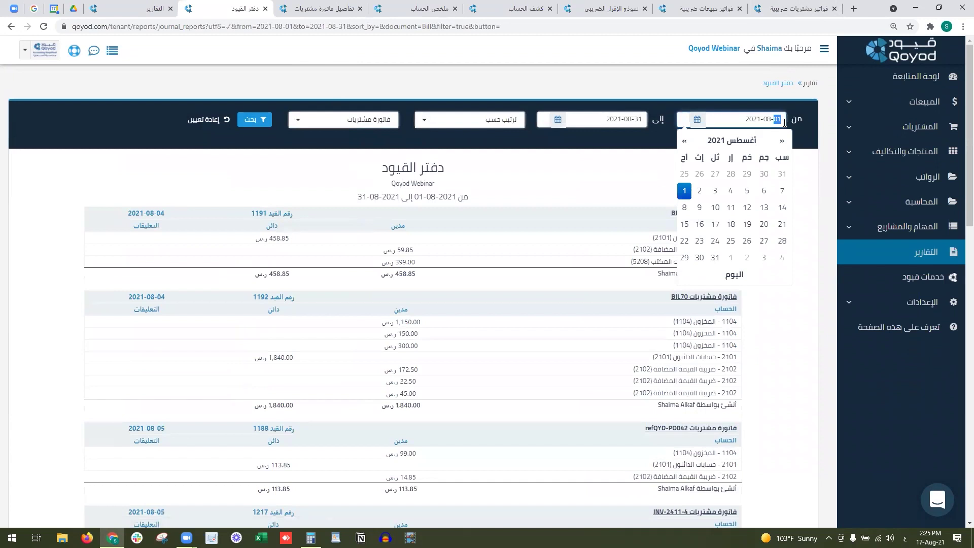
Step: Limit the journal report's purchase bill entries to those dated from 2021-08-17
{"action": "left_click", "coordinate": [694, 158]}
{"action": "left_click", "coordinate": [245, 122]}
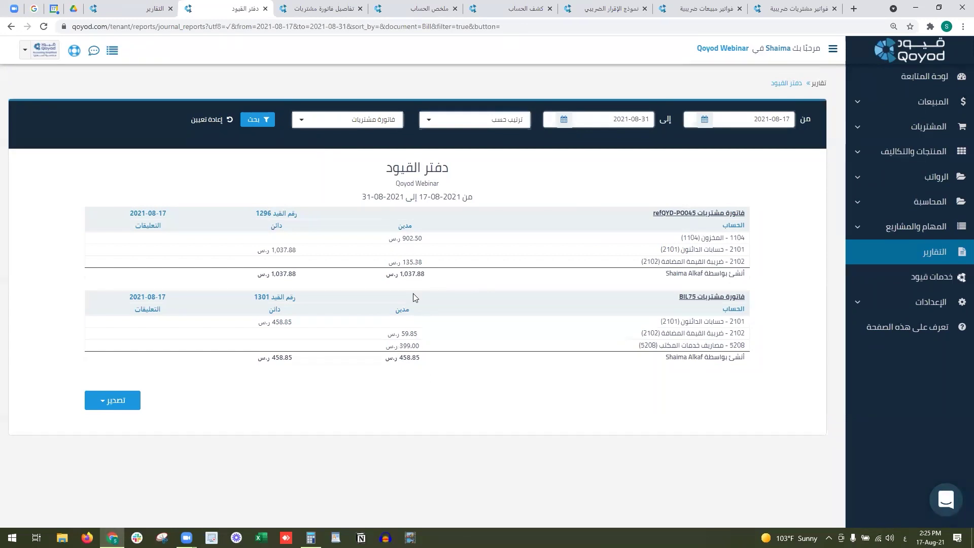
Step: Reset the journal report filters and list the entries sorted by journal date (تاريخ القيد)
{"action": "left_click", "coordinate": [474, 122]}
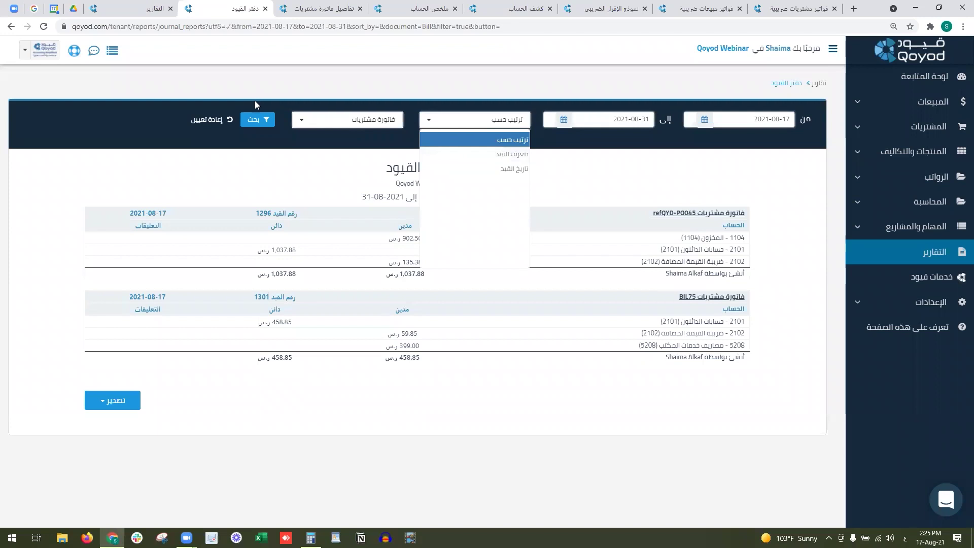
{"action": "left_click", "coordinate": [229, 119]}
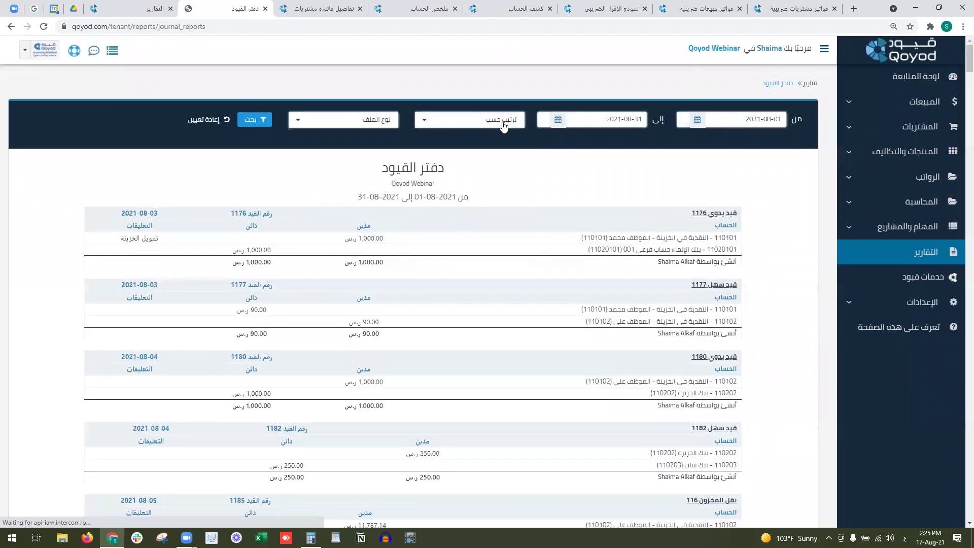
{"action": "left_click", "coordinate": [495, 122]}
{"action": "left_click", "coordinate": [486, 170]}
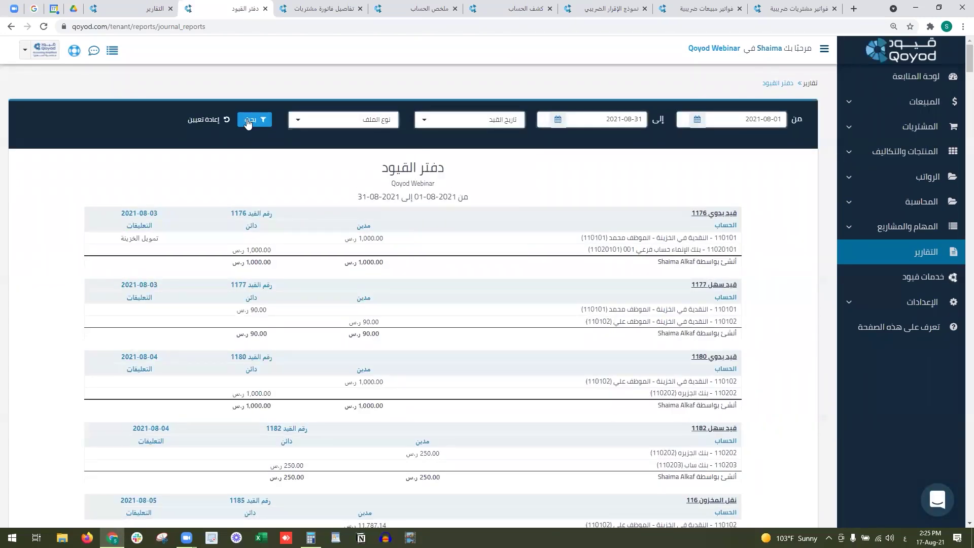
{"action": "left_click", "coordinate": [252, 120]}
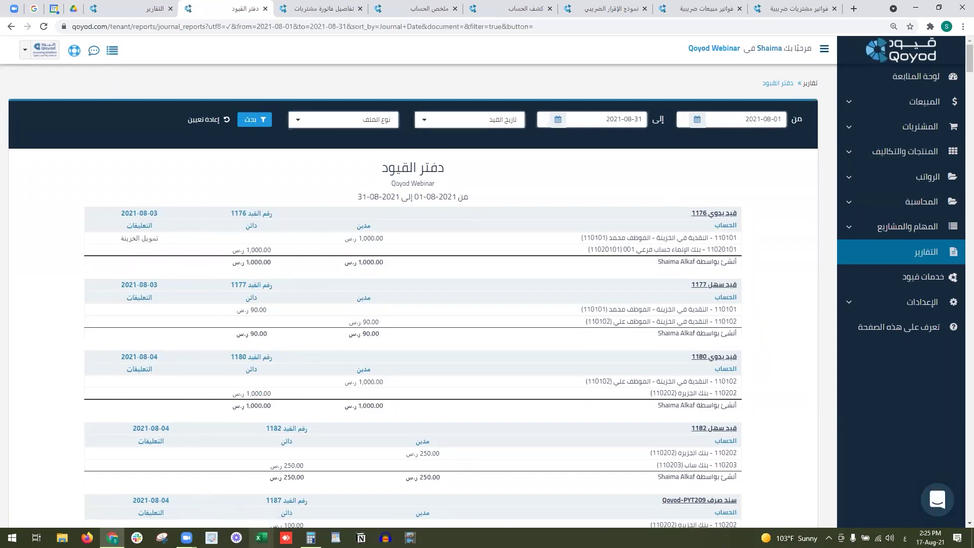
Step: Sort the journal report by journal ID (معرف القيد) and compare the dates of consecutive entries
{"action": "left_click", "coordinate": [470, 122]}
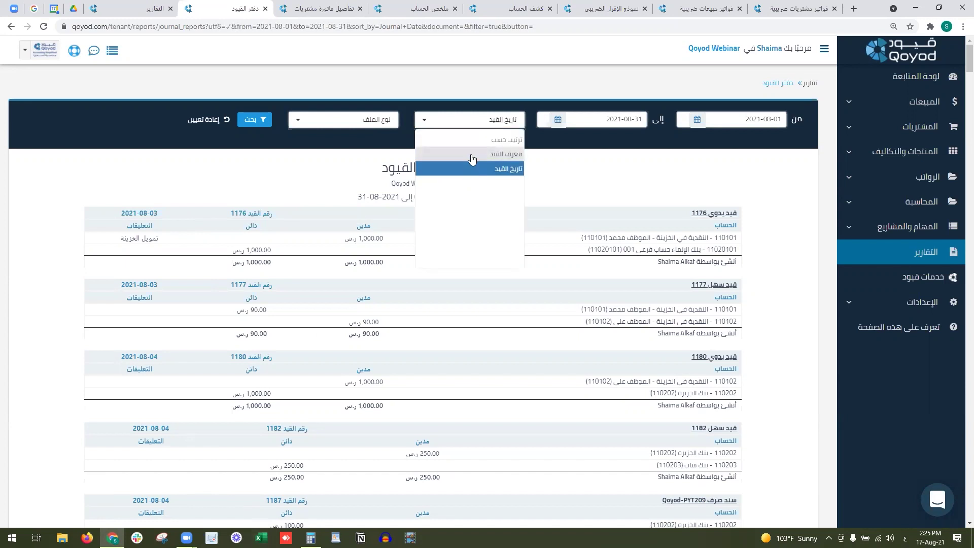
{"action": "left_click", "coordinate": [470, 167]}
{"action": "left_click", "coordinate": [263, 118]}
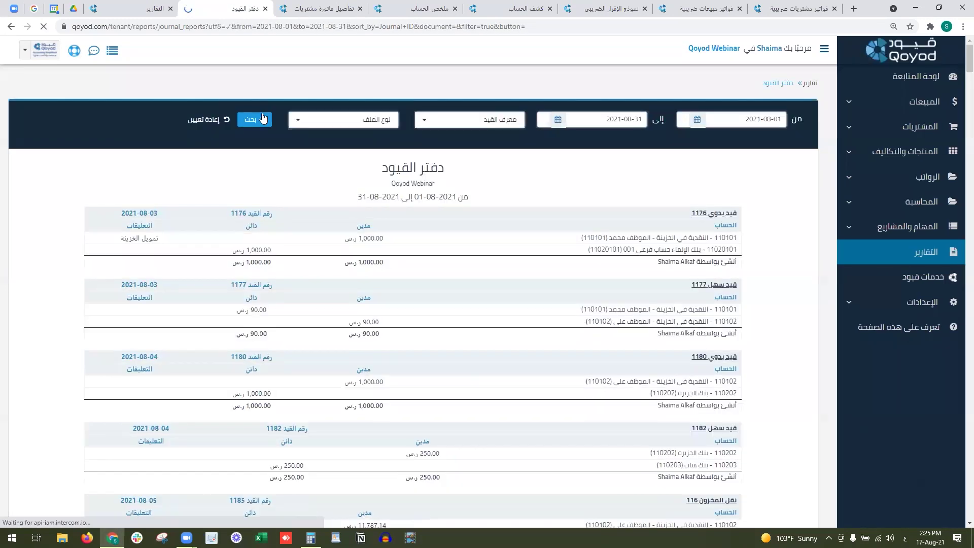
{"action": "scroll", "coordinate": [173, 247], "scroll_direction": "down", "scroll_amount": 8}
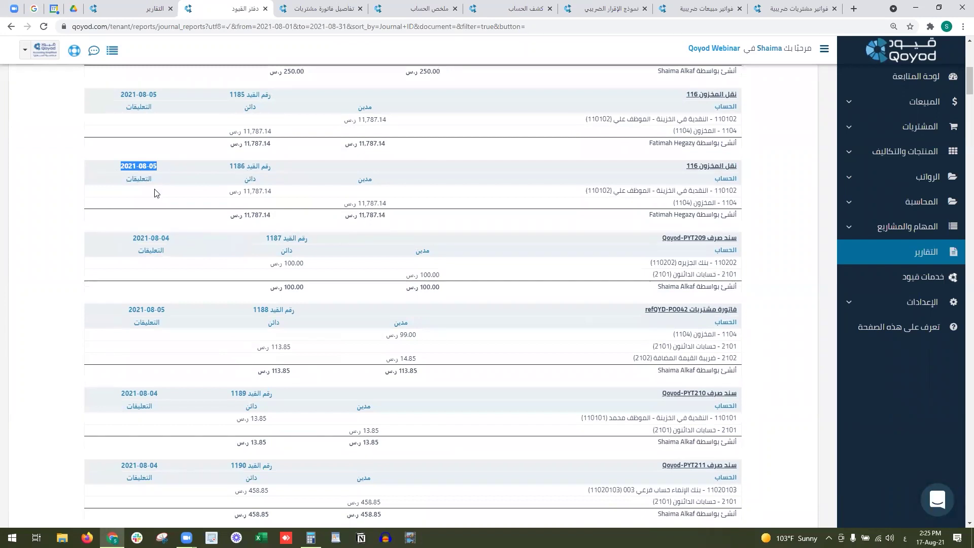
{"action": "left_click_drag", "start_coordinate": [131, 238], "coordinate": [189, 240]}
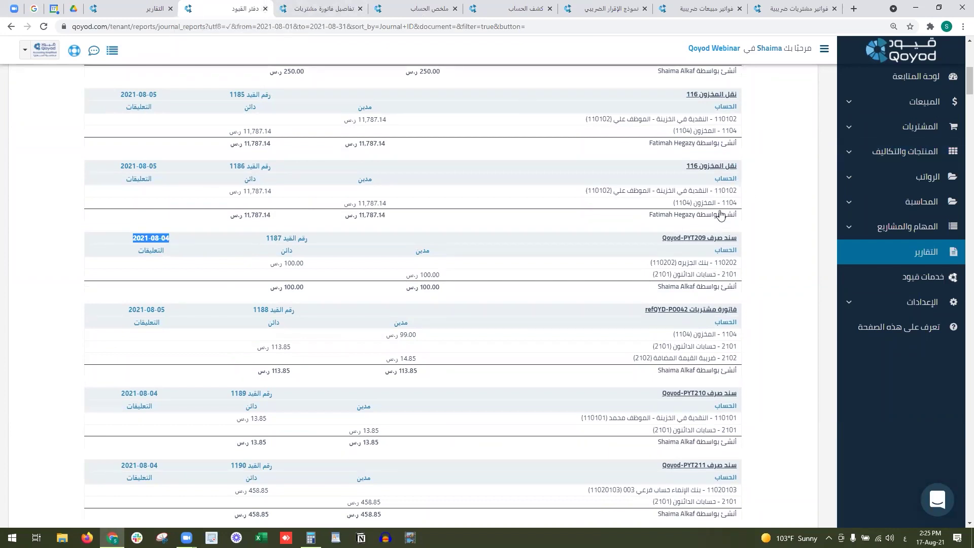
Step: View the details of purchase bill refQYD-PO042, and close both the bill and the journal report
{"action": "left_click", "coordinate": [707, 311]}
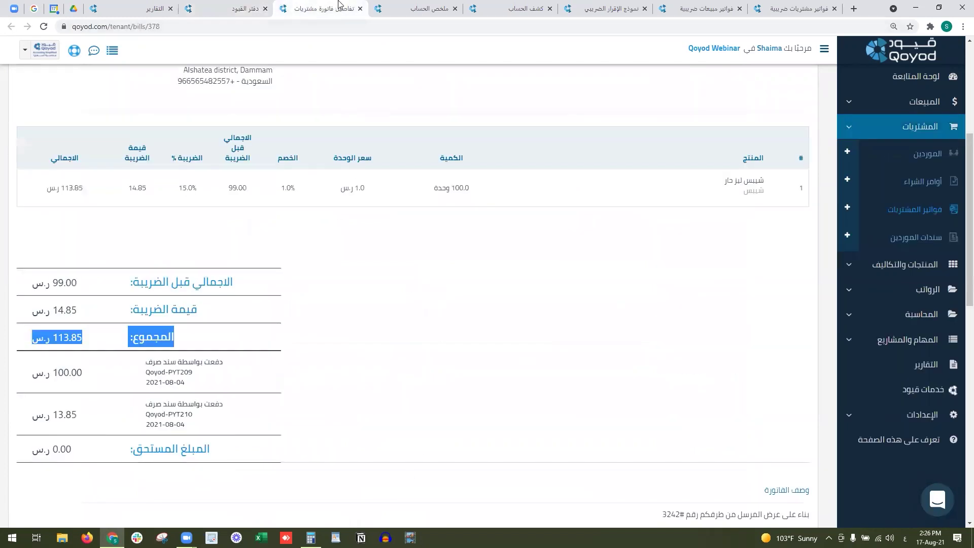
{"action": "left_click", "coordinate": [360, 8]}
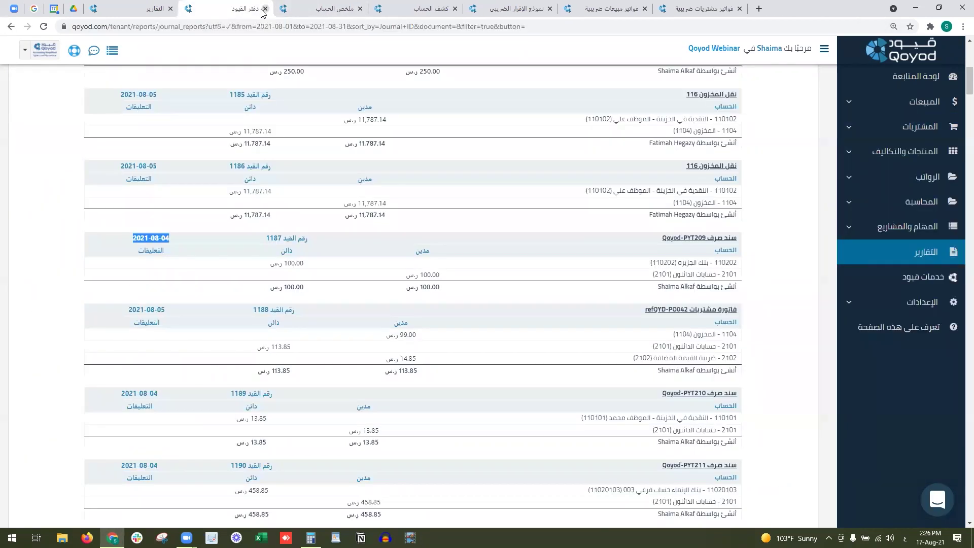
{"action": "left_click", "coordinate": [264, 8]}
Step: Generate the account summary for employee cash account 110101 from January 2021 to August 2021
{"action": "left_click", "coordinate": [758, 178]}
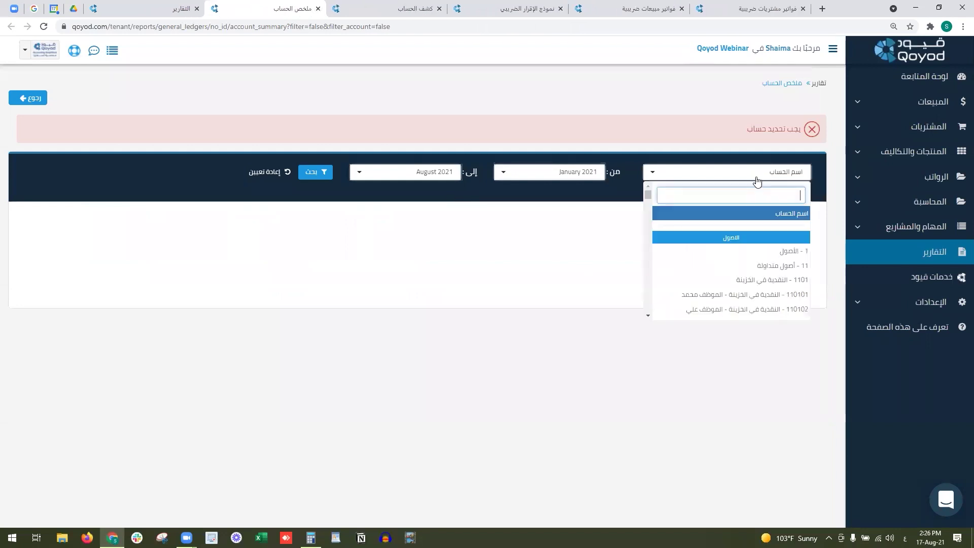
{"action": "left_click", "coordinate": [711, 294]}
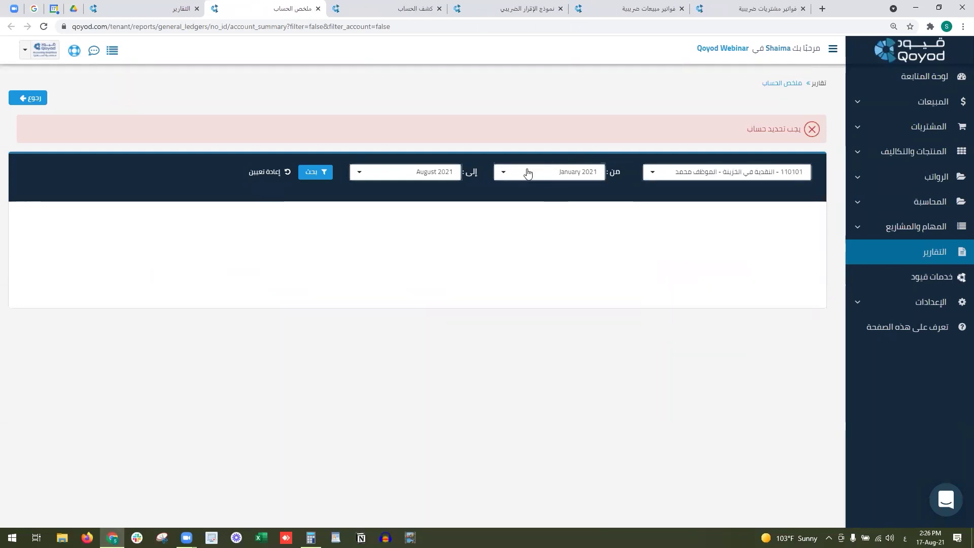
{"action": "left_click", "coordinate": [320, 177]}
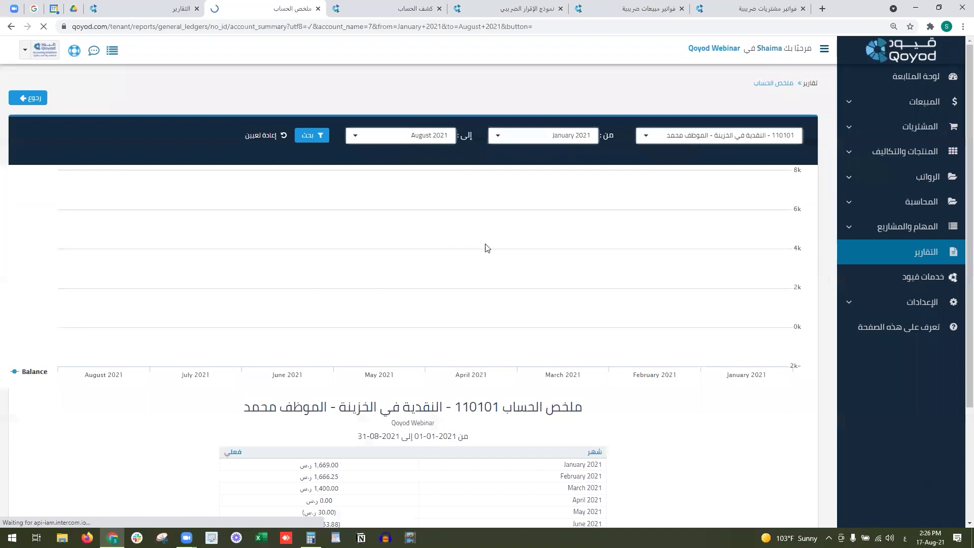
{"action": "scroll", "coordinate": [487, 248], "scroll_direction": "down", "scroll_amount": 2}
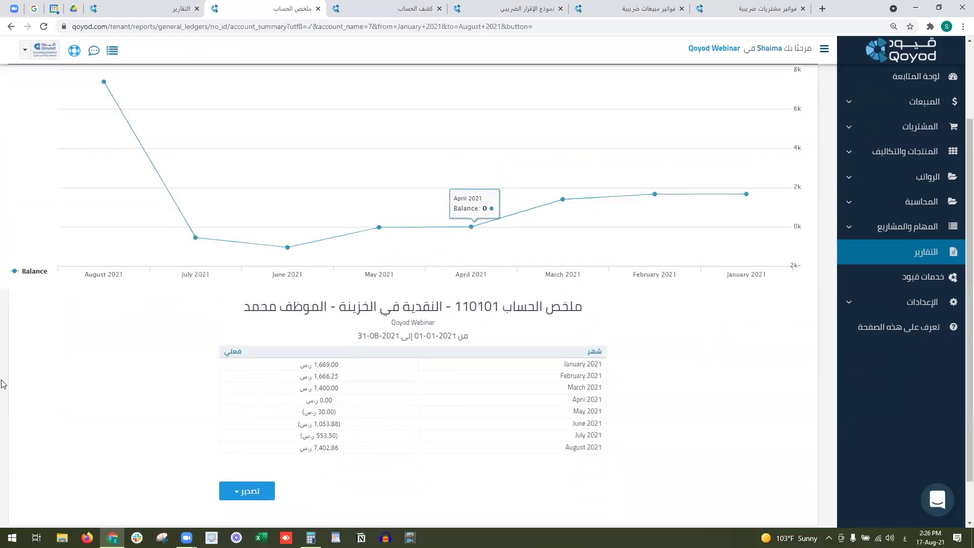
Step: Examine the account's monthly balances in the summary's line chart and the table beneath it
{"action": "mouse_move", "coordinate": [754, 202]}
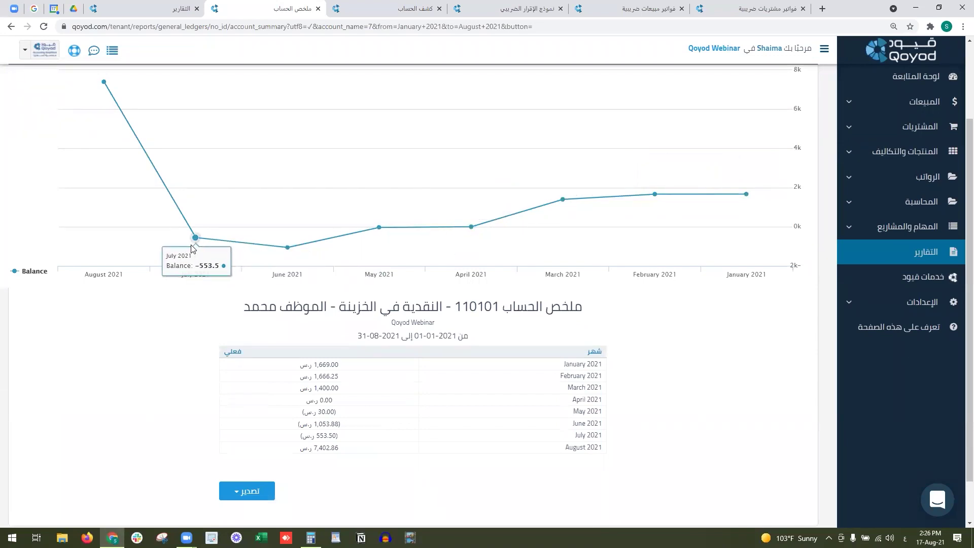
{"action": "mouse_move", "coordinate": [96, 87]}
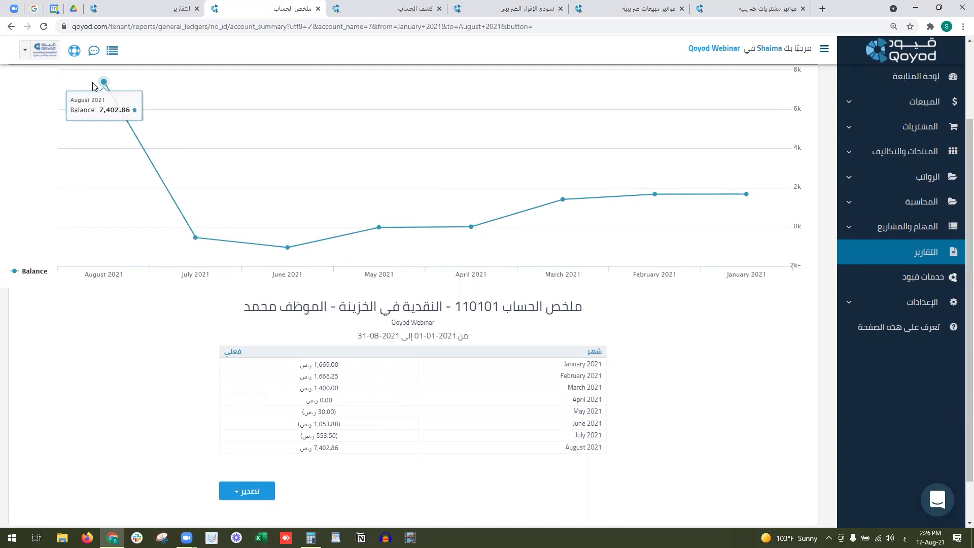
{"action": "left_click_drag", "start_coordinate": [594, 375], "coordinate": [278, 399]}
{"action": "left_click", "coordinate": [278, 399]}
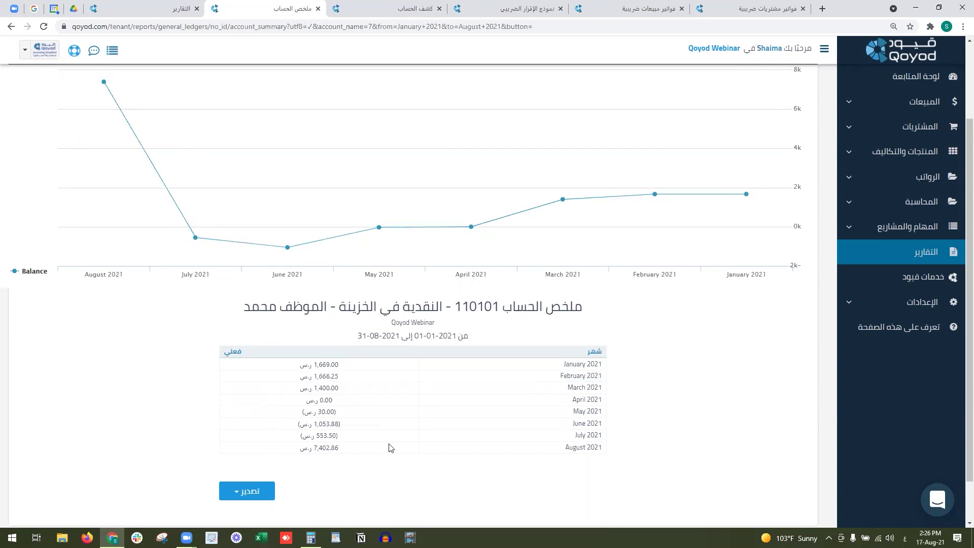
Step: Check the export formats offered for the account summary and close the report
{"action": "left_click", "coordinate": [248, 491]}
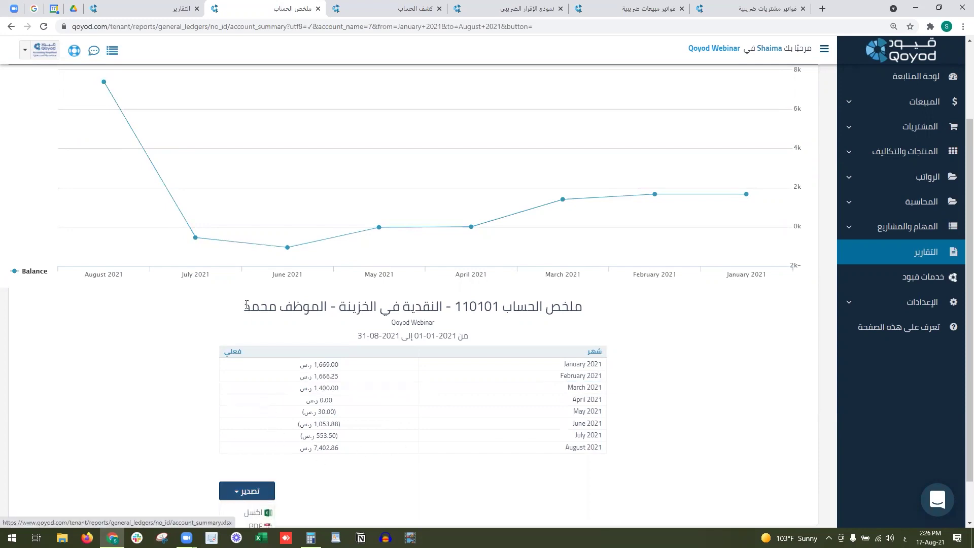
{"action": "scroll", "coordinate": [246, 304], "scroll_direction": "down", "scroll_amount": 1}
{"action": "left_click", "coordinate": [247, 476]}
{"action": "scroll", "coordinate": [523, 382], "scroll_direction": "up", "scroll_amount": 3}
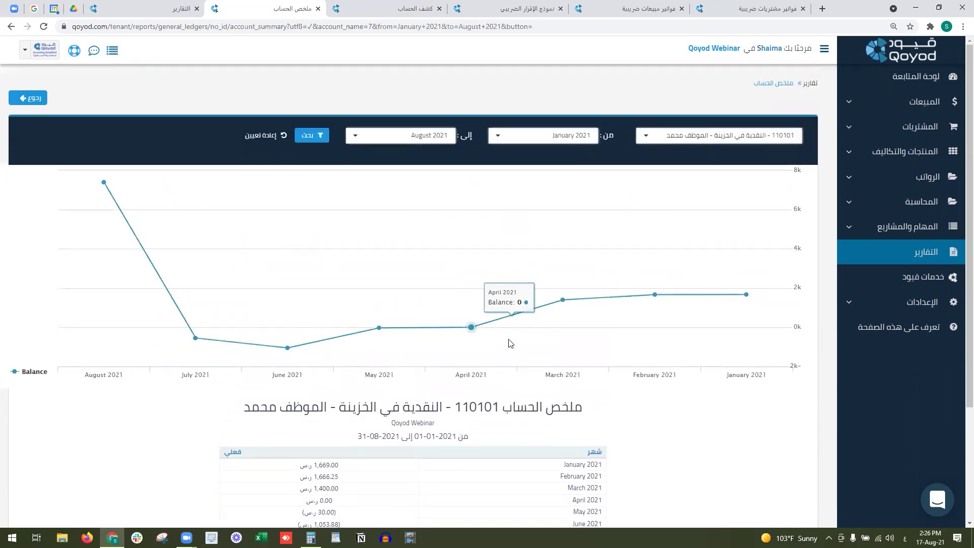
{"action": "left_click", "coordinate": [318, 9]}
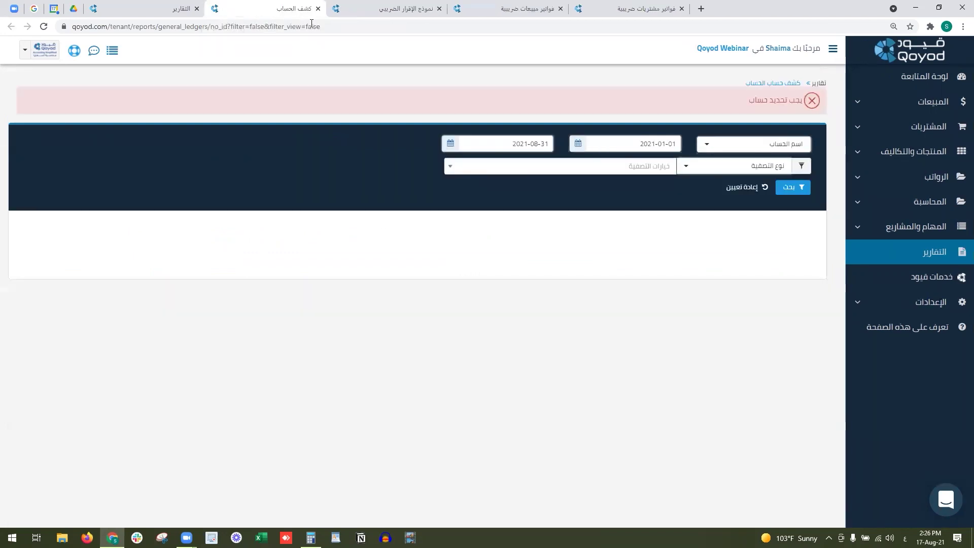
Step: Choose 1103 - حسابات المدينون (accounts receivable) as the account for the account statement
{"action": "left_click", "coordinate": [772, 147]}
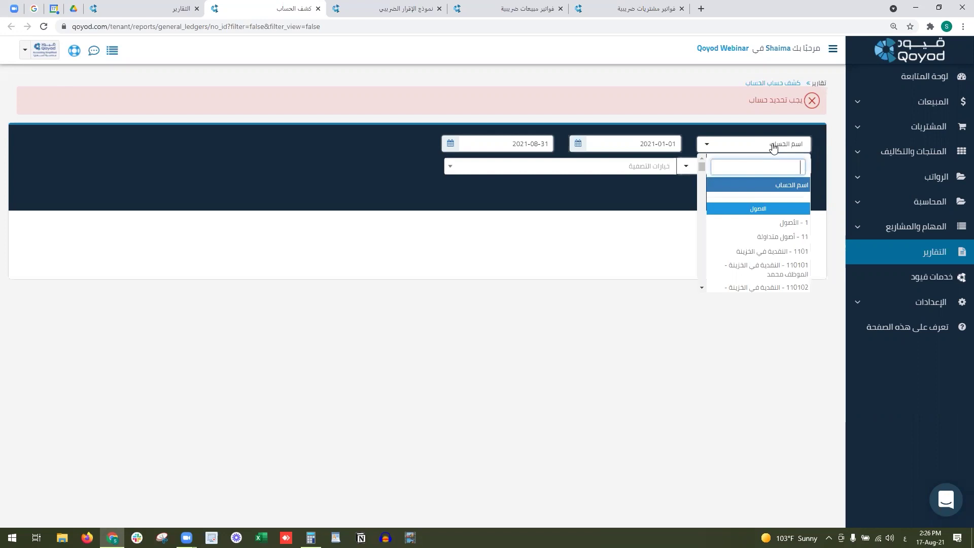
{"action": "type", "text": "المد"}
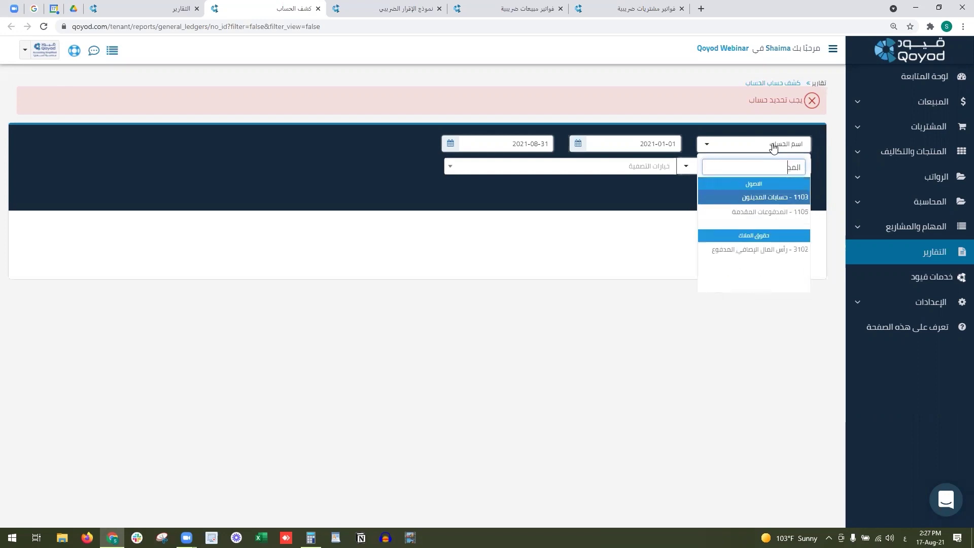
{"action": "type", "text": "ينون"}
{"action": "key", "text": "Return"}
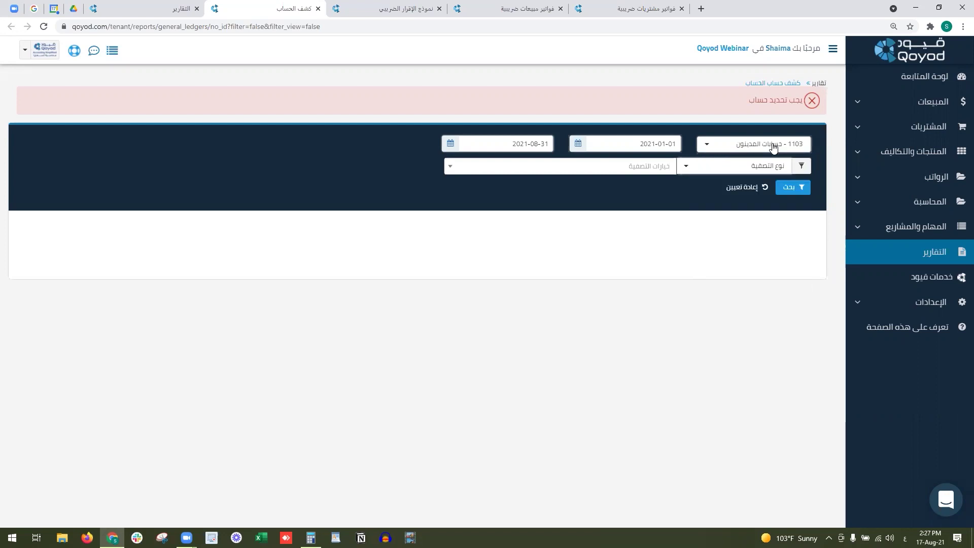
Step: Filter the account statement by customers (العملاء), choosing the customer Area 25
{"action": "left_click", "coordinate": [776, 167]}
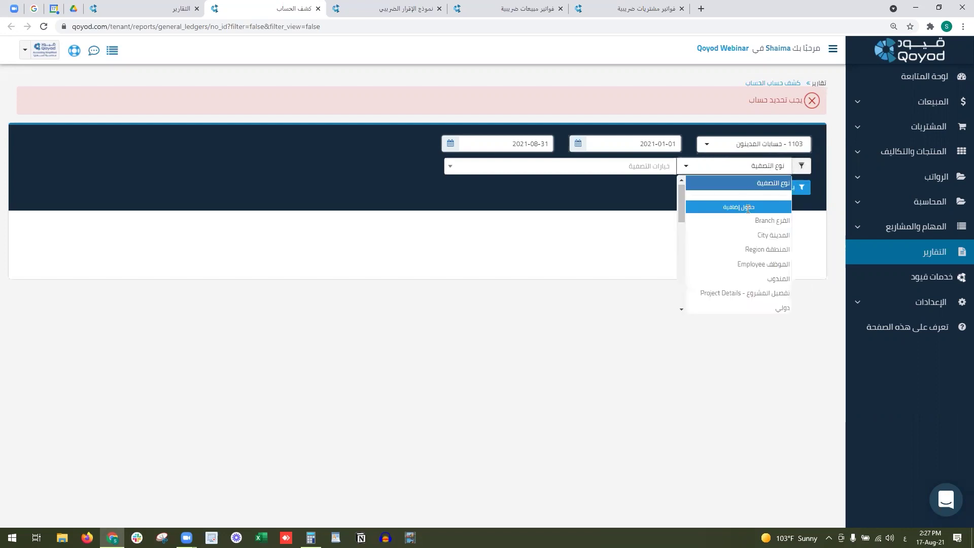
{"action": "scroll", "coordinate": [735, 249], "scroll_direction": "down", "scroll_amount": 5}
{"action": "left_click", "coordinate": [740, 266]}
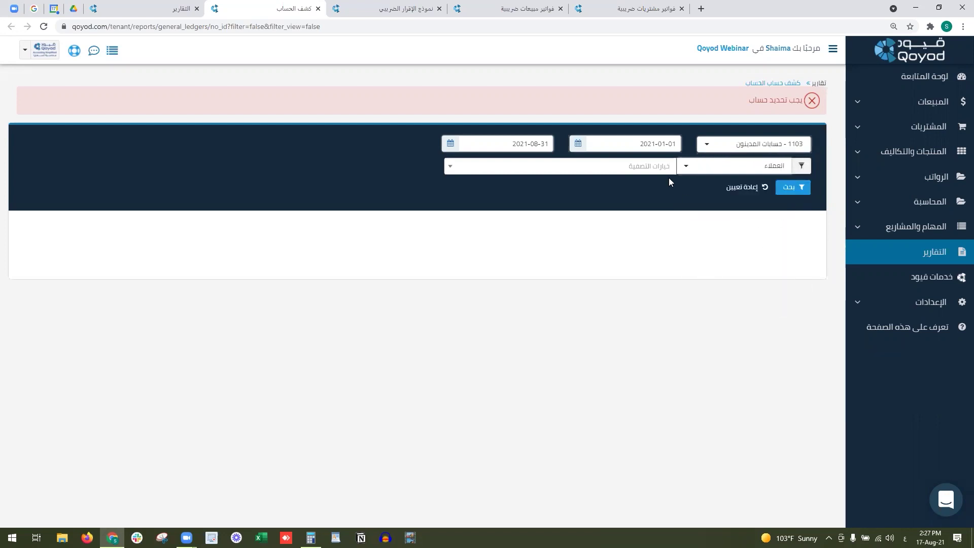
{"action": "left_click", "coordinate": [661, 167]}
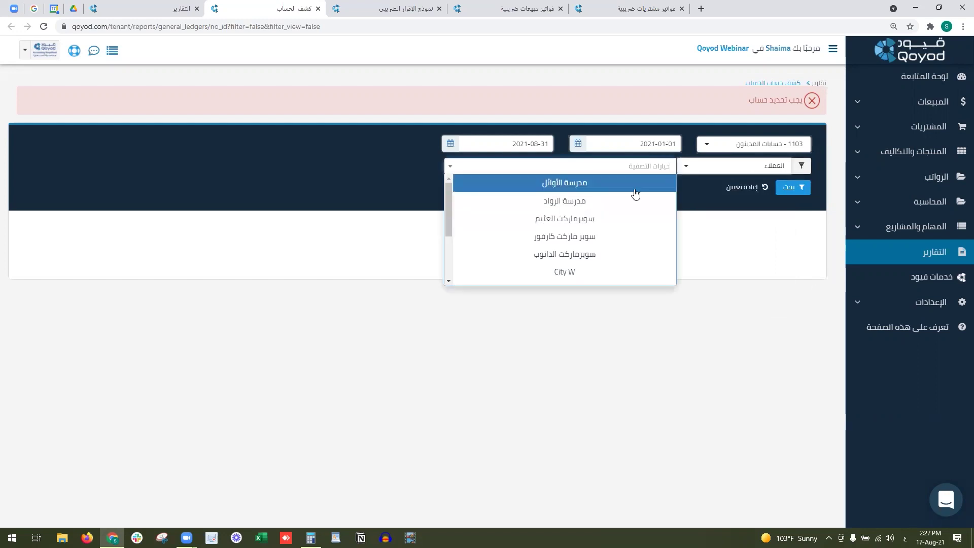
{"action": "scroll", "coordinate": [586, 240], "scroll_direction": "down", "scroll_amount": 2}
{"action": "scroll", "coordinate": [589, 240], "scroll_direction": "up", "scroll_amount": 2}
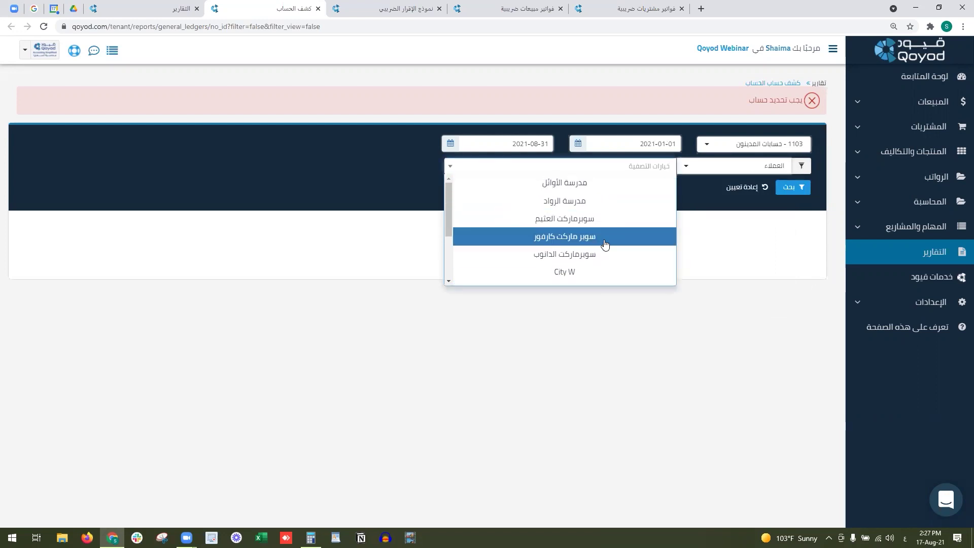
{"action": "scroll", "coordinate": [602, 243], "scroll_direction": "down", "scroll_amount": 4}
{"action": "scroll", "coordinate": [601, 238], "scroll_direction": "up", "scroll_amount": 4}
{"action": "scroll", "coordinate": [600, 239], "scroll_direction": "down", "scroll_amount": 5}
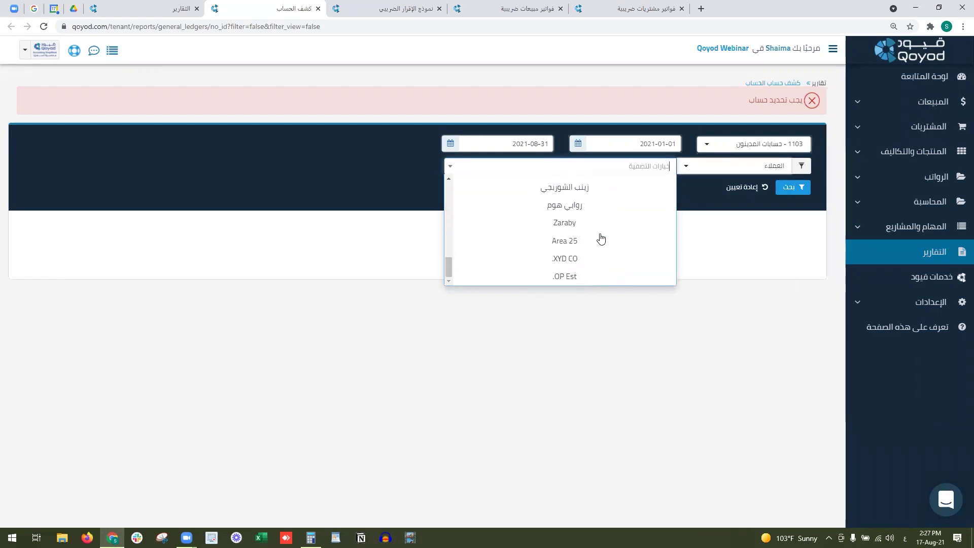
{"action": "left_click", "coordinate": [603, 243]}
Step: Set the statement's start date to 2019-01-01 and generate the account statement
{"action": "left_click", "coordinate": [670, 146]}
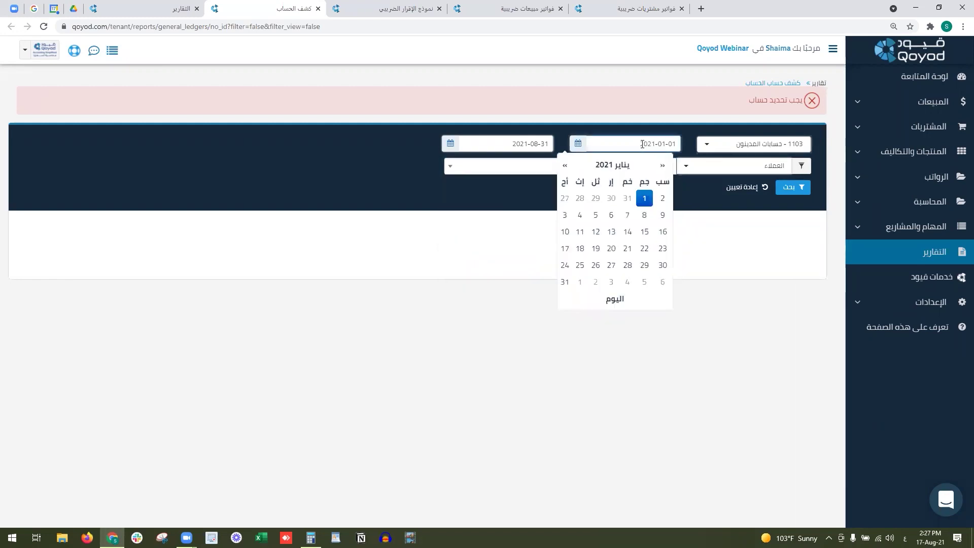
{"action": "left_click_drag", "start_coordinate": [647, 144], "coordinate": [653, 144]}
{"action": "key", "text": "BackSpace"}
{"action": "type", "text": "9"}
{"action": "left_click", "coordinate": [655, 122]}
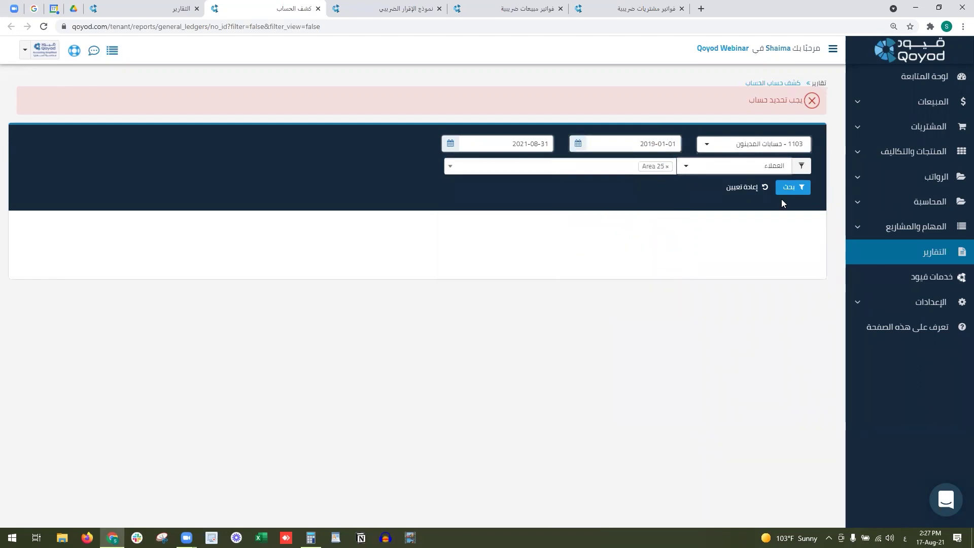
{"action": "left_click", "coordinate": [786, 187]}
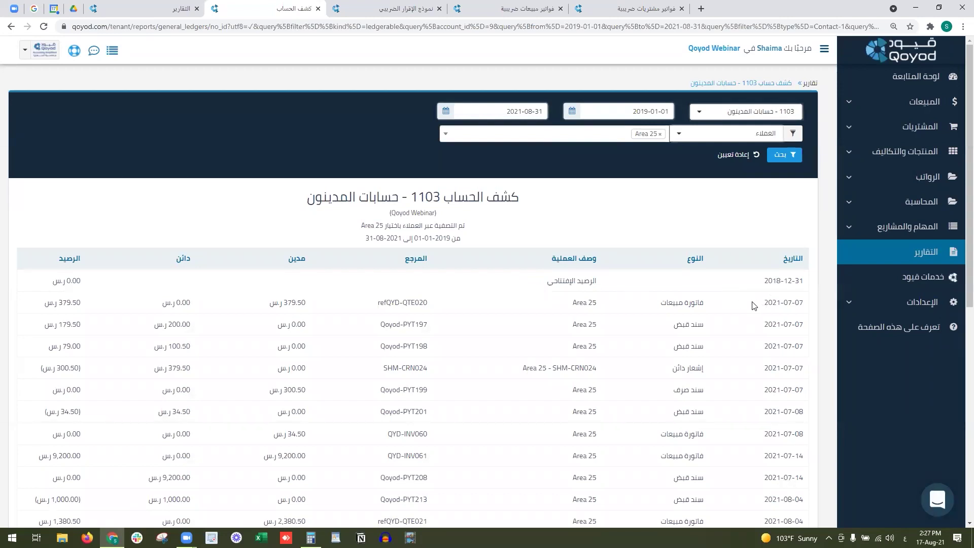
Step: Review the Area 25 statement's transactions, debit and credit columns, totals and closing balance
{"action": "left_click_drag", "start_coordinate": [739, 305], "coordinate": [584, 250]}
{"action": "left_click", "coordinate": [569, 287]}
{"action": "scroll", "coordinate": [589, 254], "scroll_direction": "down", "scroll_amount": 1}
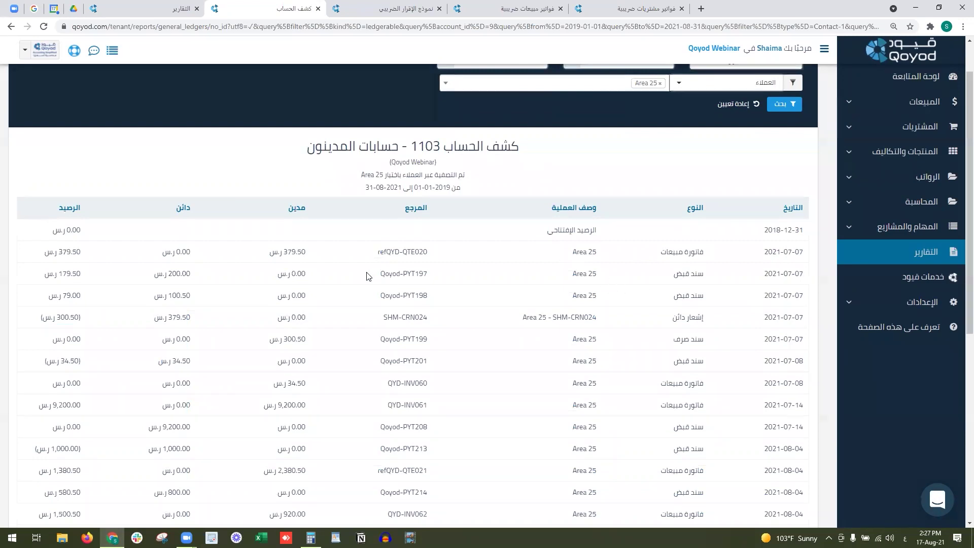
{"action": "scroll", "coordinate": [368, 276], "scroll_direction": "down", "scroll_amount": 2}
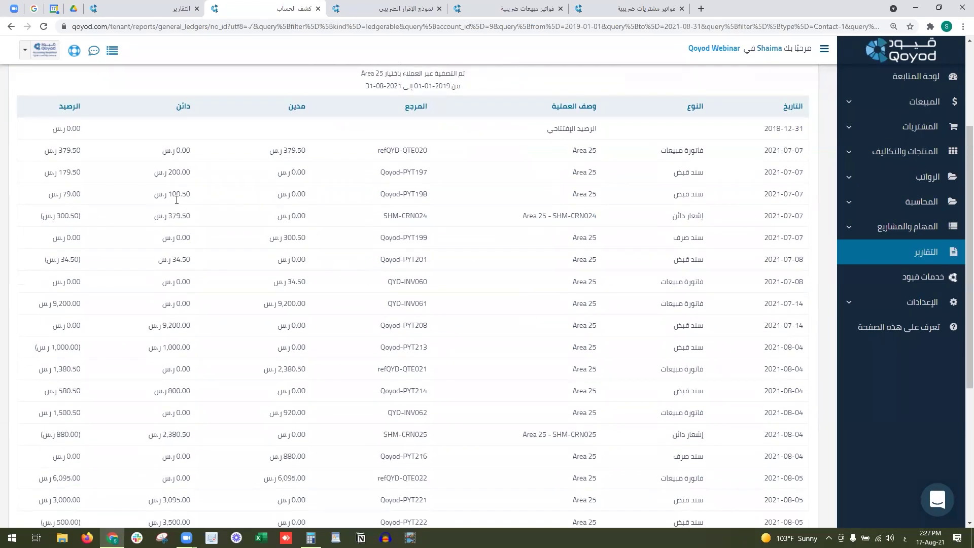
{"action": "scroll", "coordinate": [177, 199], "scroll_direction": "down", "scroll_amount": 5}
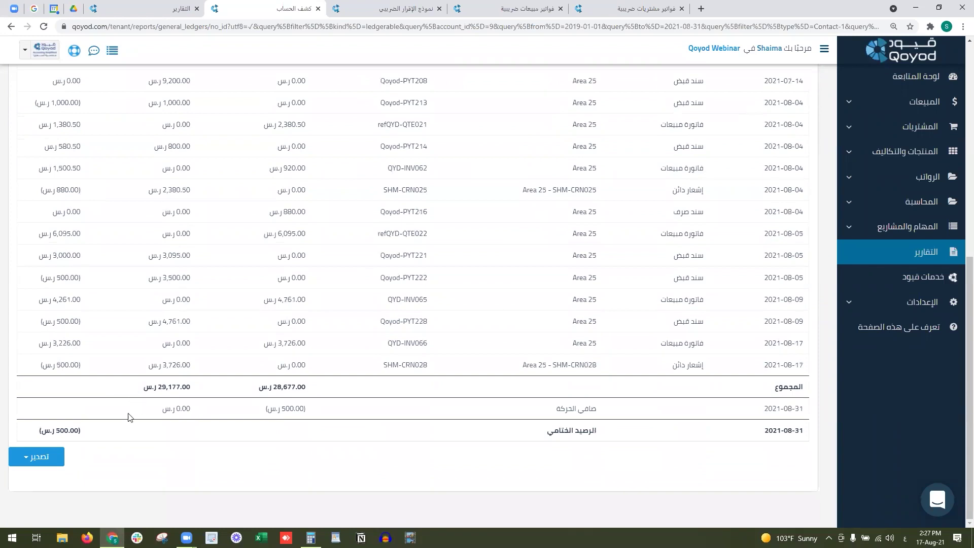
Step: Change the customer filter from Area 25 to City W and generate the account statement
{"action": "left_click_drag", "start_coordinate": [87, 434], "coordinate": [28, 430]}
{"action": "left_click", "coordinate": [56, 406]}
{"action": "scroll", "coordinate": [329, 355], "scroll_direction": "up", "scroll_amount": 8}
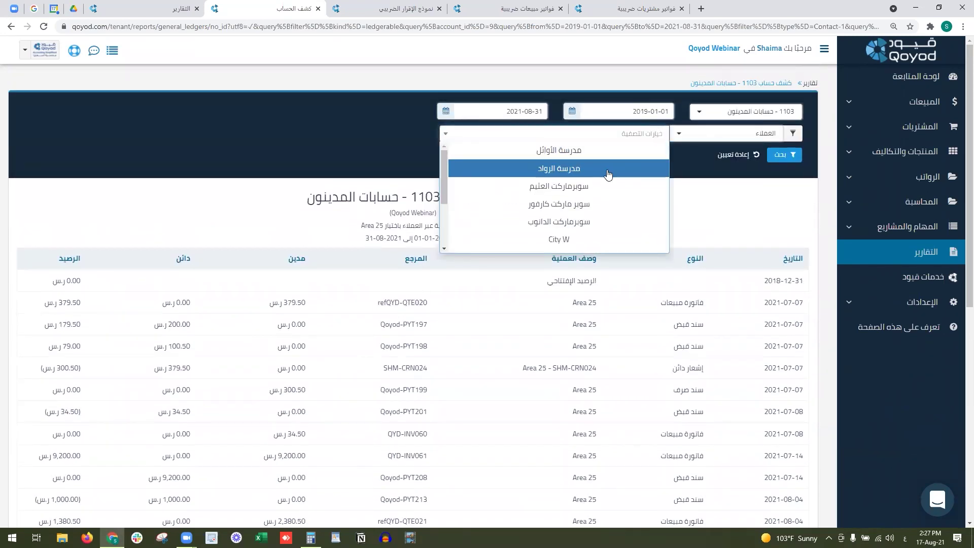
{"action": "scroll", "coordinate": [583, 195], "scroll_direction": "down", "scroll_amount": 2}
{"action": "left_click", "coordinate": [631, 158]}
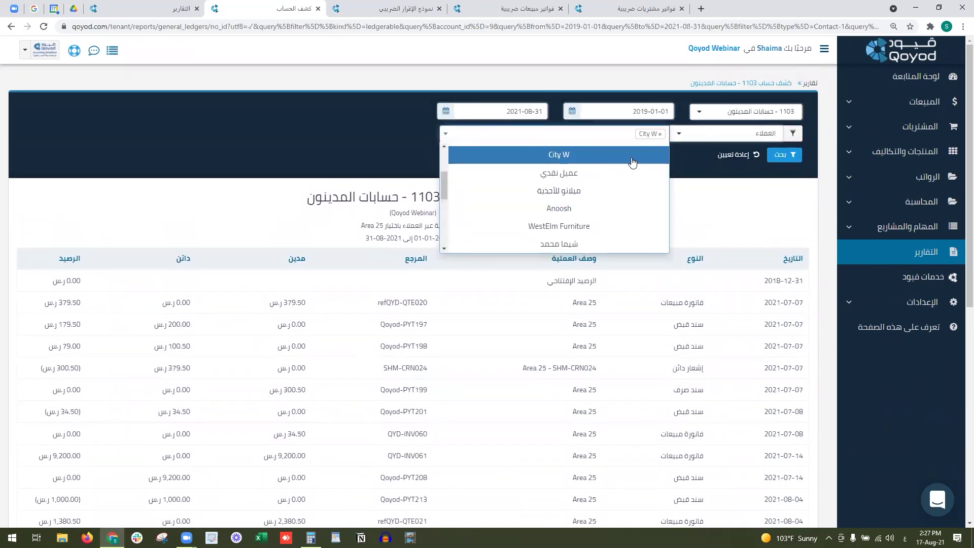
{"action": "left_click", "coordinate": [784, 154]}
Step: Review the City W statement's transactions, debit and credit totals, and closing balance
{"action": "scroll", "coordinate": [373, 385], "scroll_direction": "down", "scroll_amount": 10}
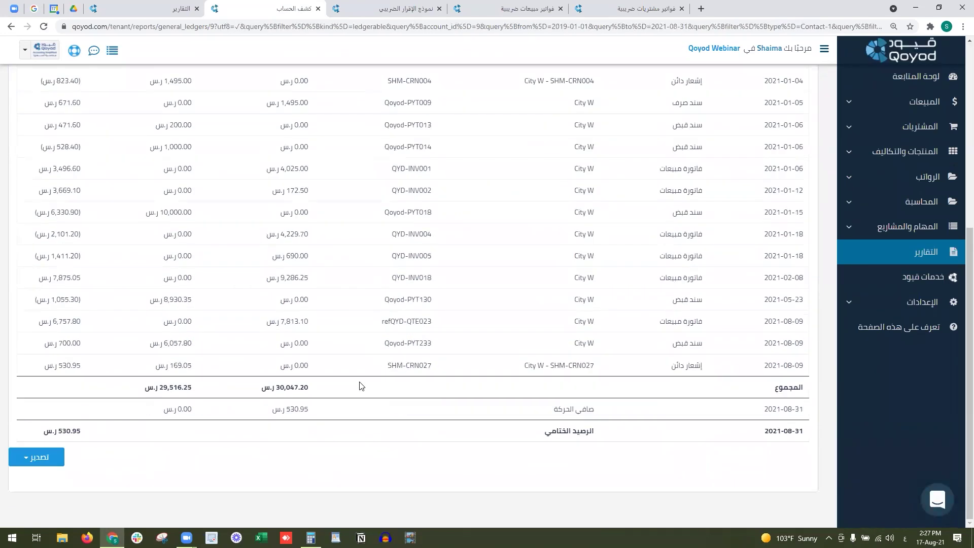
{"action": "left_click_drag", "start_coordinate": [85, 434], "coordinate": [39, 435]}
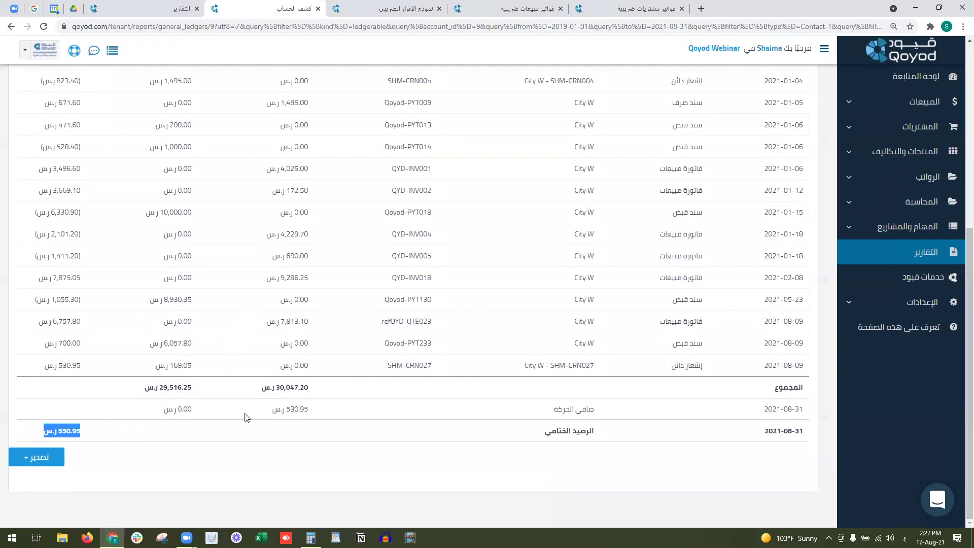
{"action": "left_click_drag", "start_coordinate": [85, 435], "coordinate": [36, 430]}
{"action": "scroll", "coordinate": [203, 369], "scroll_direction": "up", "scroll_amount": 2}
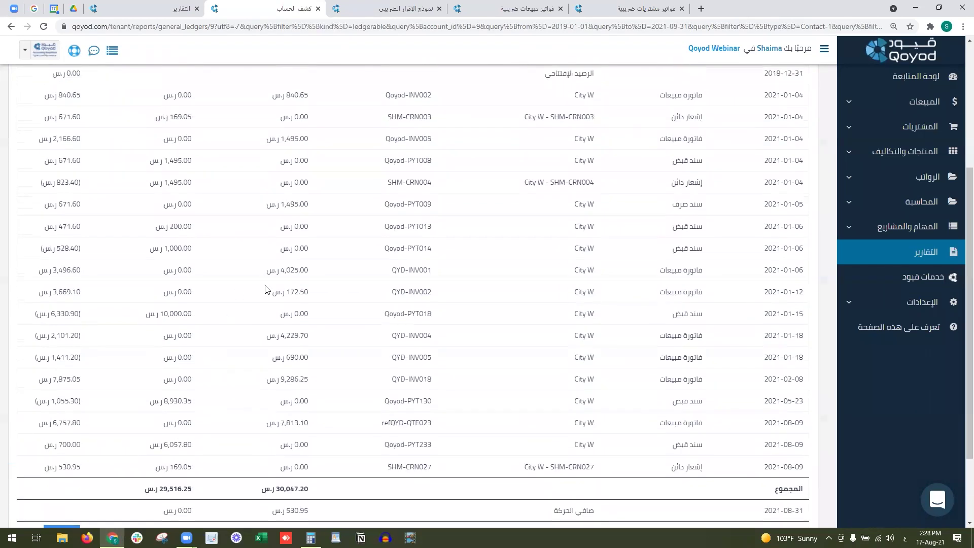
{"action": "scroll", "coordinate": [523, 197], "scroll_direction": "up", "scroll_amount": 2}
{"action": "scroll", "coordinate": [358, 312], "scroll_direction": "up", "scroll_amount": 2}
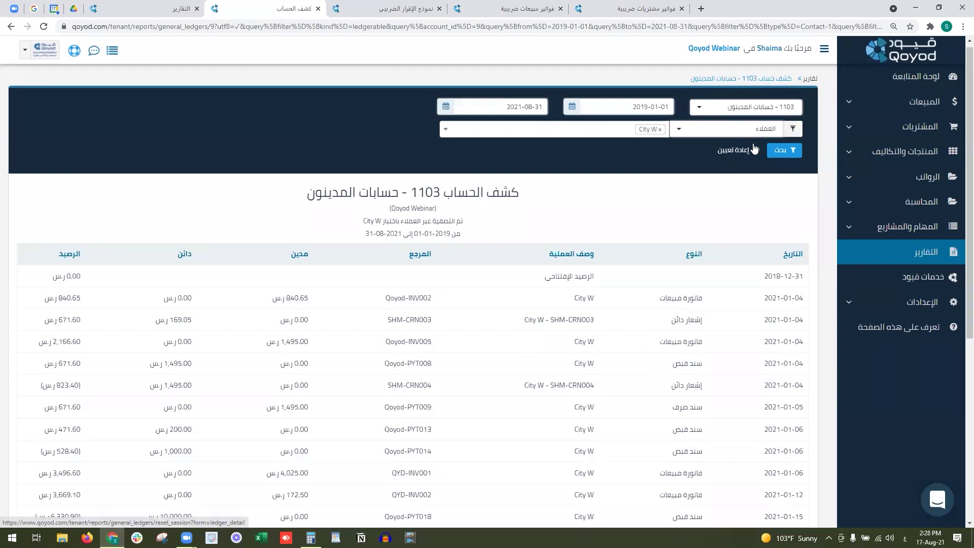
Step: Choose account 2101 - حسابات الدائنون (accounts payable) and set the filter type to suppliers (الموردين)
{"action": "left_click", "coordinate": [748, 114]}
{"action": "type", "text": "الدائنو"}
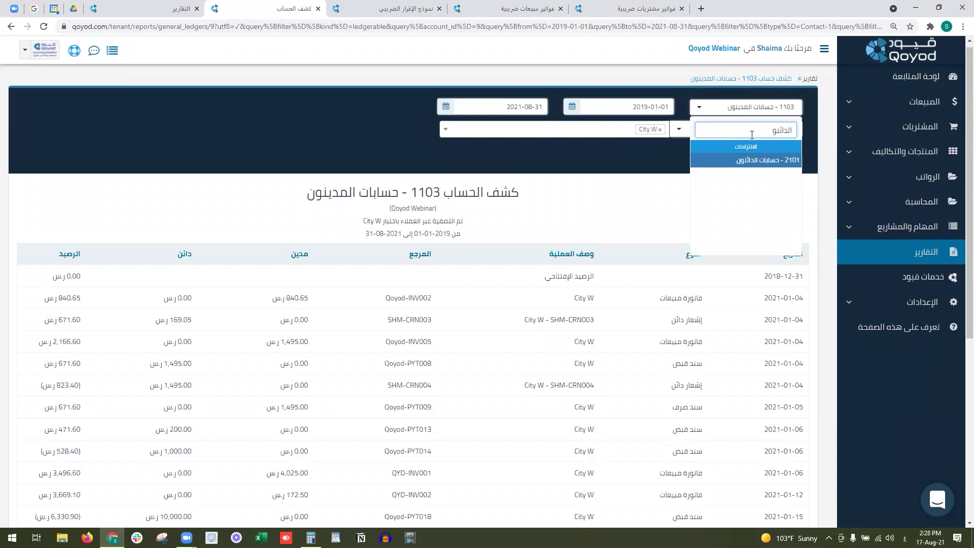
{"action": "left_click", "coordinate": [742, 160]}
{"action": "left_click", "coordinate": [721, 130]}
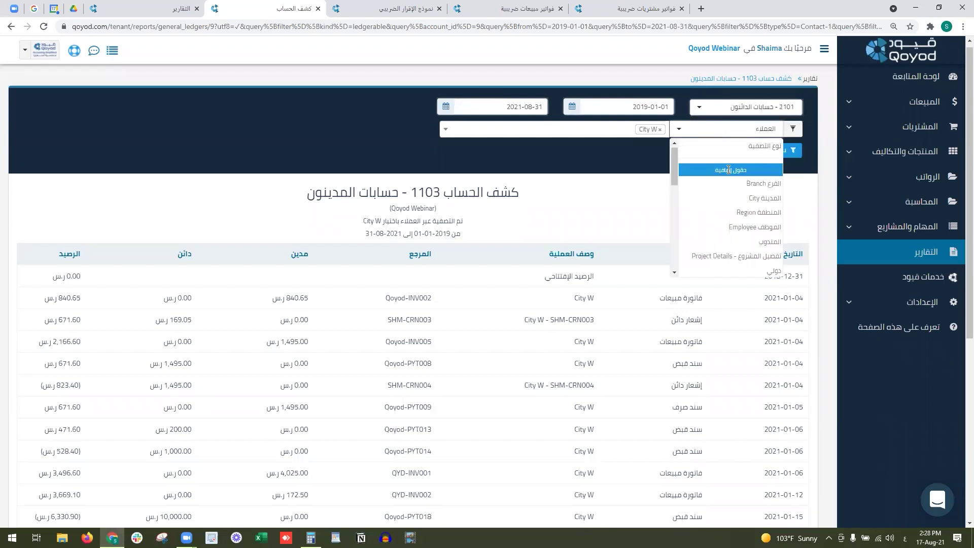
{"action": "scroll", "coordinate": [730, 202], "scroll_direction": "down", "scroll_amount": 3}
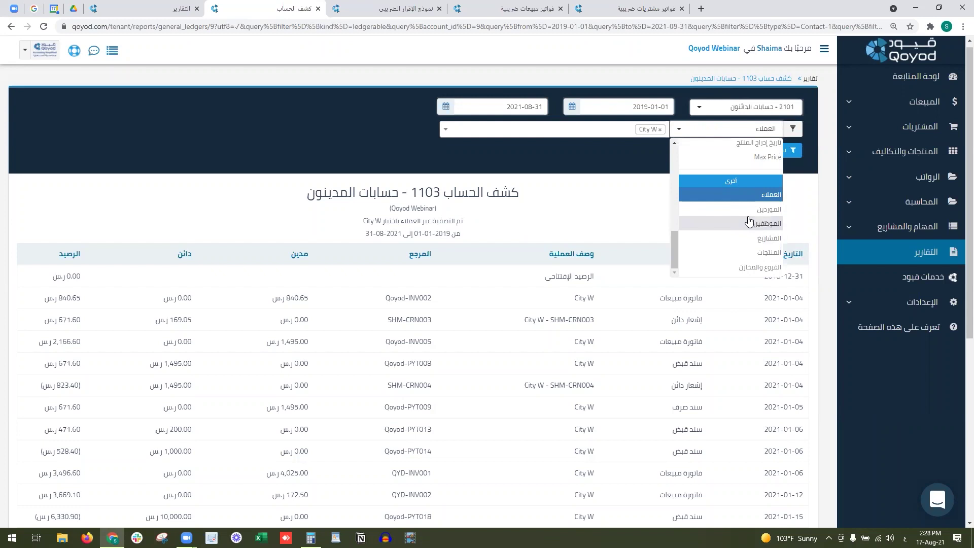
{"action": "left_click", "coordinate": [749, 219]}
Step: Select ABC Company as the supplier to filter by and generate the account statement
{"action": "left_click", "coordinate": [634, 130]}
{"action": "scroll", "coordinate": [599, 210], "scroll_direction": "down", "scroll_amount": 1}
{"action": "scroll", "coordinate": [599, 210], "scroll_direction": "down", "scroll_amount": 5}
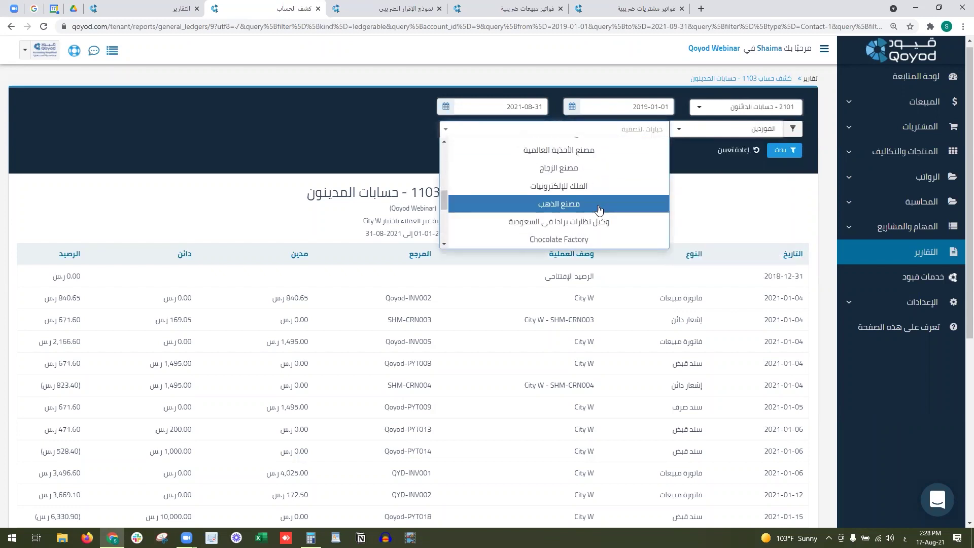
{"action": "scroll", "coordinate": [599, 210], "scroll_direction": "down", "scroll_amount": 5}
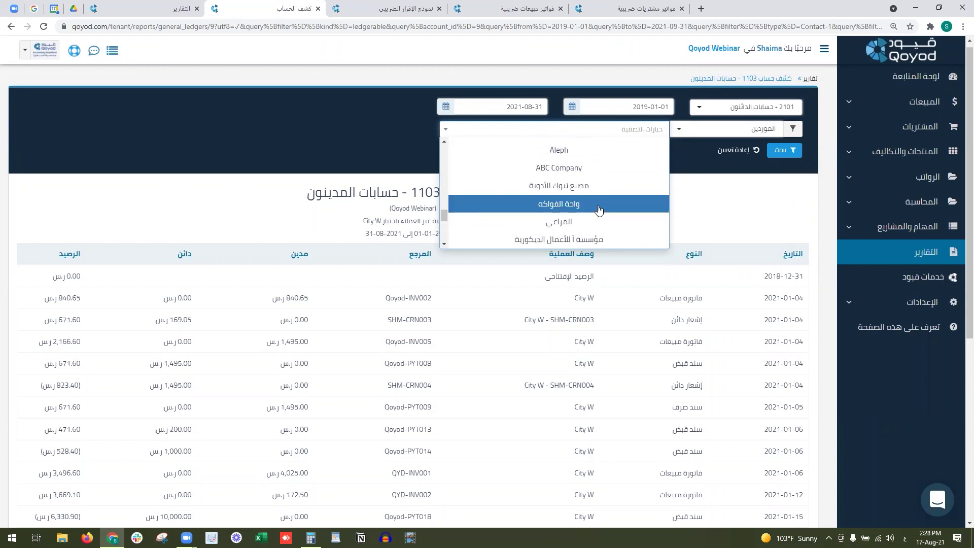
{"action": "left_click", "coordinate": [613, 170]}
{"action": "left_click", "coordinate": [784, 152]}
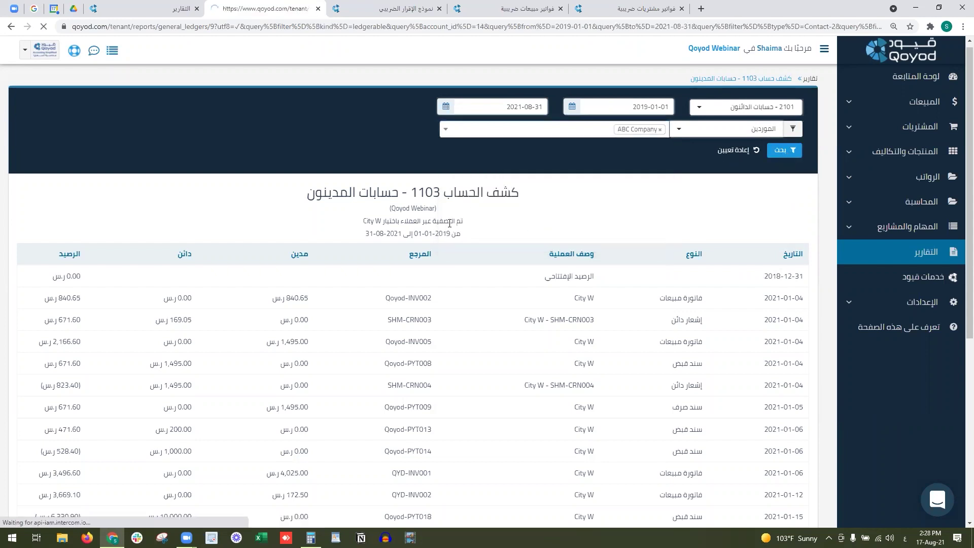
Step: Review the ABC Company statement's transactions and closing balance, and show its Excel and PDF export options
{"action": "scroll", "coordinate": [411, 291], "scroll_direction": "down", "scroll_amount": 4}
{"action": "scroll", "coordinate": [406, 238], "scroll_direction": "up", "scroll_amount": 2}
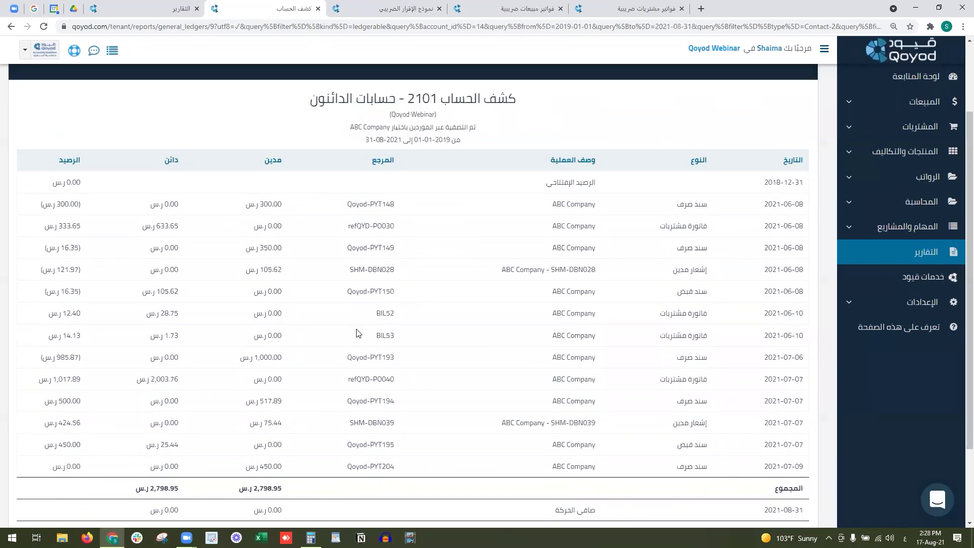
{"action": "scroll", "coordinate": [78, 524], "scroll_direction": "down", "scroll_amount": 1}
{"action": "left_click_drag", "start_coordinate": [51, 483], "coordinate": [97, 484]}
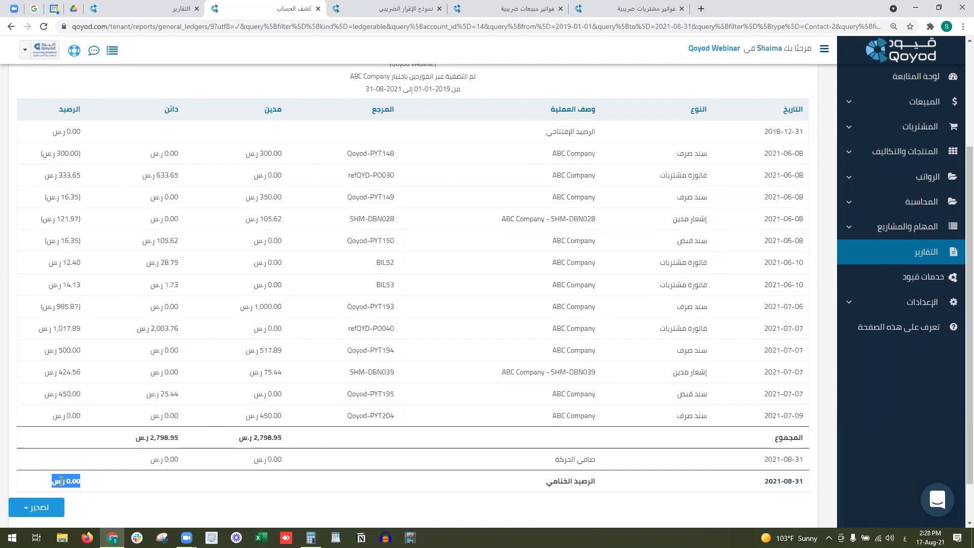
{"action": "left_click", "coordinate": [44, 507]}
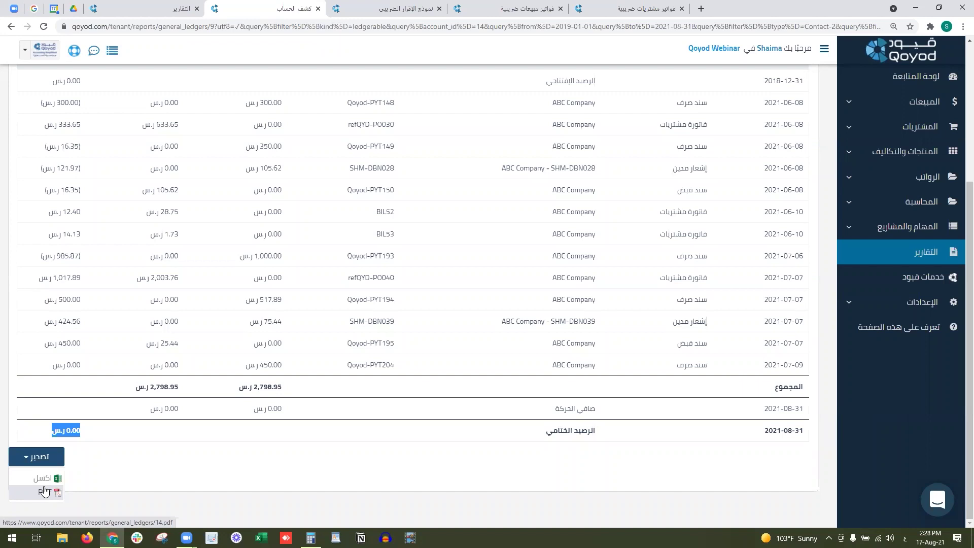
{"action": "left_click", "coordinate": [44, 490]}
{"action": "scroll", "coordinate": [144, 431], "scroll_direction": "up", "scroll_amount": 4}
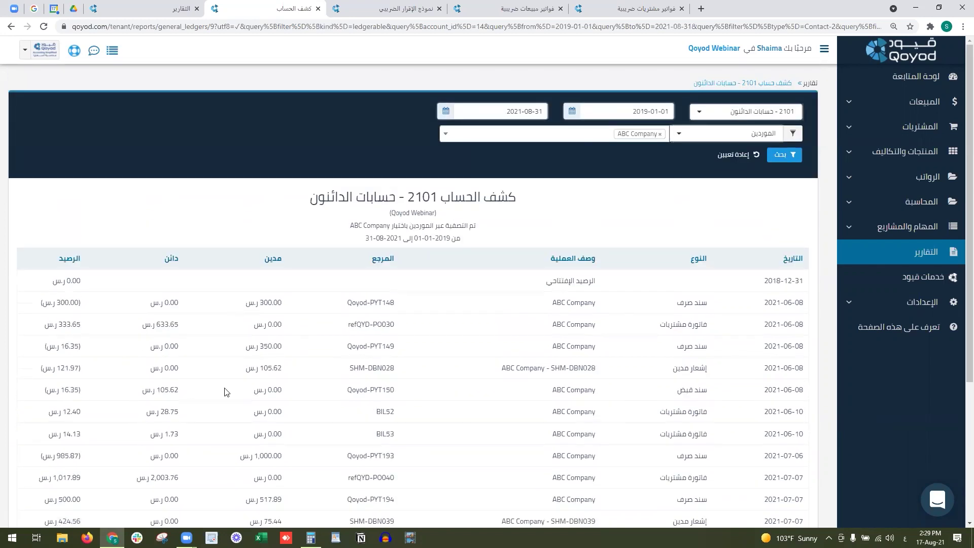
Step: Close the account statement and generate the tax return form for the monthly period (شهري) of أغسطس 2021
{"action": "left_click", "coordinate": [318, 10]}
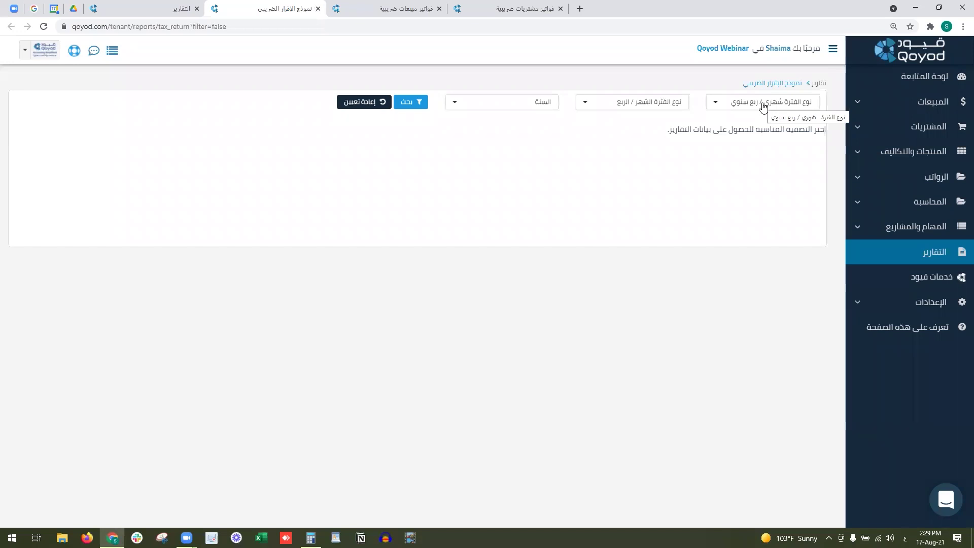
{"action": "left_click", "coordinate": [763, 107]}
{"action": "left_click", "coordinate": [750, 133]}
{"action": "left_click", "coordinate": [669, 101]}
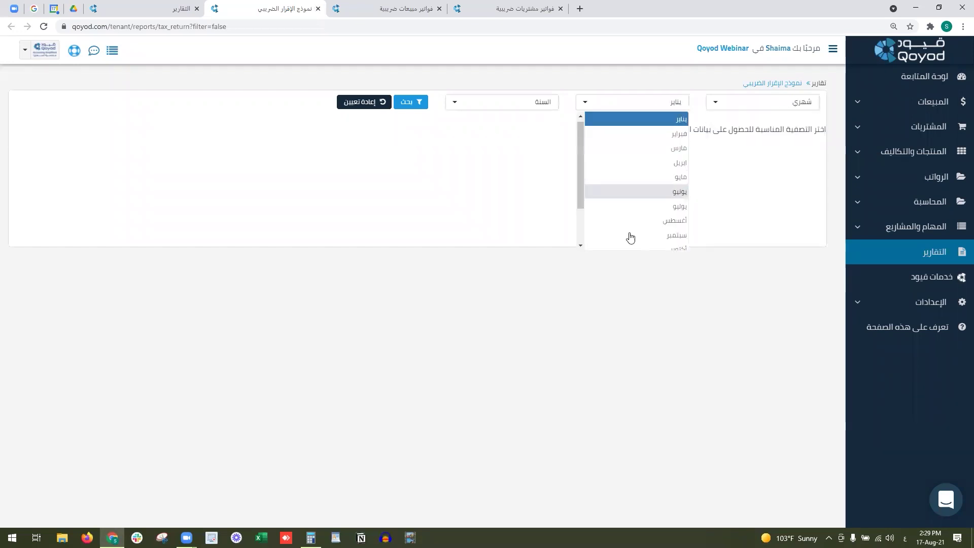
{"action": "left_click", "coordinate": [628, 222]}
{"action": "left_click", "coordinate": [514, 107]}
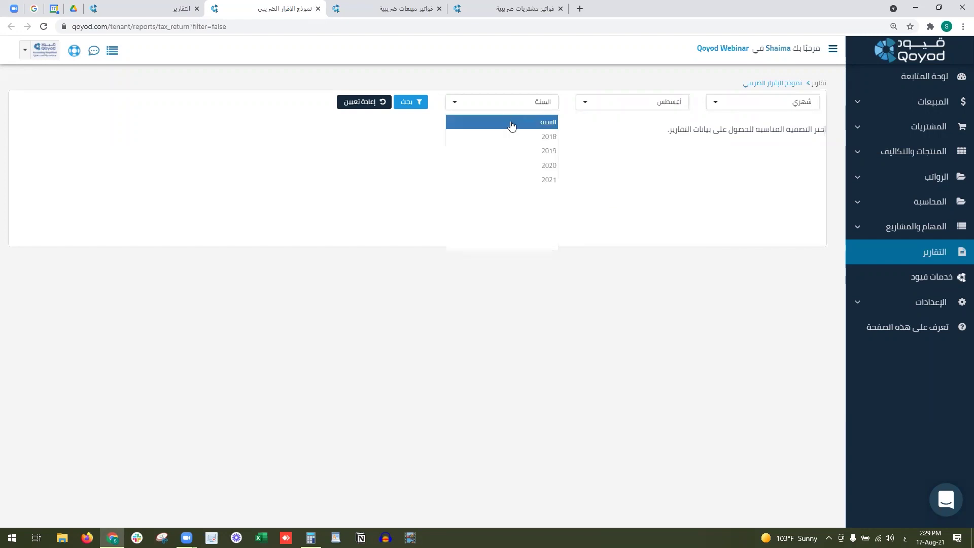
{"action": "left_click", "coordinate": [507, 181]}
{"action": "left_click", "coordinate": [411, 102]}
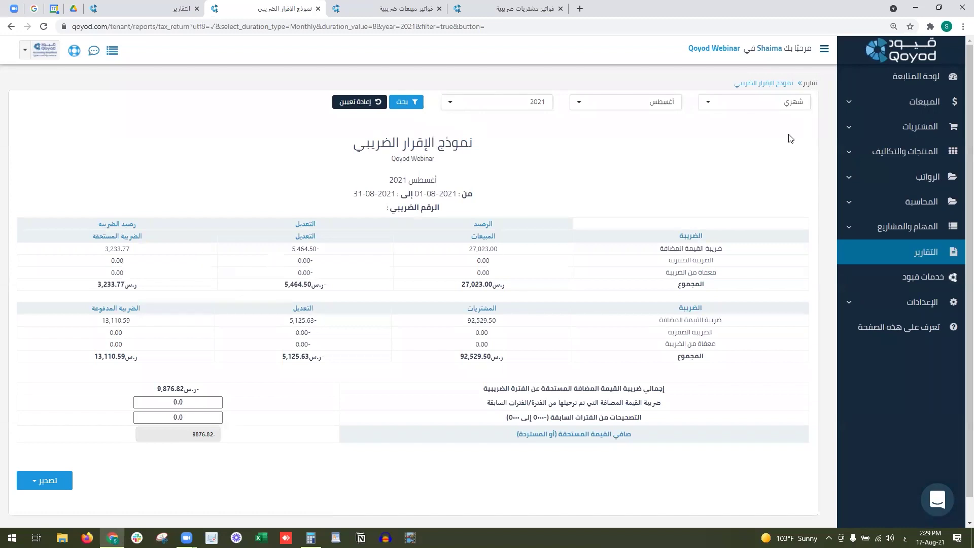
Step: Switch the tax return to quarterly (ربع سنوي) and generate it for the second quarter (الربع الثاني) of 2021
{"action": "left_click", "coordinate": [738, 110]}
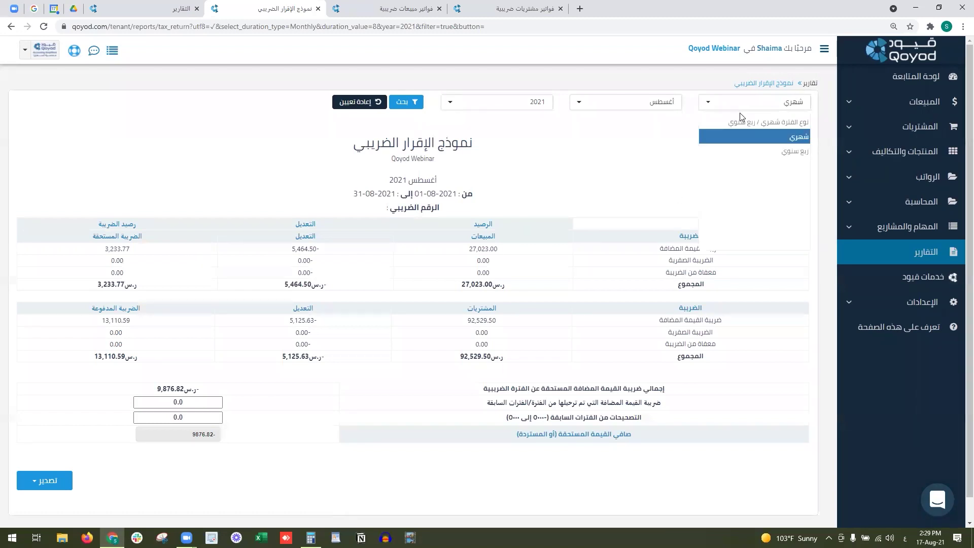
{"action": "left_click", "coordinate": [743, 152]}
{"action": "left_click", "coordinate": [637, 104]}
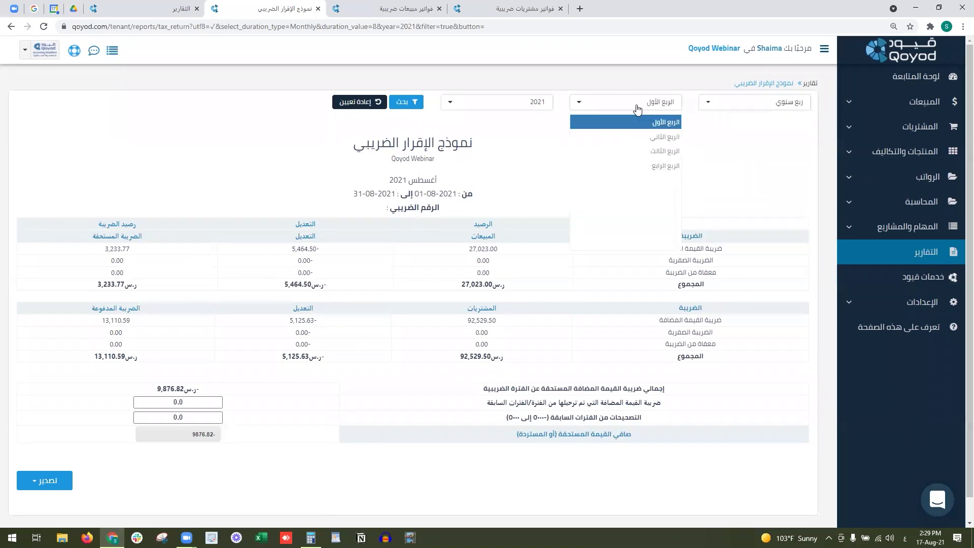
{"action": "left_click", "coordinate": [654, 136]}
{"action": "left_click", "coordinate": [416, 104]}
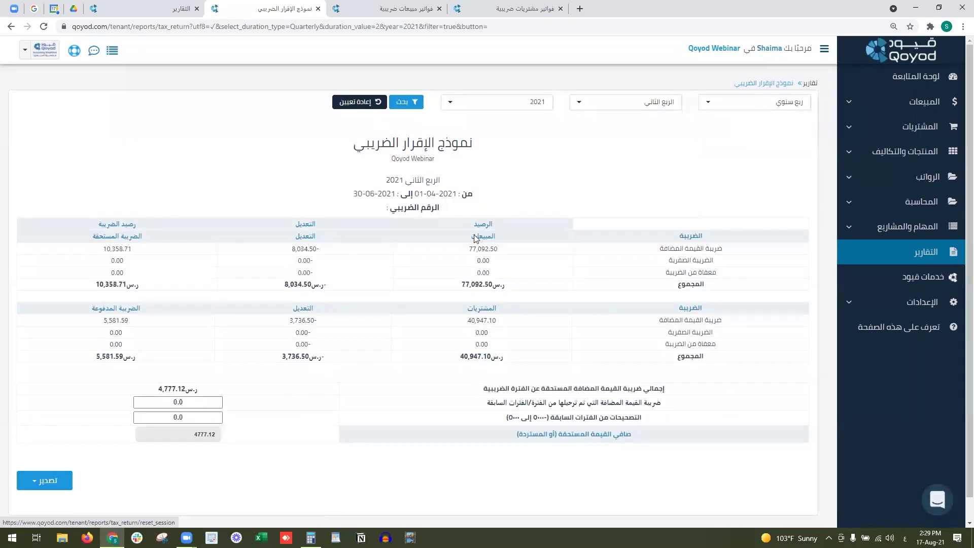
Step: Review the tax return's title and period heading, and the available period types
{"action": "left_click_drag", "start_coordinate": [459, 140], "coordinate": [385, 152]}
{"action": "left_click_drag", "start_coordinate": [441, 180], "coordinate": [382, 166]}
{"action": "left_click", "coordinate": [722, 111]}
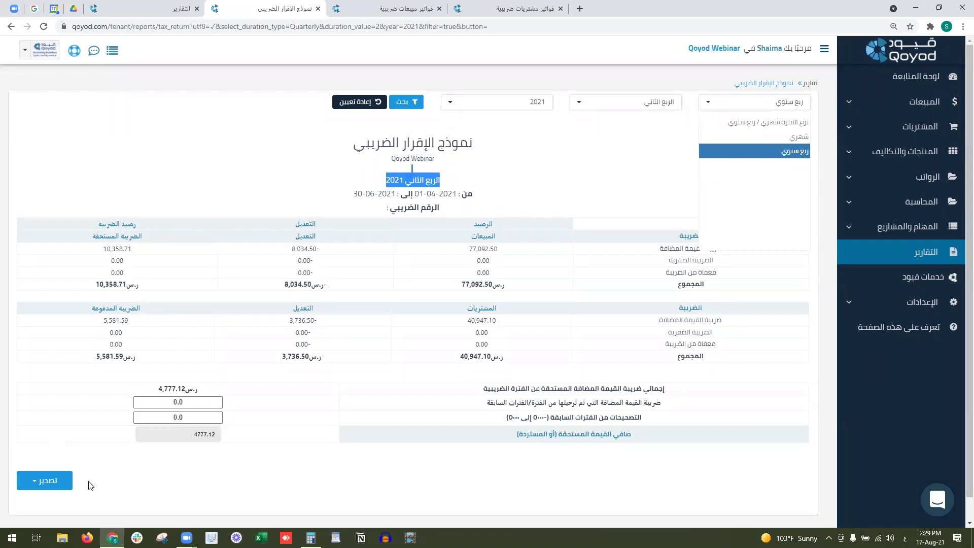
{"action": "left_click", "coordinate": [248, 142]}
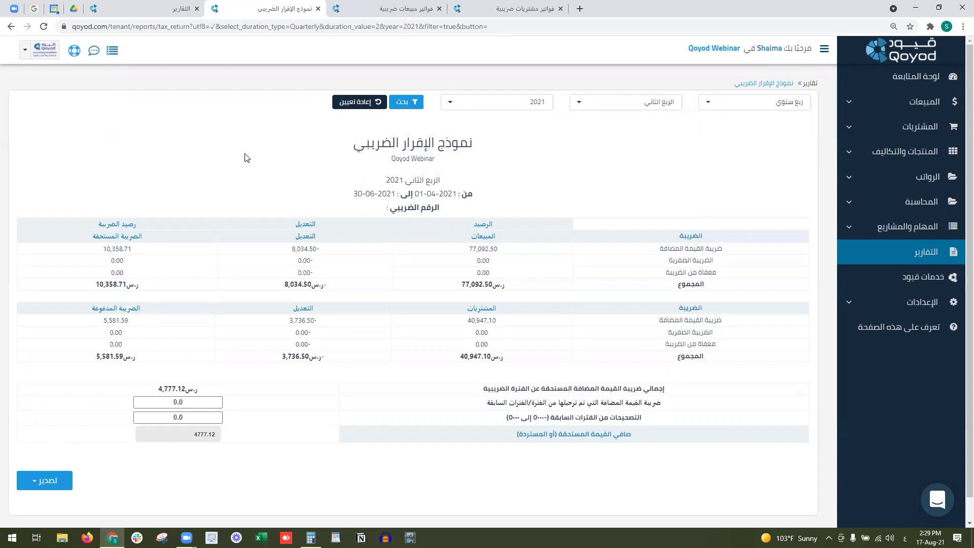
Step: Close the tax return and generate the tax sales invoices report from 2021-01-01 to 2021-03-31
{"action": "left_click", "coordinate": [318, 9]}
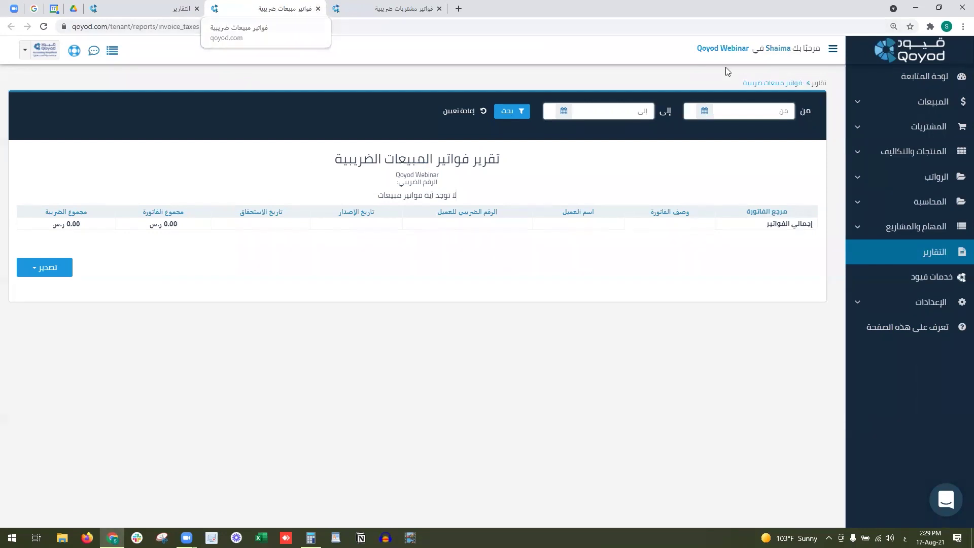
{"action": "left_click", "coordinate": [730, 111]}
{"action": "left_click", "coordinate": [734, 133]}
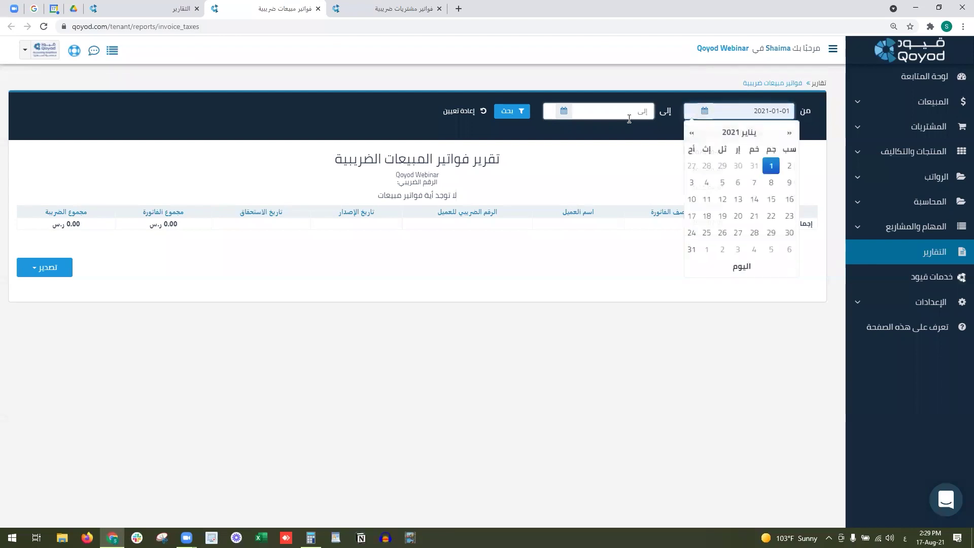
{"action": "left_click", "coordinate": [626, 113]}
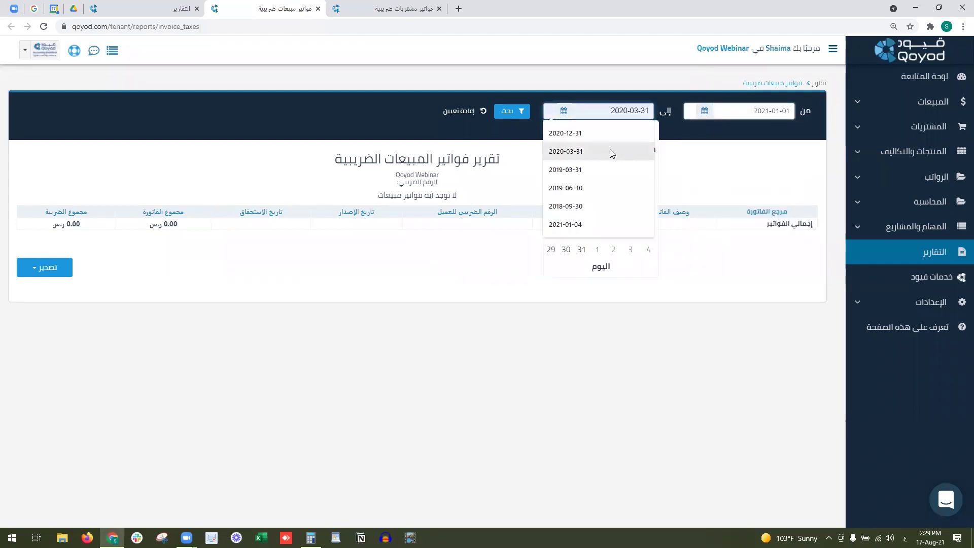
{"action": "left_click", "coordinate": [610, 151]}
{"action": "left_click", "coordinate": [627, 111]}
{"action": "key", "text": "BackSpace"}
{"action": "type", "text": "1"}
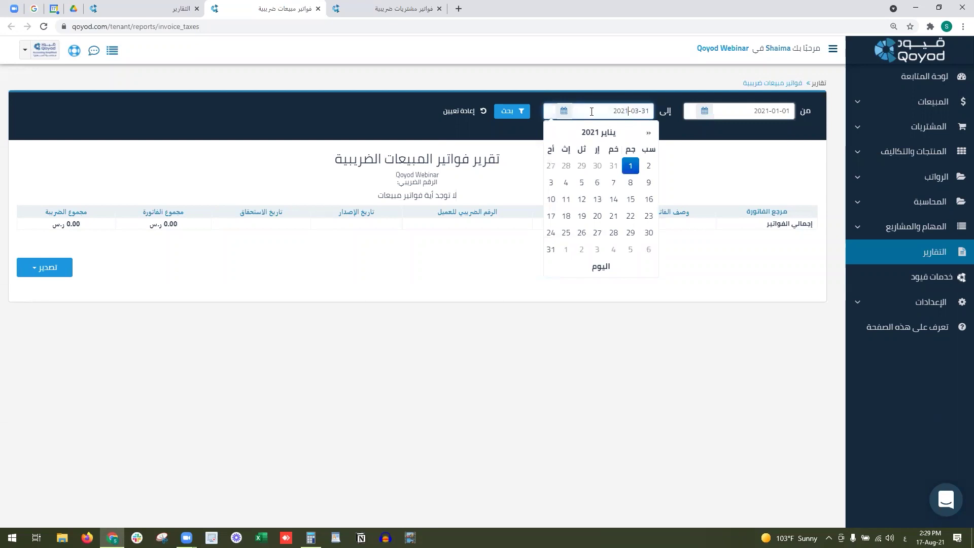
{"action": "left_click", "coordinate": [513, 111]}
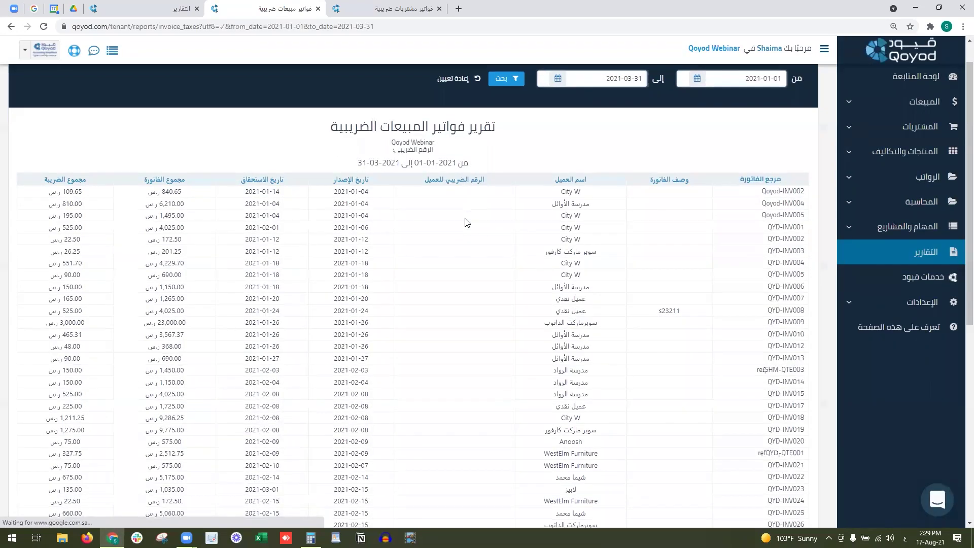
Step: Examine the tax sales invoices report's title, its invoice rows, and columns such as invoice reference, description and customer tax number
{"action": "scroll", "coordinate": [483, 147], "scroll_direction": "down", "scroll_amount": 1}
{"action": "left_click_drag", "start_coordinate": [483, 108], "coordinate": [384, 108]}
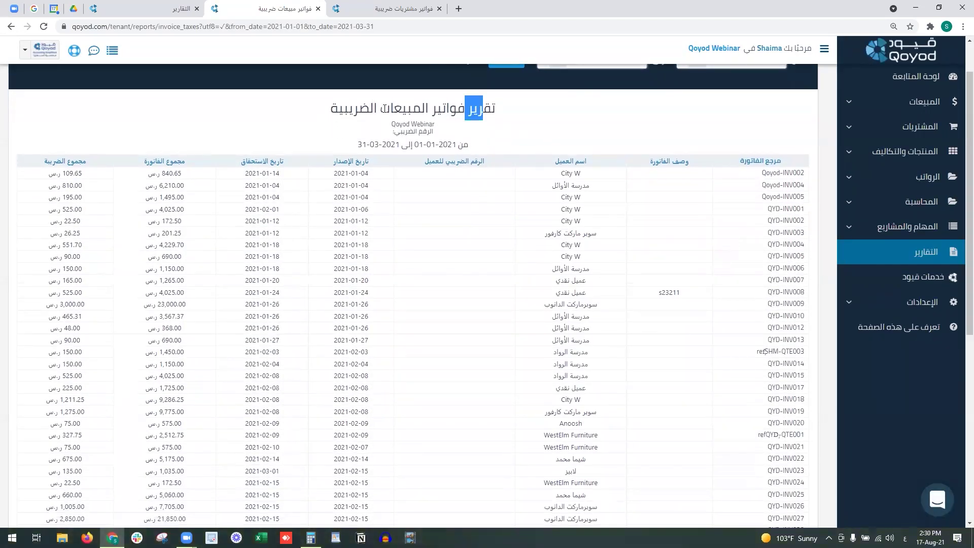
{"action": "left_click", "coordinate": [343, 108]}
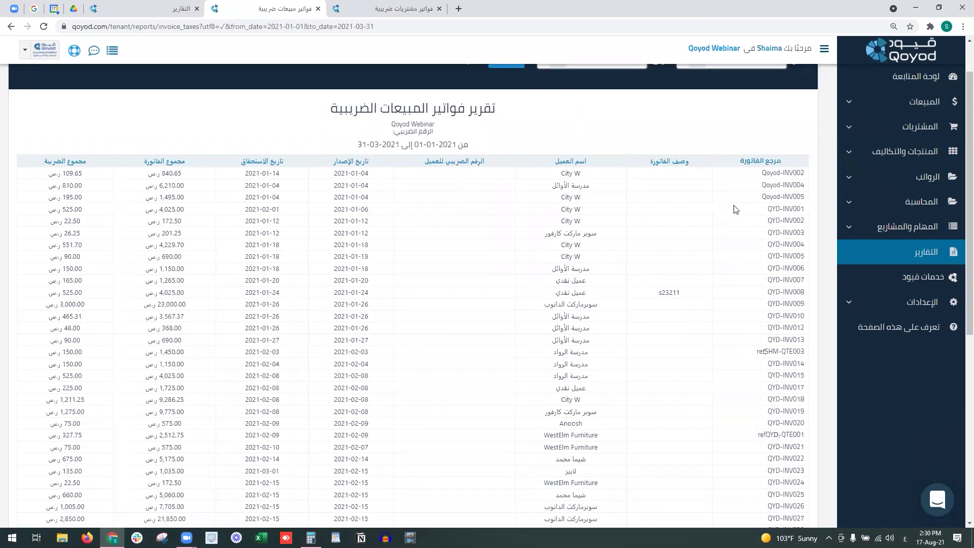
{"action": "left_click_drag", "start_coordinate": [773, 161], "coordinate": [645, 170]}
{"action": "left_click", "coordinate": [605, 156]}
{"action": "left_click_drag", "start_coordinate": [970, 144], "coordinate": [958, 301]}
{"action": "scroll", "coordinate": [513, 254], "scroll_direction": "up", "scroll_amount": 6}
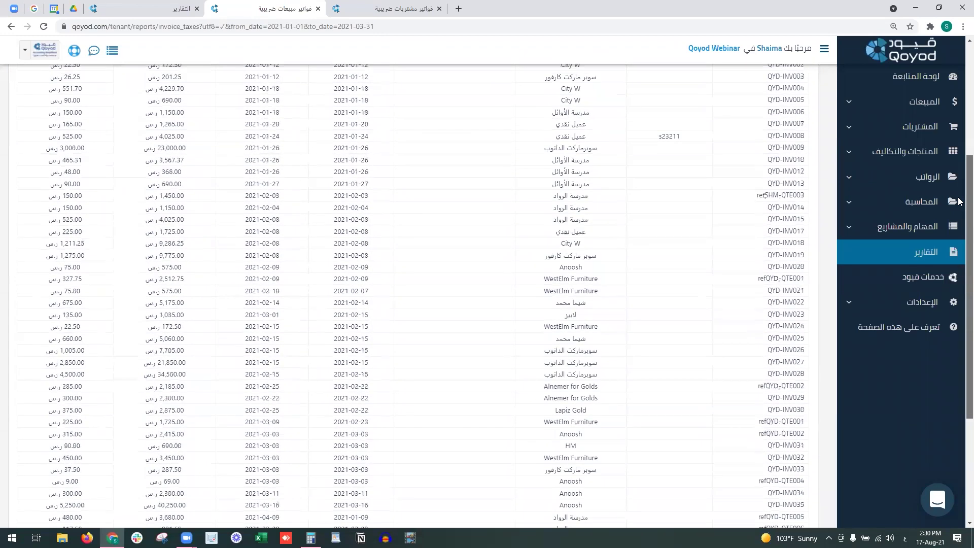
{"action": "left_click_drag", "start_coordinate": [456, 150], "coordinate": [513, 149]}
{"action": "scroll", "coordinate": [514, 145], "scroll_direction": "up", "scroll_amount": 2}
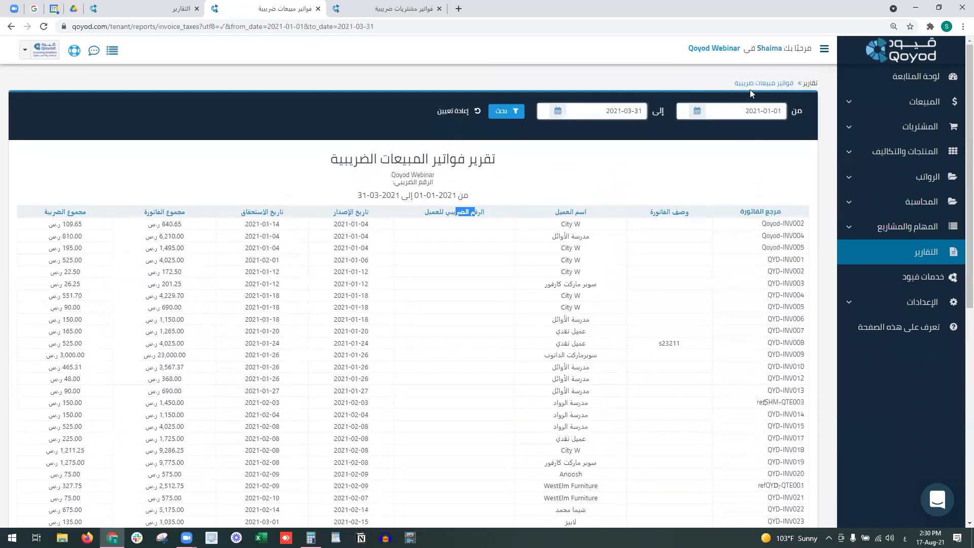
Step: Regenerate the tax sales invoices report for the period 2021-04-01 to 2021-06-30
{"action": "left_click", "coordinate": [769, 111]}
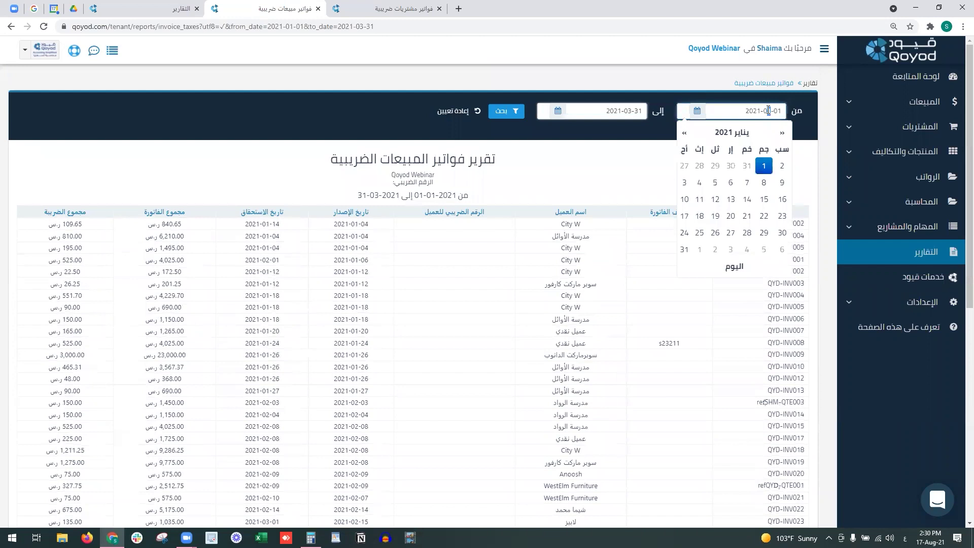
{"action": "type", "text": "4"}
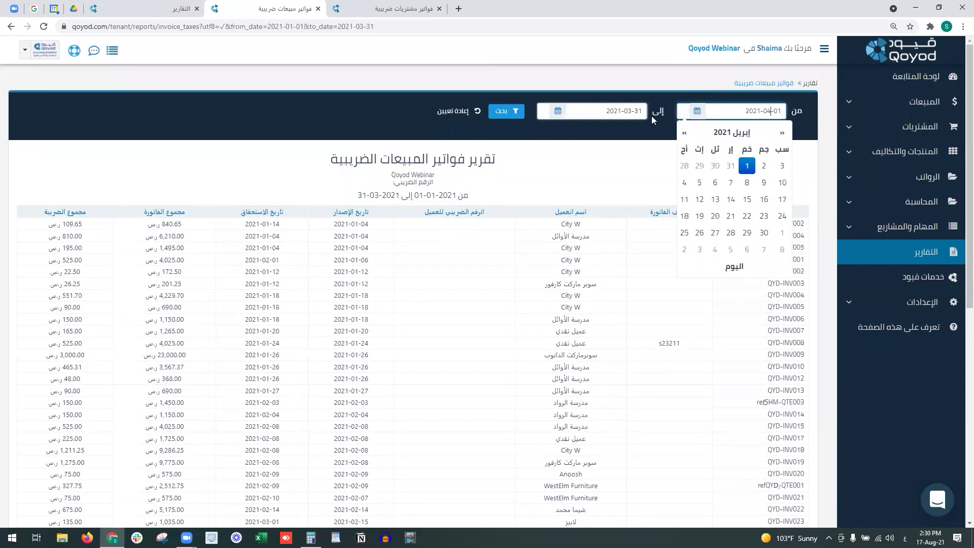
{"action": "left_click", "coordinate": [629, 113]}
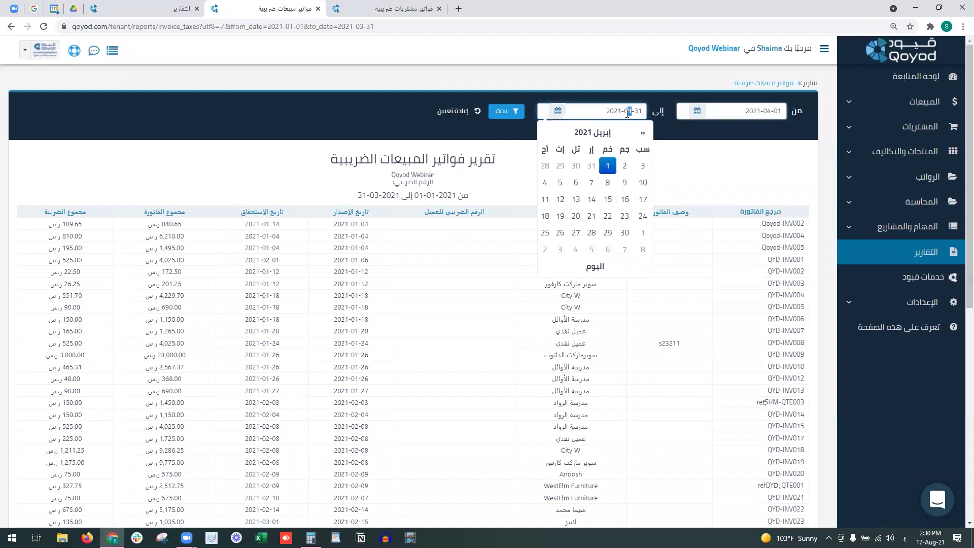
{"action": "key", "text": "BackSpace"}
{"action": "type", "text": "0"}
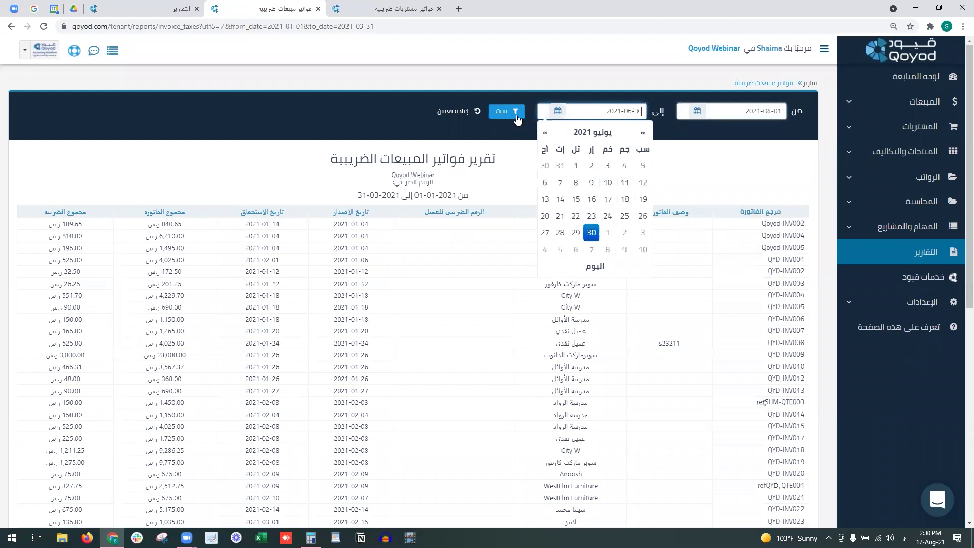
{"action": "left_click", "coordinate": [516, 118]}
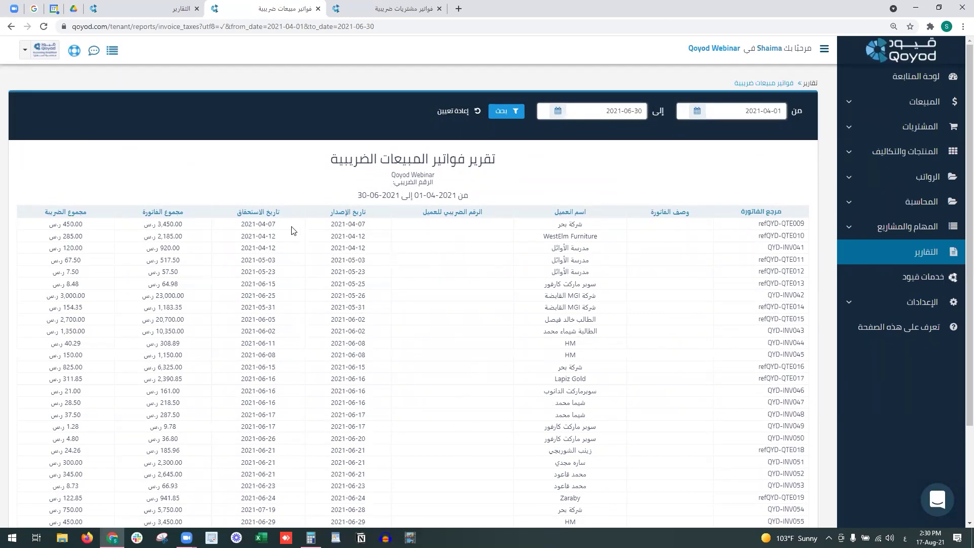
Step: Review the invoice totals, tax totals and invoice references in the second-quarter tax sales invoices report
{"action": "left_click_drag", "start_coordinate": [171, 225], "coordinate": [162, 416]}
{"action": "left_click", "coordinate": [75, 224]}
{"action": "left_click_drag", "start_coordinate": [75, 224], "coordinate": [50, 225]}
{"action": "left_click_drag", "start_coordinate": [779, 223], "coordinate": [689, 226]}
{"action": "left_click", "coordinate": [687, 226]}
Step: Generate the tax purchase invoices report (فواتير مشتريات ضريبية) from 2021-01-01 to 2021-03-31
{"action": "left_click", "coordinate": [382, 7]}
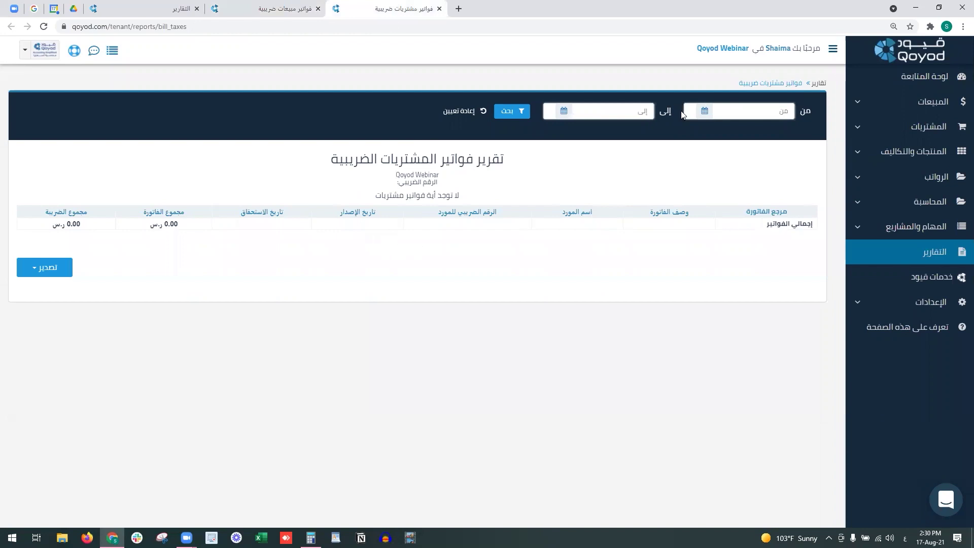
{"action": "left_click", "coordinate": [735, 112]}
{"action": "left_click", "coordinate": [739, 135]}
{"action": "left_click", "coordinate": [645, 110]}
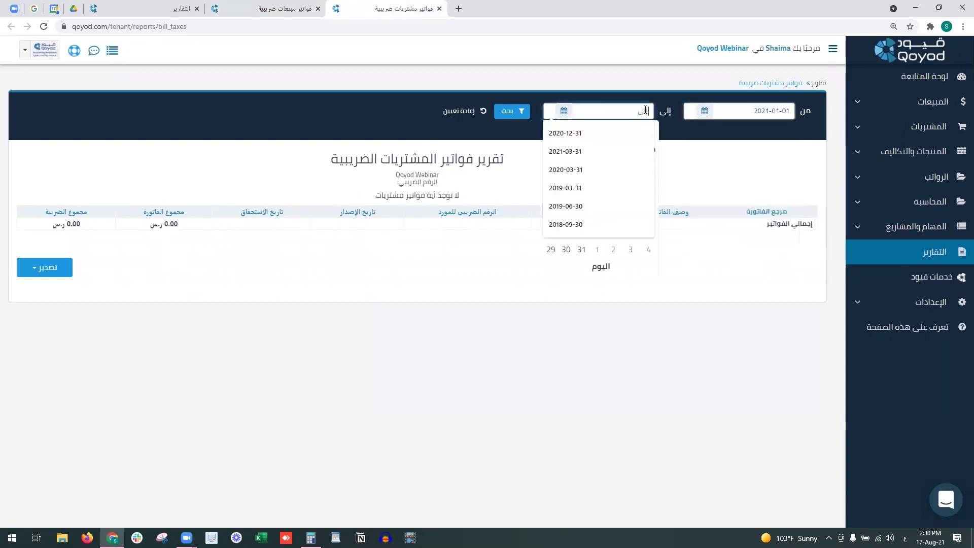
{"action": "left_click", "coordinate": [622, 152]}
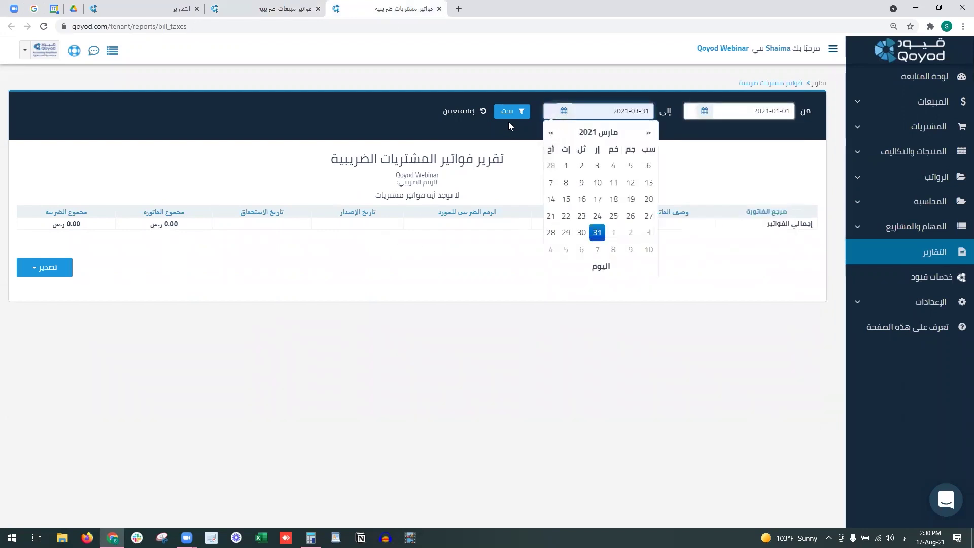
{"action": "left_click", "coordinate": [509, 114]}
Step: Examine the tax purchase invoices report from its supplier bill rows to the invoice totals and back to the heading
{"action": "scroll", "coordinate": [492, 281], "scroll_direction": "down", "scroll_amount": 2}
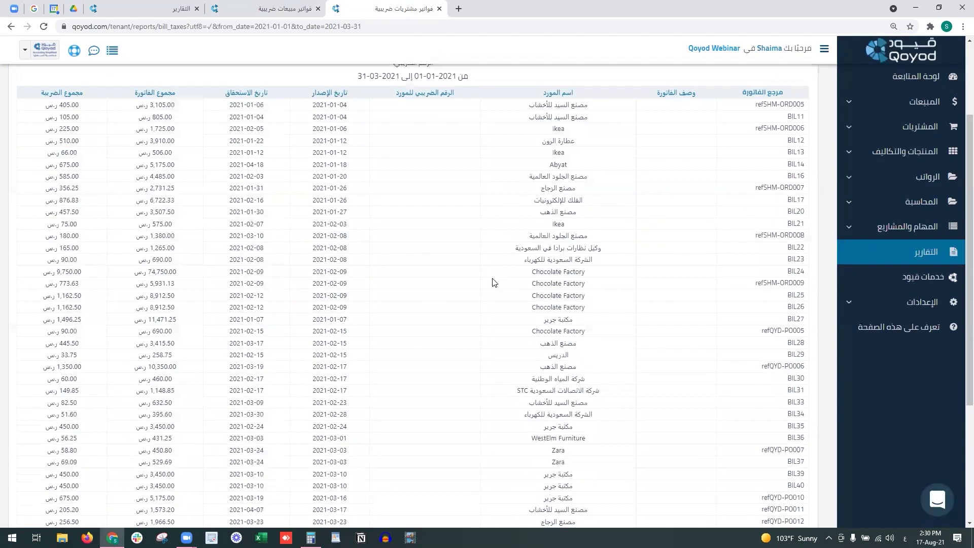
{"action": "scroll", "coordinate": [488, 248], "scroll_direction": "down", "scroll_amount": 4}
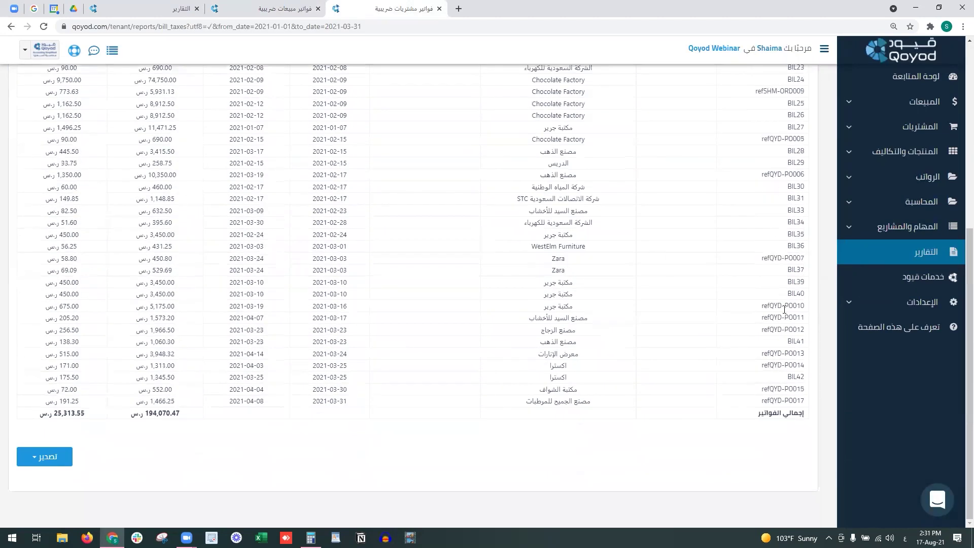
{"action": "scroll", "coordinate": [533, 136], "scroll_direction": "up", "scroll_amount": 5}
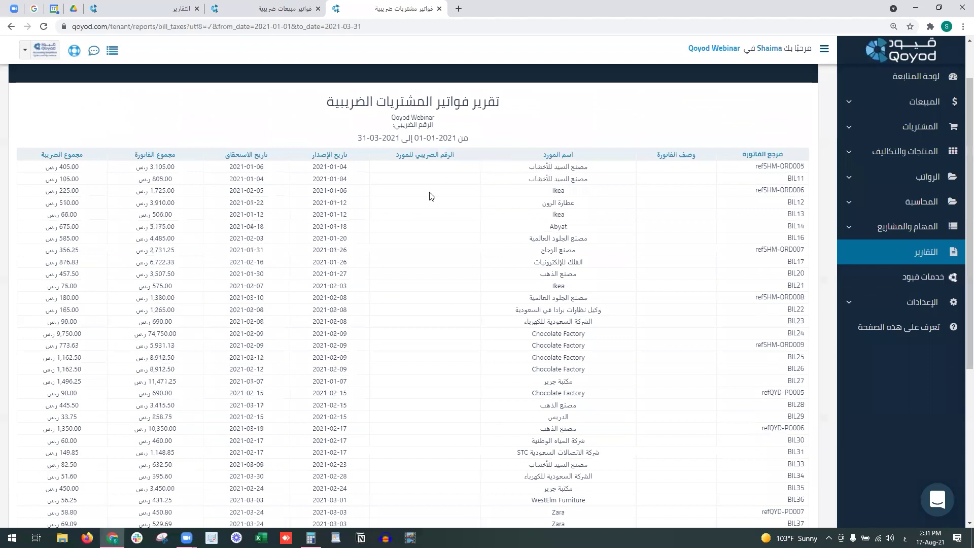
{"action": "scroll", "coordinate": [431, 196], "scroll_direction": "up", "scroll_amount": 2}
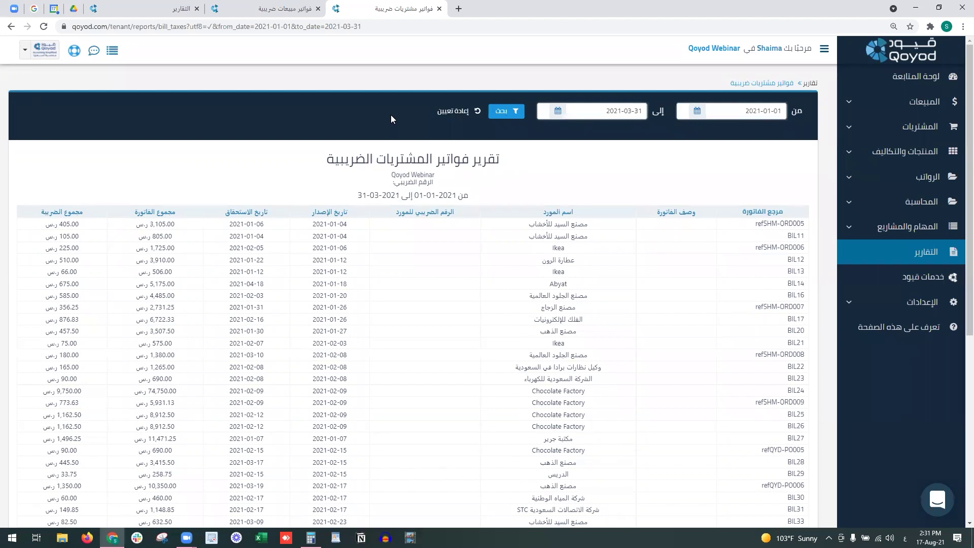
Step: Close the tax purchase invoices and tax sales invoices reports to return to the reports dashboard
{"action": "left_click", "coordinate": [915, 103]}
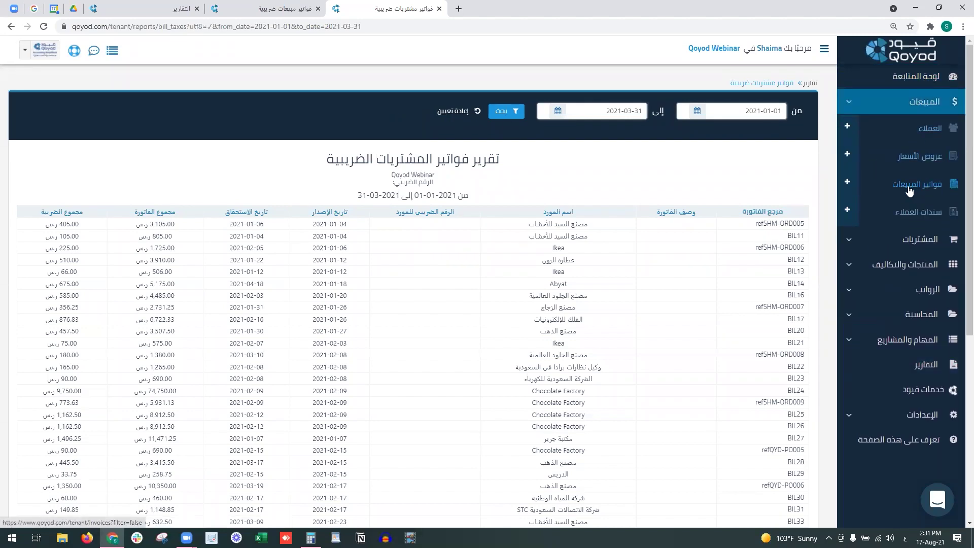
{"action": "left_click", "coordinate": [896, 104]}
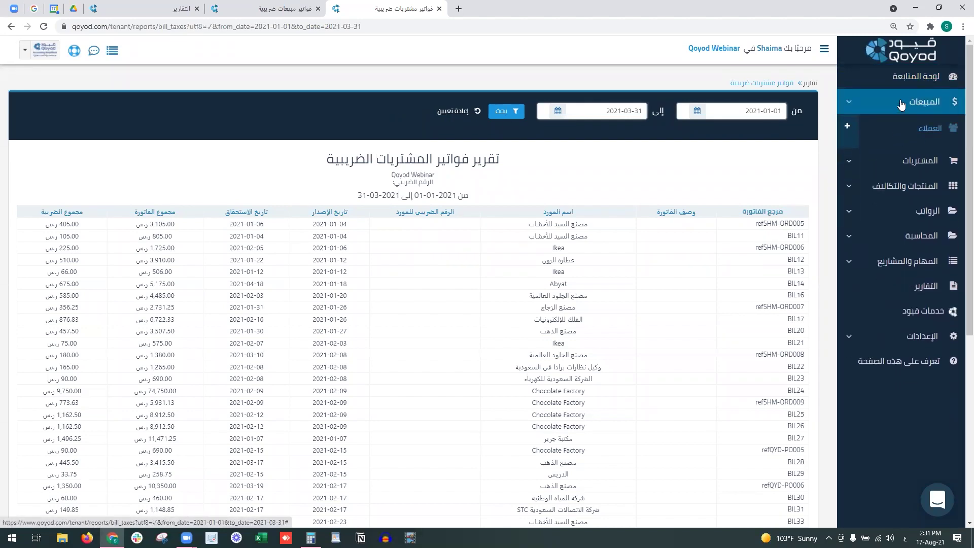
{"action": "left_click", "coordinate": [439, 8]}
{"action": "left_click", "coordinate": [318, 8]}
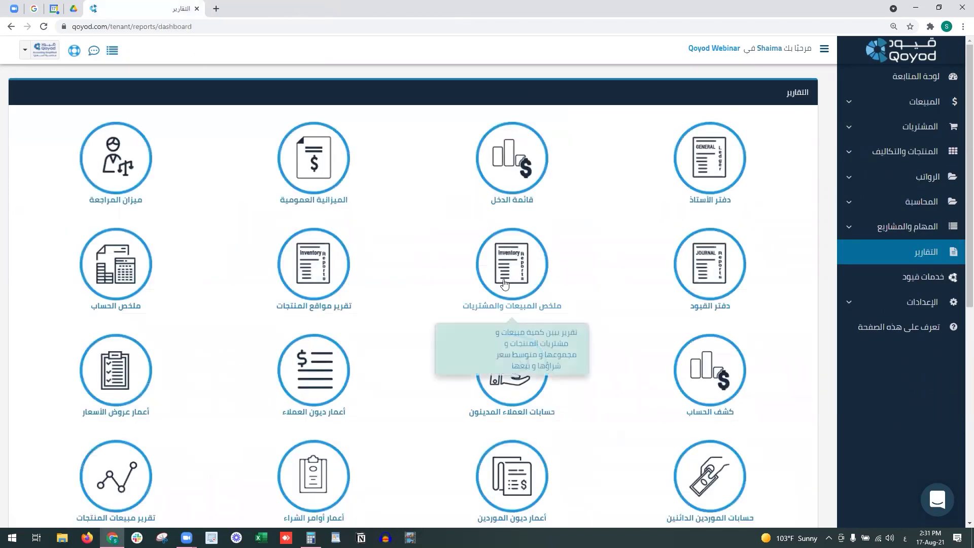
Step: Open the sales and purchases summary (ملخص المبيعات والمشتريات) and the product locations report (تقرير مواقع المنتجات) in separate tabs
{"action": "right_click", "coordinate": [495, 247]}
{"action": "left_click", "coordinate": [520, 254]}
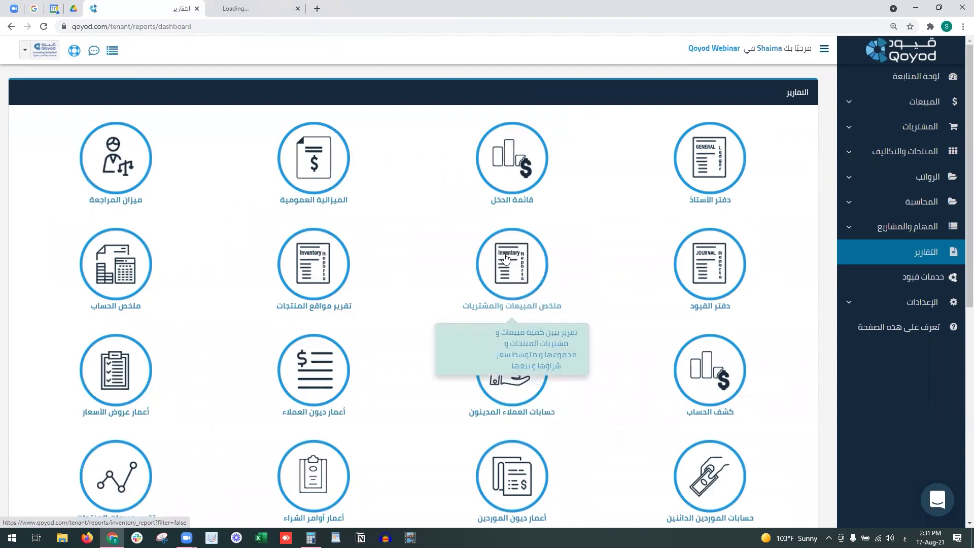
{"action": "right_click", "coordinate": [310, 245]}
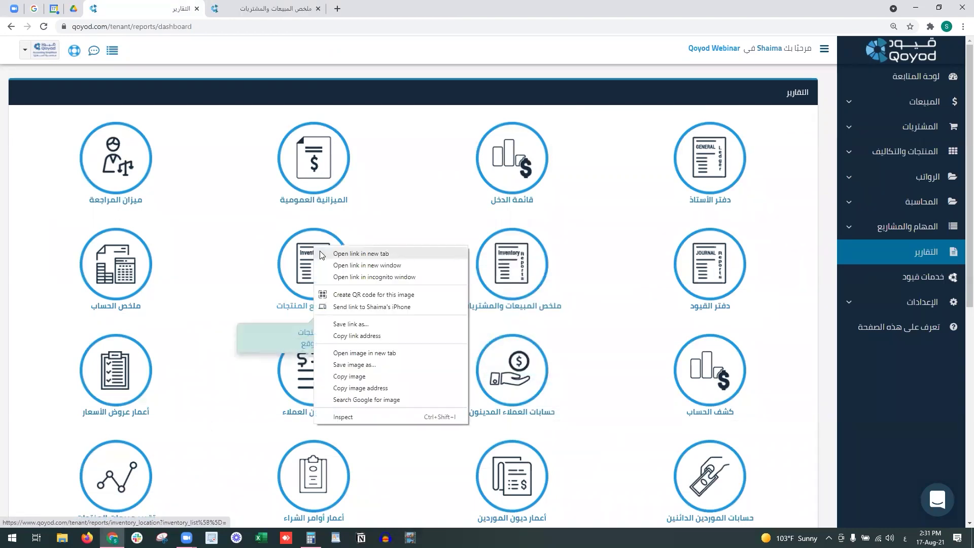
{"action": "left_click", "coordinate": [322, 253]}
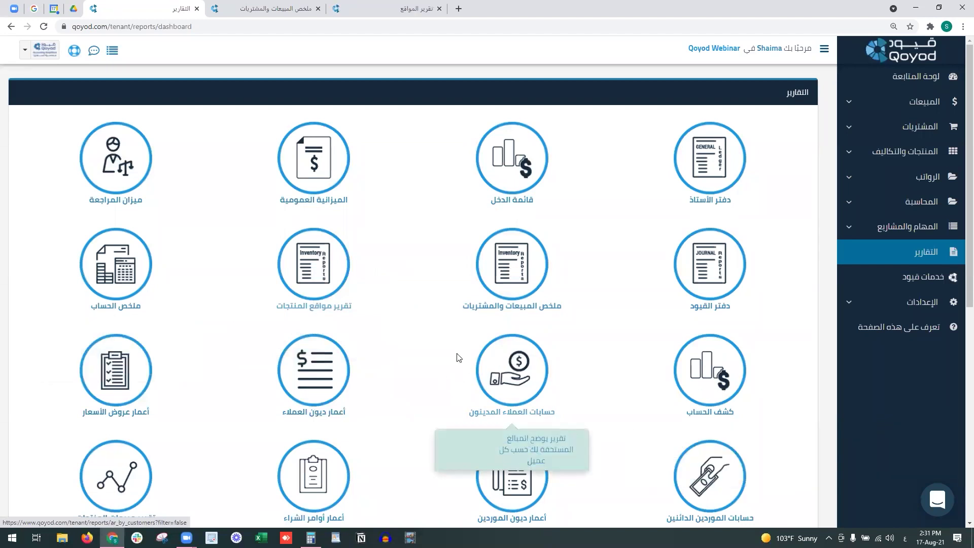
Step: Open the customer receivables (حسابات العملاء المدينون), customer debt ages (أعمار ديون العملاء) and quotation ages (أعمار عروض الأسعار) reports in separate tabs
{"action": "scroll", "coordinate": [481, 369], "scroll_direction": "down", "scroll_amount": 1}
{"action": "scroll", "coordinate": [481, 369], "scroll_direction": "down", "scroll_amount": 2}
{"action": "right_click", "coordinate": [506, 247]}
{"action": "left_click", "coordinate": [520, 255]}
{"action": "right_click", "coordinate": [324, 244]}
{"action": "left_click", "coordinate": [340, 252]}
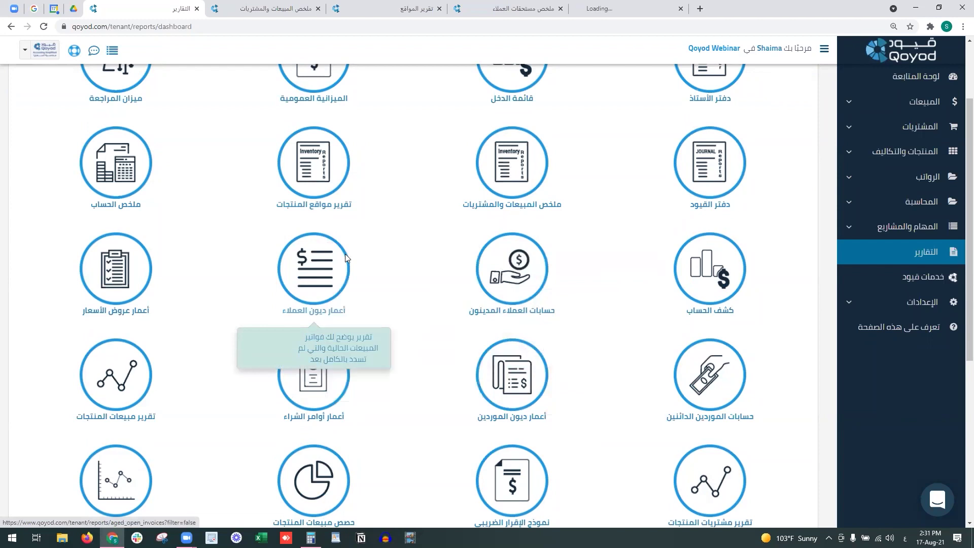
{"action": "right_click", "coordinate": [110, 258]}
{"action": "left_click", "coordinate": [125, 265]}
{"action": "right_click", "coordinate": [729, 379]}
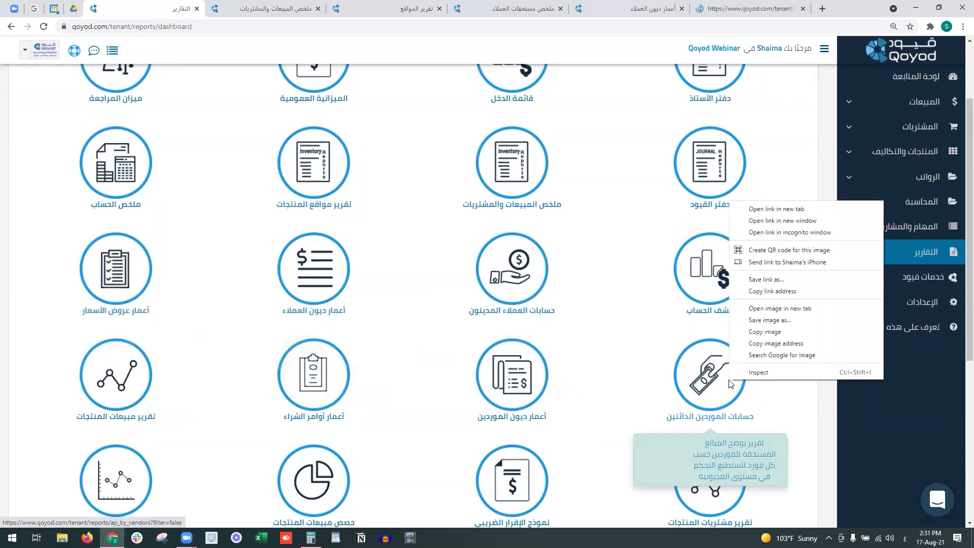
{"action": "left_click", "coordinate": [634, 348]}
Step: Open the product sales report (تقرير مبيعات المنتجات) and the product sales shares report (حصص مبيعات المنتجات) in separate tabs
{"action": "scroll", "coordinate": [633, 348], "scroll_direction": "down", "scroll_amount": 1}
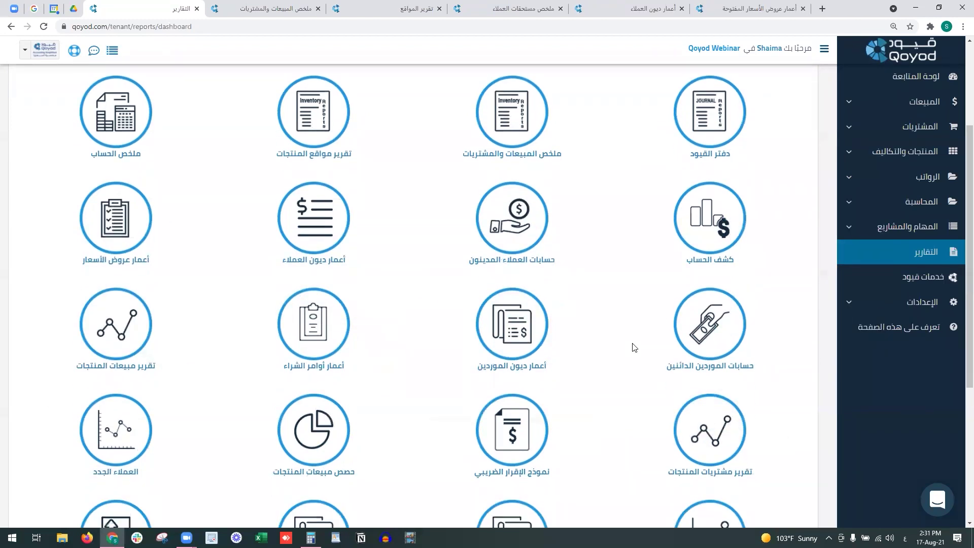
{"action": "right_click", "coordinate": [122, 299]}
{"action": "left_click", "coordinate": [138, 307]}
{"action": "right_click", "coordinate": [328, 434]}
{"action": "left_click", "coordinate": [373, 265]}
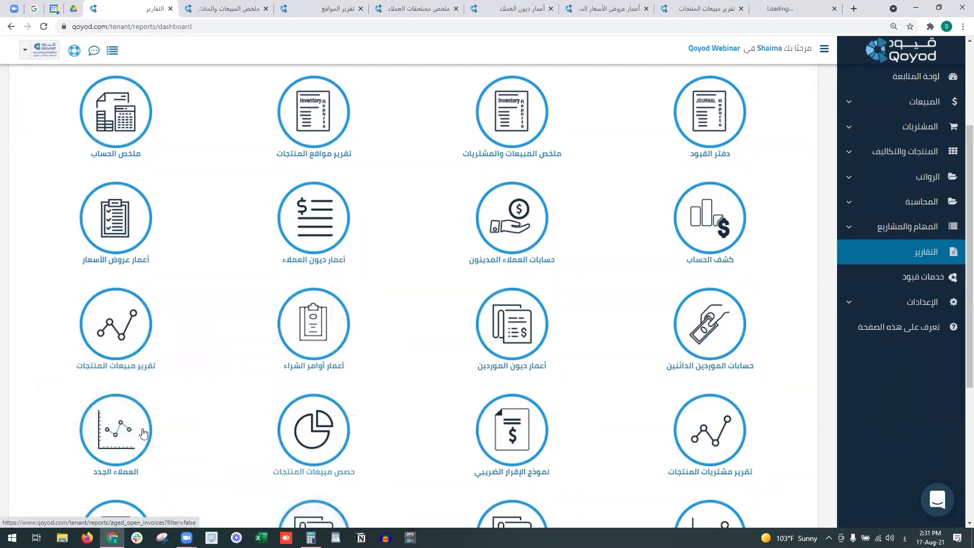
Step: Open the new customers (العملاء الجدد) and new invoices (الفواتير الجديدة) reports in separate tabs
{"action": "right_click", "coordinate": [105, 429]}
{"action": "left_click", "coordinate": [148, 258]}
{"action": "scroll", "coordinate": [233, 336], "scroll_direction": "down", "scroll_amount": 2}
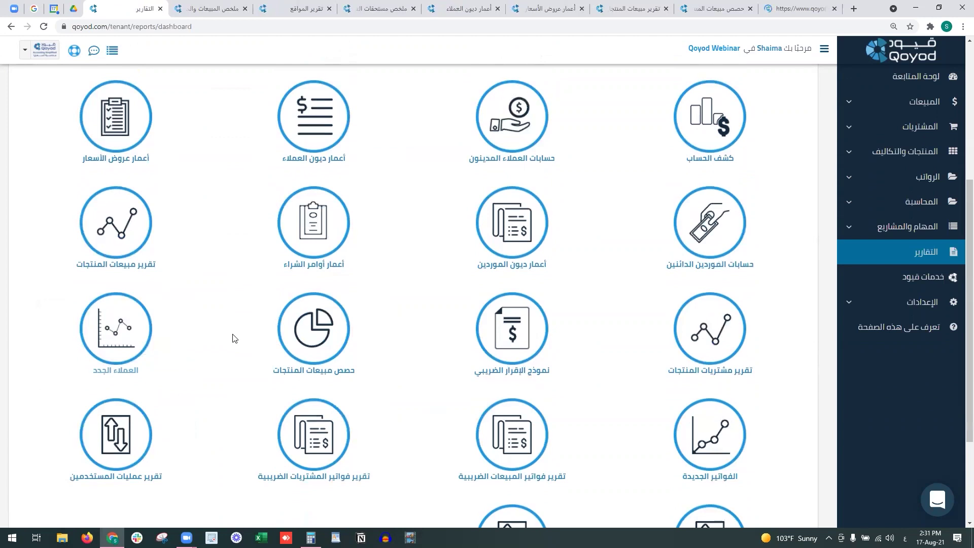
{"action": "right_click", "coordinate": [736, 436]}
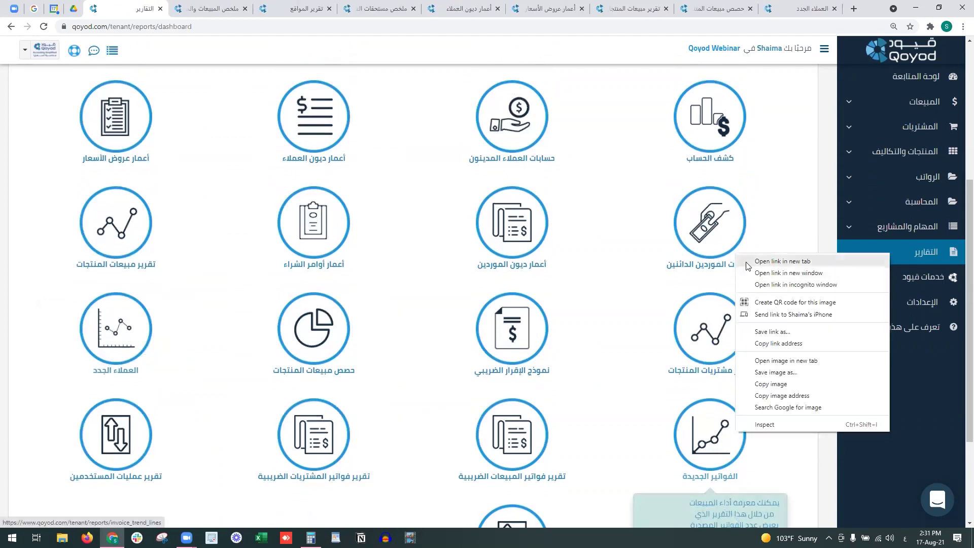
{"action": "left_click", "coordinate": [746, 263]}
Step: Show the sales and purchases summary and check its start and end date filters
{"action": "left_click", "coordinate": [197, 7]}
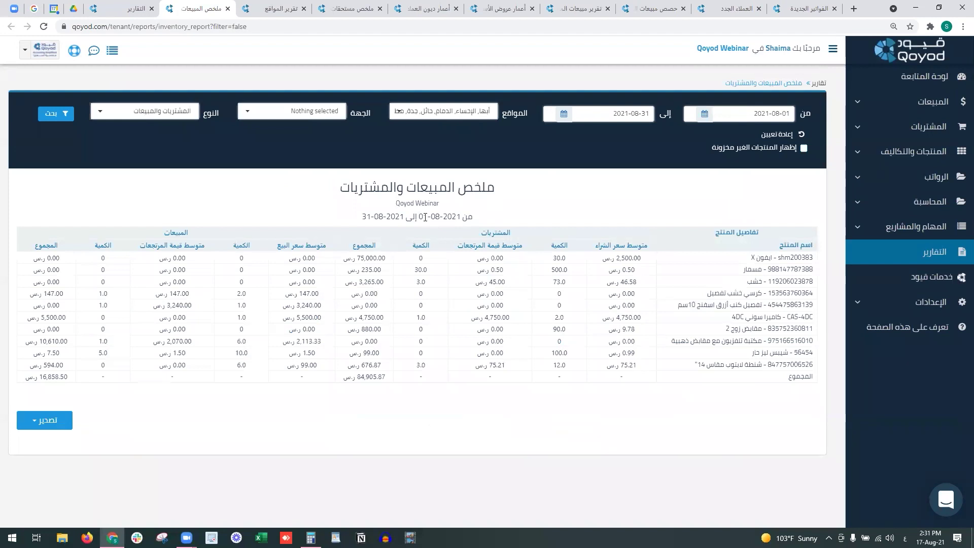
{"action": "left_click", "coordinate": [754, 112]}
{"action": "left_click", "coordinate": [643, 117]}
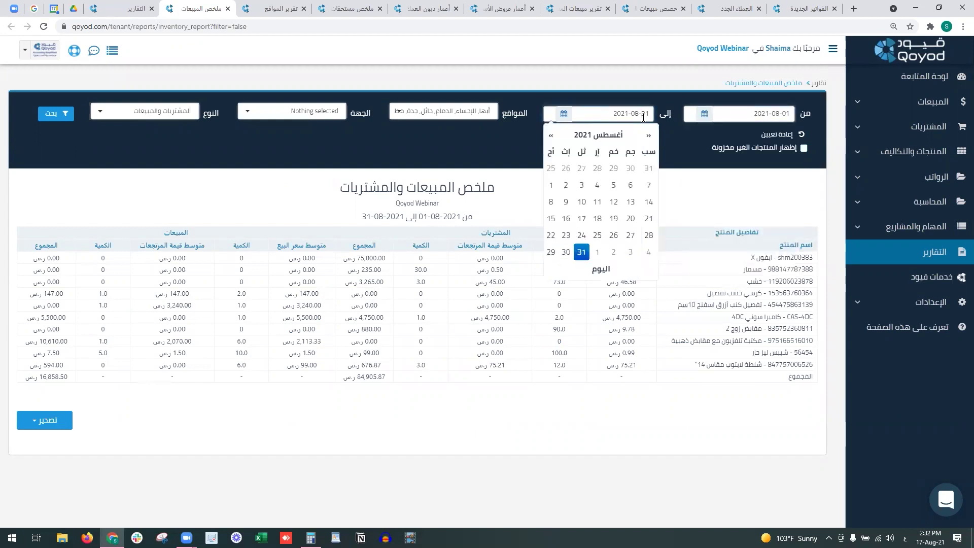
Step: Exclude أبها, الإحساء, حائل, جدة, مطعم جدة, الجبيل and الخبر from the summary's locations filter, keeping الدمام selected
{"action": "left_click", "coordinate": [452, 119]}
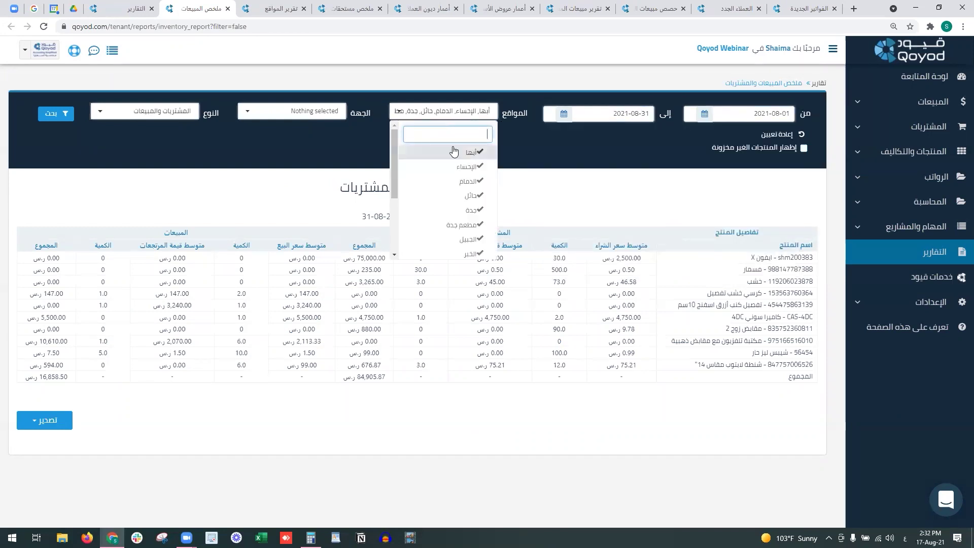
{"action": "left_click", "coordinate": [471, 152]}
{"action": "left_click", "coordinate": [467, 166]}
{"action": "left_click", "coordinate": [471, 196]}
{"action": "left_click", "coordinate": [462, 225]}
{"action": "left_click", "coordinate": [467, 238]}
{"action": "left_click", "coordinate": [458, 218]}
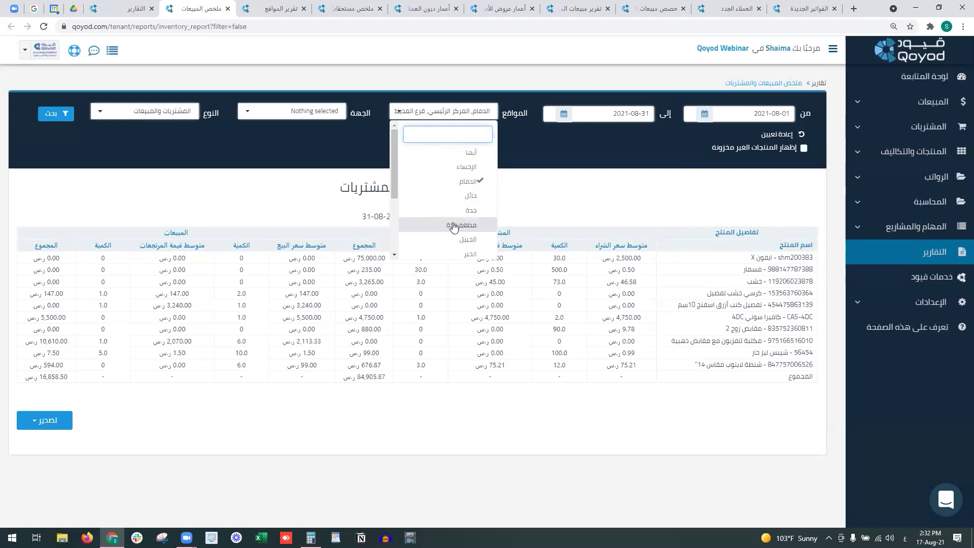
{"action": "scroll", "coordinate": [454, 228], "scroll_direction": "down", "scroll_amount": 3}
{"action": "scroll", "coordinate": [459, 228], "scroll_direction": "up", "scroll_amount": 3}
{"action": "scroll", "coordinate": [463, 231], "scroll_direction": "down", "scroll_amount": 3}
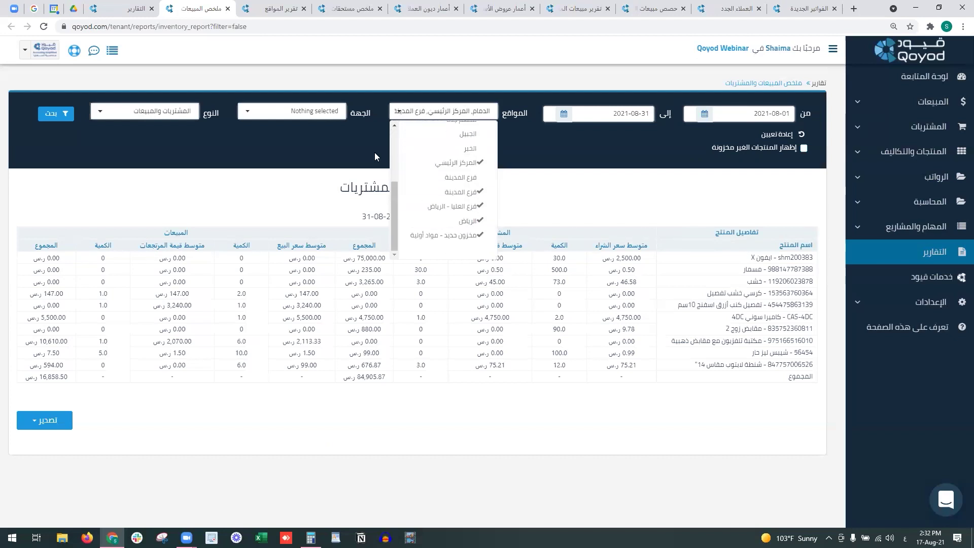
{"action": "left_click", "coordinate": [374, 153]}
Step: Filter the sales and purchases summary by party ABC Company and type المشتريات
{"action": "left_click", "coordinate": [315, 111]}
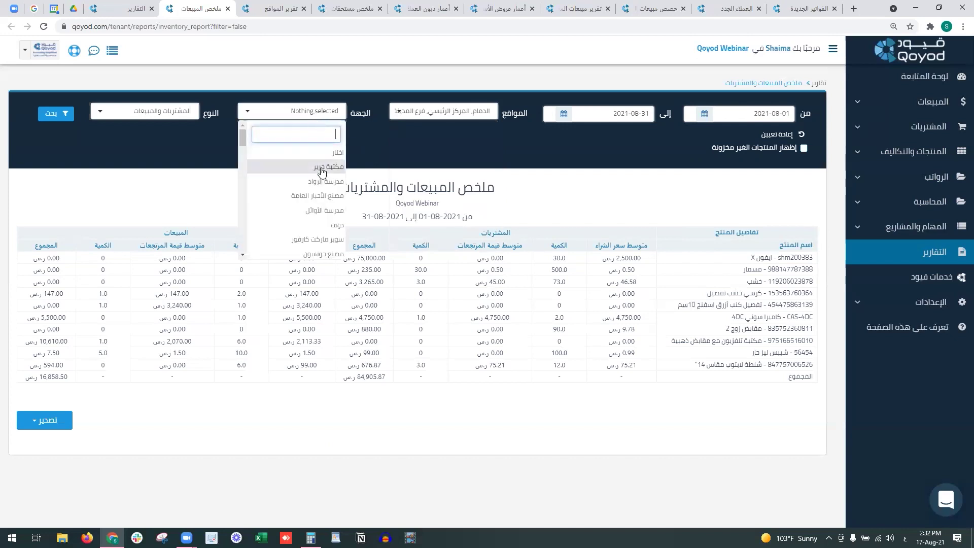
{"action": "scroll", "coordinate": [320, 172], "scroll_direction": "down", "scroll_amount": 2}
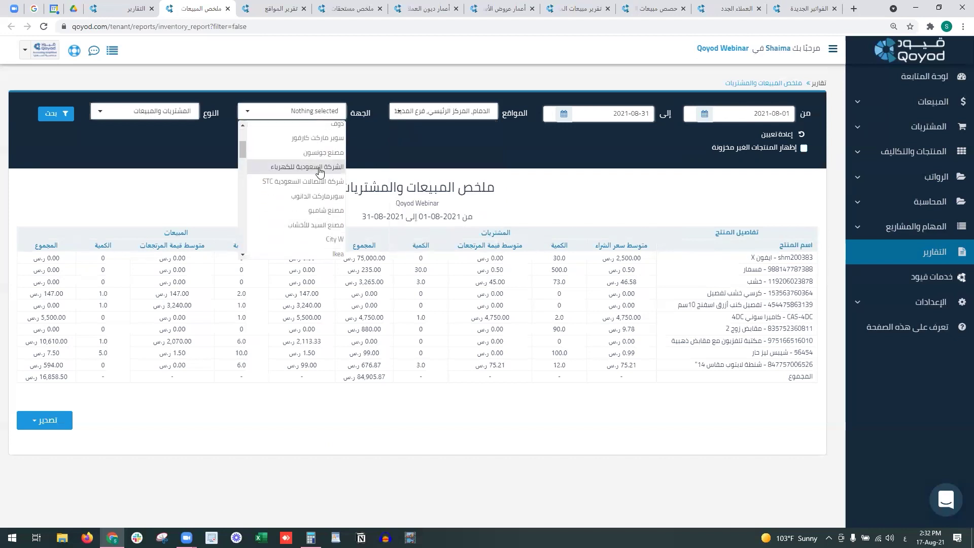
{"action": "scroll", "coordinate": [319, 172], "scroll_direction": "up", "scroll_amount": 3}
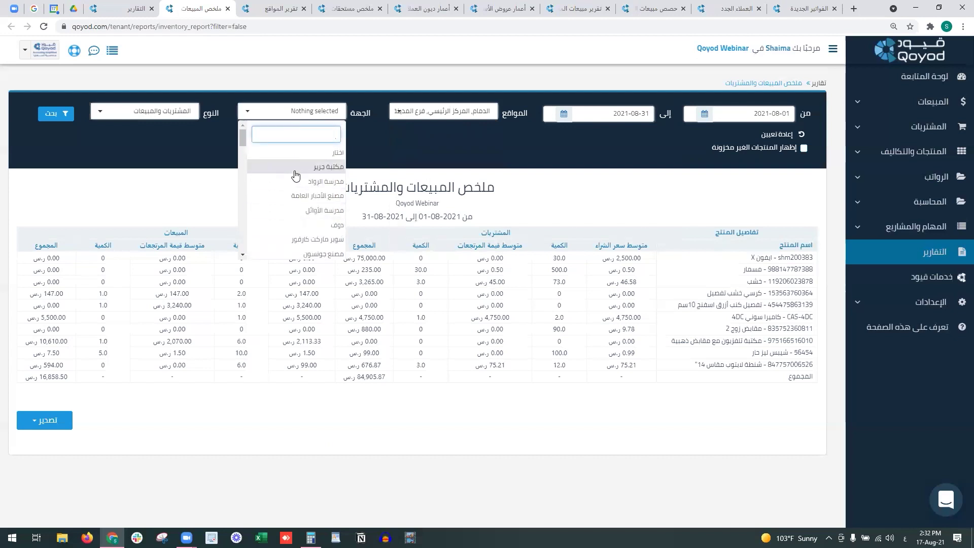
{"action": "scroll", "coordinate": [318, 246], "scroll_direction": "down", "scroll_amount": 5}
{"action": "scroll", "coordinate": [318, 246], "scroll_direction": "up", "scroll_amount": 4}
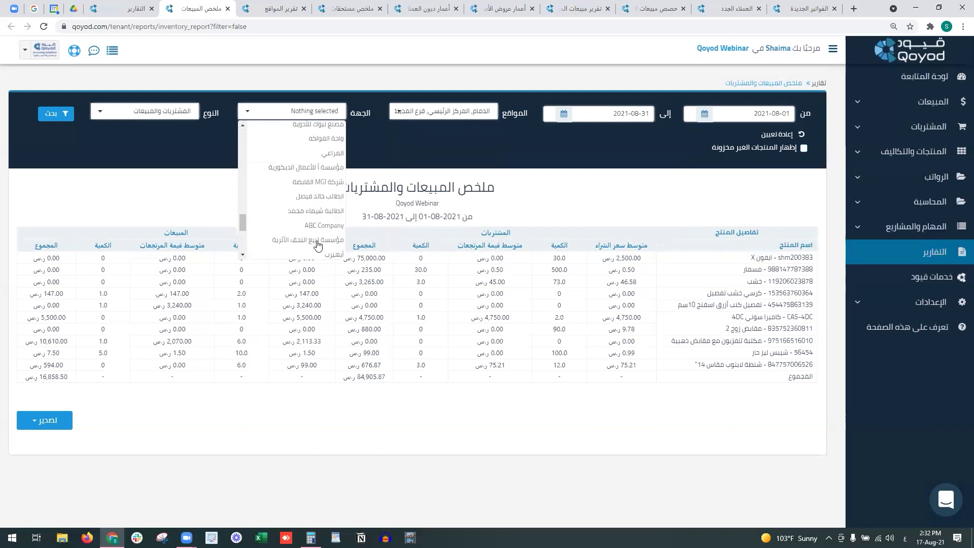
{"action": "left_click", "coordinate": [319, 182]}
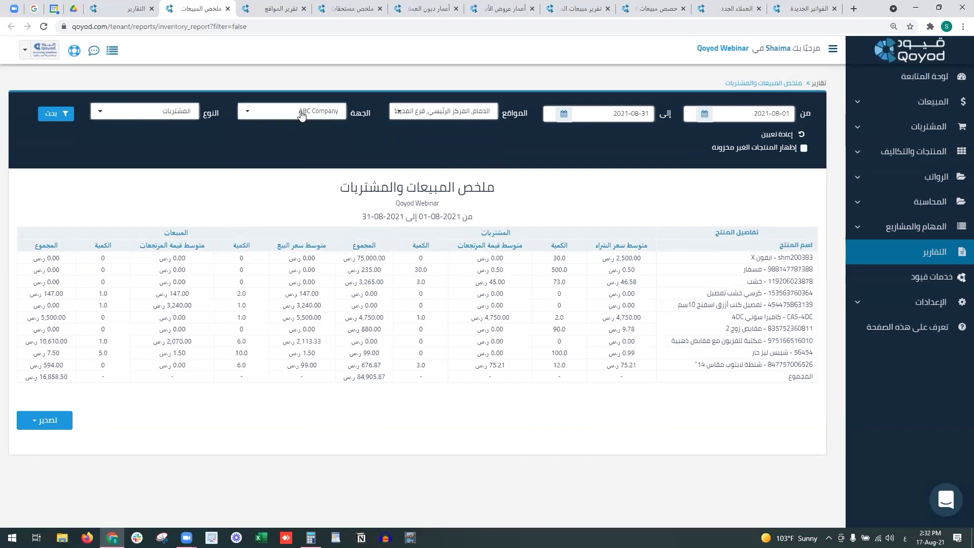
{"action": "left_click", "coordinate": [176, 117]}
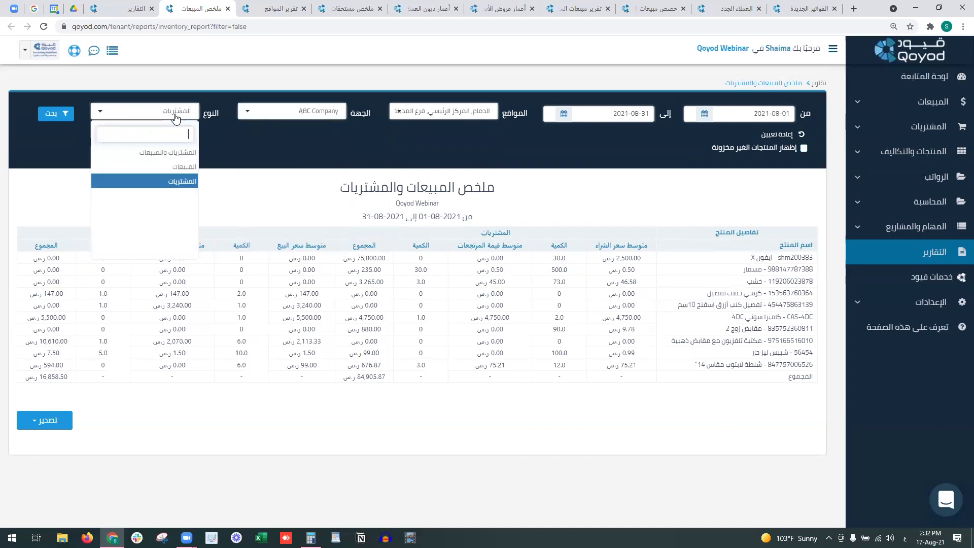
{"action": "left_click", "coordinate": [175, 182]}
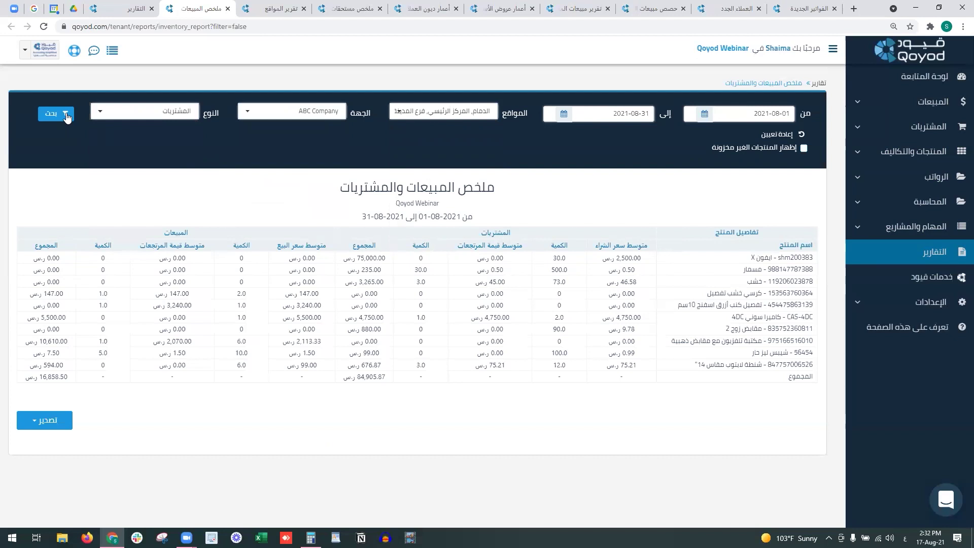
{"action": "left_click", "coordinate": [66, 116]}
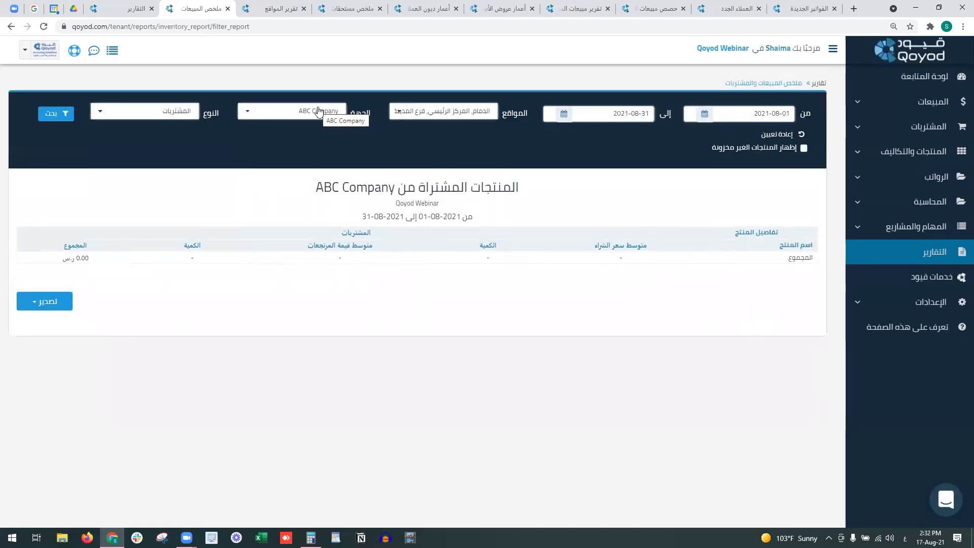
Step: Clear the summary's party filter, set the type to المشتريات والمبيعات, run the search and review the column headings
{"action": "left_click", "coordinate": [174, 118]}
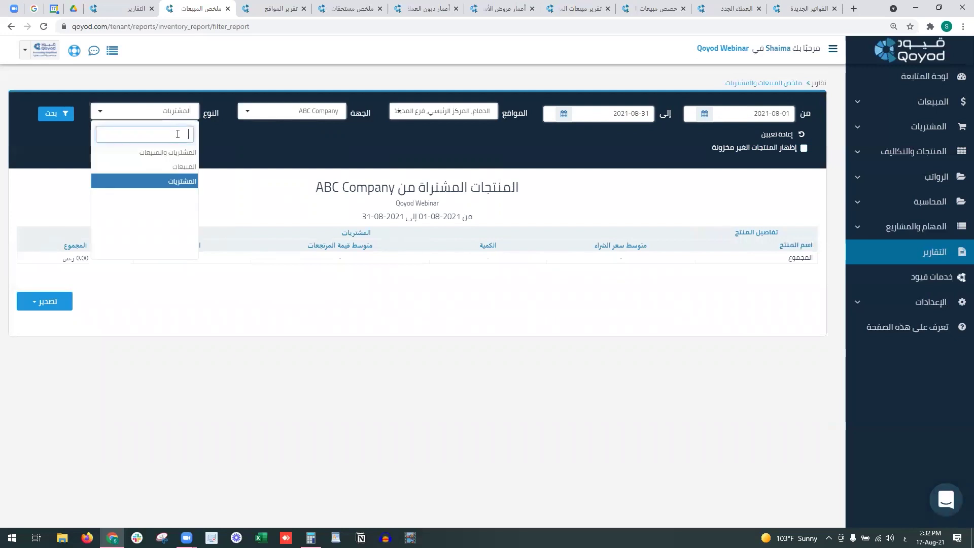
{"action": "left_click", "coordinate": [157, 152]}
{"action": "left_click", "coordinate": [309, 112]}
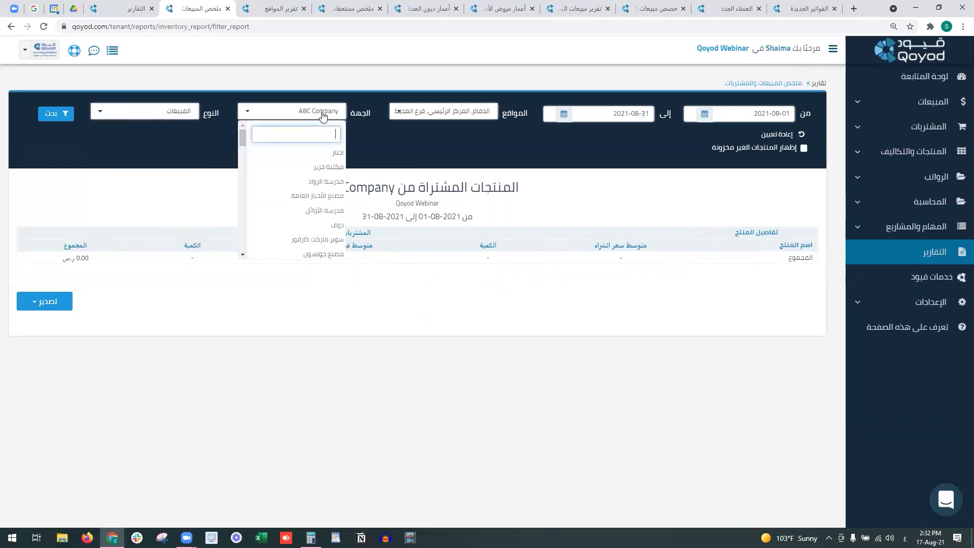
{"action": "left_click", "coordinate": [302, 157]}
{"action": "left_click", "coordinate": [154, 116]}
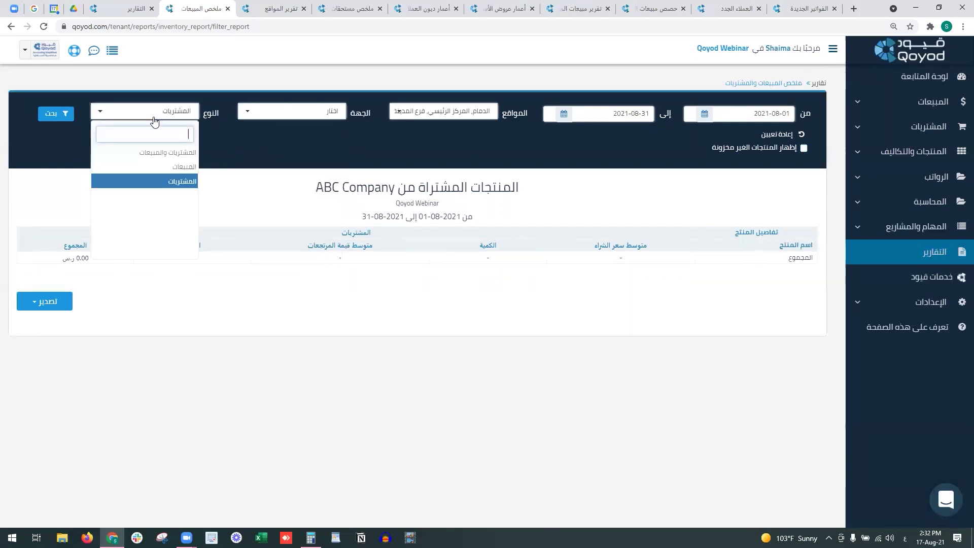
{"action": "left_click", "coordinate": [154, 159]}
{"action": "left_click", "coordinate": [56, 120]}
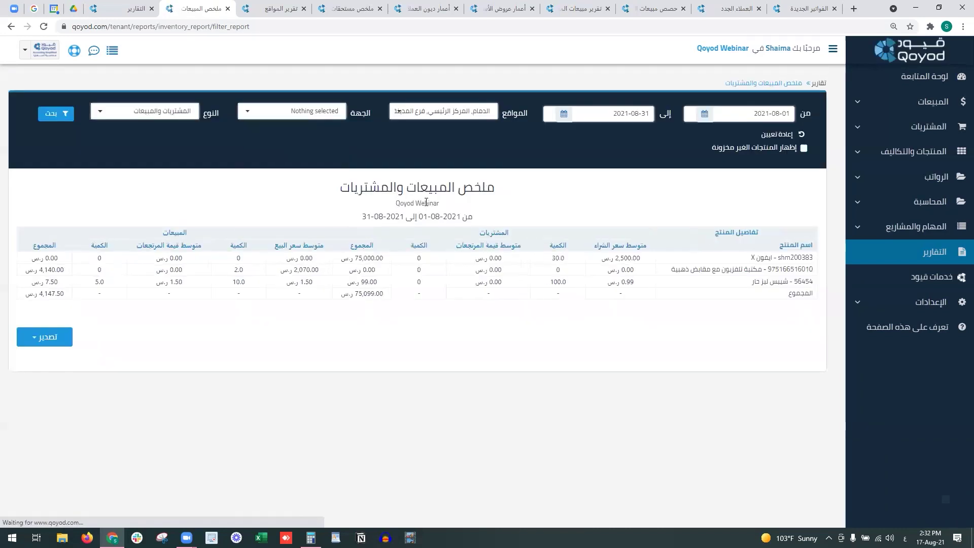
{"action": "left_click_drag", "start_coordinate": [502, 241], "coordinate": [234, 245]}
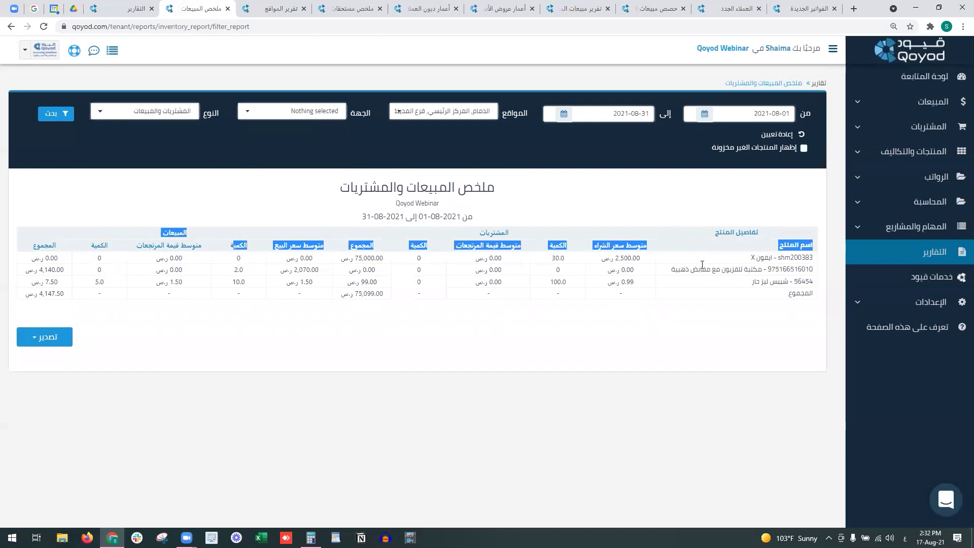
{"action": "left_click", "coordinate": [638, 258]}
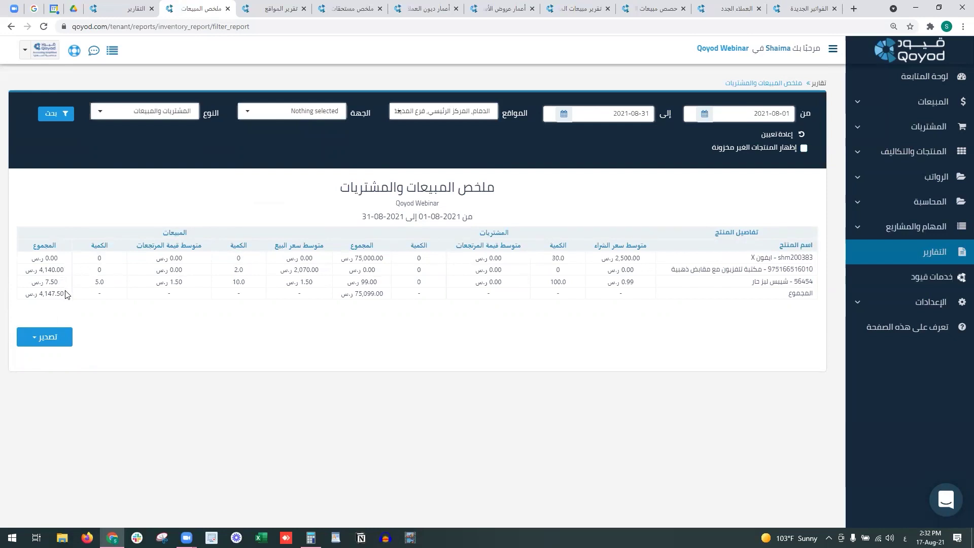
Step: Include non-stocked products (إظهار المنتجات الغير مخزونة) in the summary, review their rows and show the PDF export option
{"action": "left_click", "coordinate": [804, 149]}
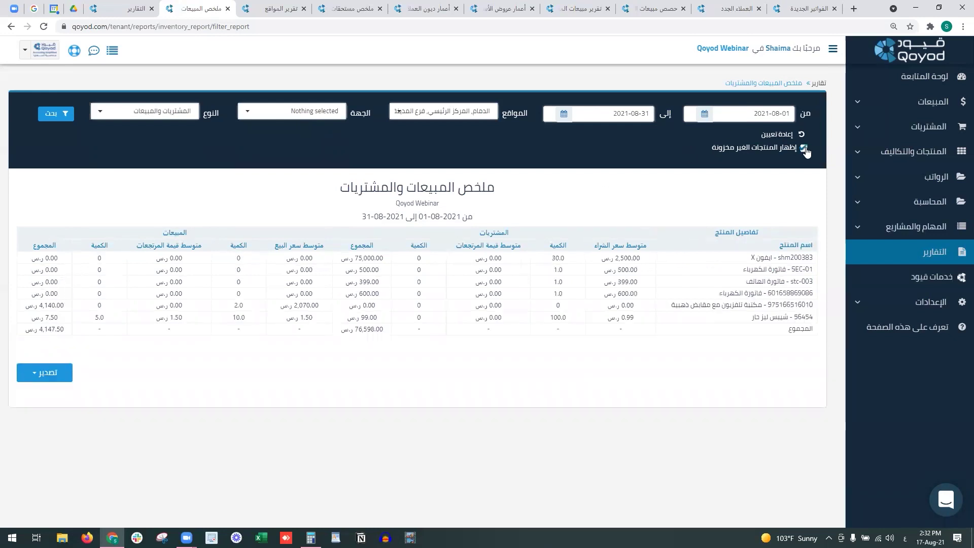
{"action": "left_click", "coordinate": [803, 149]}
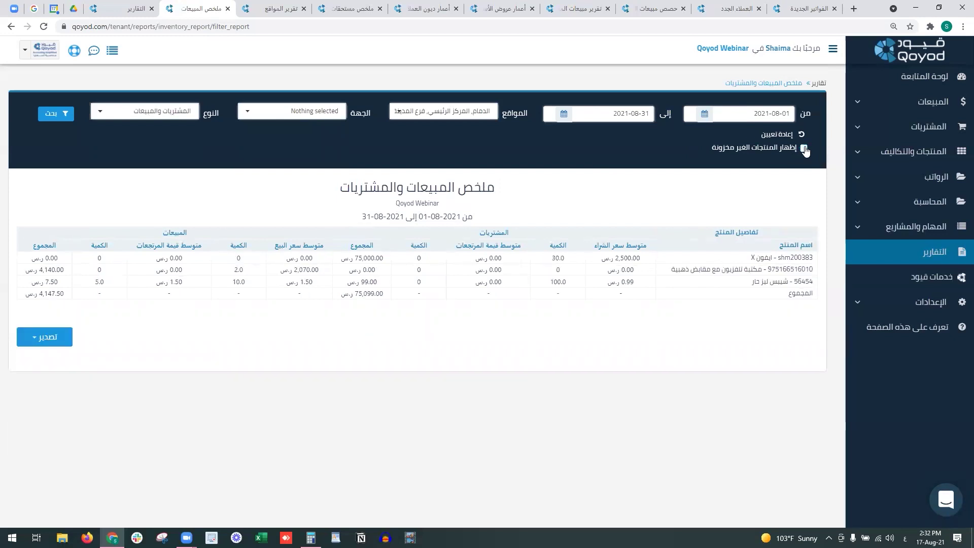
{"action": "left_click", "coordinate": [804, 148]}
{"action": "left_click_drag", "start_coordinate": [805, 268], "coordinate": [18, 288]}
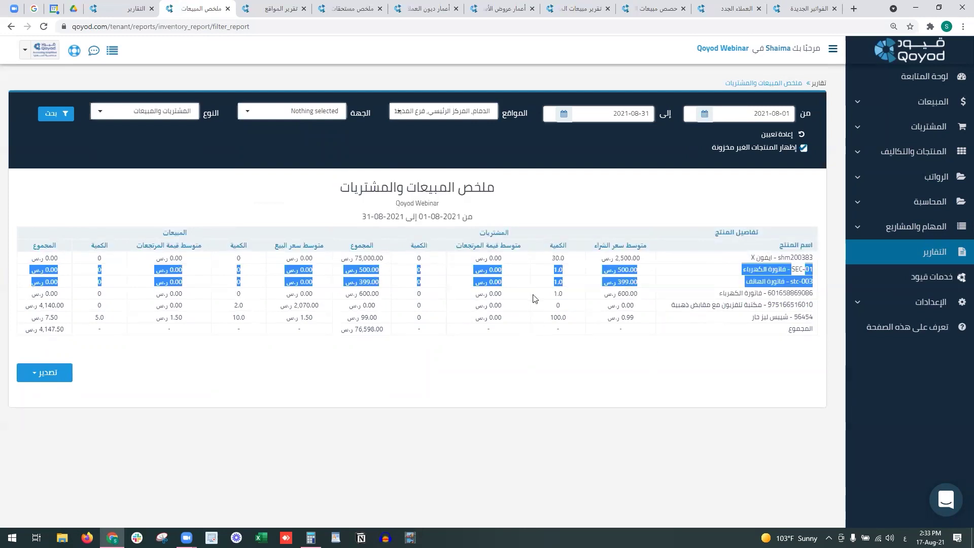
{"action": "left_click", "coordinate": [739, 279]}
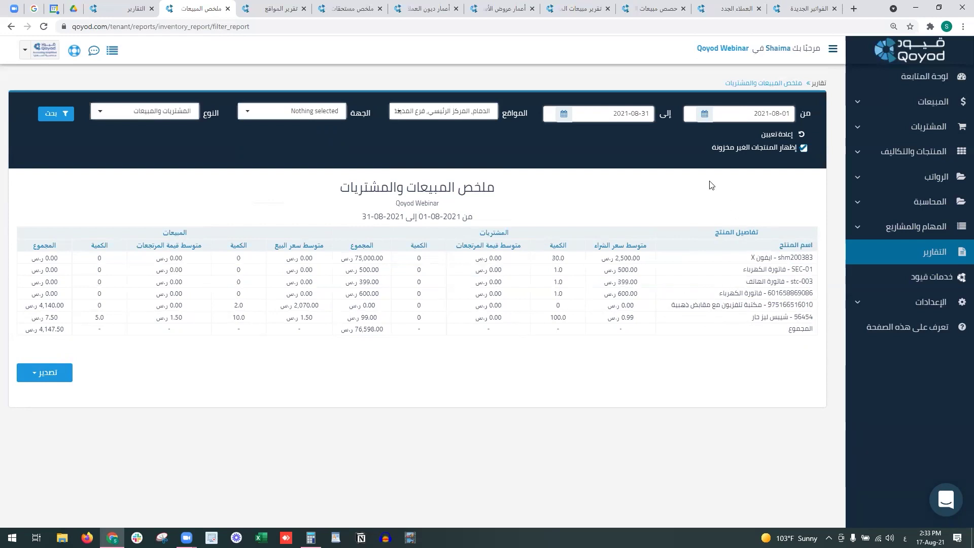
{"action": "left_click", "coordinate": [48, 373]}
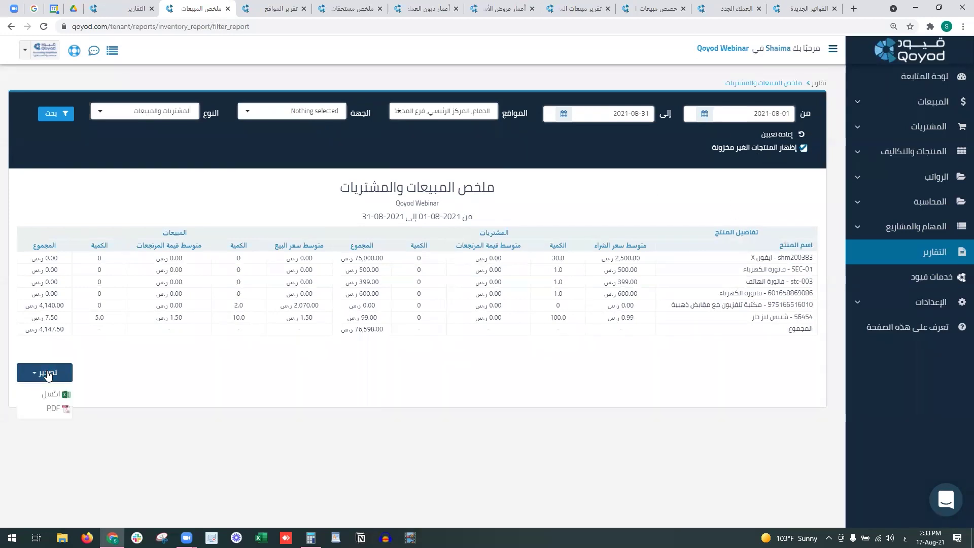
{"action": "left_click", "coordinate": [53, 407]}
Step: Reset the summary's filters and show sales (المبيعات) to سوبر ماركت كارفور, including non-stocked products
{"action": "left_click", "coordinate": [802, 133]}
{"action": "left_click", "coordinate": [255, 118]}
{"action": "type", "text": "سوب"}
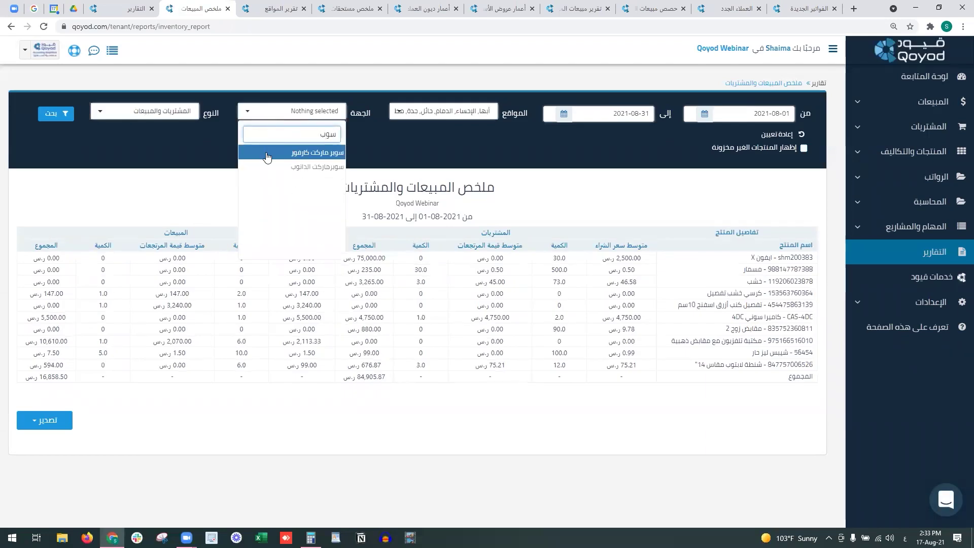
{"action": "left_click", "coordinate": [263, 152]}
{"action": "left_click", "coordinate": [44, 120]}
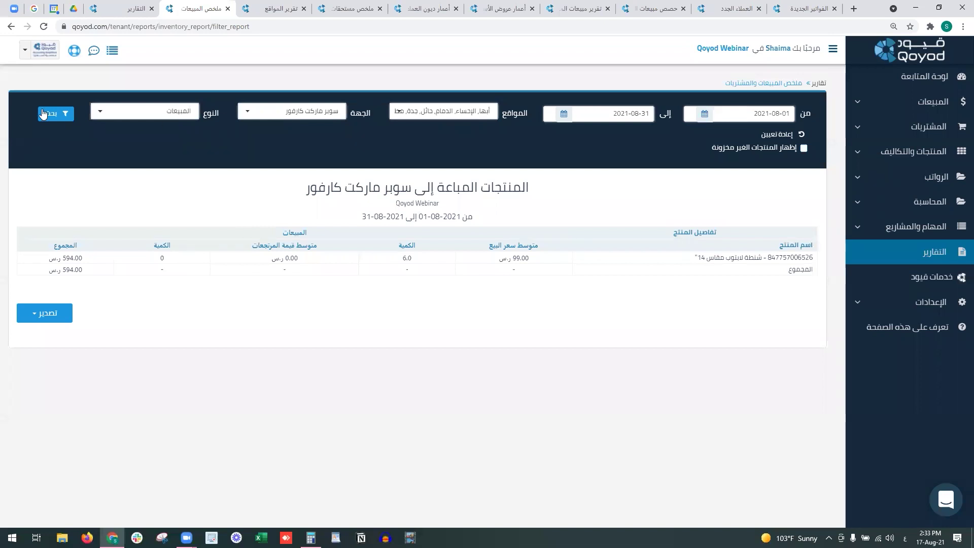
{"action": "left_click", "coordinate": [803, 148]}
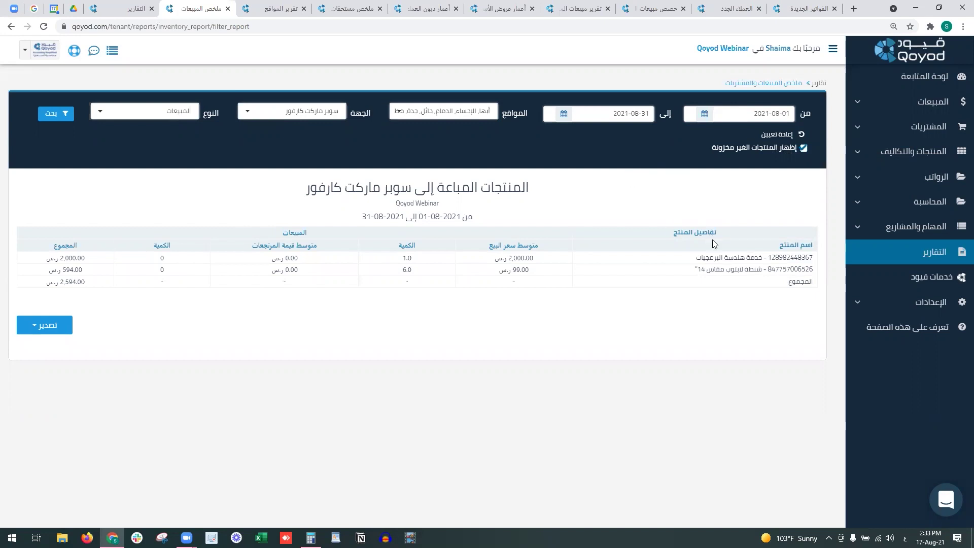
{"action": "left_click_drag", "start_coordinate": [695, 258], "coordinate": [764, 256]}
Step: Close the sales and purchases summary and run the product locations report for all locations (إظهار الكل)
{"action": "left_click", "coordinate": [228, 9]}
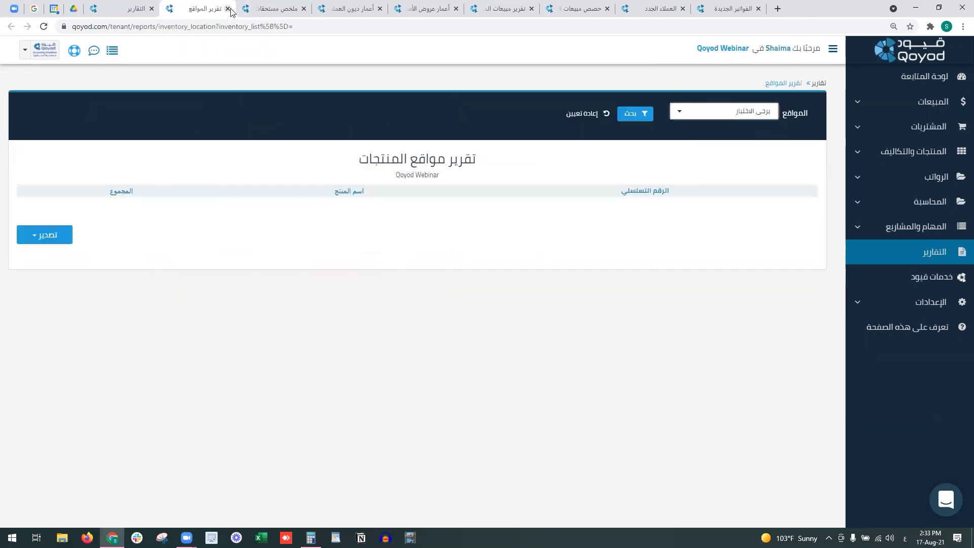
{"action": "left_click", "coordinate": [734, 117]}
{"action": "left_click", "coordinate": [733, 152]}
{"action": "left_click", "coordinate": [650, 118]}
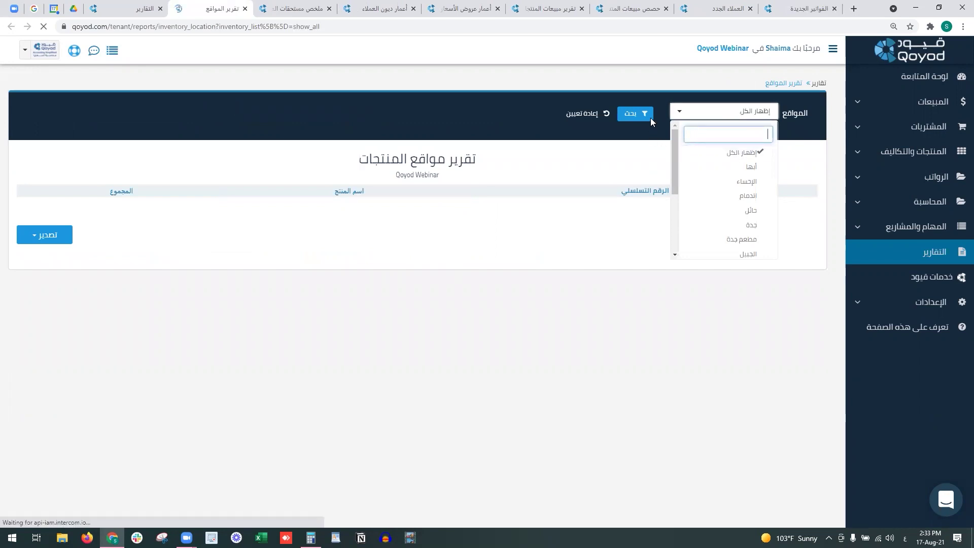
Step: Examine the location columns and the quantities held per location in the product locations report, starting with ايفون 11
{"action": "left_click_drag", "start_coordinate": [735, 212], "coordinate": [674, 212]}
{"action": "left_click", "coordinate": [578, 212]}
{"action": "left_click_drag", "start_coordinate": [481, 212], "coordinate": [465, 216]}
{"action": "left_click_drag", "start_coordinate": [280, 212], "coordinate": [269, 214]}
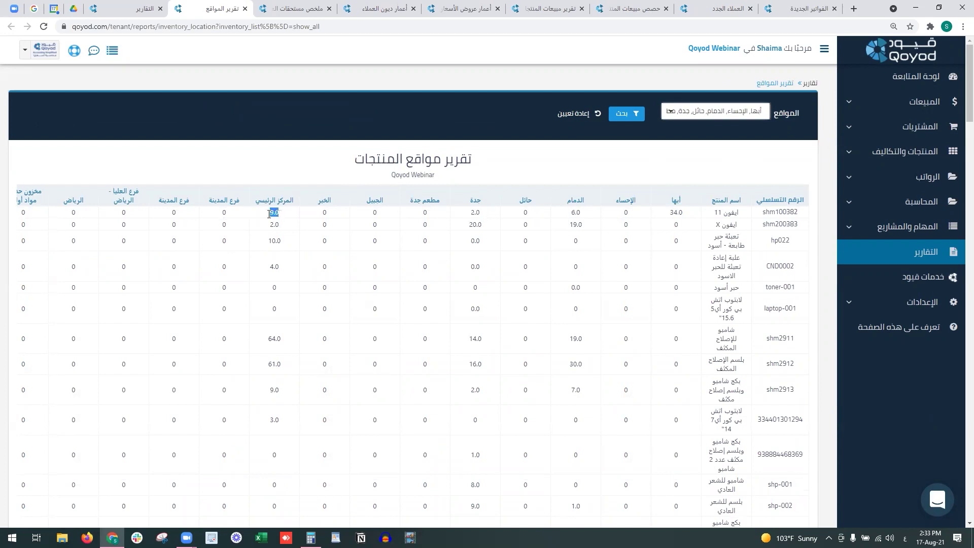
{"action": "scroll", "coordinate": [578, 238], "scroll_direction": "down", "scroll_amount": 5}
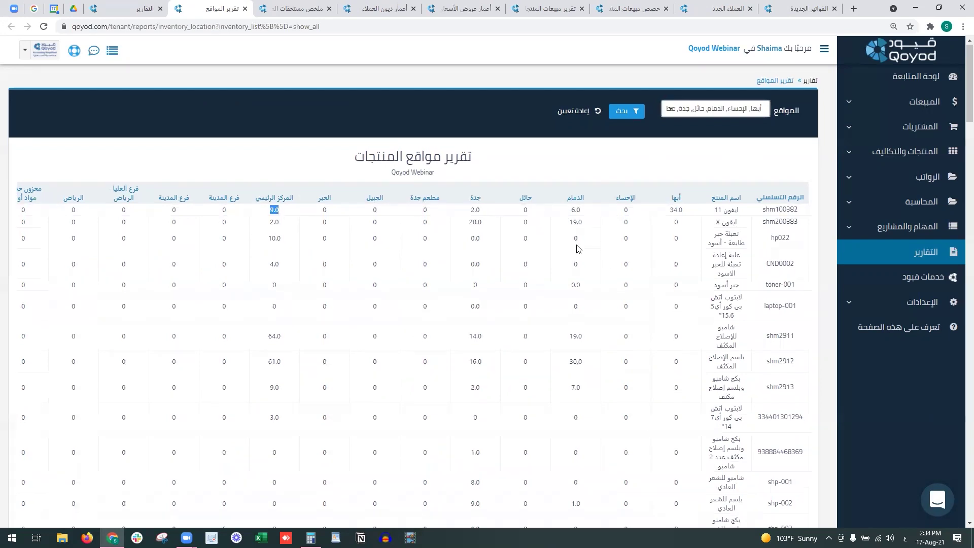
{"action": "scroll", "coordinate": [577, 249], "scroll_direction": "down", "scroll_amount": 3}
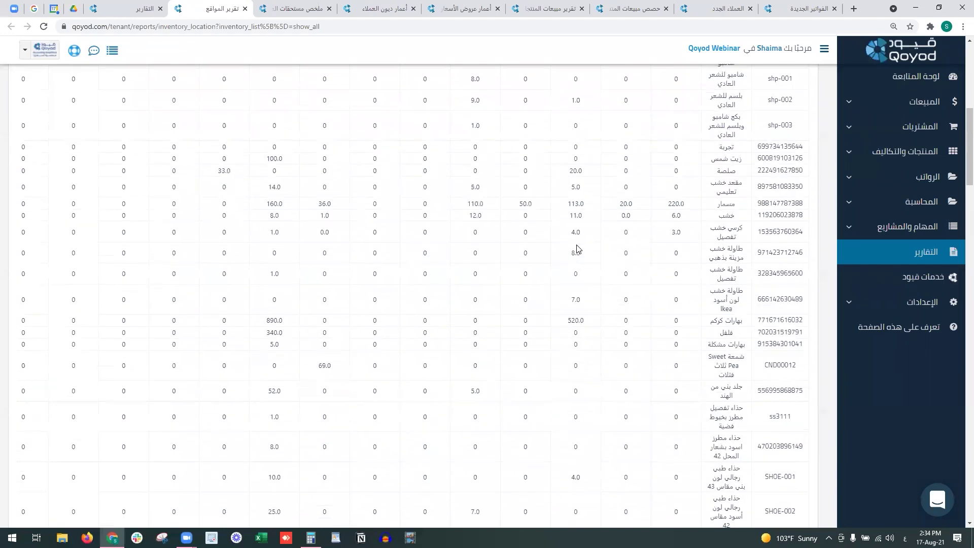
{"action": "left_click_drag", "start_coordinate": [958, 151], "coordinate": [958, 120]}
{"action": "scroll", "coordinate": [539, 264], "scroll_direction": "up", "scroll_amount": 5}
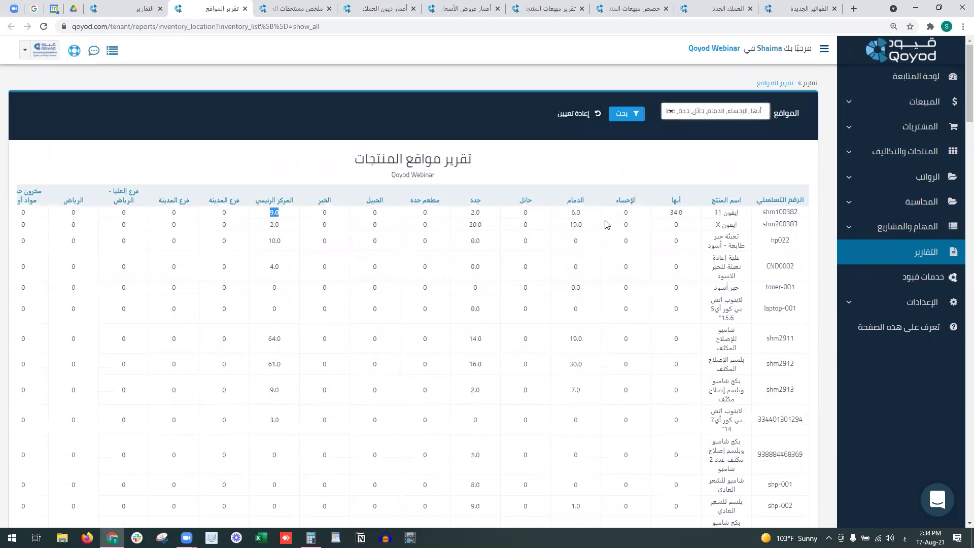
{"action": "left_click_drag", "start_coordinate": [563, 201], "coordinate": [442, 211]}
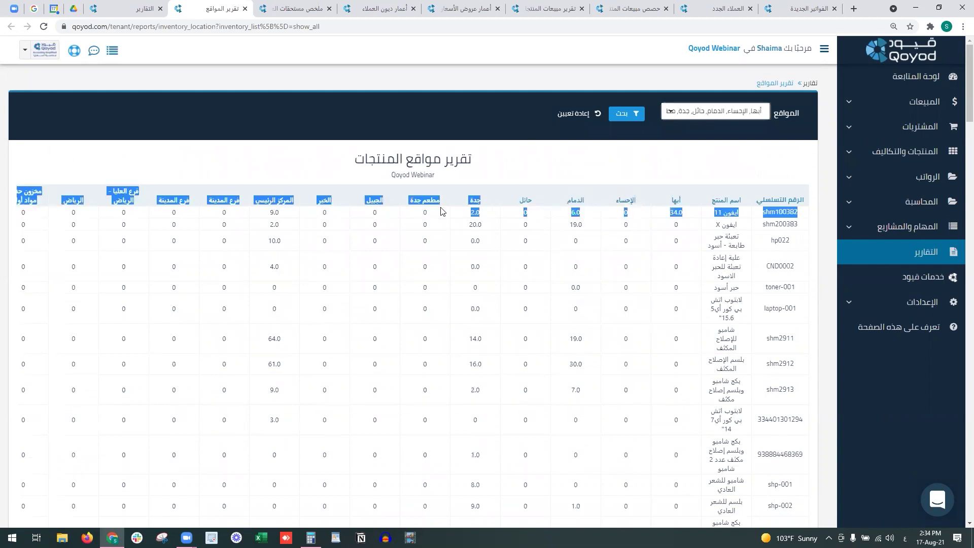
{"action": "left_click", "coordinate": [442, 200]}
{"action": "left_click_drag", "start_coordinate": [692, 218], "coordinate": [671, 215]}
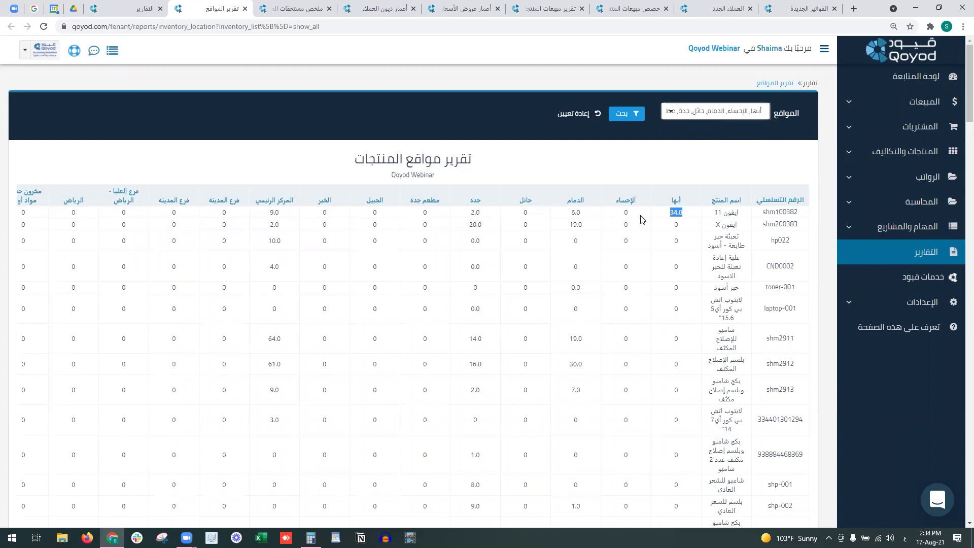
{"action": "left_click", "coordinate": [659, 219]}
Step: Reset the product locations filter and run the report for جدة only
{"action": "left_click", "coordinate": [715, 111]}
{"action": "left_click", "coordinate": [725, 148]}
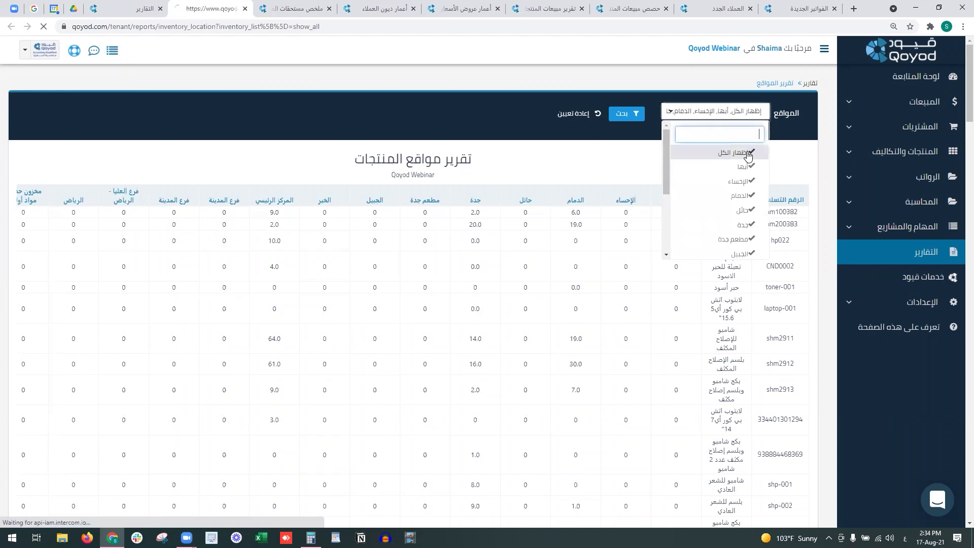
{"action": "left_click", "coordinate": [749, 116]}
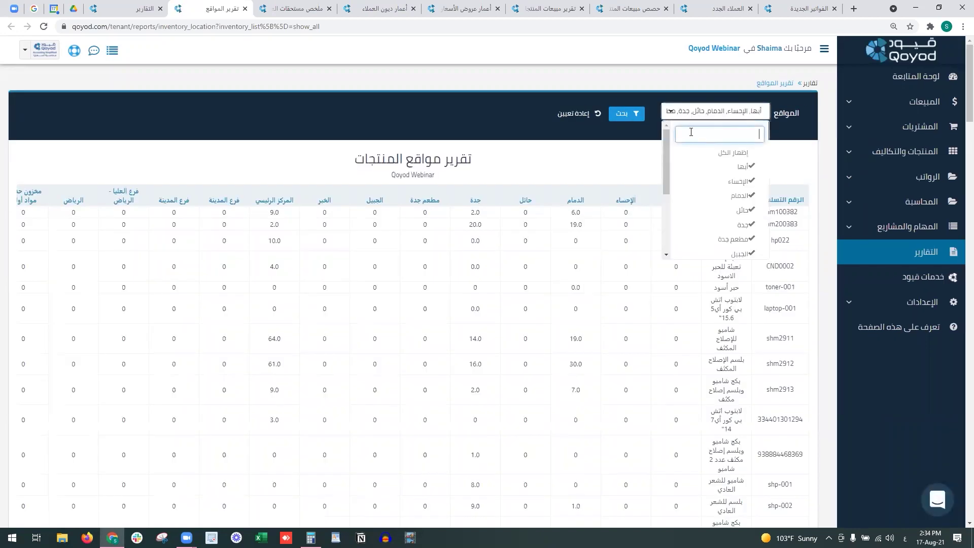
{"action": "left_click", "coordinate": [592, 114]}
{"action": "left_click", "coordinate": [720, 112]}
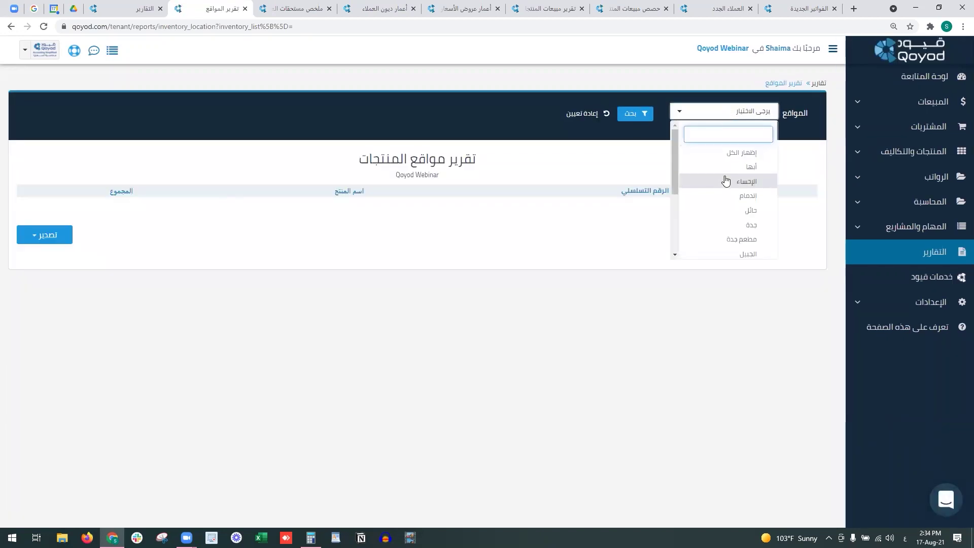
{"action": "left_click", "coordinate": [723, 225]}
{"action": "left_click", "coordinate": [637, 114]}
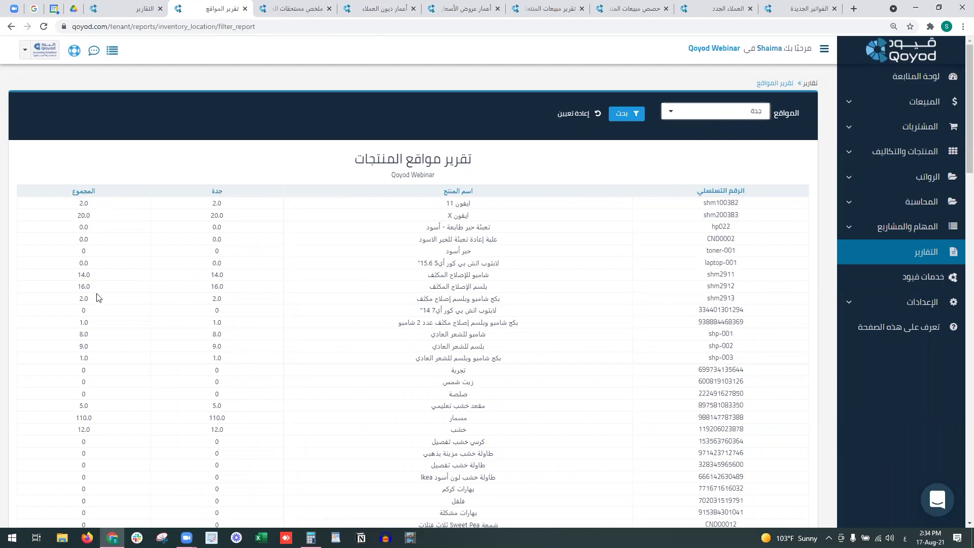
Step: Look through the جدة product quantities and close the report to show the customer dues summary (ملخص مستحقات العملاء)
{"action": "scroll", "coordinate": [97, 298], "scroll_direction": "down", "scroll_amount": 5}
{"action": "scroll", "coordinate": [101, 299], "scroll_direction": "up", "scroll_amount": 5}
{"action": "left_click", "coordinate": [245, 8]}
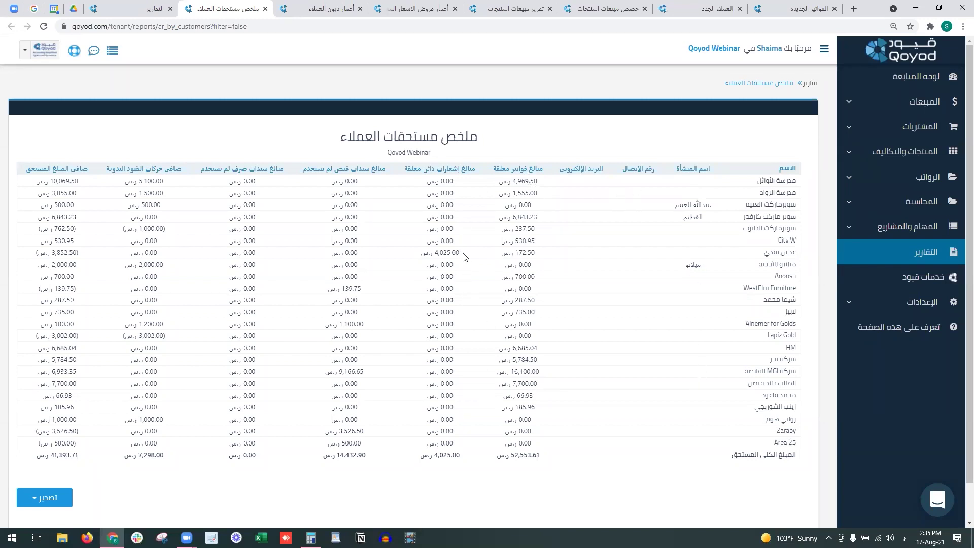
Step: Review the credit note, unused receipt and net amount due columns of the customer dues summary, and close the report
{"action": "left_click_drag", "start_coordinate": [462, 255], "coordinate": [410, 258]}
{"action": "left_click_drag", "start_coordinate": [371, 169], "coordinate": [334, 171]}
{"action": "left_click_drag", "start_coordinate": [372, 329], "coordinate": [320, 330]}
{"action": "left_click_drag", "start_coordinate": [174, 169], "coordinate": [44, 169]}
{"action": "left_click", "coordinate": [265, 8]}
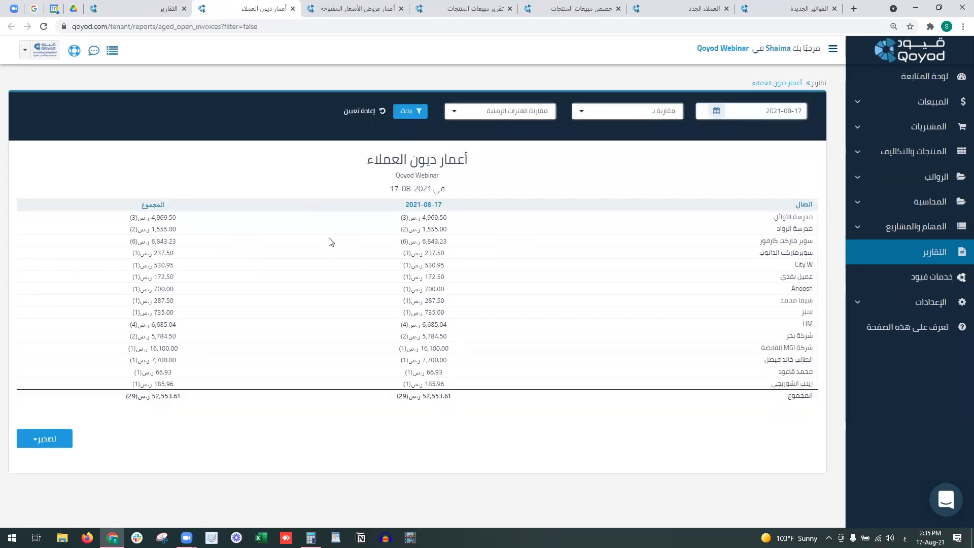
Step: Run the customer debts aging report (أعمار ديون العملاء) as of 2021-07-31, compared with الشهر الماضي over 4 فترات
{"action": "left_click", "coordinate": [719, 114]}
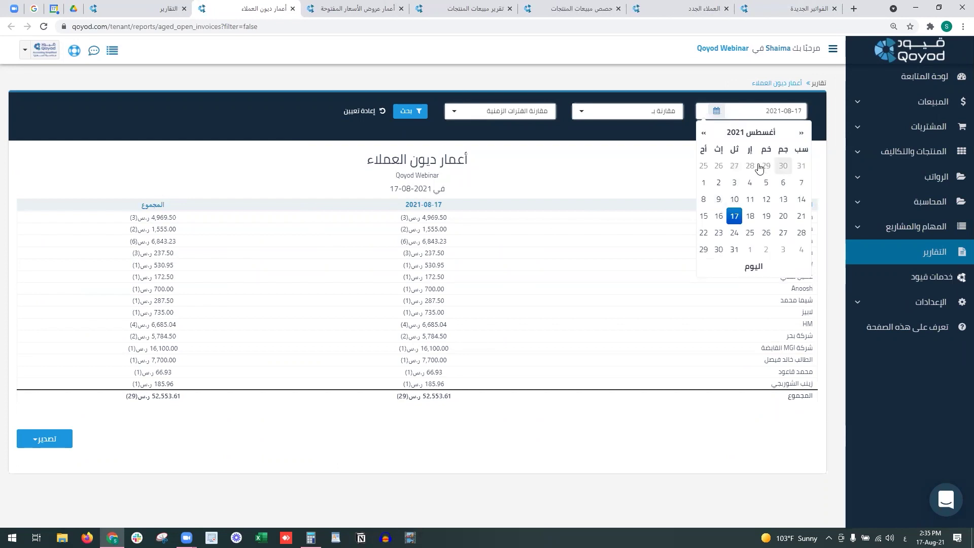
{"action": "left_click", "coordinate": [799, 167]}
{"action": "left_click", "coordinate": [638, 118]}
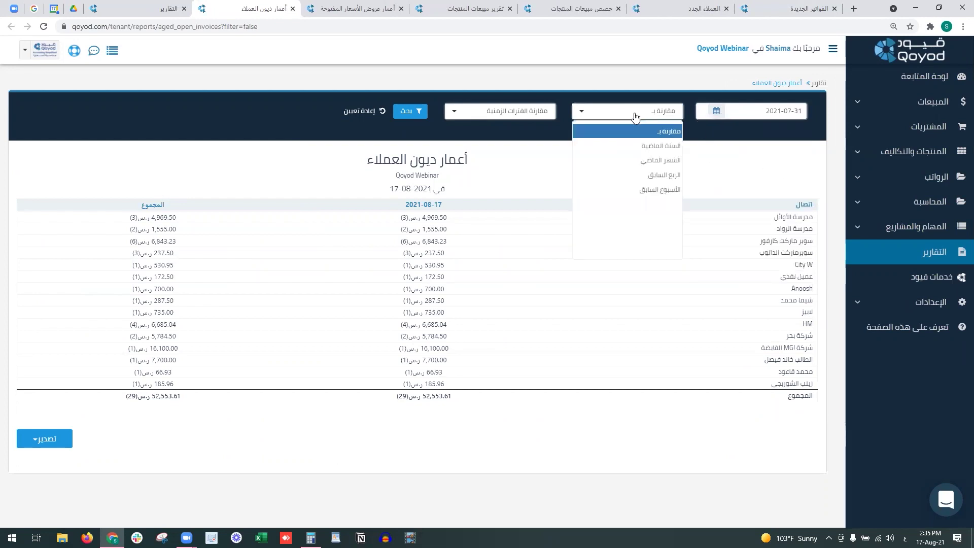
{"action": "left_click", "coordinate": [610, 161]}
{"action": "left_click", "coordinate": [549, 118]}
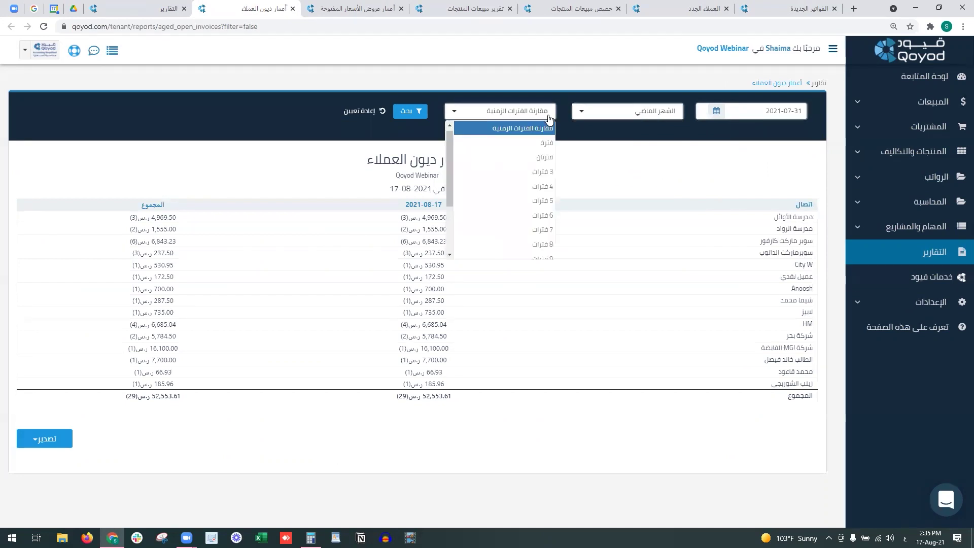
{"action": "left_click", "coordinate": [543, 186]}
{"action": "left_click", "coordinate": [411, 118]}
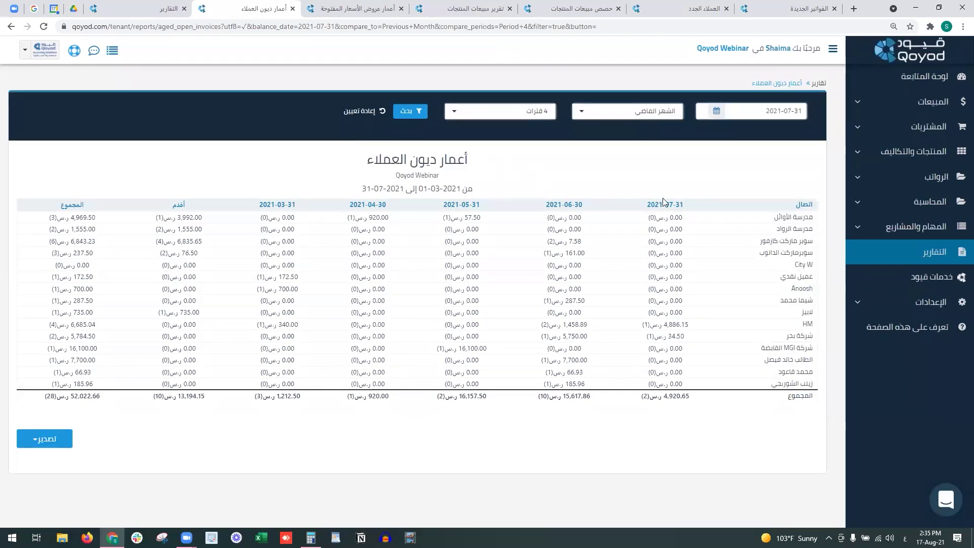
Step: Examine the month columns and the older debts column (أقدم) in the customer debts aging report
{"action": "left_click_drag", "start_coordinate": [693, 206], "coordinate": [435, 209]}
{"action": "left_click", "coordinate": [361, 204]}
{"action": "left_click_drag", "start_coordinate": [293, 205], "coordinate": [236, 208]}
{"action": "left_click", "coordinate": [237, 212]}
{"action": "left_click", "coordinate": [687, 207]}
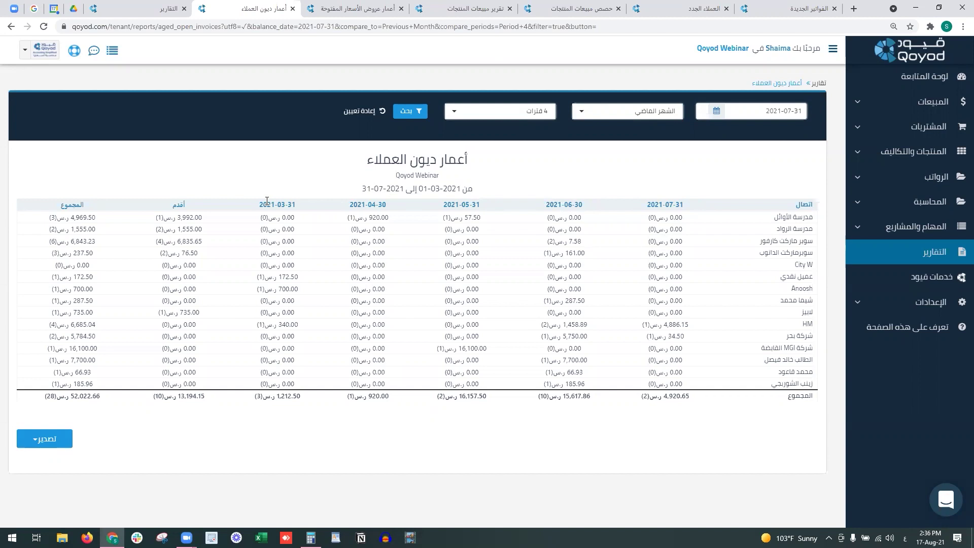
{"action": "triple_click", "coordinate": [189, 216]}
{"action": "left_click_drag", "start_coordinate": [218, 230], "coordinate": [156, 225]}
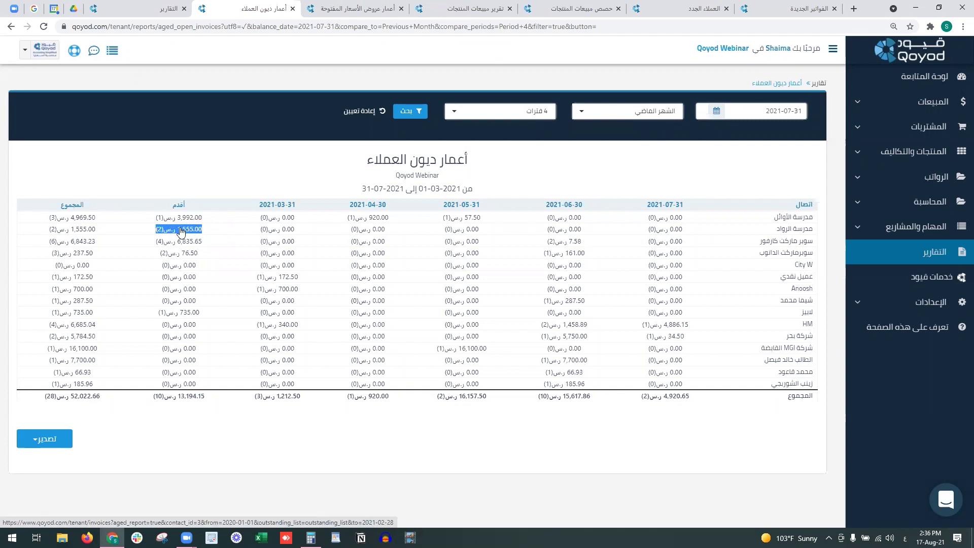
{"action": "double_click", "coordinate": [178, 204]}
Step: Rerun the customer debts aging report with 3 فترات, check the 2021-04-30 column, and close the report
{"action": "left_click", "coordinate": [509, 116]}
{"action": "left_click", "coordinate": [500, 168]}
{"action": "left_click", "coordinate": [411, 117]}
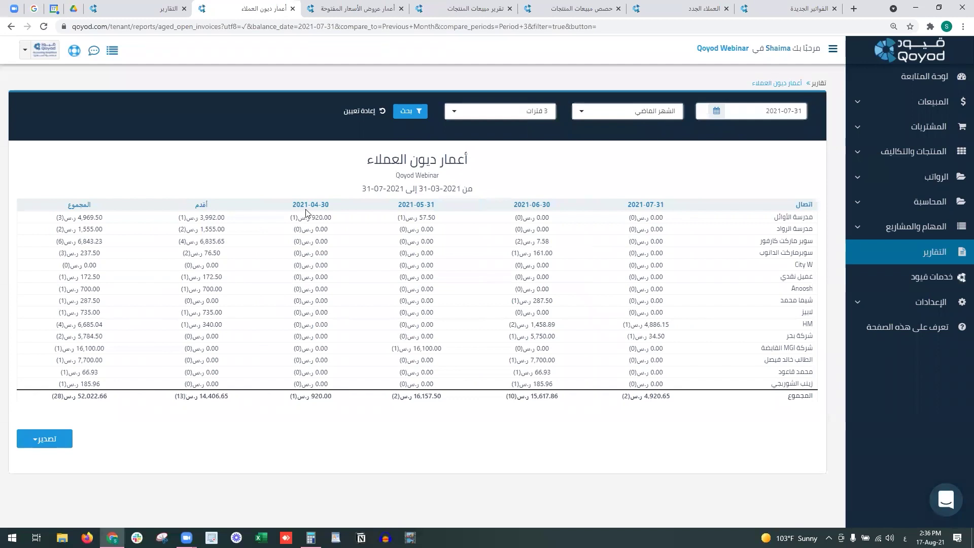
{"action": "left_click_drag", "start_coordinate": [313, 205], "coordinate": [305, 206]}
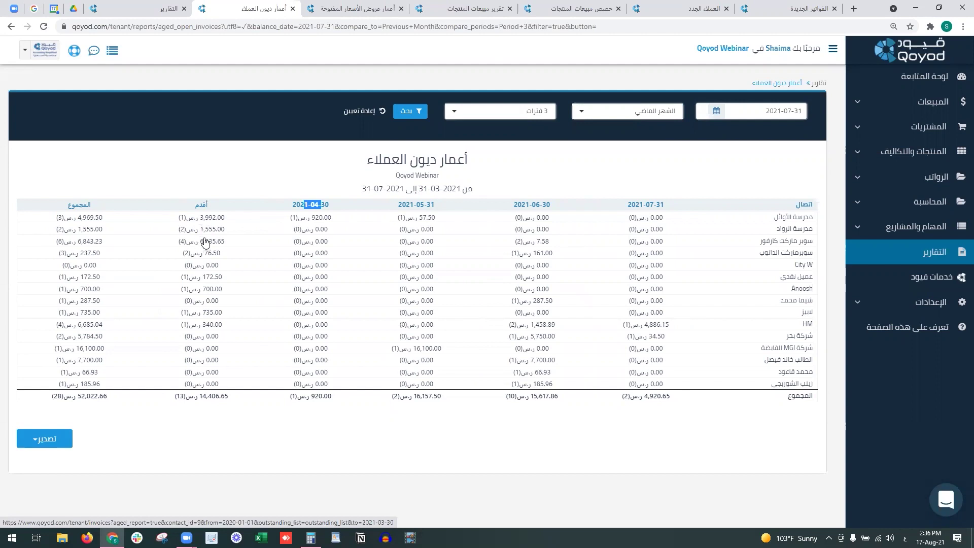
{"action": "left_click", "coordinate": [292, 8]}
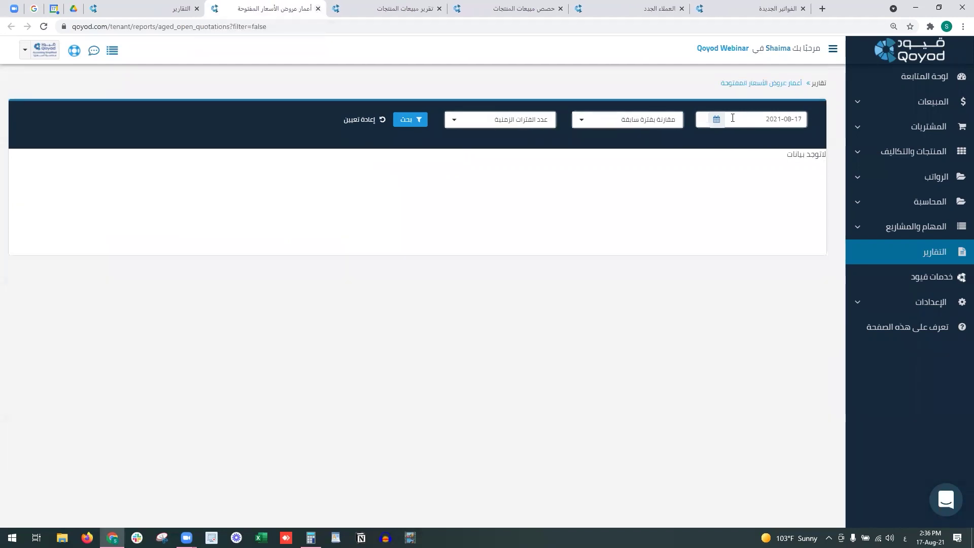
Step: Run the open quotations aging report (أعمار عروض الأسعار المفتوحة) for the date 2021-07-31
{"action": "left_click", "coordinate": [716, 120]}
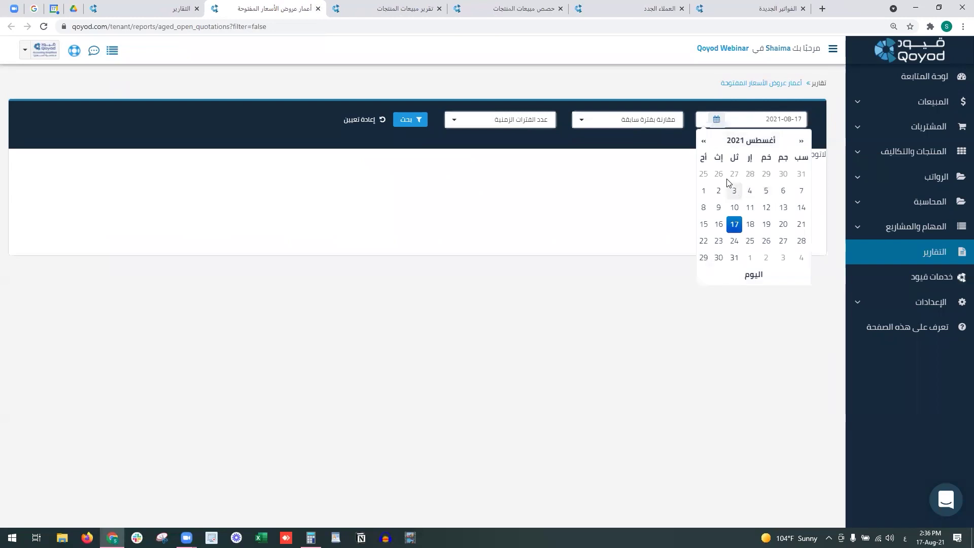
{"action": "left_click", "coordinate": [801, 174]}
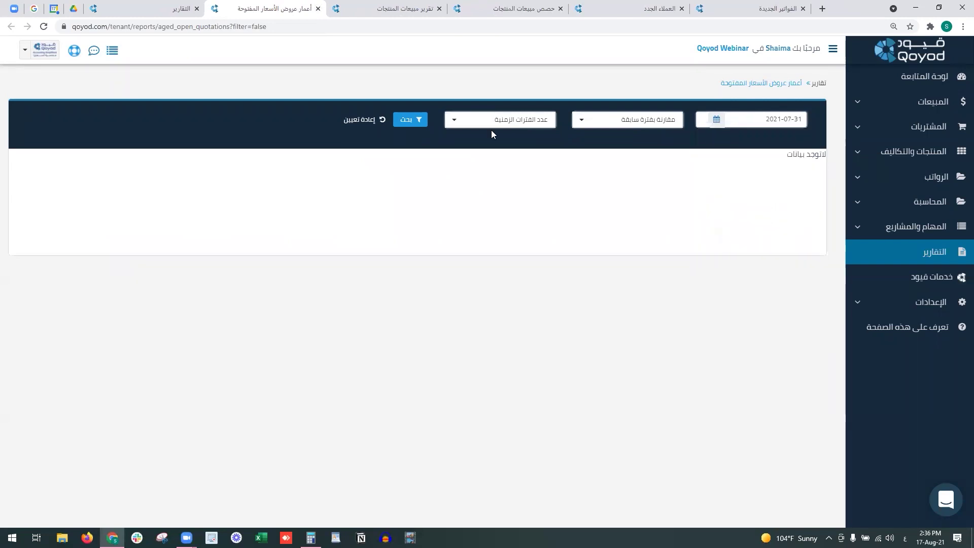
{"action": "left_click", "coordinate": [406, 122]}
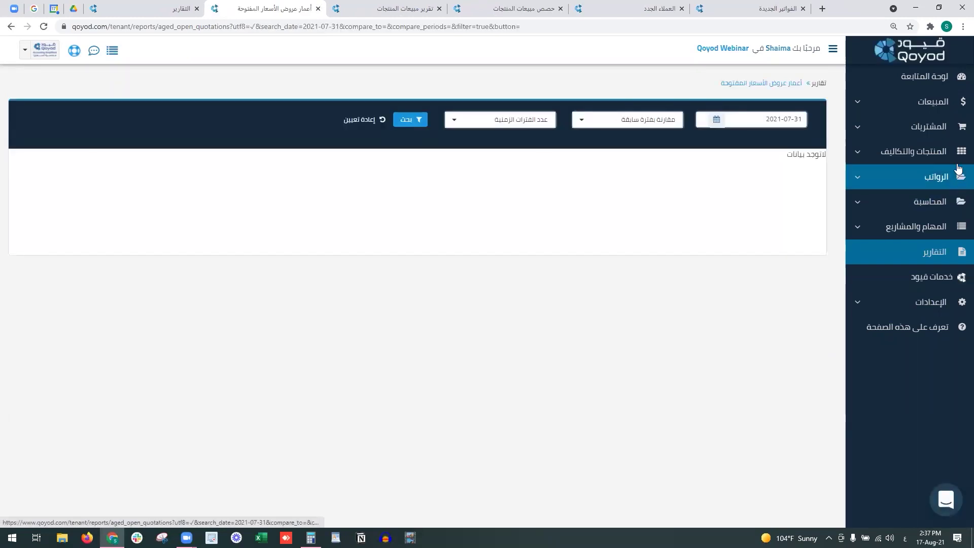
Step: Start a new sales quotation and set its issue date to 2021-01-17
{"action": "left_click", "coordinate": [913, 109]}
{"action": "left_click", "coordinate": [863, 158]}
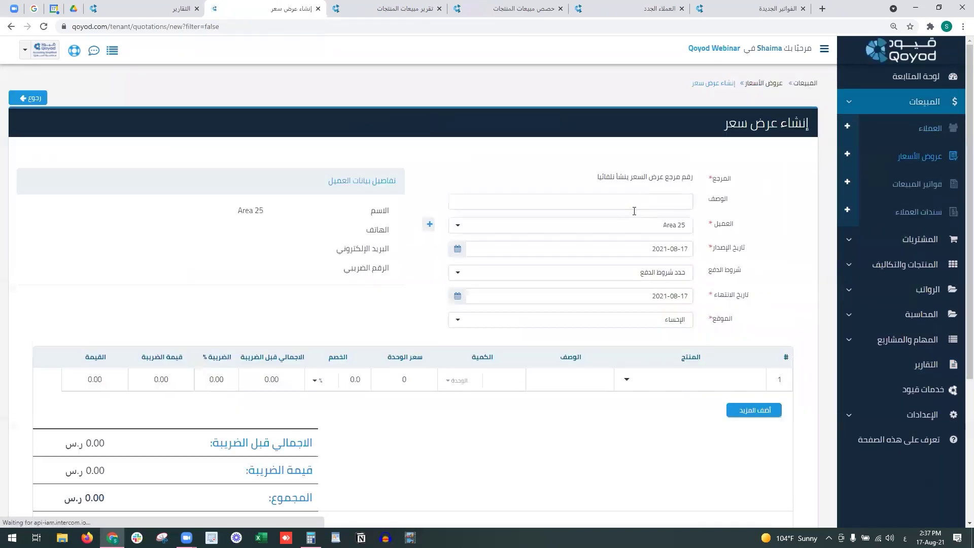
{"action": "left_click", "coordinate": [676, 249]}
{"action": "type", "text": "1"}
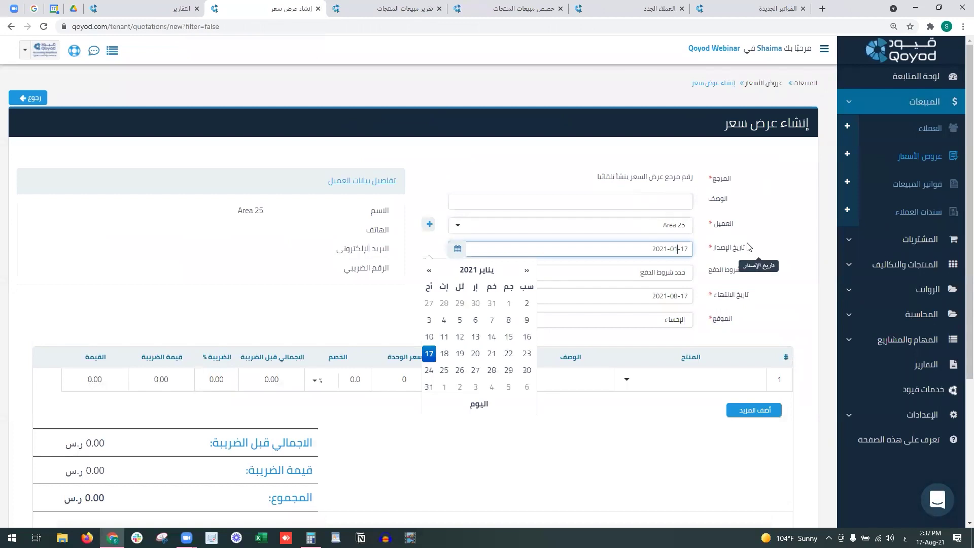
{"action": "left_click", "coordinate": [694, 282]}
Step: Add the product مكتبة تلفزيون مع مقابض ذهبية to the quotation, then save and approve it
{"action": "left_click", "coordinate": [652, 378]}
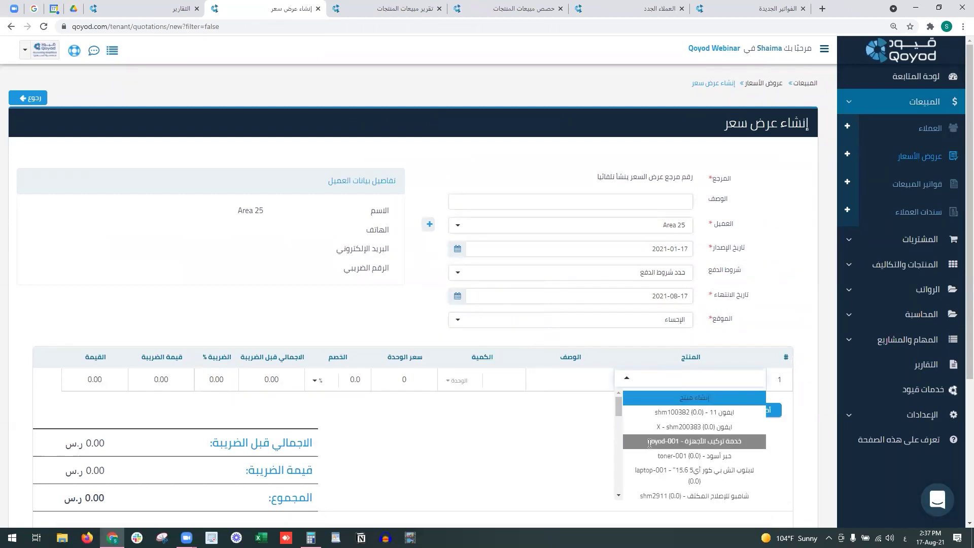
{"action": "type", "text": "مكن"}
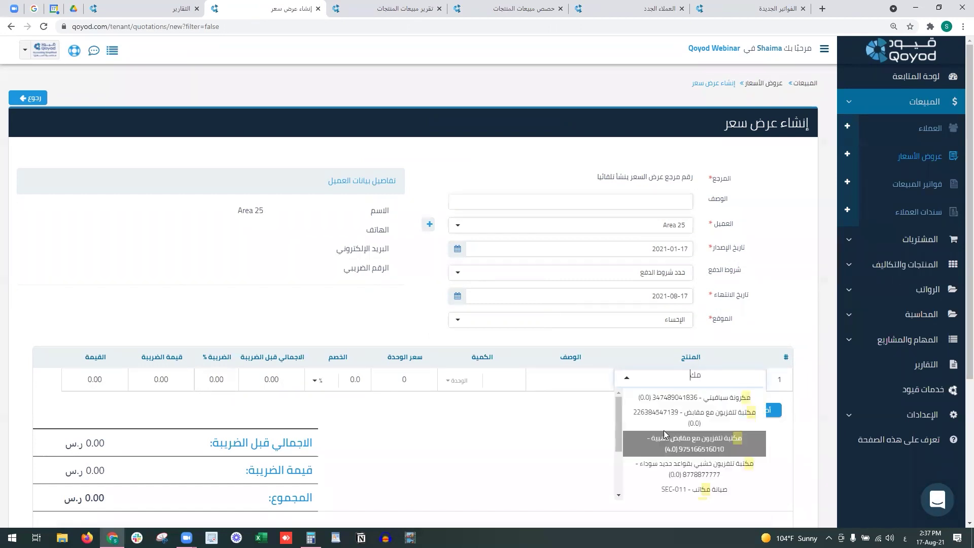
{"action": "key", "text": "BackSpace"}
{"action": "type", "text": "تب"}
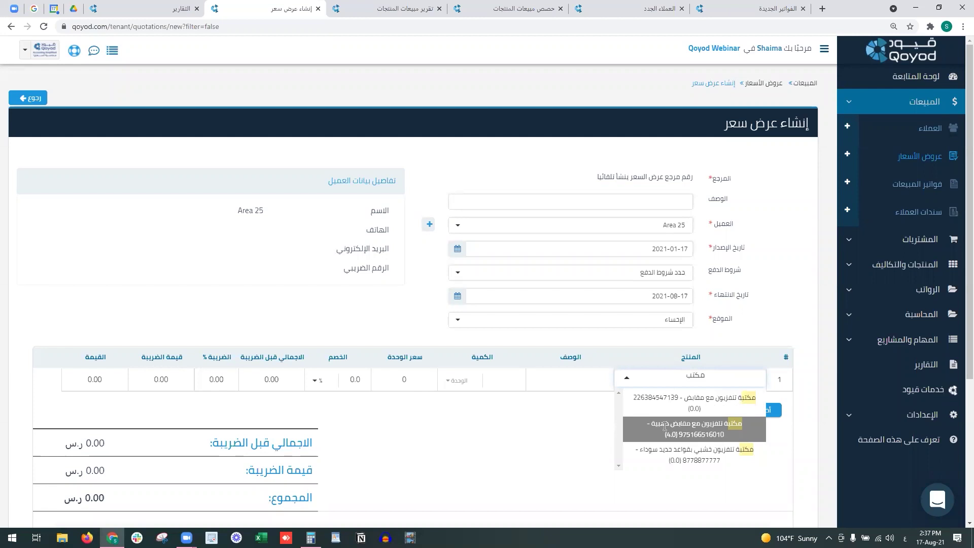
{"action": "left_click", "coordinate": [695, 428]}
{"action": "scroll", "coordinate": [696, 433], "scroll_direction": "down", "scroll_amount": 4}
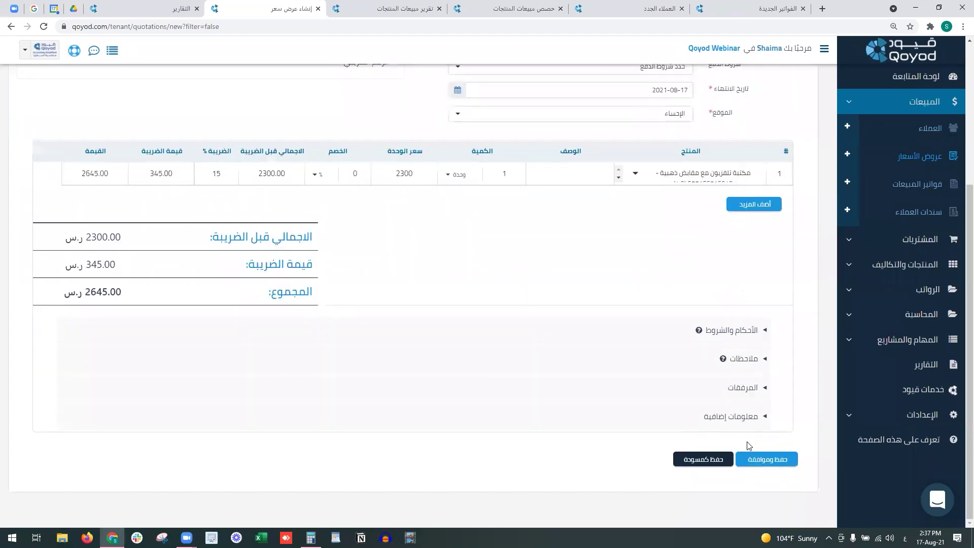
{"action": "left_click", "coordinate": [752, 459]}
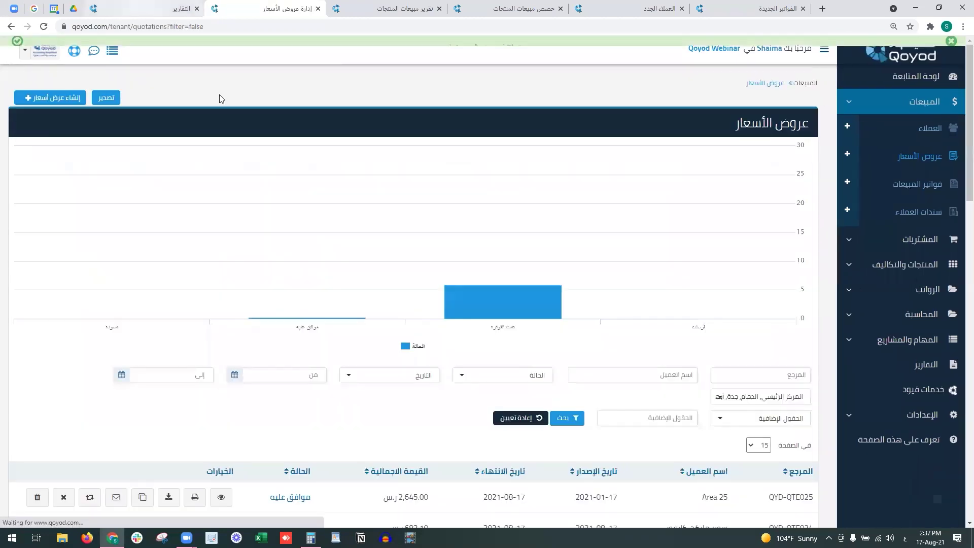
Step: Open the quotations aging report in a new browser tab from the reports page and place it beside the reports tab
{"action": "left_click", "coordinate": [179, 10]}
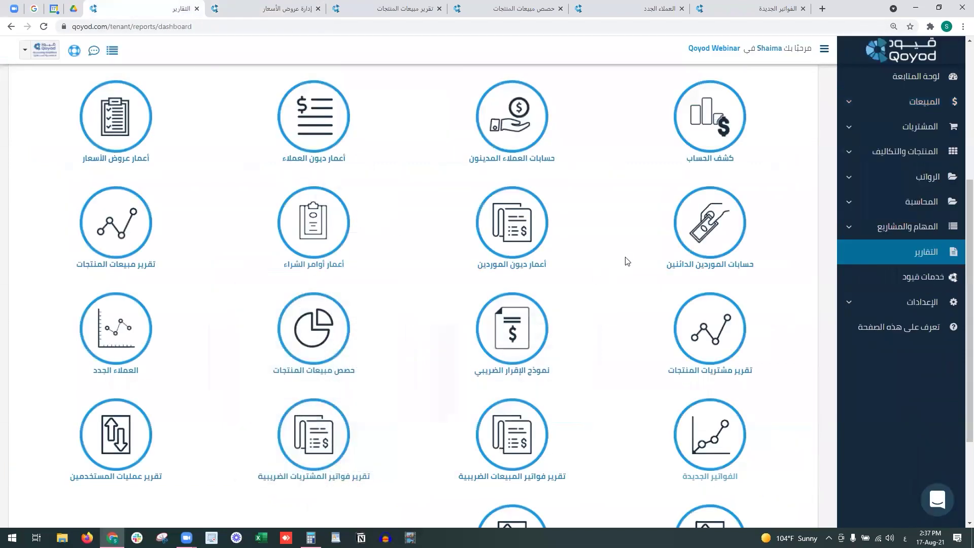
{"action": "right_click", "coordinate": [134, 108]}
{"action": "left_click", "coordinate": [154, 126]}
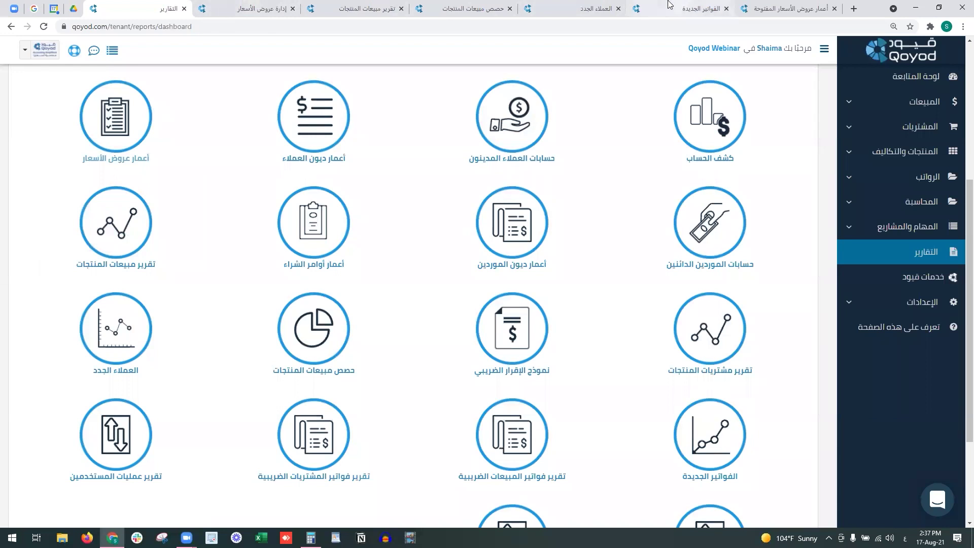
{"action": "left_click", "coordinate": [746, 4]}
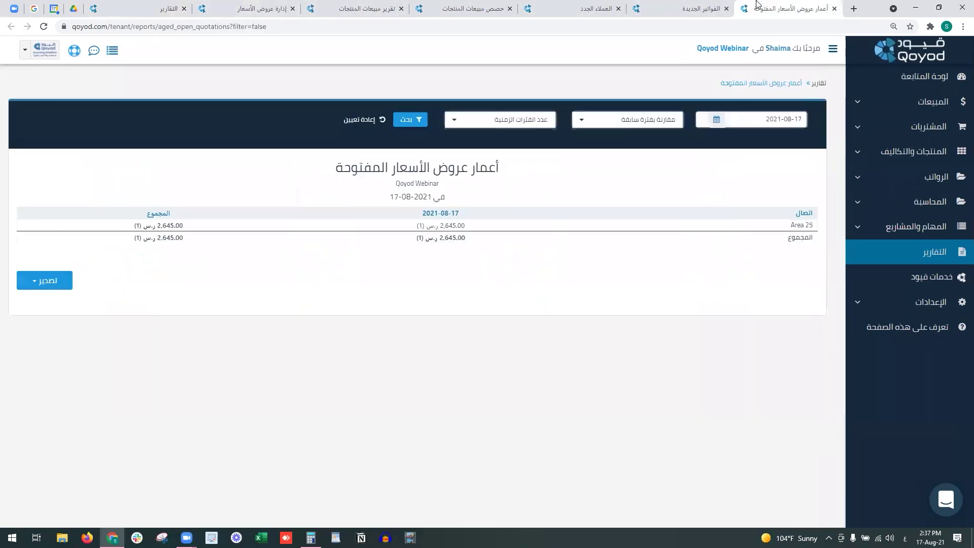
{"action": "left_click_drag", "start_coordinate": [756, 5], "coordinate": [245, 5]}
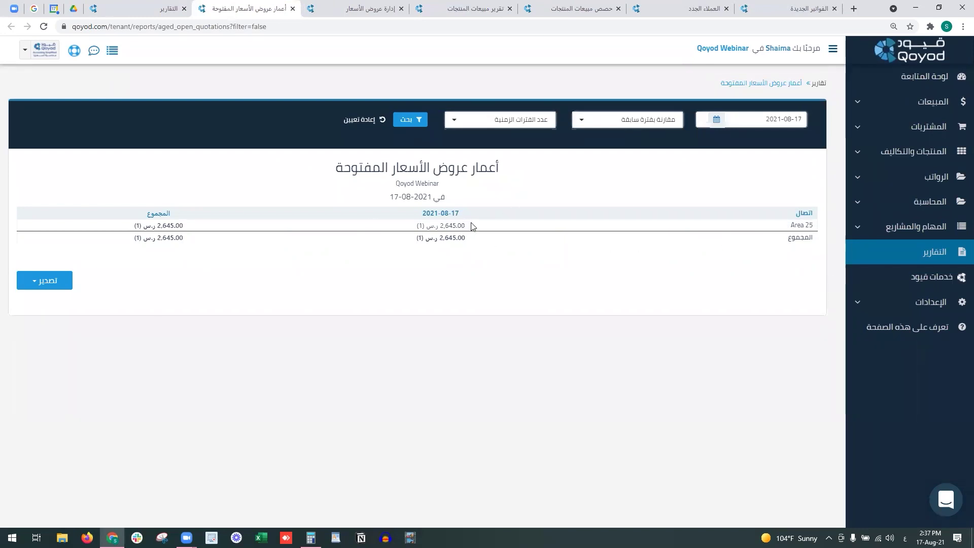
Step: Check the Area 25 amount in the open quotations aging report, and close that report and the quotations list
{"action": "left_click_drag", "start_coordinate": [464, 226], "coordinate": [414, 234]}
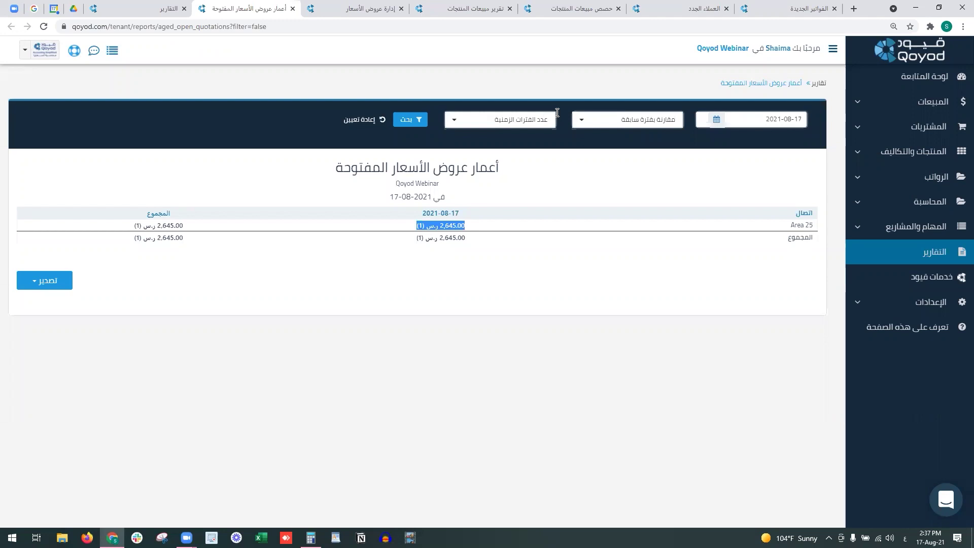
{"action": "left_click", "coordinate": [292, 9]}
{"action": "left_click", "coordinate": [292, 9]}
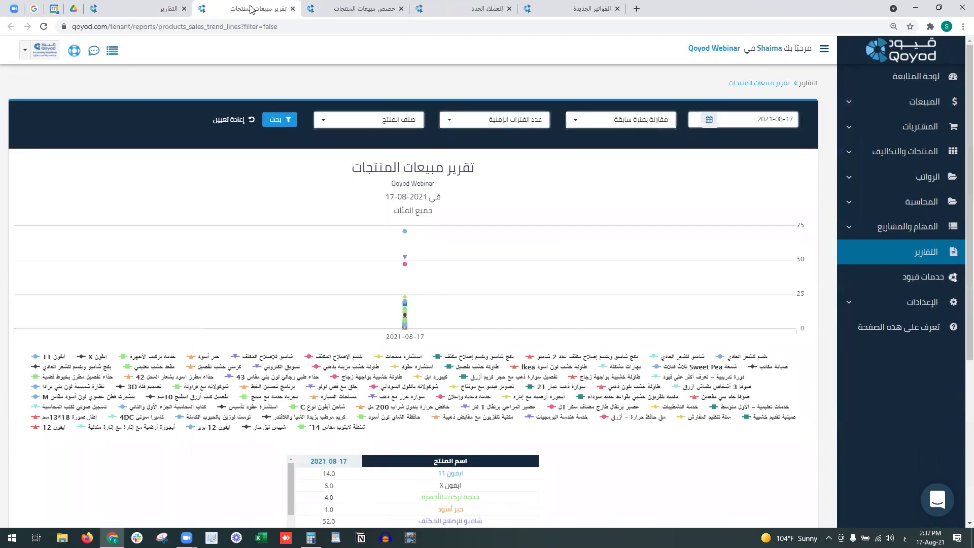
Step: Set the product sales report (تقرير مبيعات المنتجات) to compare with الأسبوع السابق over 12 فترة
{"action": "left_click", "coordinate": [606, 122]}
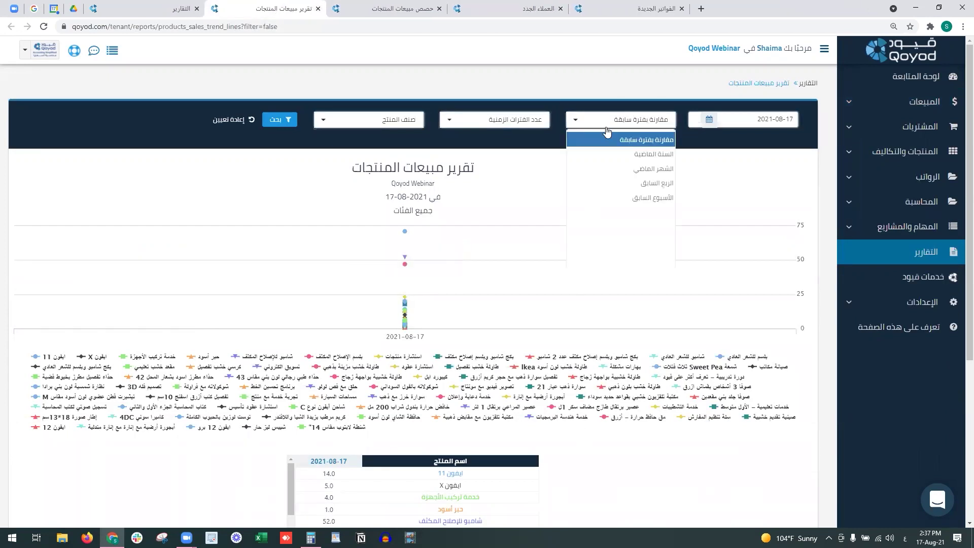
{"action": "left_click", "coordinate": [615, 197]}
{"action": "left_click", "coordinate": [525, 121]}
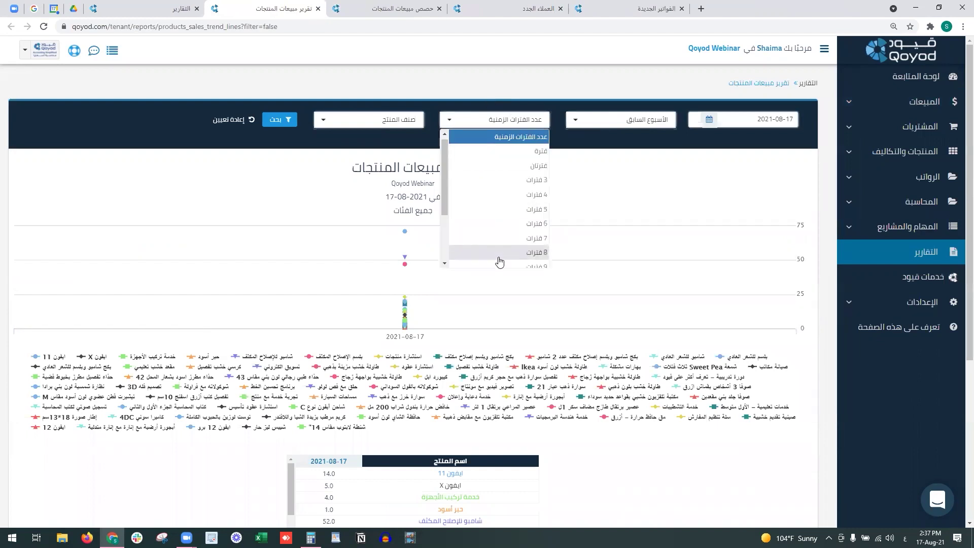
{"action": "scroll", "coordinate": [498, 238], "scroll_direction": "down", "scroll_amount": 2}
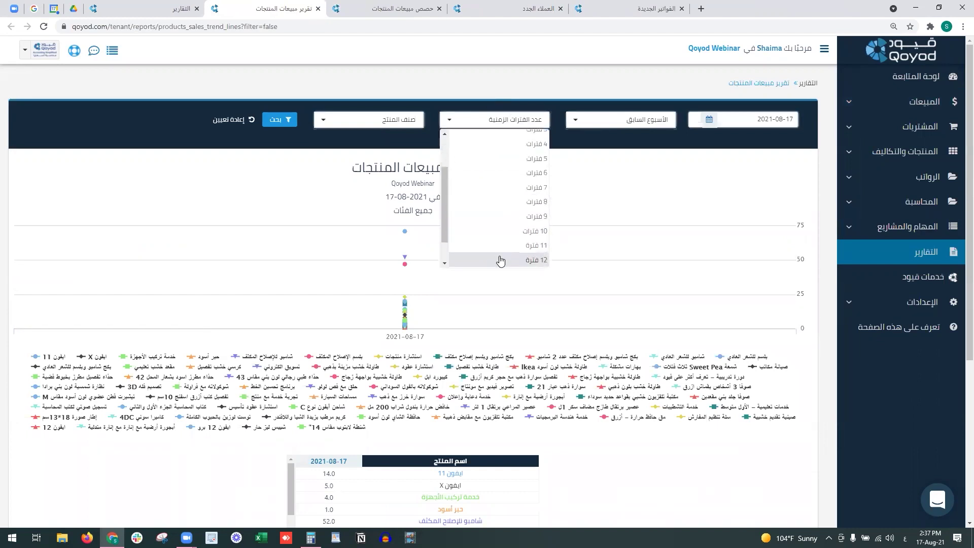
{"action": "left_click", "coordinate": [502, 260]}
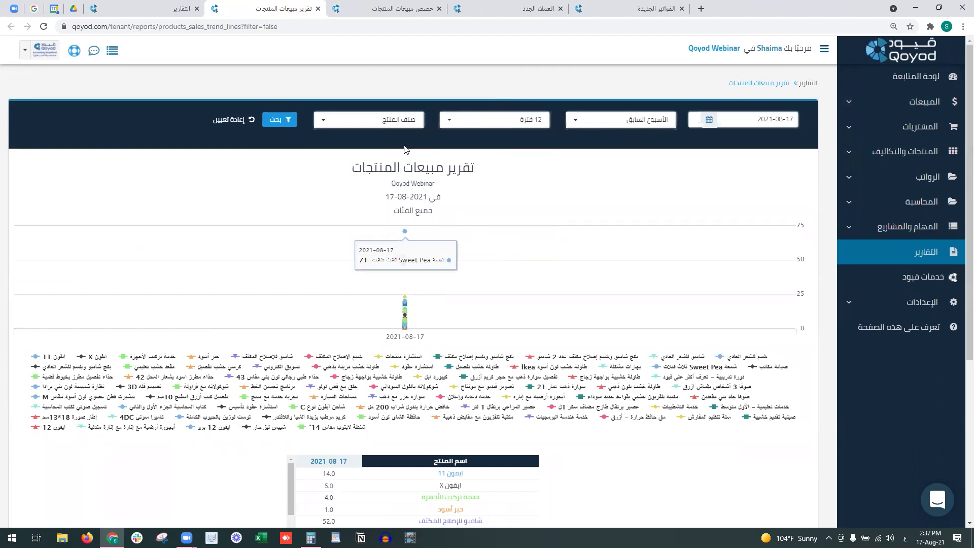
Step: Filter the product sales report by the category أثاث للمعرض and run it
{"action": "left_click", "coordinate": [404, 113]}
{"action": "scroll", "coordinate": [370, 217], "scroll_direction": "down", "scroll_amount": 1}
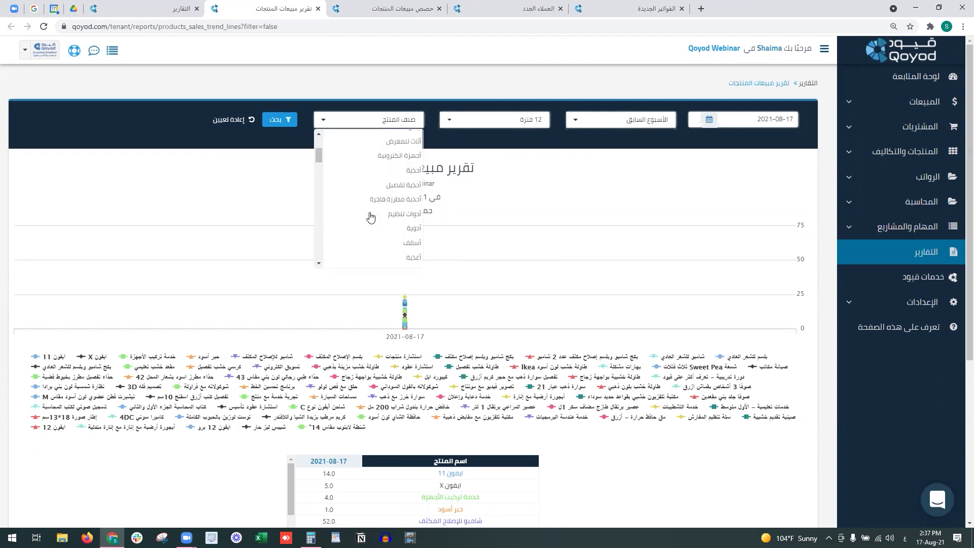
{"action": "scroll", "coordinate": [370, 217], "scroll_direction": "down", "scroll_amount": 1}
{"action": "scroll", "coordinate": [370, 217], "scroll_direction": "up", "scroll_amount": 3}
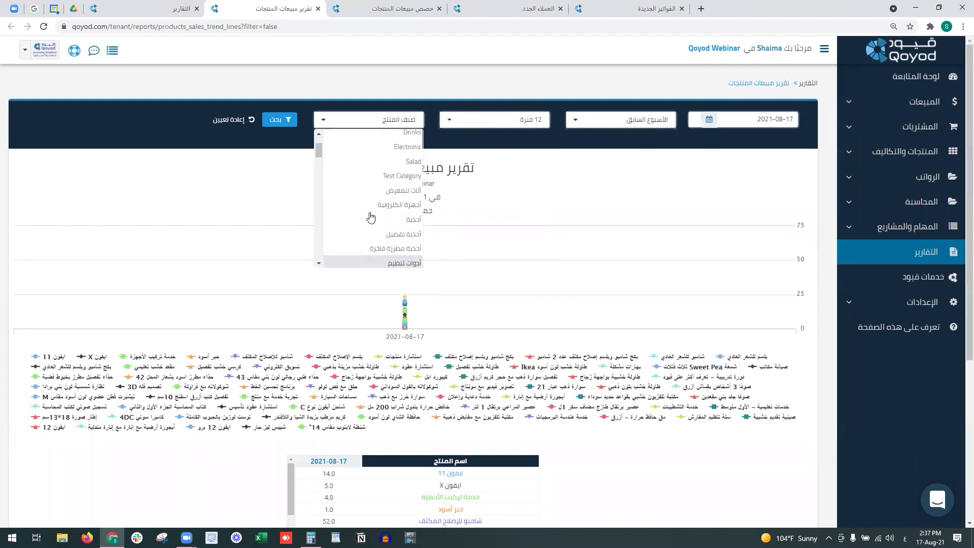
{"action": "key", "text": "Escape"}
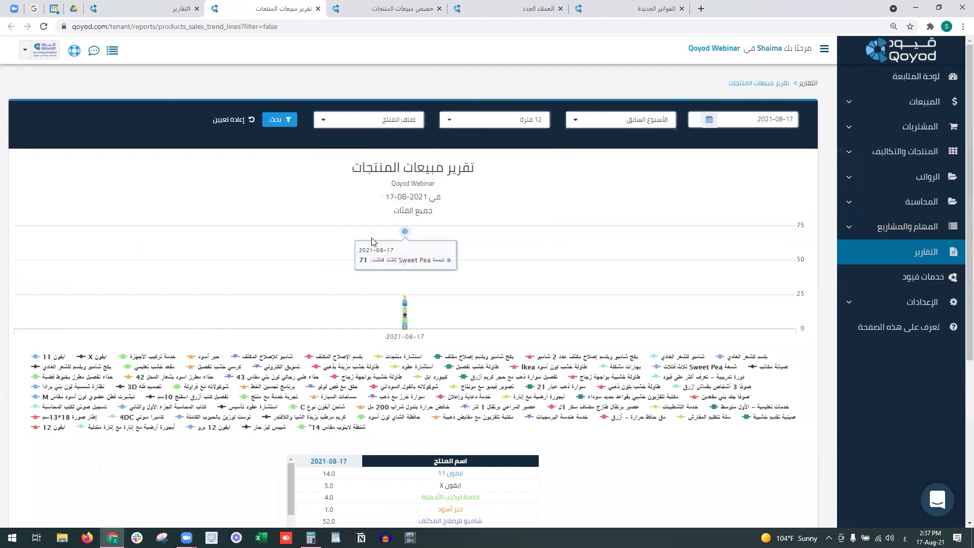
{"action": "left_click", "coordinate": [378, 115]}
{"action": "left_click", "coordinate": [381, 245]}
{"action": "left_click", "coordinate": [290, 122]}
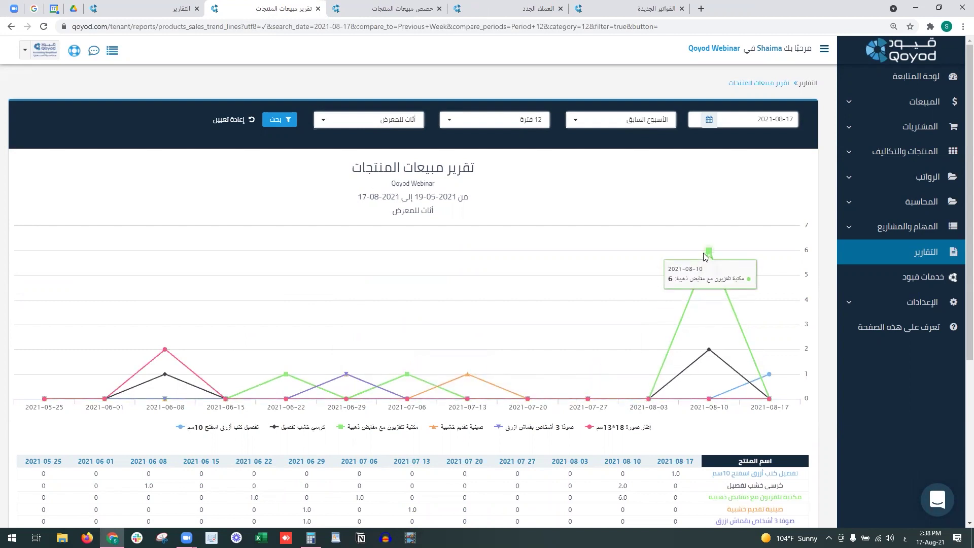
Step: Examine the weekly quantities per product in the table below the product sales chart
{"action": "scroll", "coordinate": [659, 355], "scroll_direction": "down", "scroll_amount": 3}
{"action": "left_click_drag", "start_coordinate": [781, 326], "coordinate": [332, 321]}
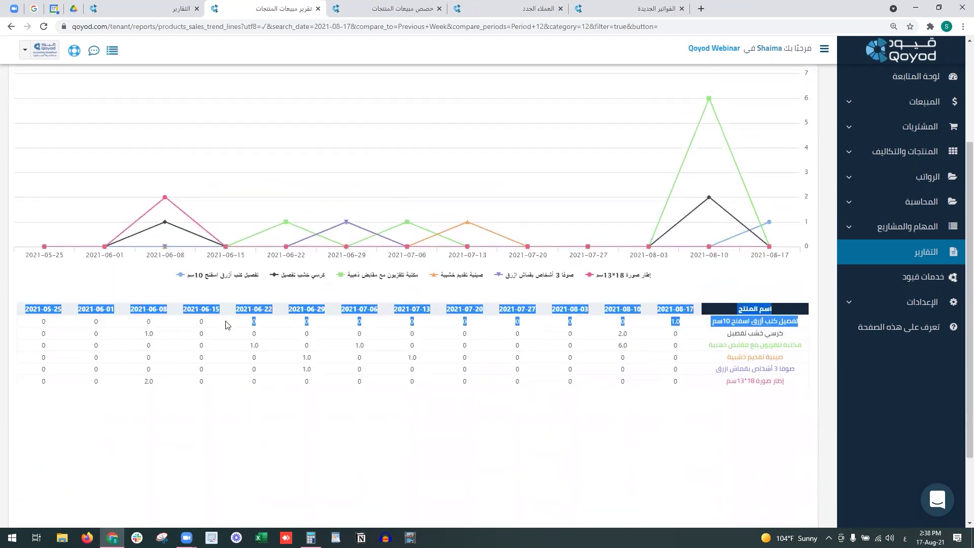
{"action": "left_click", "coordinate": [242, 362]}
{"action": "scroll", "coordinate": [699, 357], "scroll_direction": "up", "scroll_amount": 3}
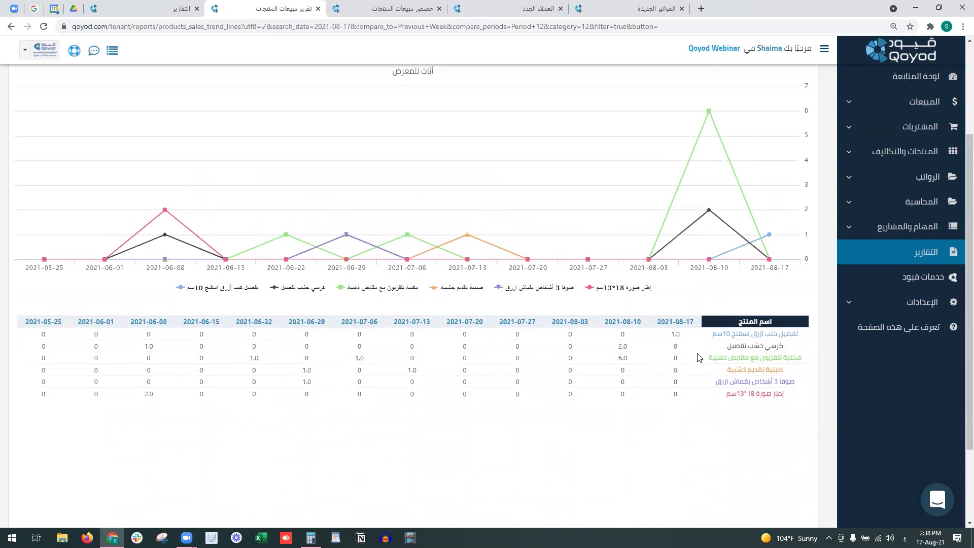
Step: Reset the product sales report's category filter to صنف المنتج to cover all categories and run it
{"action": "left_click", "coordinate": [355, 119]}
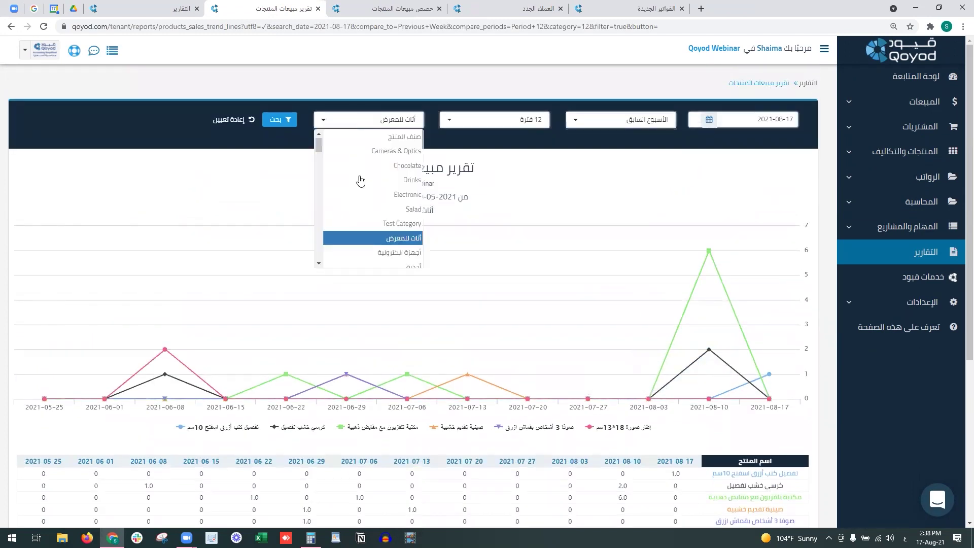
{"action": "left_click", "coordinate": [337, 131]}
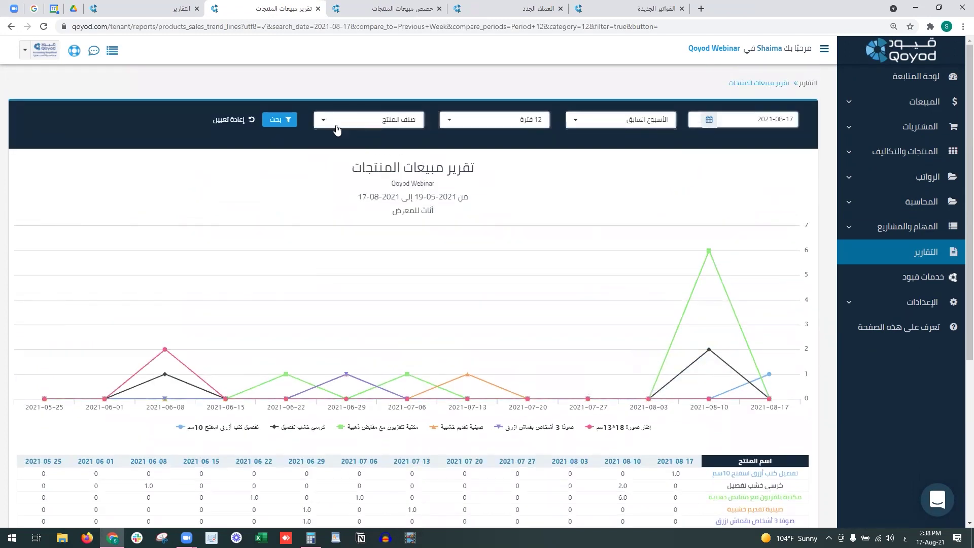
{"action": "left_click", "coordinate": [285, 118]}
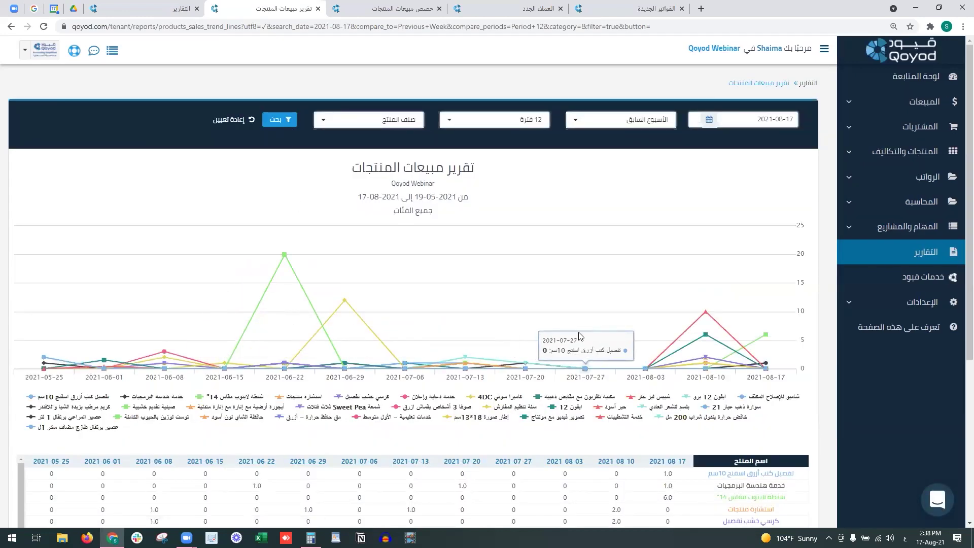
Step: Run the product sales report for the category Drinks and again for Cameras & Optics
{"action": "left_click", "coordinate": [356, 121]}
{"action": "left_click", "coordinate": [381, 180]}
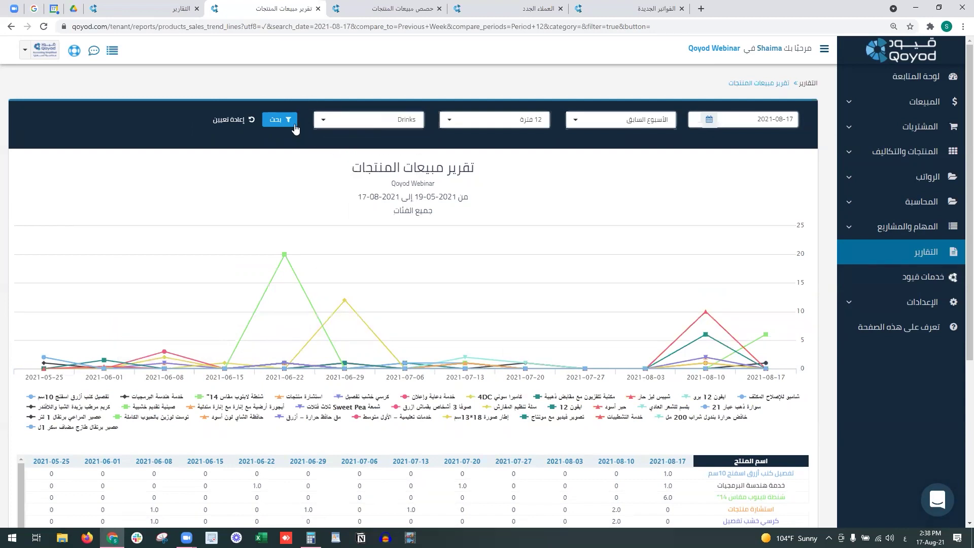
{"action": "left_click", "coordinate": [292, 122]}
{"action": "left_click", "coordinate": [361, 126]}
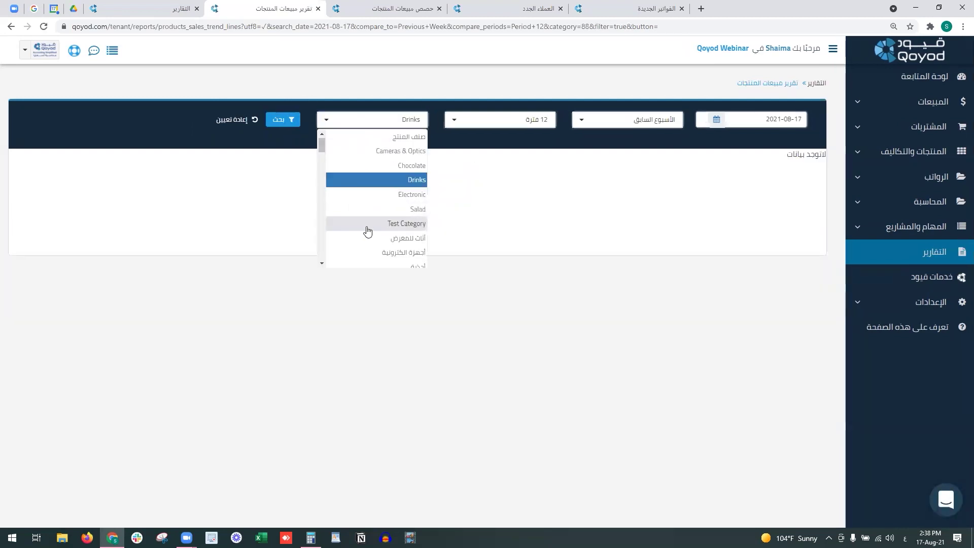
{"action": "left_click", "coordinate": [349, 148]}
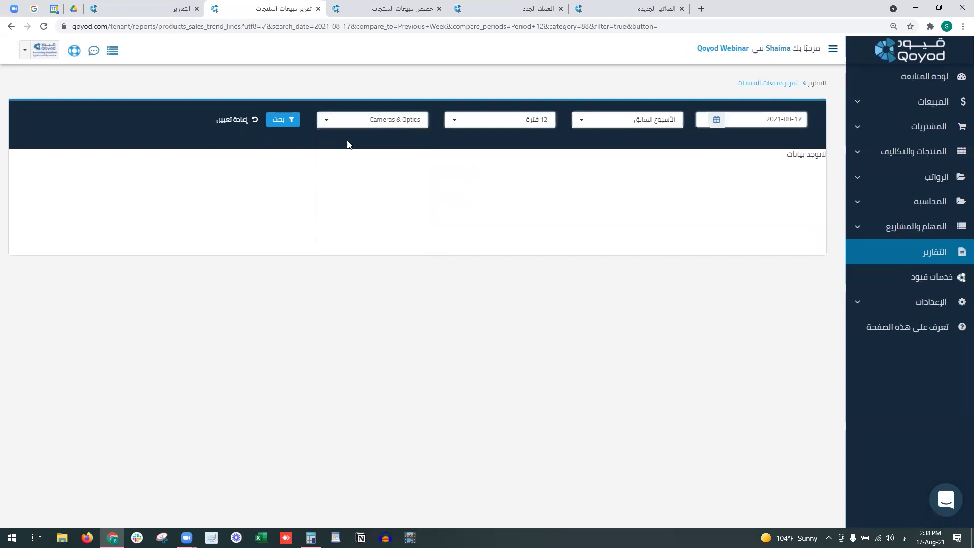
{"action": "left_click", "coordinate": [292, 122]}
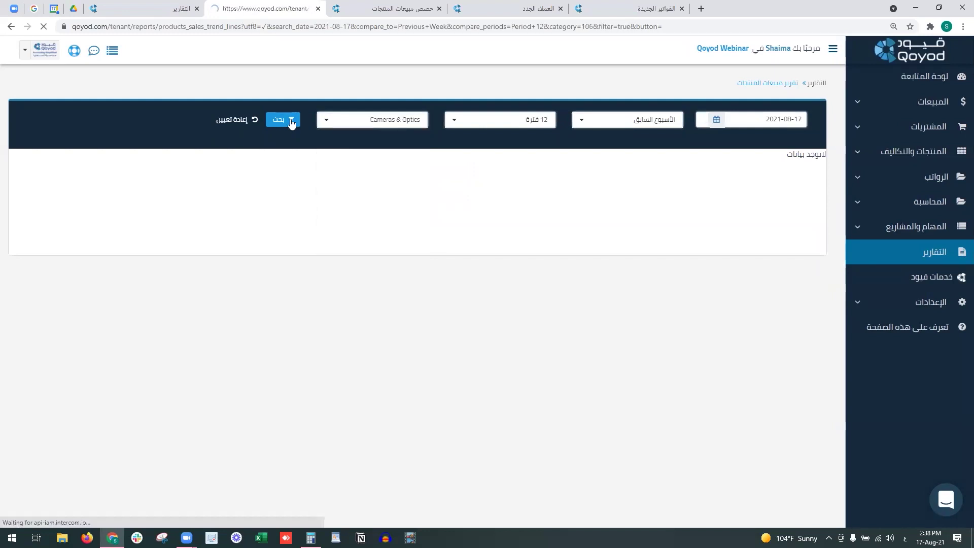
Step: Filter the product sales report by the category أجهزة الكترونية, run it, and close the report
{"action": "left_click", "coordinate": [334, 124]}
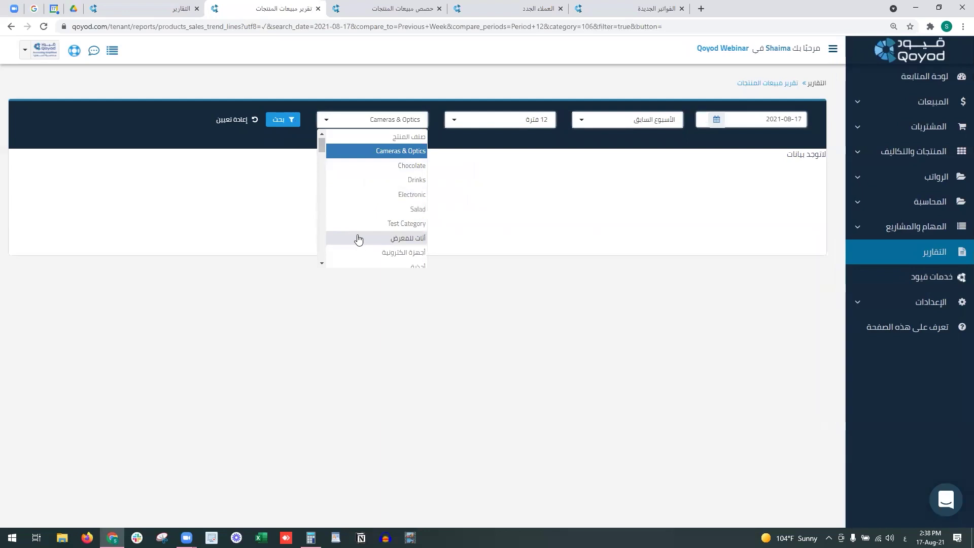
{"action": "left_click", "coordinate": [362, 252]}
{"action": "left_click", "coordinate": [289, 120]}
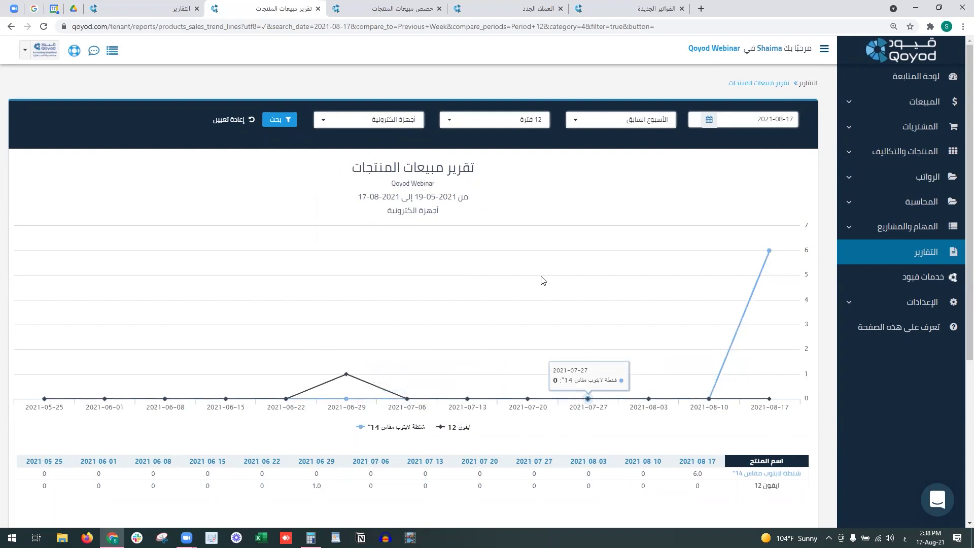
{"action": "left_click", "coordinate": [317, 9]}
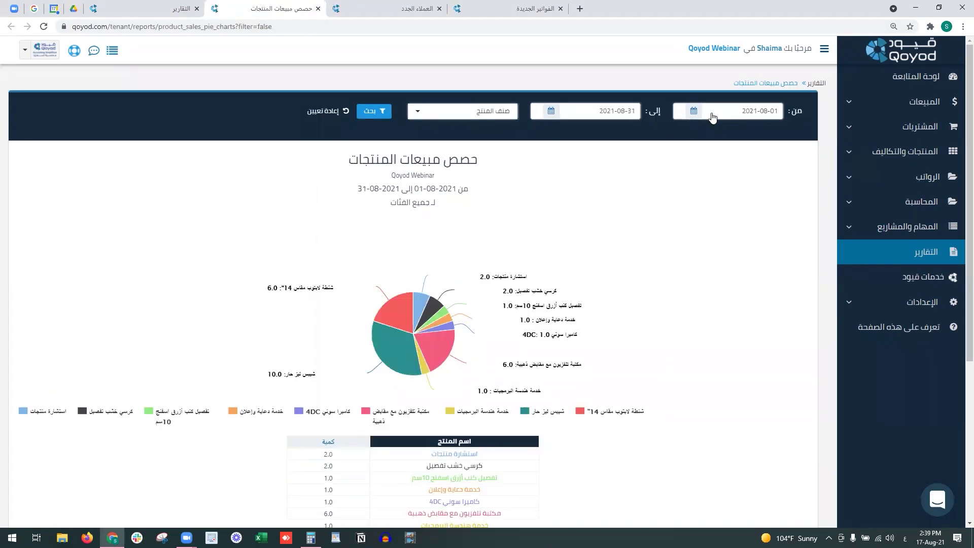
Step: Examine the category options, pie chart and quantity table of the حصص مبيعات المنتجات report, and close it
{"action": "left_click", "coordinate": [503, 116]}
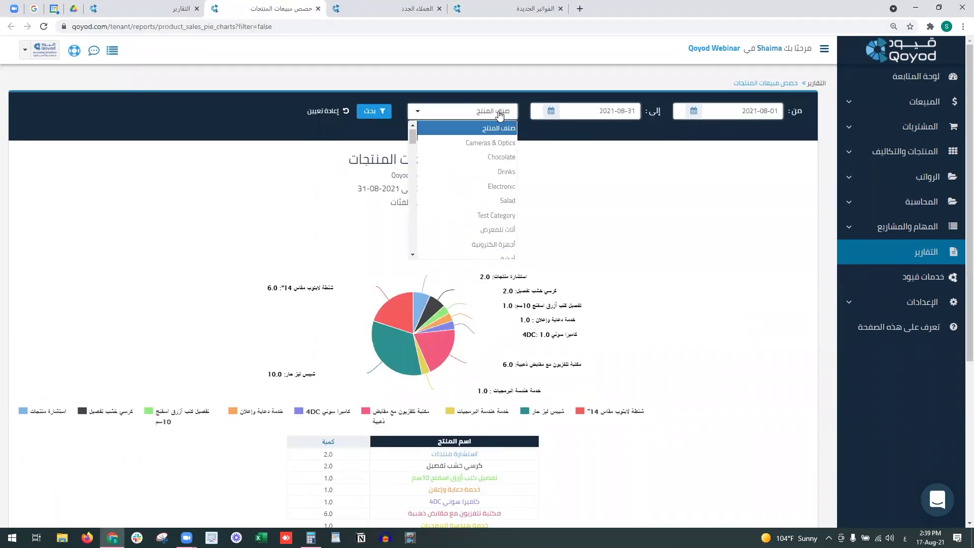
{"action": "left_click", "coordinate": [598, 171]}
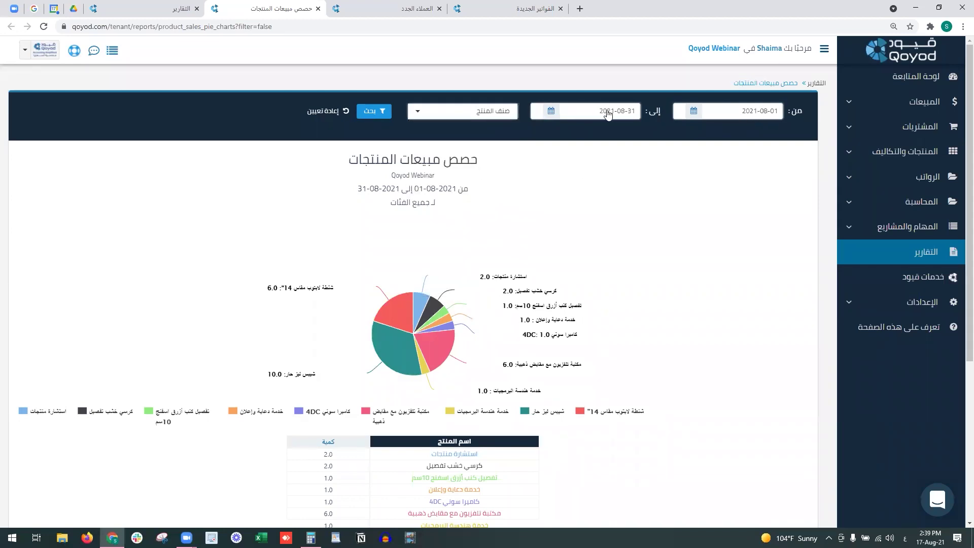
{"action": "scroll", "coordinate": [587, 223], "scroll_direction": "down", "scroll_amount": 2}
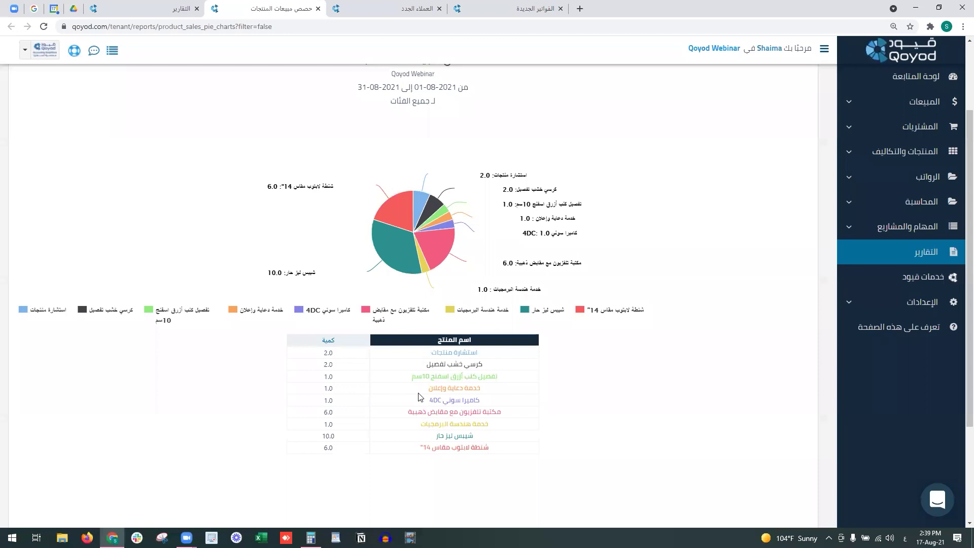
{"action": "scroll", "coordinate": [418, 397], "scroll_direction": "up", "scroll_amount": 2}
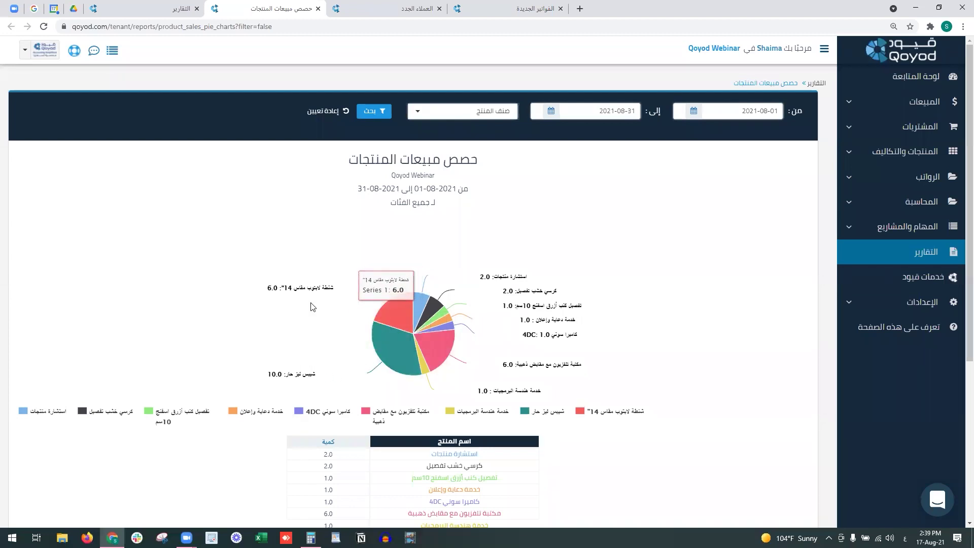
{"action": "mouse_move", "coordinate": [458, 337]}
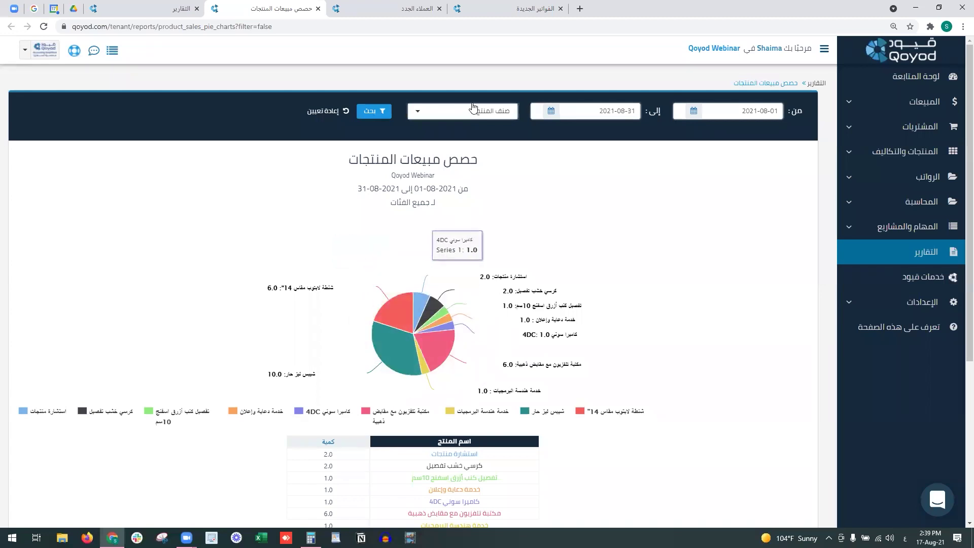
{"action": "left_click", "coordinate": [317, 9]}
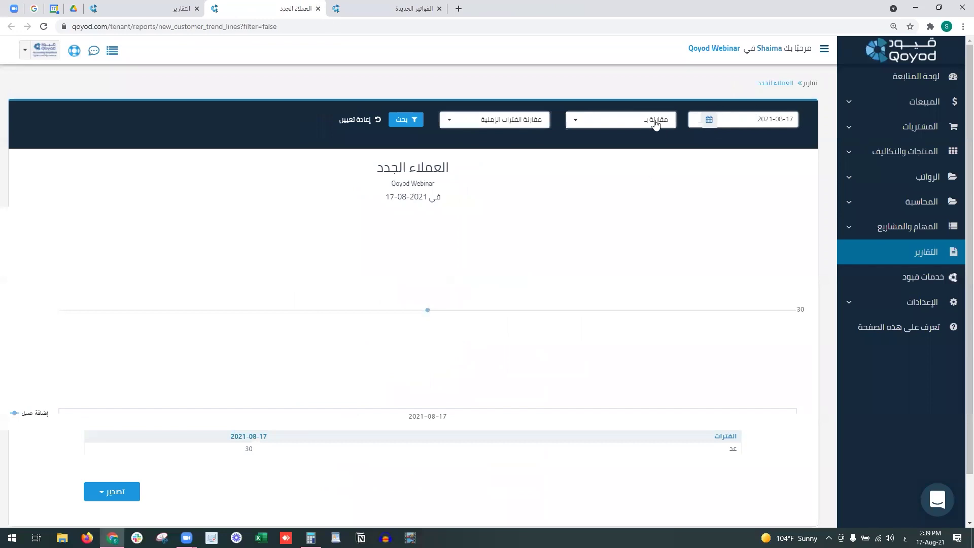
Step: Run the new customers report (العملاء الجدد) compared with الشهر الماضي over 3 فترات, and close it
{"action": "left_click", "coordinate": [609, 125]}
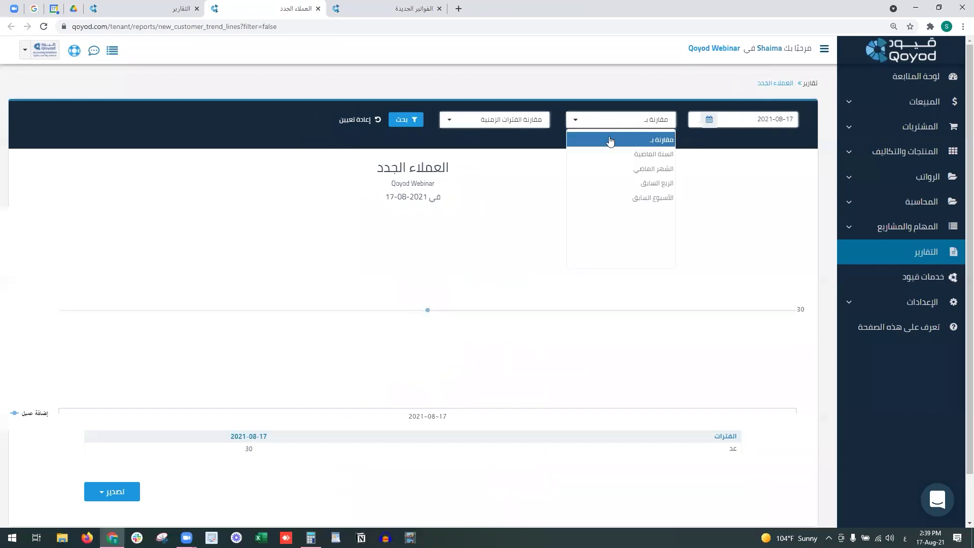
{"action": "left_click", "coordinate": [614, 169]}
{"action": "left_click", "coordinate": [499, 122]}
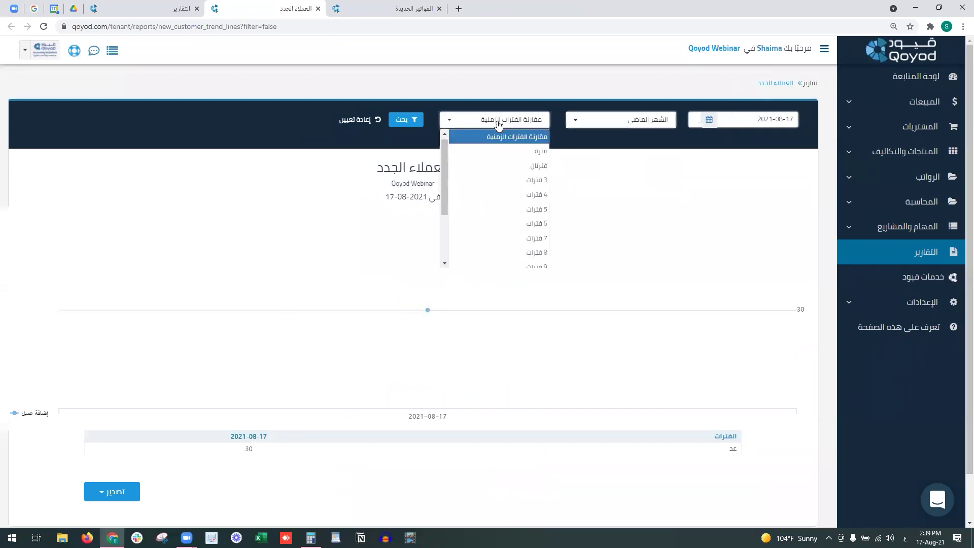
{"action": "left_click", "coordinate": [514, 188]}
{"action": "left_click", "coordinate": [405, 125]}
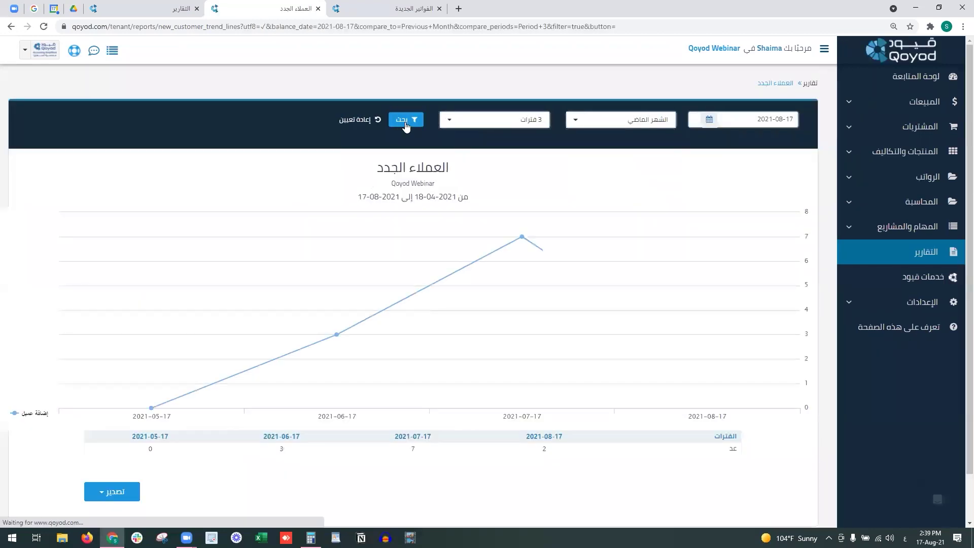
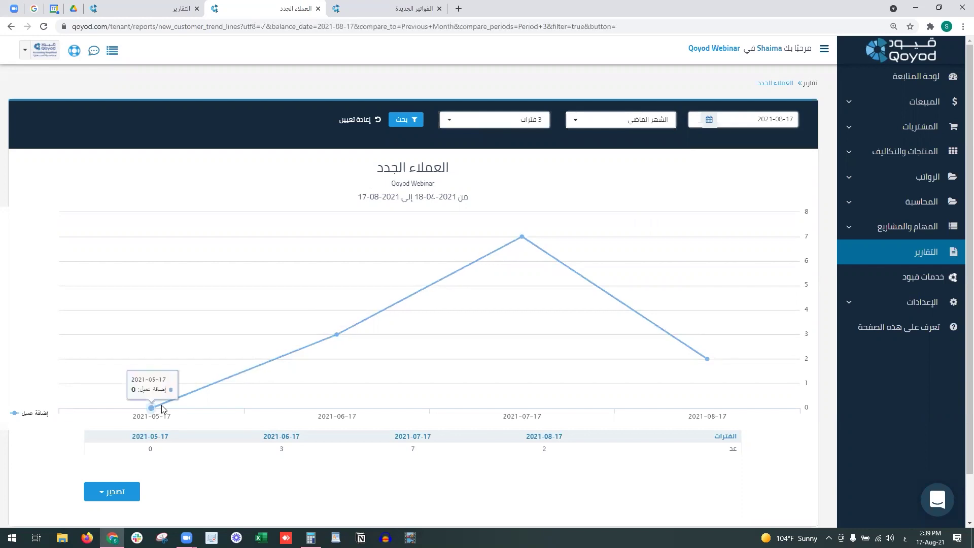
{"action": "left_click", "coordinate": [317, 9]}
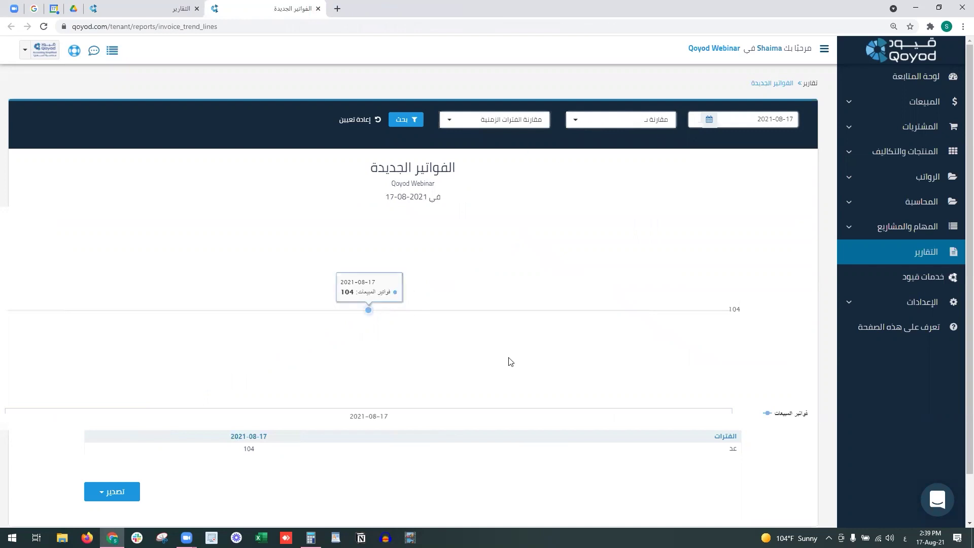
Step: Run the new invoices report (الفواتير الجديدة) compared with الأسبوع السابق over 5 فترات
{"action": "left_click", "coordinate": [660, 123]}
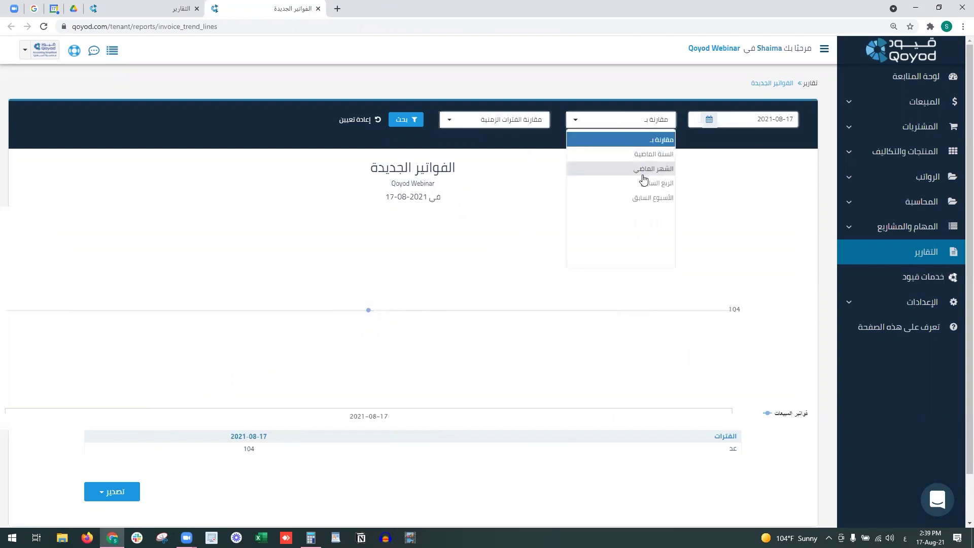
{"action": "left_click", "coordinate": [652, 197]}
{"action": "left_click", "coordinate": [528, 125]}
{"action": "left_click", "coordinate": [518, 207]}
{"action": "left_click", "coordinate": [407, 122]}
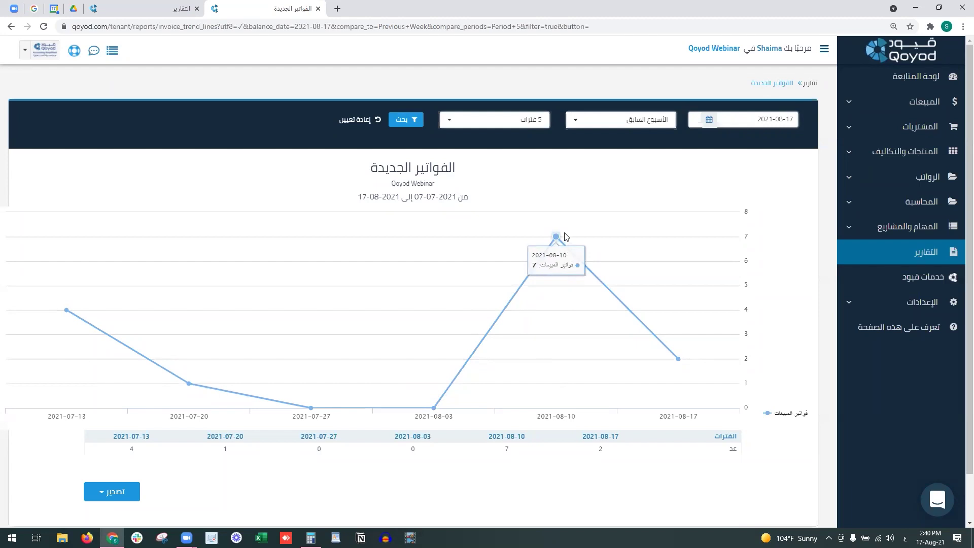
Step: Check the invoice counts per period in the new invoices table and close the report
{"action": "left_click_drag", "start_coordinate": [740, 444], "coordinate": [150, 455]}
{"action": "left_click", "coordinate": [149, 455]}
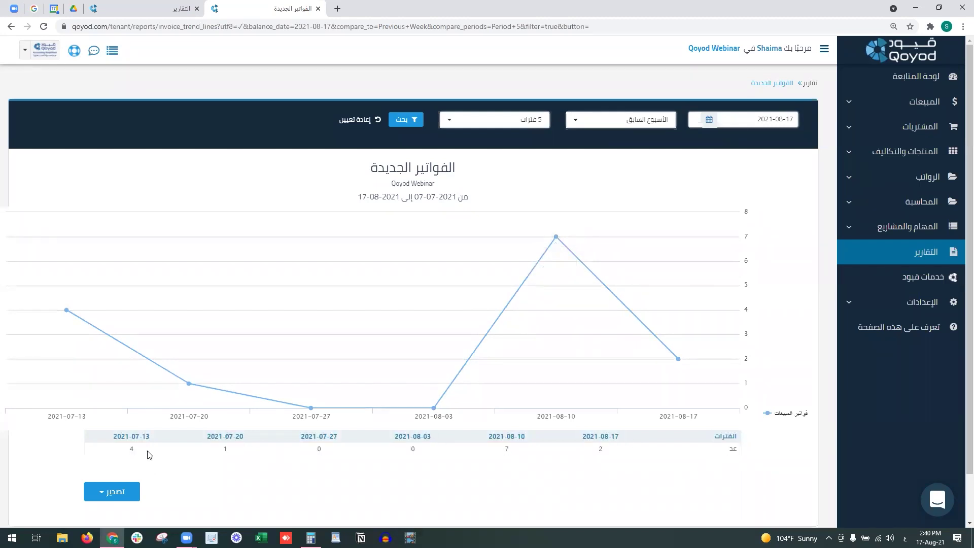
{"action": "left_click", "coordinate": [319, 9]}
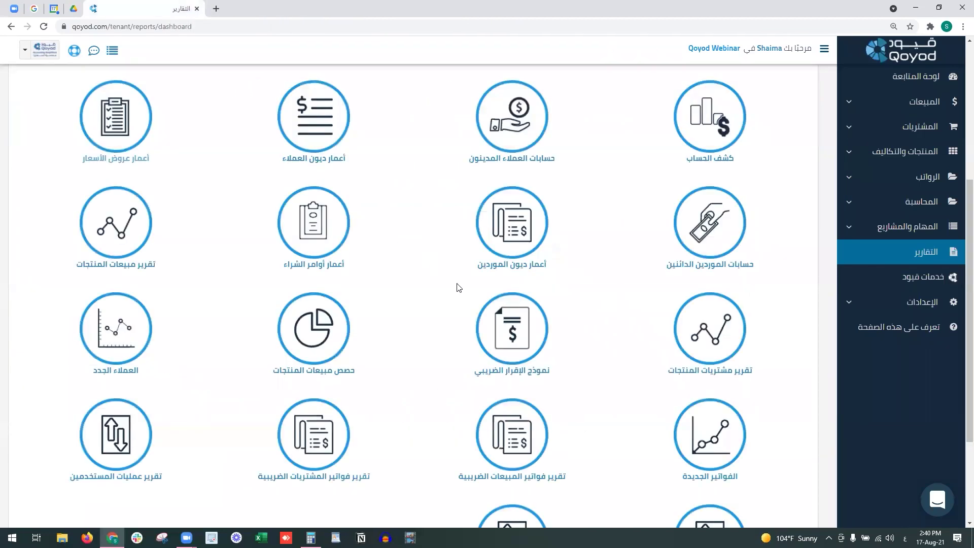
Step: Open the reports حسابات الموردين الدائنين, أعمار ديون الموردين, أعمار أوامر الشراء and تقرير مشتريات المنتجات in new browser tabs
{"action": "scroll", "coordinate": [459, 288], "scroll_direction": "up", "scroll_amount": 1}
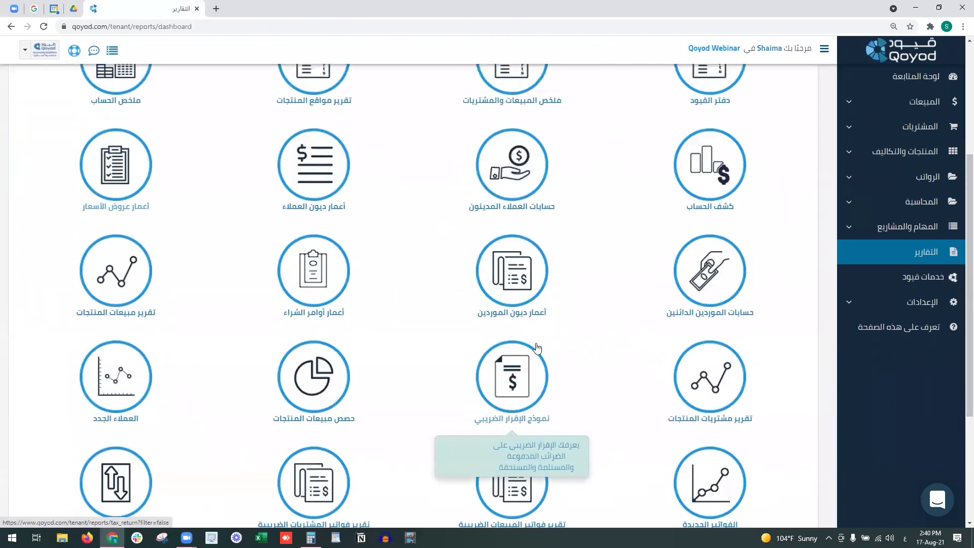
{"action": "right_click", "coordinate": [674, 270]}
{"action": "left_click", "coordinate": [697, 275]}
{"action": "right_click", "coordinate": [495, 268]}
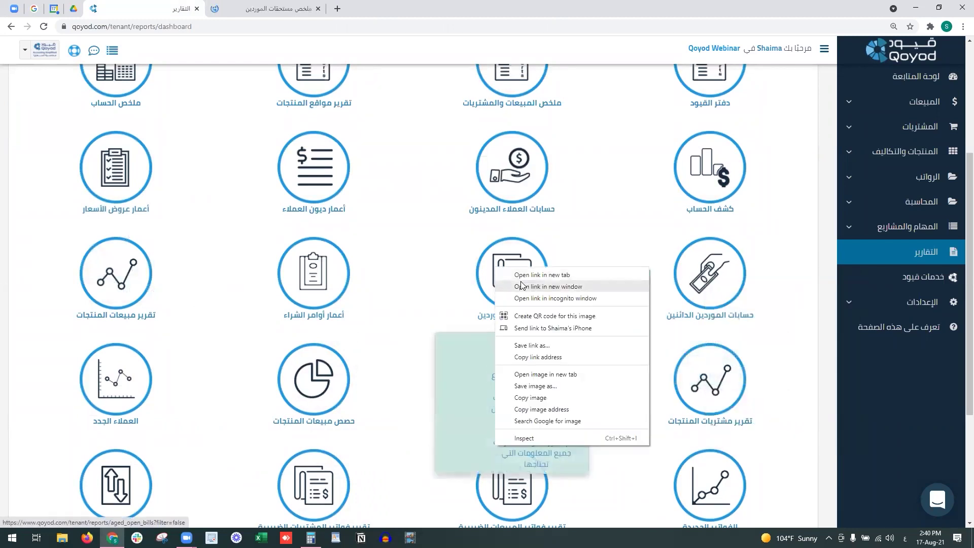
{"action": "left_click", "coordinate": [527, 274]}
{"action": "right_click", "coordinate": [302, 274]}
{"action": "left_click", "coordinate": [322, 281]}
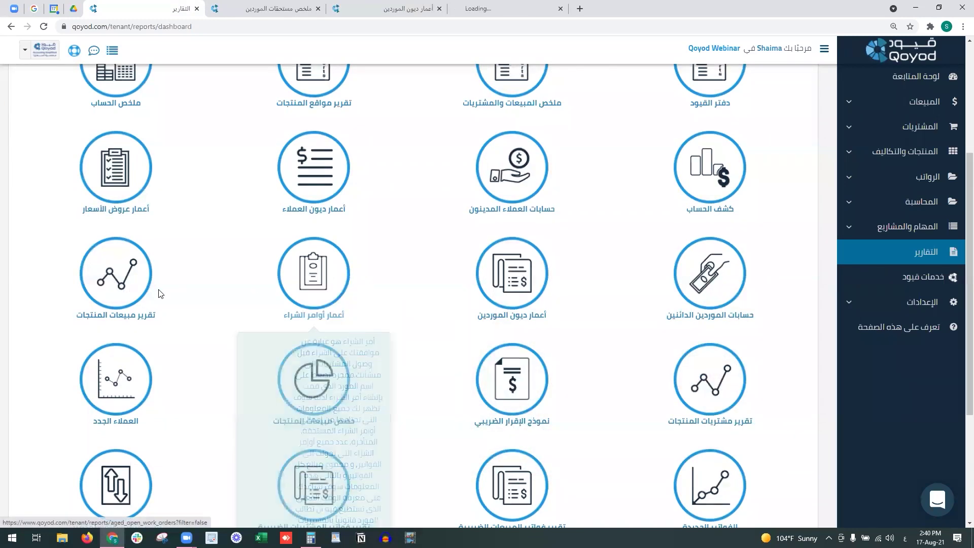
{"action": "scroll", "coordinate": [463, 326], "scroll_direction": "down", "scroll_amount": 2}
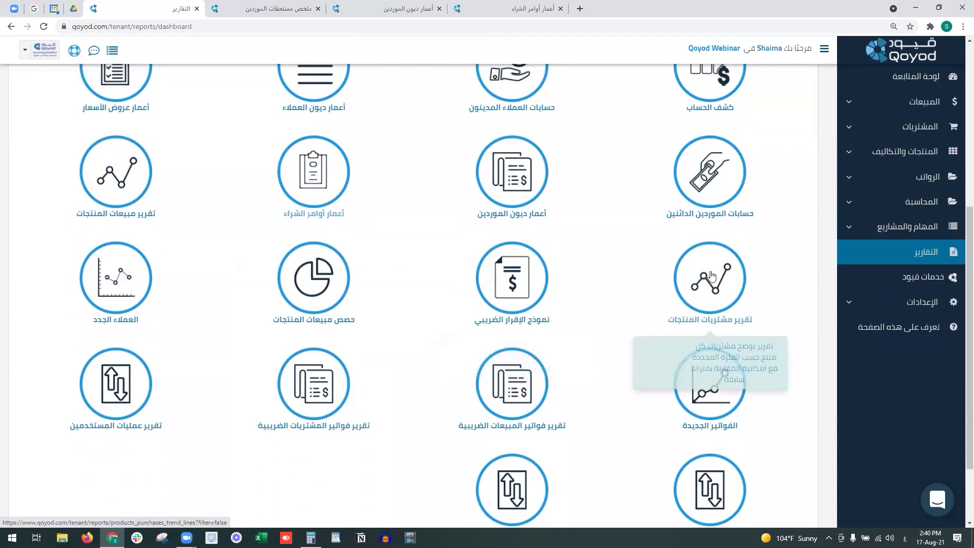
{"action": "right_click", "coordinate": [710, 276]}
{"action": "left_click", "coordinate": [726, 281]}
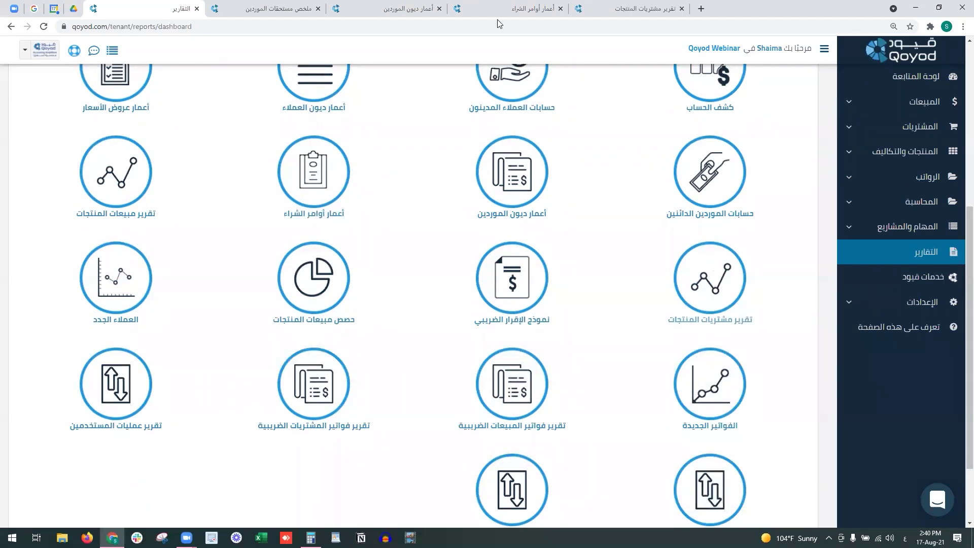
Step: Review the suppliers' net amounts due in the ملخص مستحقات الموردين report and switch to the أعمار ديون الموردين report
{"action": "left_click", "coordinate": [276, 8]}
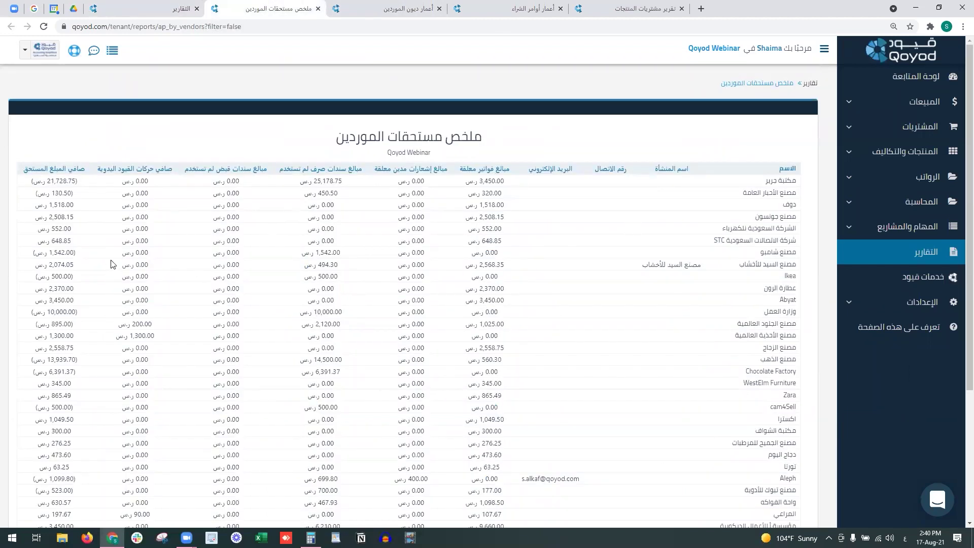
{"action": "scroll", "coordinate": [86, 406], "scroll_direction": "down", "scroll_amount": 1}
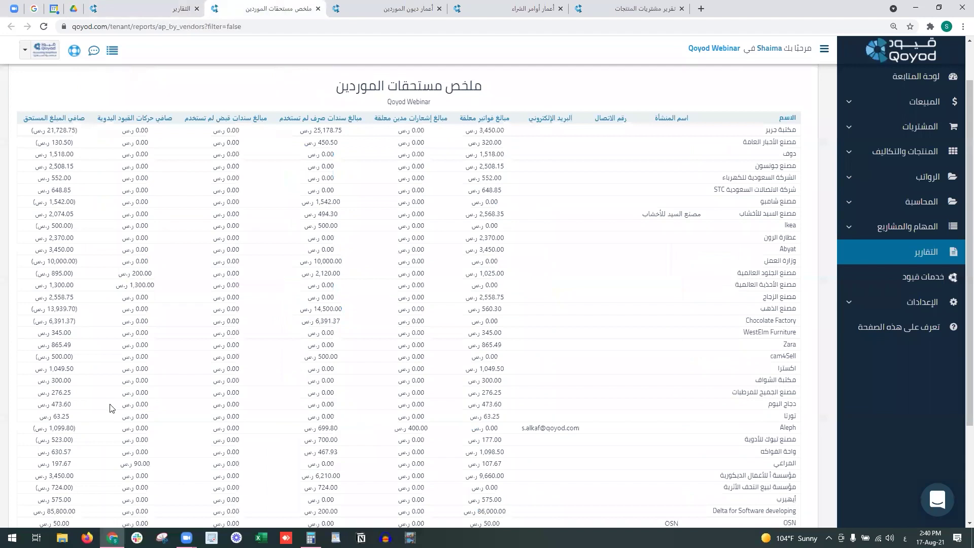
{"action": "left_click", "coordinate": [354, 7]}
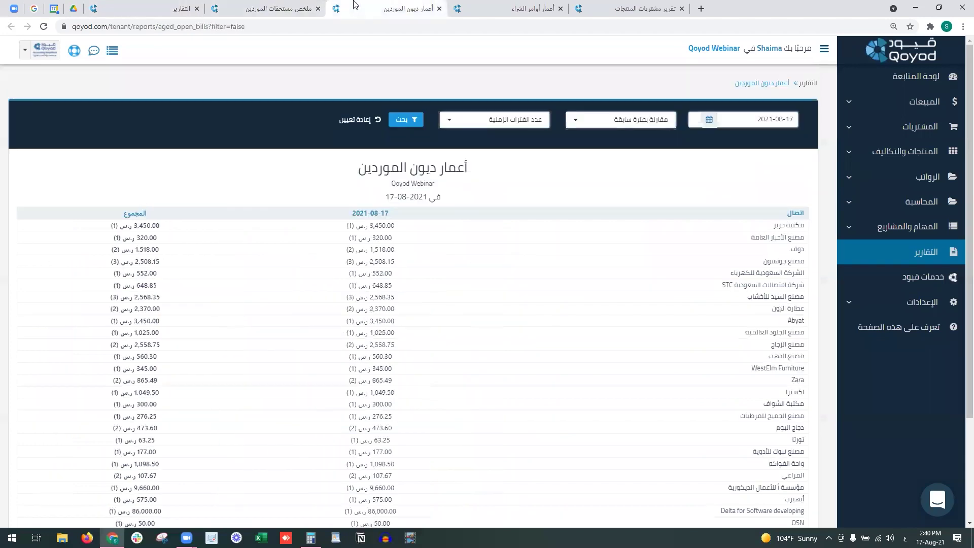
Step: Run the أعمار ديون الموردين report compared with الشهر الماضي over فترتان
{"action": "left_click", "coordinate": [613, 126]}
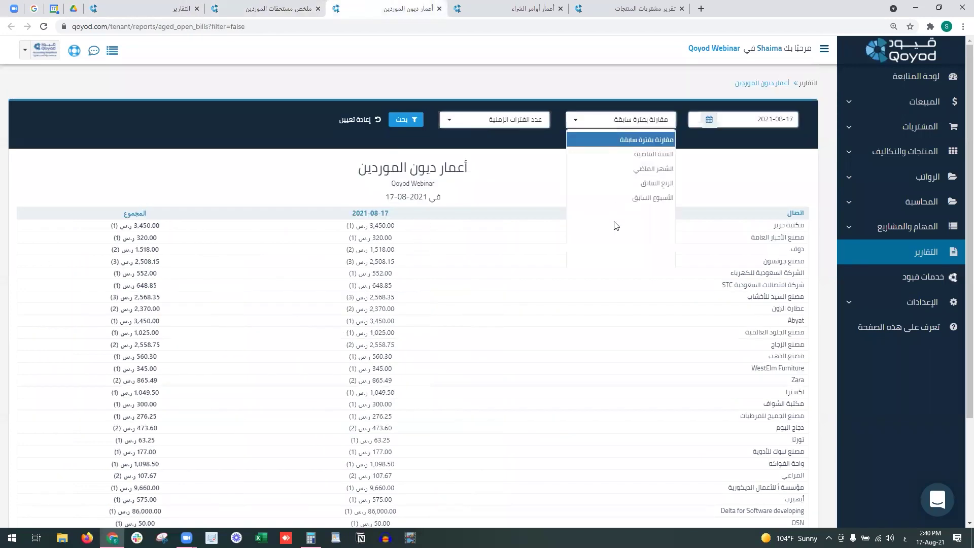
{"action": "left_click", "coordinate": [624, 176]}
{"action": "left_click", "coordinate": [523, 121]}
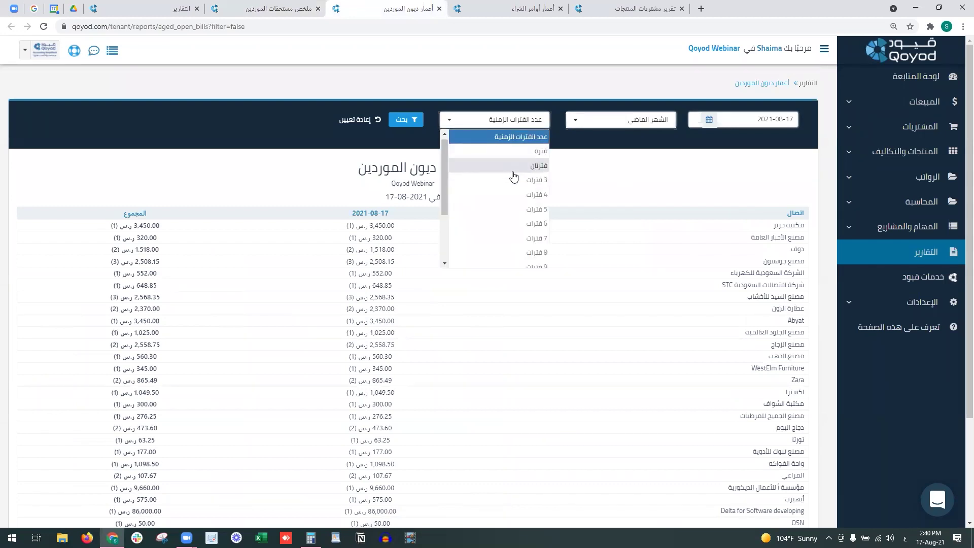
{"action": "left_click", "coordinate": [514, 167]}
{"action": "left_click", "coordinate": [415, 119]}
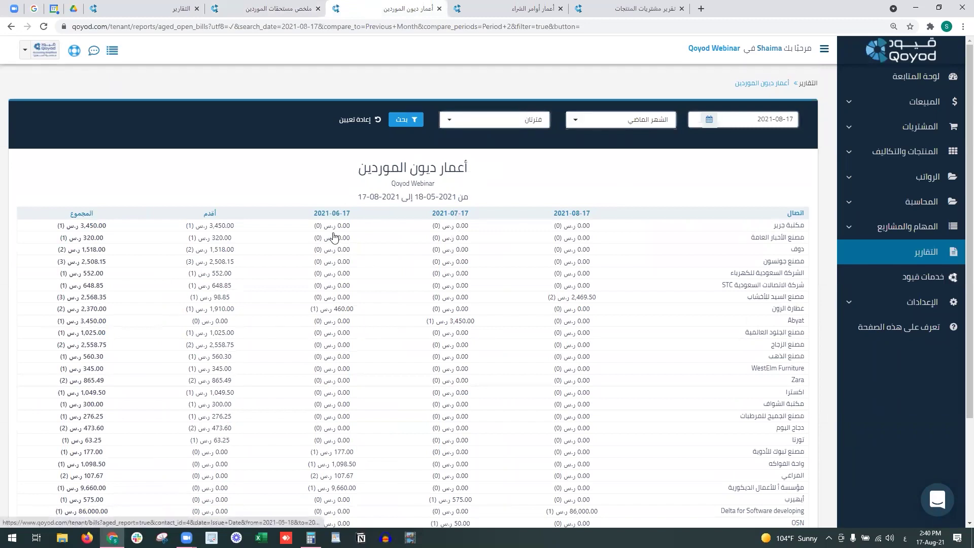
Step: Check the أقدم column's amounts and total in the suppliers' debt ageing, and close it and the ملخص مستحقات الموردين report
{"action": "left_click_drag", "start_coordinate": [234, 225], "coordinate": [184, 229]}
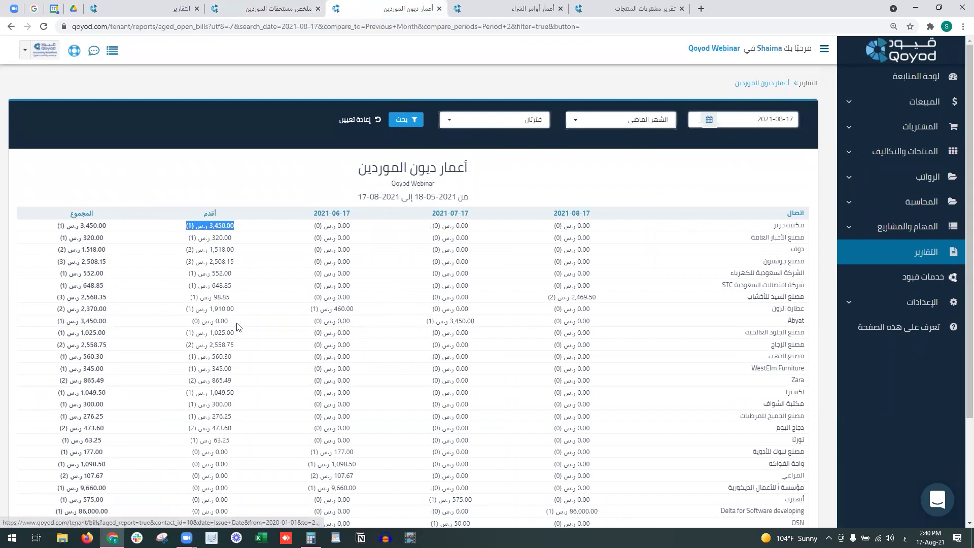
{"action": "scroll", "coordinate": [231, 446], "scroll_direction": "down", "scroll_amount": 3}
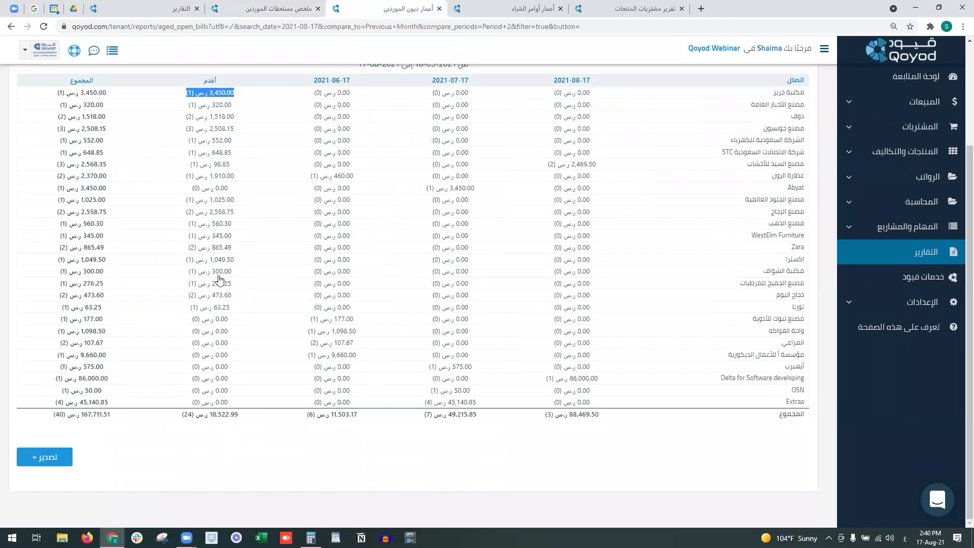
{"action": "left_click_drag", "start_coordinate": [172, 423], "coordinate": [245, 421]}
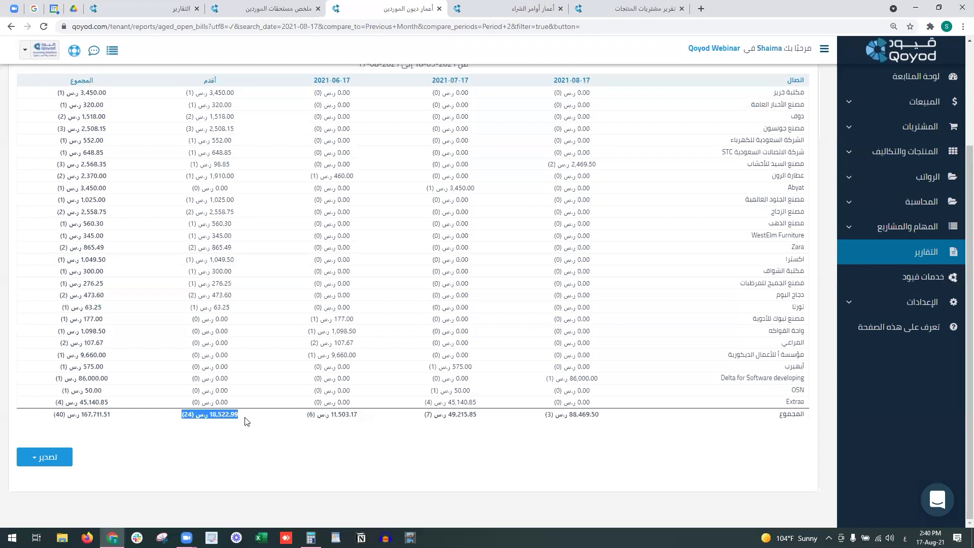
{"action": "scroll", "coordinate": [253, 418], "scroll_direction": "up", "scroll_amount": 3}
{"action": "left_click", "coordinate": [439, 9]}
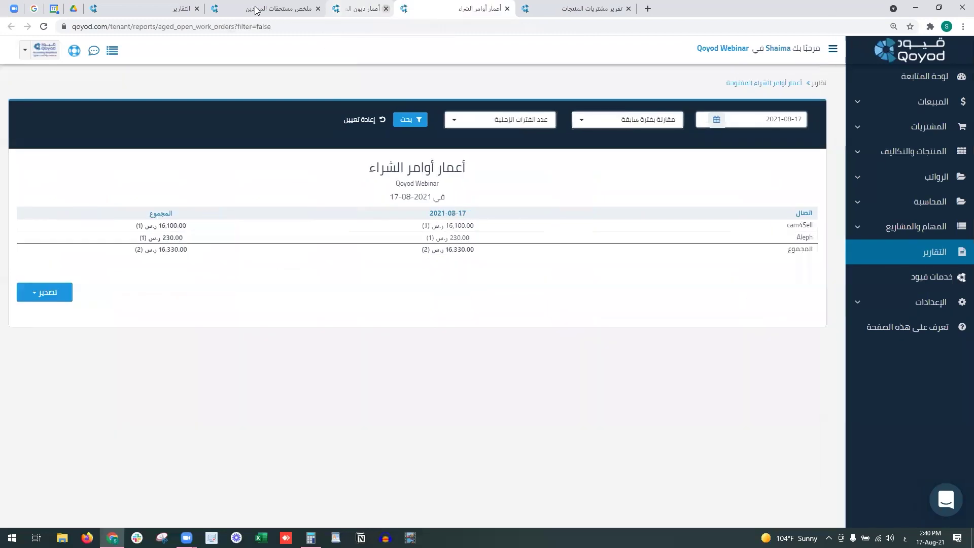
{"action": "left_click", "coordinate": [308, 10]}
{"action": "left_click", "coordinate": [319, 9]}
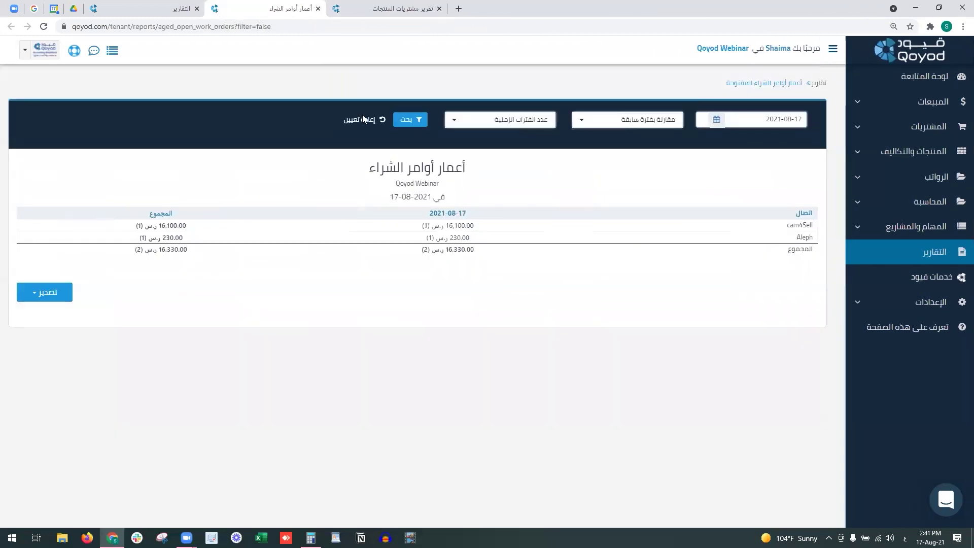
Step: Run the أعمار أوامر الشراء report compared with الشهر الماضي over 3 فترات
{"action": "left_click_drag", "start_coordinate": [417, 229], "coordinate": [353, 239]}
{"action": "left_click", "coordinate": [353, 239]}
{"action": "left_click", "coordinate": [609, 126]}
{"action": "left_click", "coordinate": [630, 203]}
{"action": "left_click", "coordinate": [608, 125]}
{"action": "left_click", "coordinate": [617, 169]}
{"action": "left_click", "coordinate": [553, 128]}
{"action": "left_click", "coordinate": [543, 180]}
{"action": "left_click", "coordinate": [420, 121]}
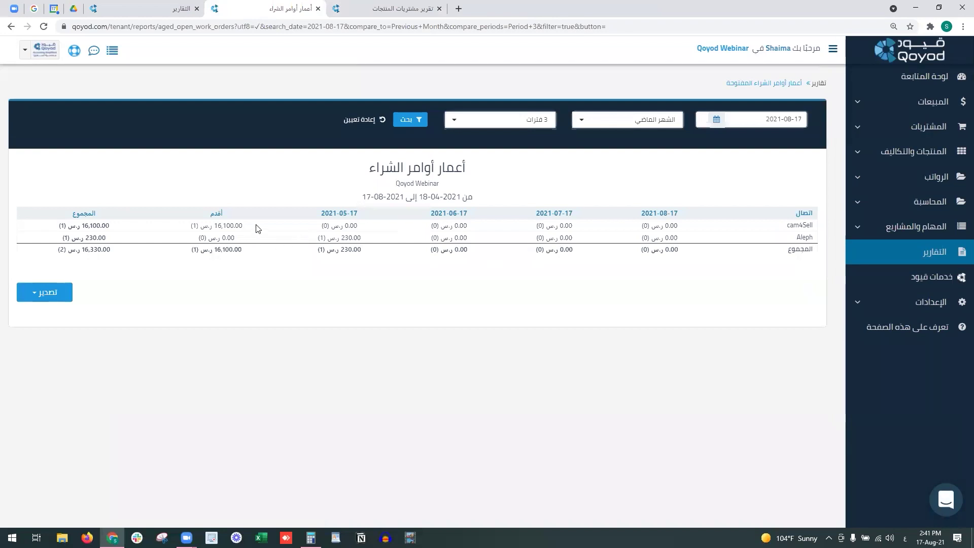
Step: Check the open amounts of cam4Sell and Aleph in the purchase orders ageing and close the report
{"action": "left_click_drag", "start_coordinate": [243, 226], "coordinate": [190, 226]}
{"action": "left_click_drag", "start_coordinate": [315, 237], "coordinate": [373, 239]}
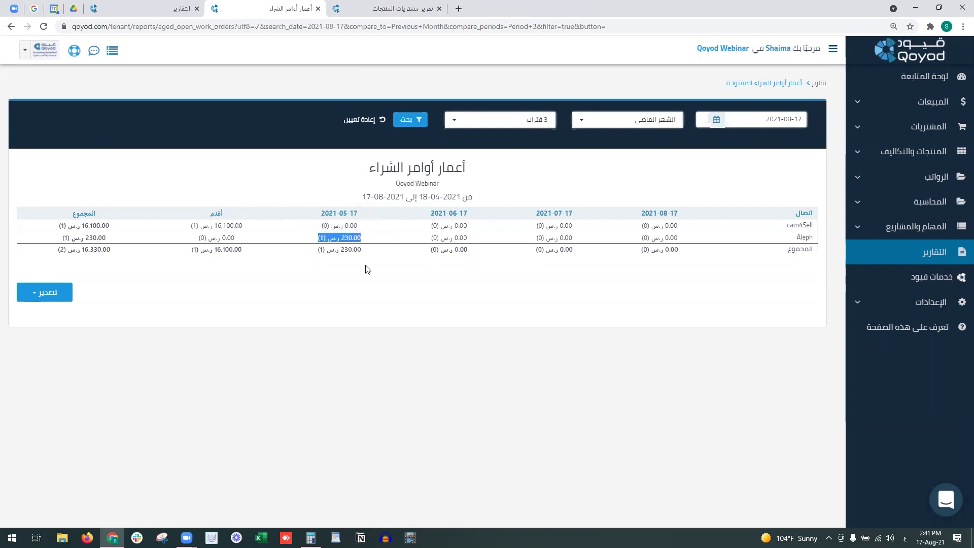
{"action": "left_click", "coordinate": [317, 8]}
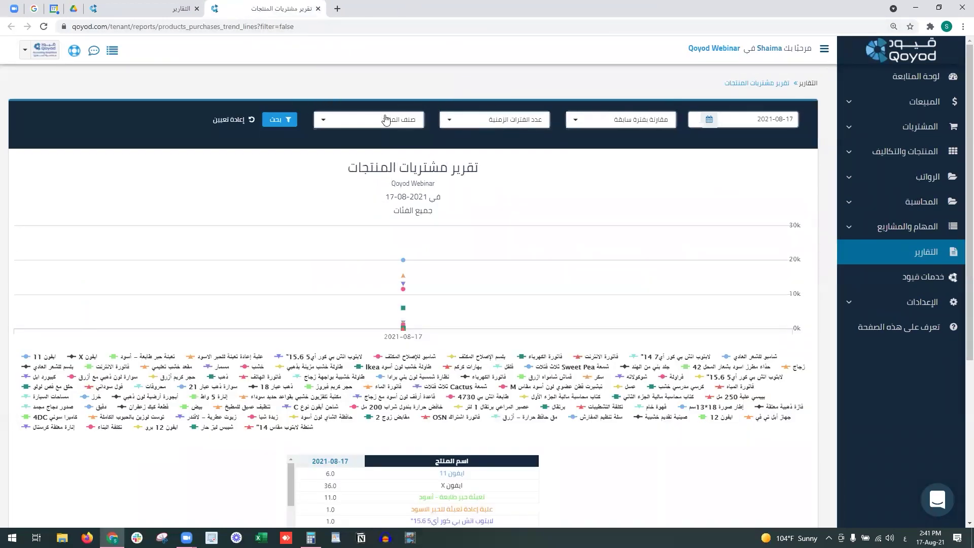
Step: Run the تقرير مشتريات المنتجات report for the category أثاث للمعرض over 3 فترات
{"action": "left_click", "coordinate": [406, 118]}
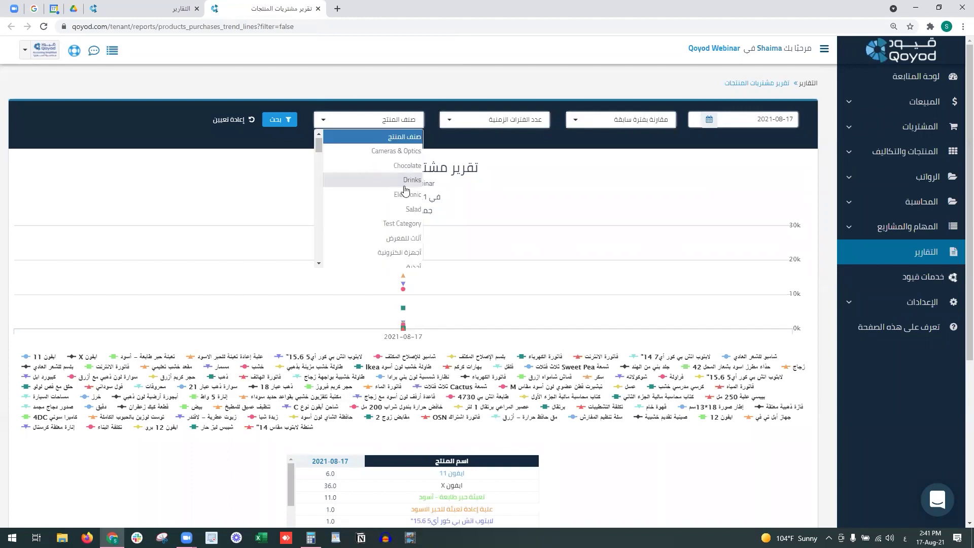
{"action": "left_click", "coordinate": [362, 239]}
{"action": "left_click", "coordinate": [488, 121]}
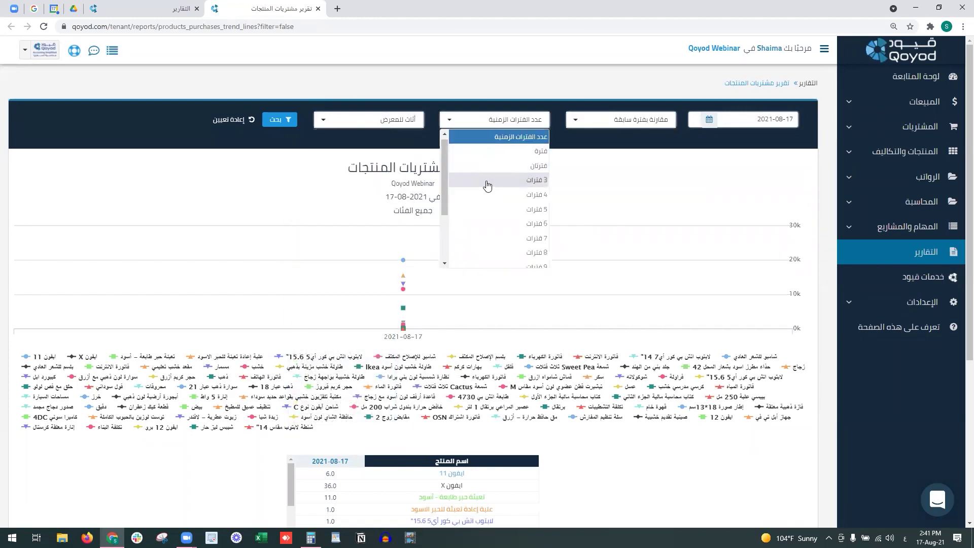
{"action": "left_click", "coordinate": [484, 180]}
{"action": "left_click", "coordinate": [279, 119]}
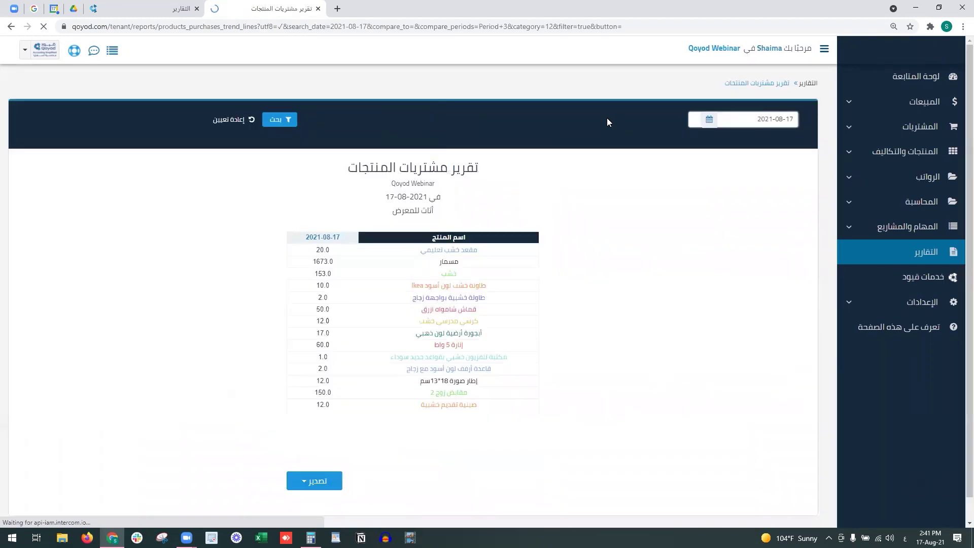
Step: Rerun the product purchases report compared with الأسبوع السابق
{"action": "left_click", "coordinate": [616, 123]}
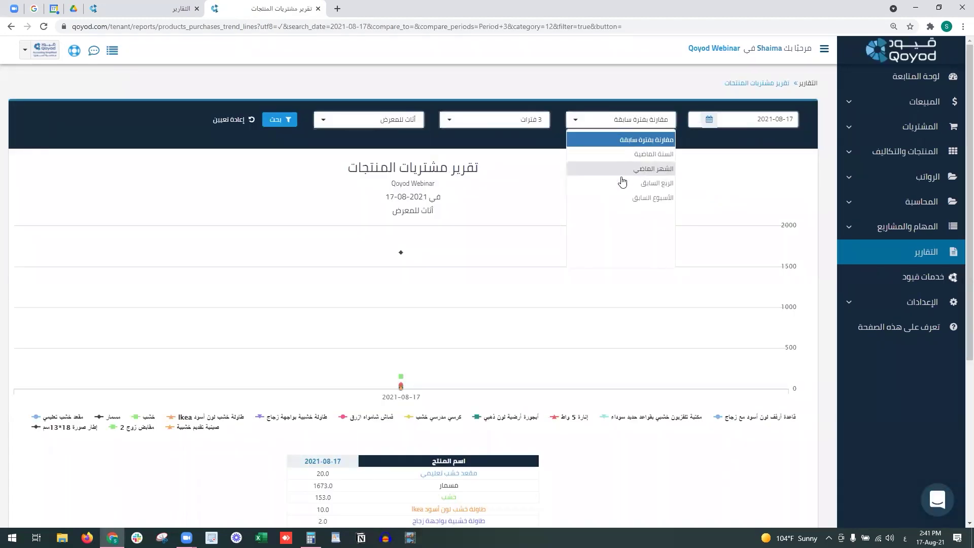
{"action": "left_click", "coordinate": [620, 202]}
{"action": "left_click", "coordinate": [619, 123]}
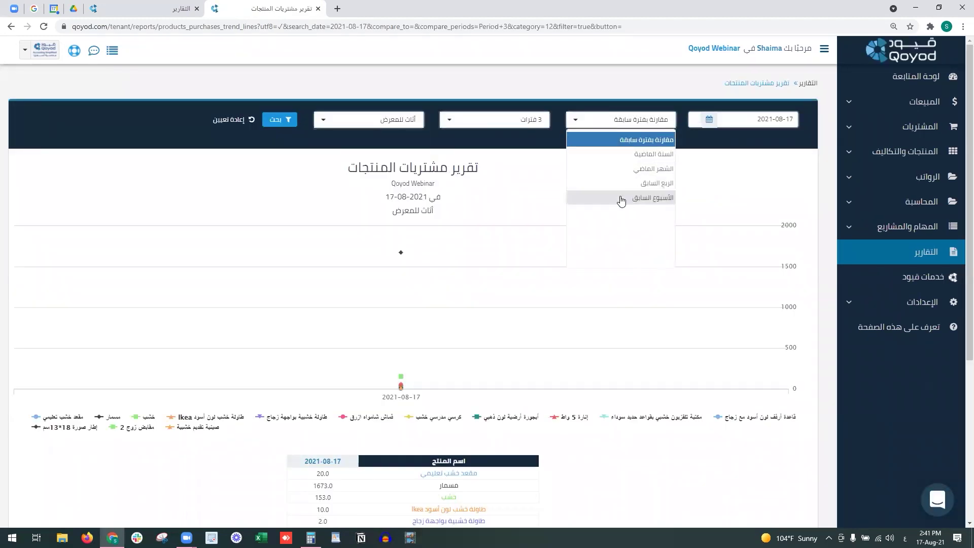
{"action": "left_click", "coordinate": [620, 199]}
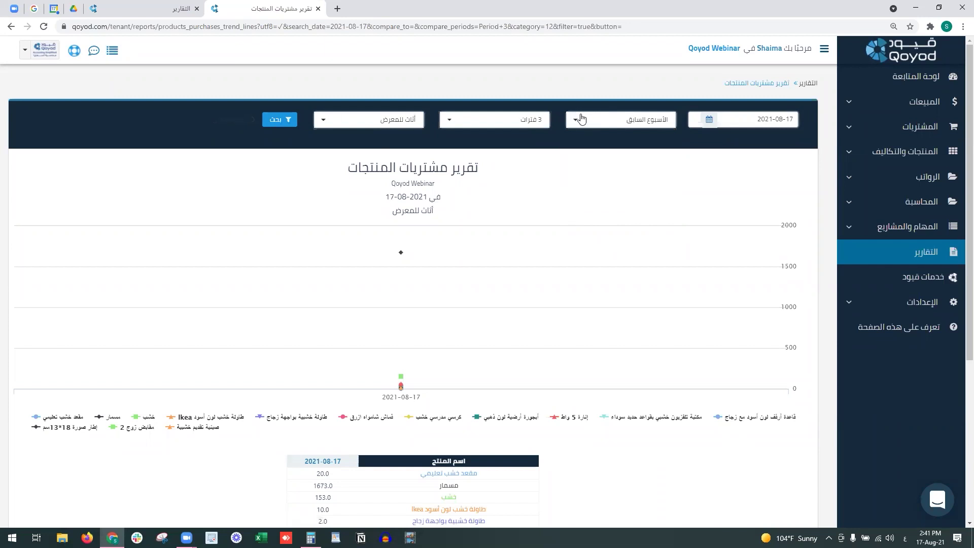
{"action": "left_click", "coordinate": [276, 120]}
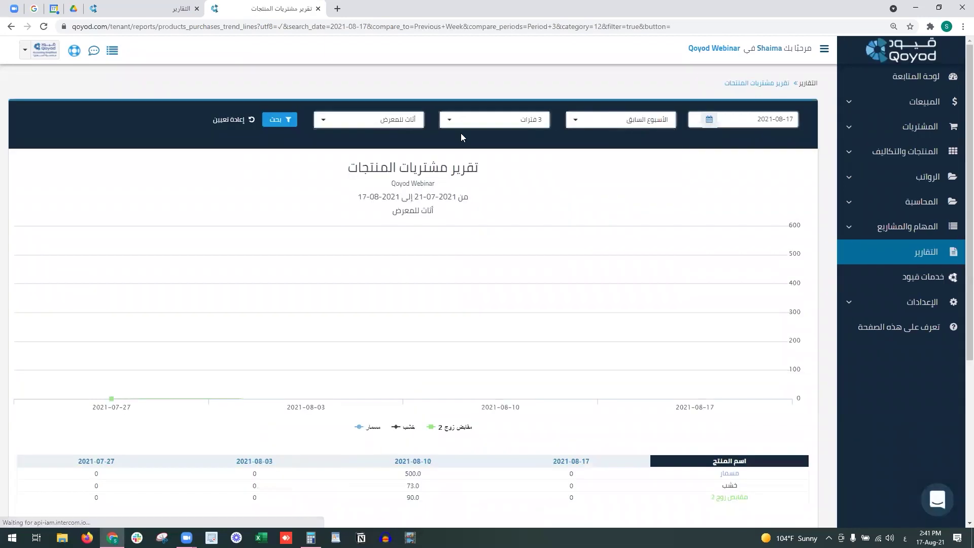
Step: Examine the purchased quantities at each date on the product purchases chart and close the report
{"action": "mouse_move", "coordinate": [409, 350]}
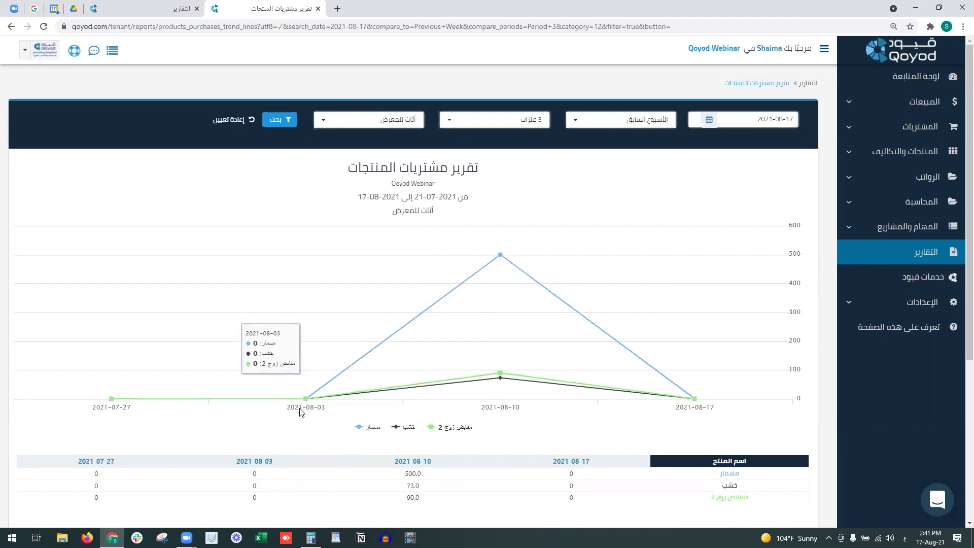
{"action": "mouse_move", "coordinate": [300, 400]}
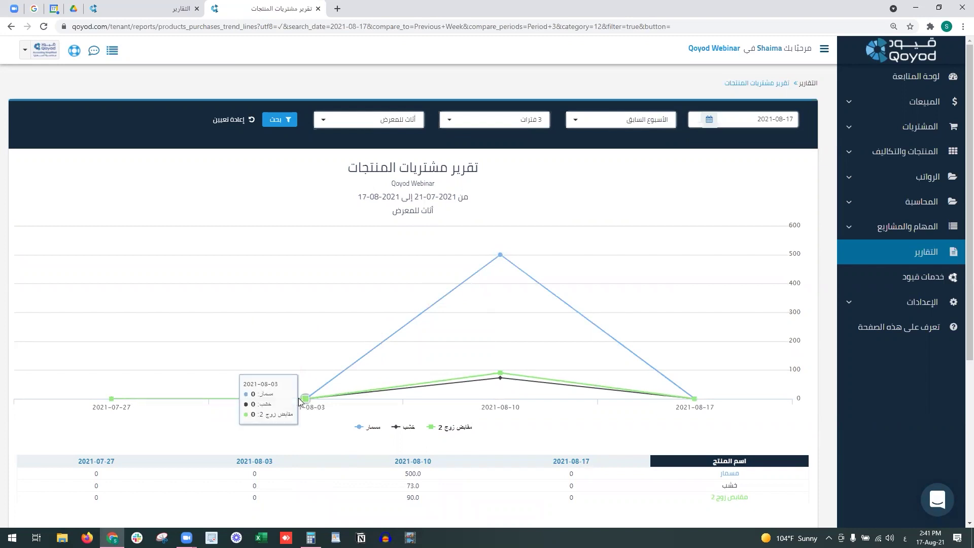
{"action": "mouse_move", "coordinate": [499, 385]}
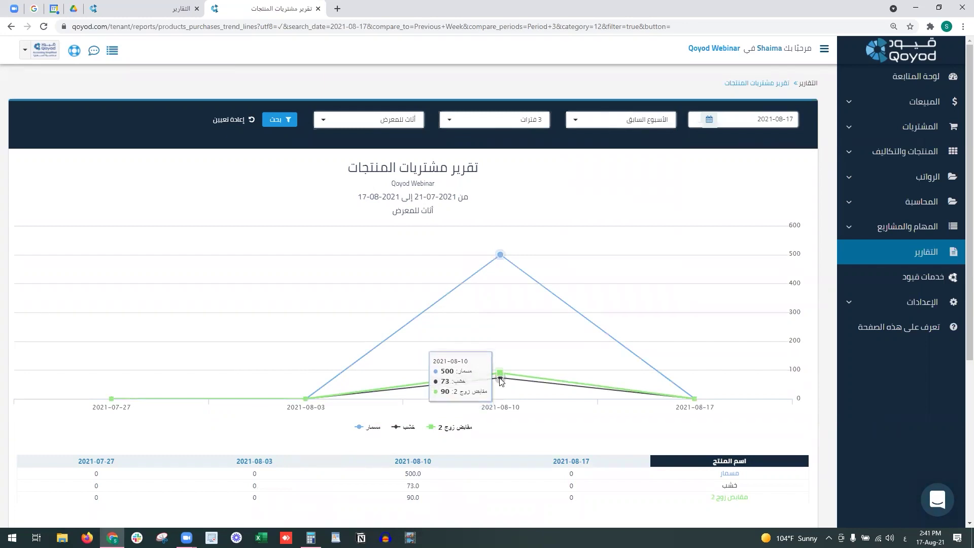
{"action": "mouse_move", "coordinate": [697, 399]}
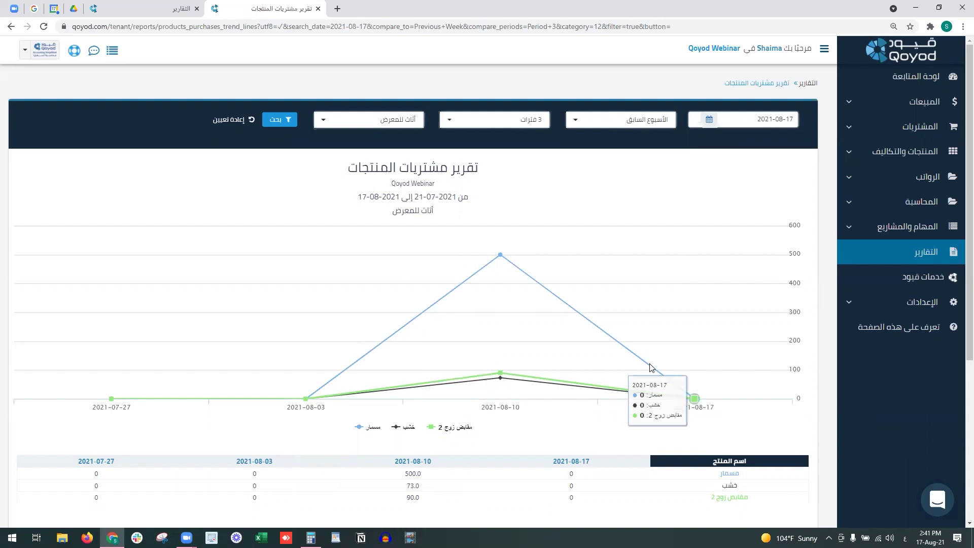
{"action": "key", "text": "ctrl+w"}
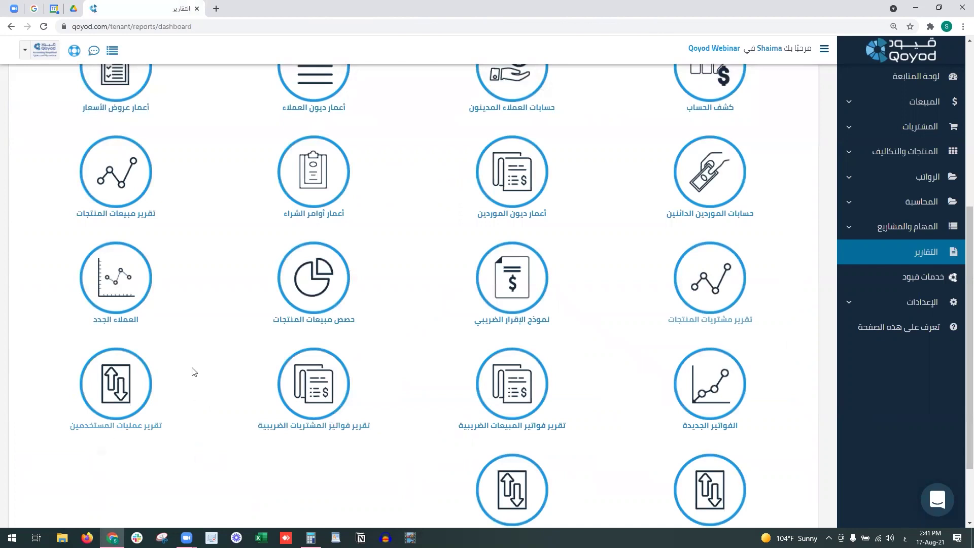
Step: Open the reports تقرير عمليات المستخدمين, تقرير رواتب الموظفين and تقرير كشف حساب الموظفين in new browser tabs
{"action": "scroll", "coordinate": [194, 370], "scroll_direction": "down", "scroll_amount": 2}
{"action": "right_click", "coordinate": [120, 295]}
{"action": "left_click", "coordinate": [137, 301]}
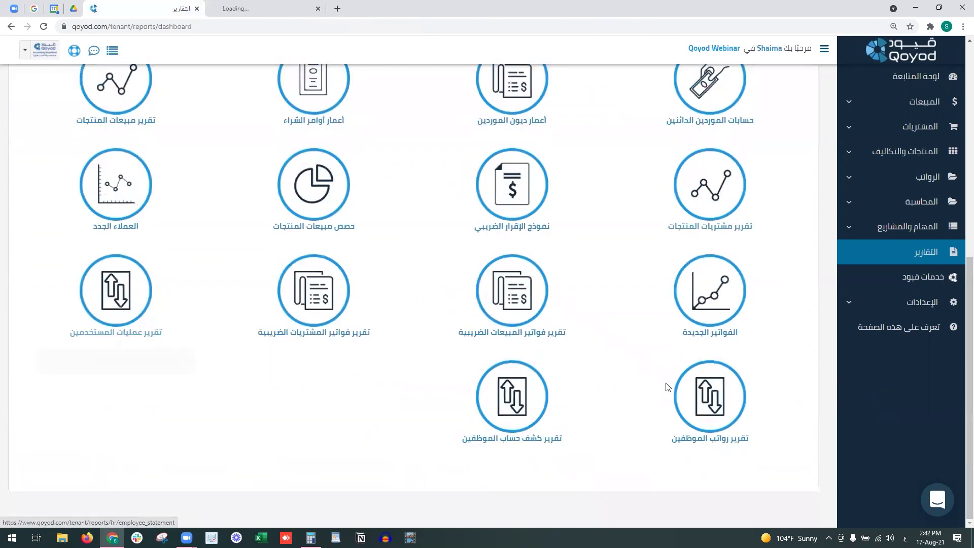
{"action": "right_click", "coordinate": [715, 386]}
{"action": "left_click", "coordinate": [758, 217]}
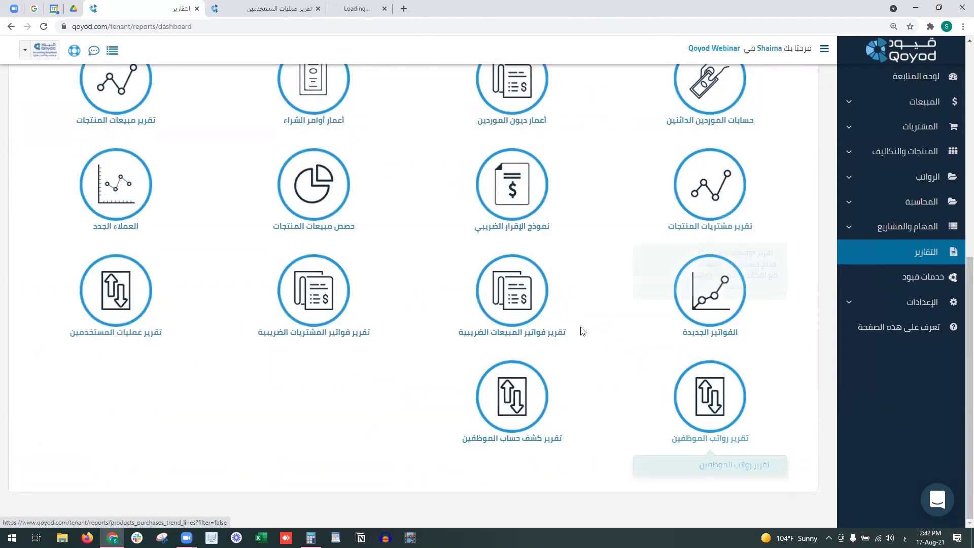
{"action": "right_click", "coordinate": [519, 408]}
{"action": "left_click", "coordinate": [564, 240]}
{"action": "left_click", "coordinate": [928, 177]}
Step: Switch to the تقرير عمليات المستخدمين report and examine its chart of operations by day and hour
{"action": "left_click", "coordinate": [255, 8]}
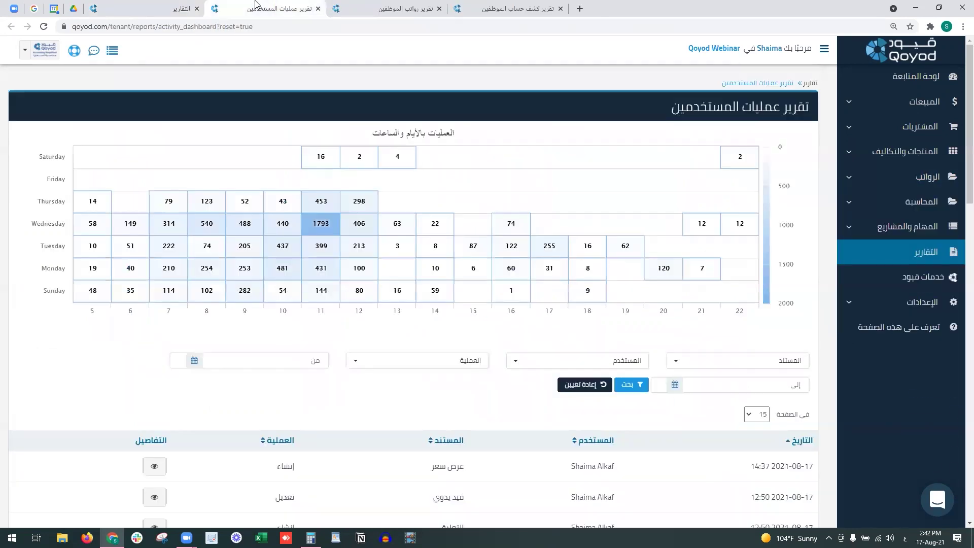
{"action": "mouse_move", "coordinate": [512, 268]}
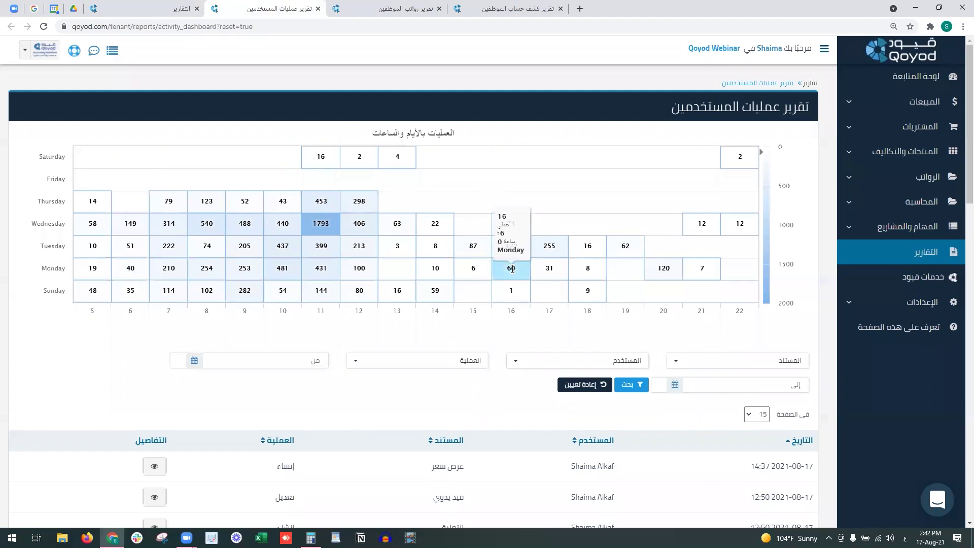
{"action": "left_click_drag", "start_coordinate": [811, 107], "coordinate": [668, 110]}
{"action": "left_click", "coordinate": [668, 111]}
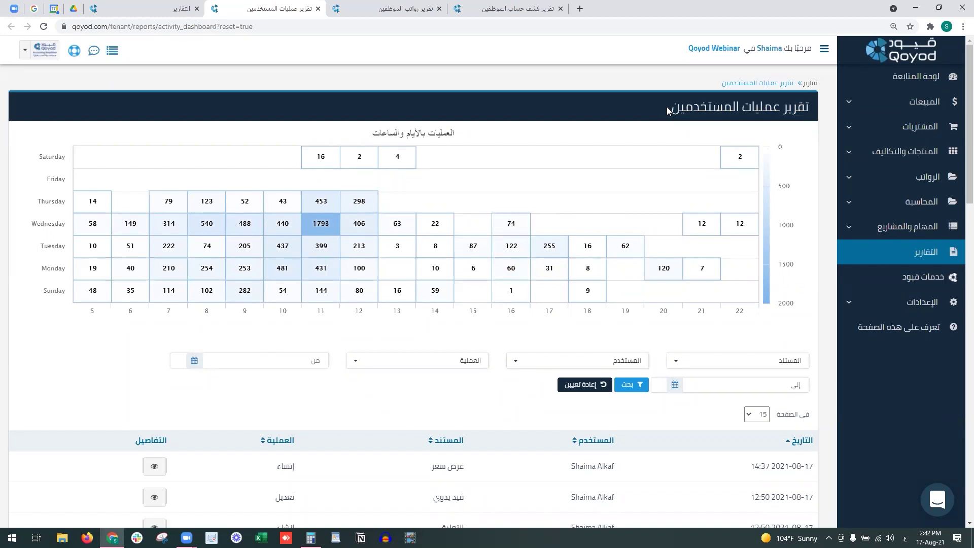
Step: Filter the user operations report by the document type التعليق and the account holder as user
{"action": "left_click", "coordinate": [741, 364]}
{"action": "scroll", "coordinate": [743, 355], "scroll_direction": "down", "scroll_amount": 3}
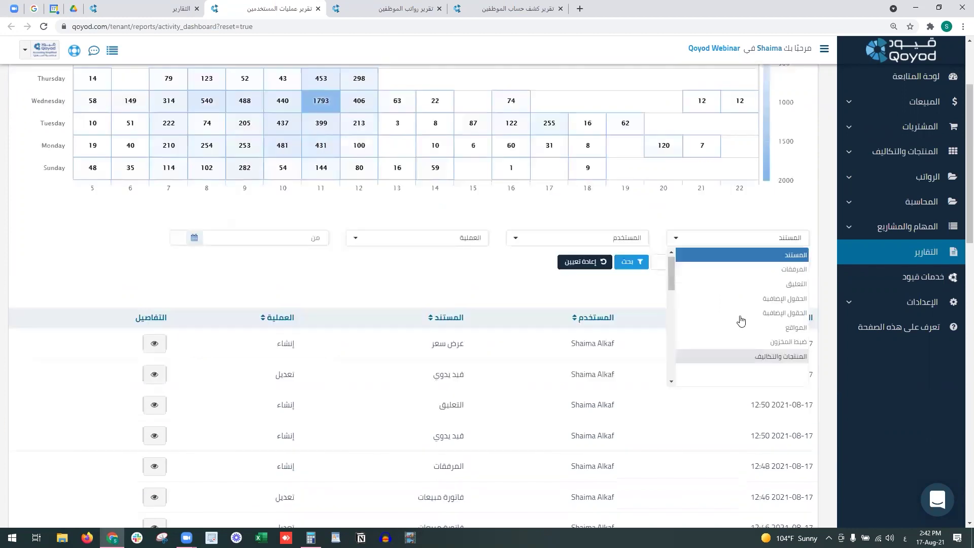
{"action": "left_click", "coordinate": [733, 263]}
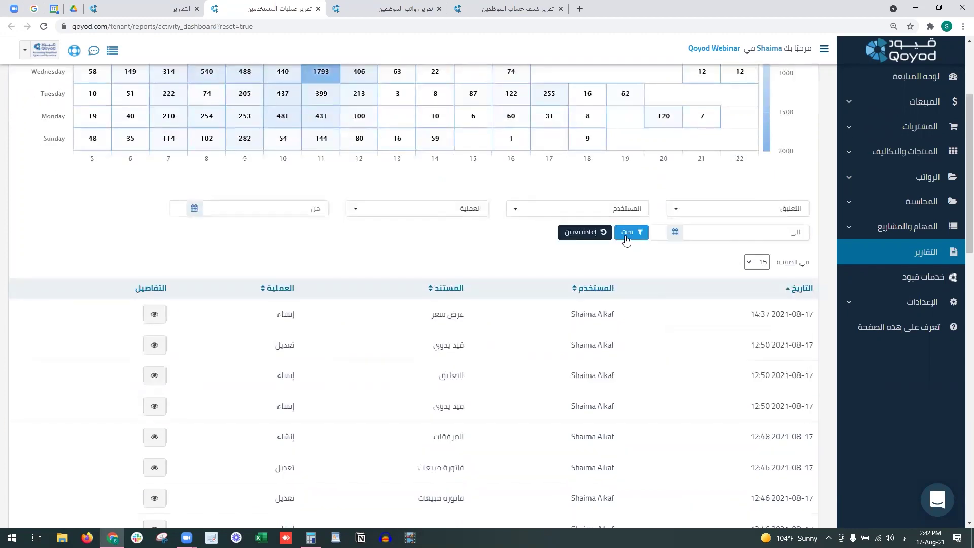
{"action": "left_click", "coordinate": [622, 213]}
{"action": "left_click", "coordinate": [596, 306]}
{"action": "left_click", "coordinate": [636, 233]}
Step: View the change details of the first and third التعليق operations in the filtered list and close them
{"action": "scroll", "coordinate": [371, 416], "scroll_direction": "down", "scroll_amount": 3}
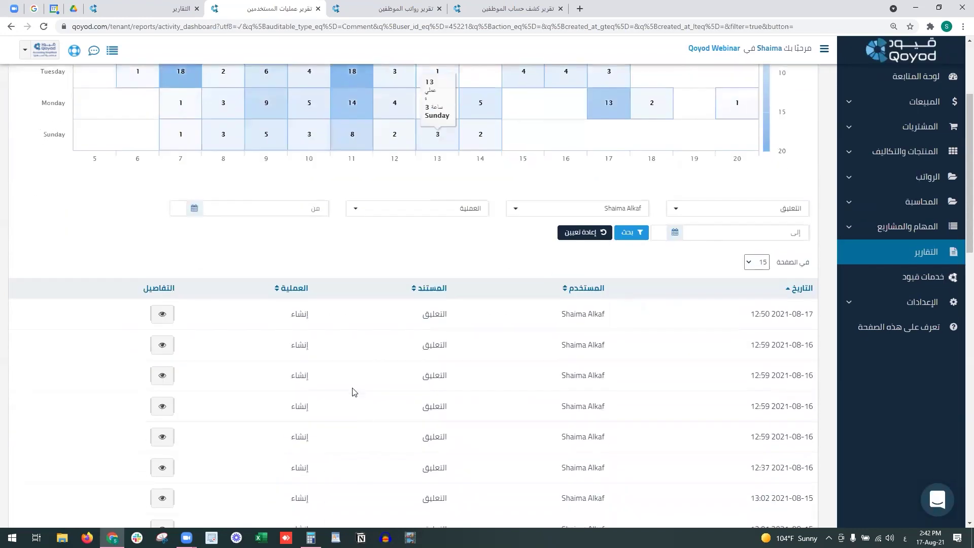
{"action": "left_click", "coordinate": [163, 314]}
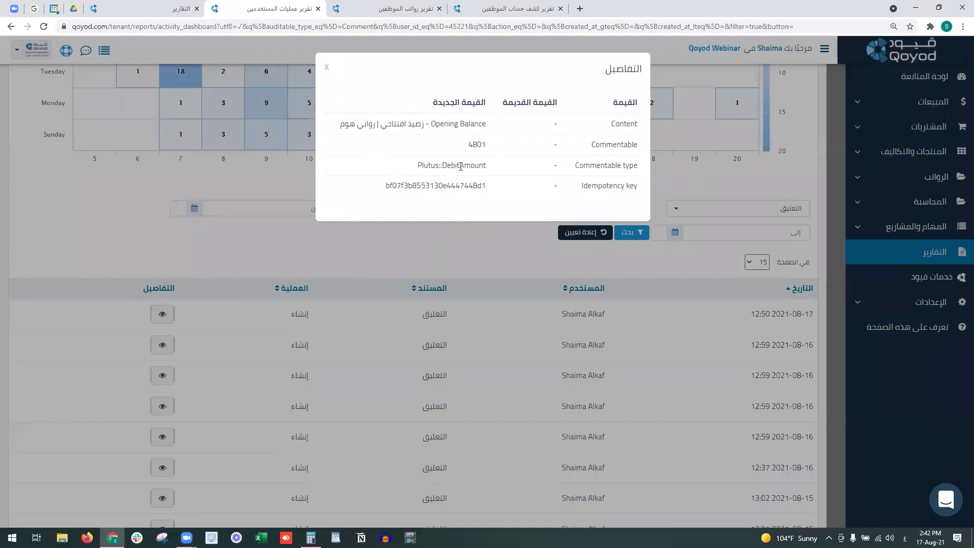
{"action": "left_click", "coordinate": [304, 172]}
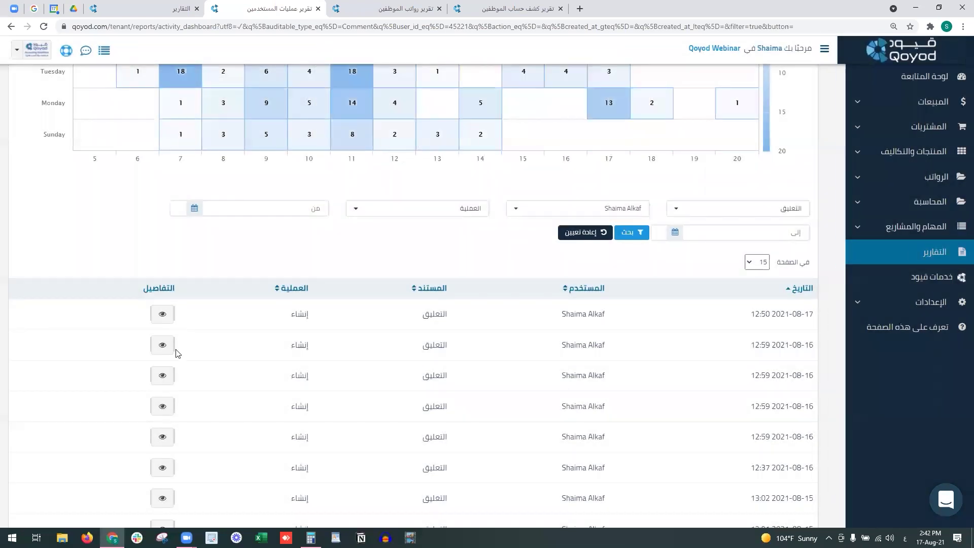
{"action": "left_click", "coordinate": [163, 375]}
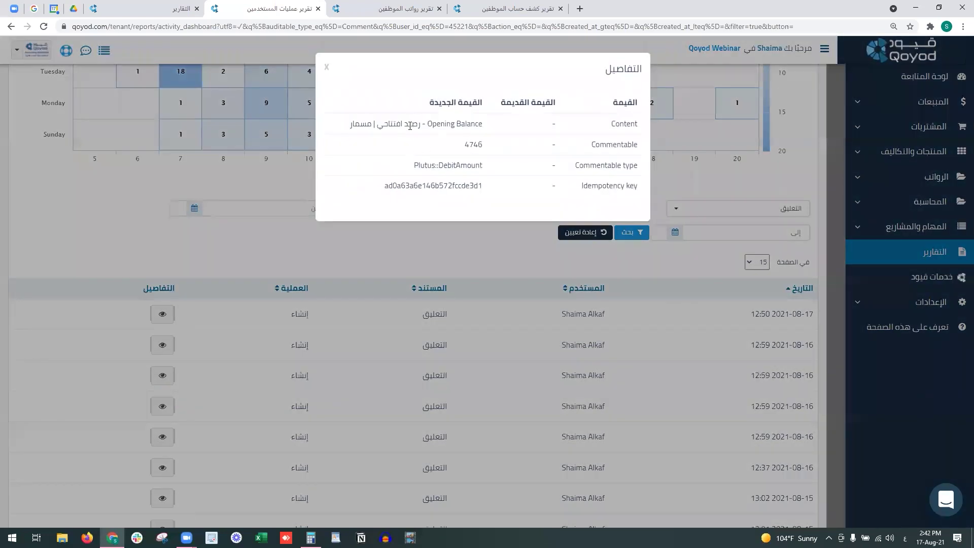
{"action": "left_click", "coordinate": [326, 66]}
{"action": "scroll", "coordinate": [345, 264], "scroll_direction": "up", "scroll_amount": 3}
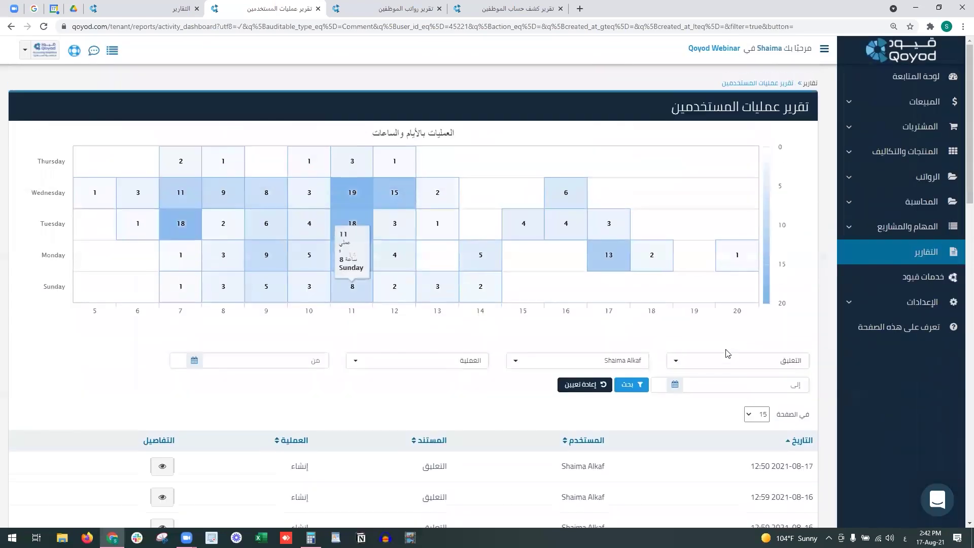
Step: Filter the user operations report by document type فاتورة مشتريات, the fourth listed user and the operation إنشاء
{"action": "left_click", "coordinate": [726, 360]}
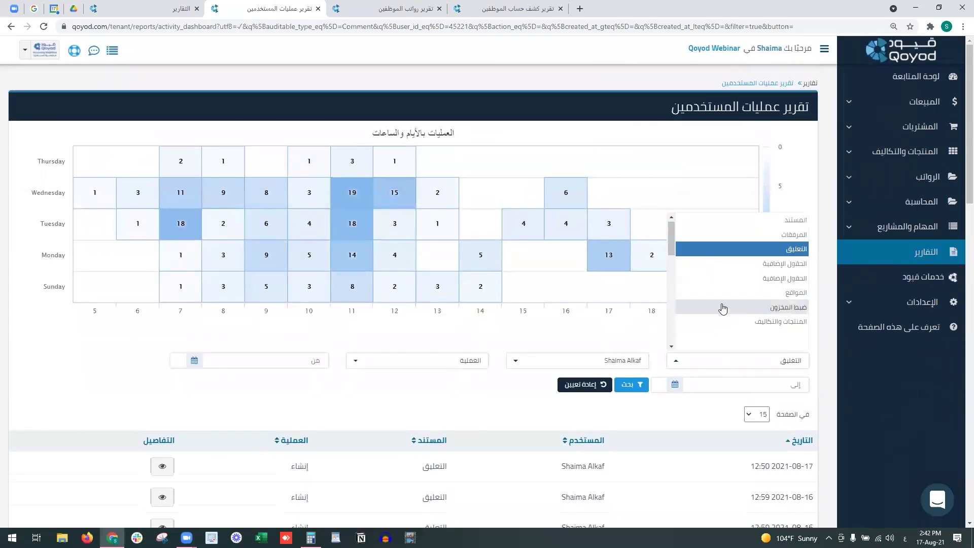
{"action": "scroll", "coordinate": [722, 308], "scroll_direction": "down", "scroll_amount": 5}
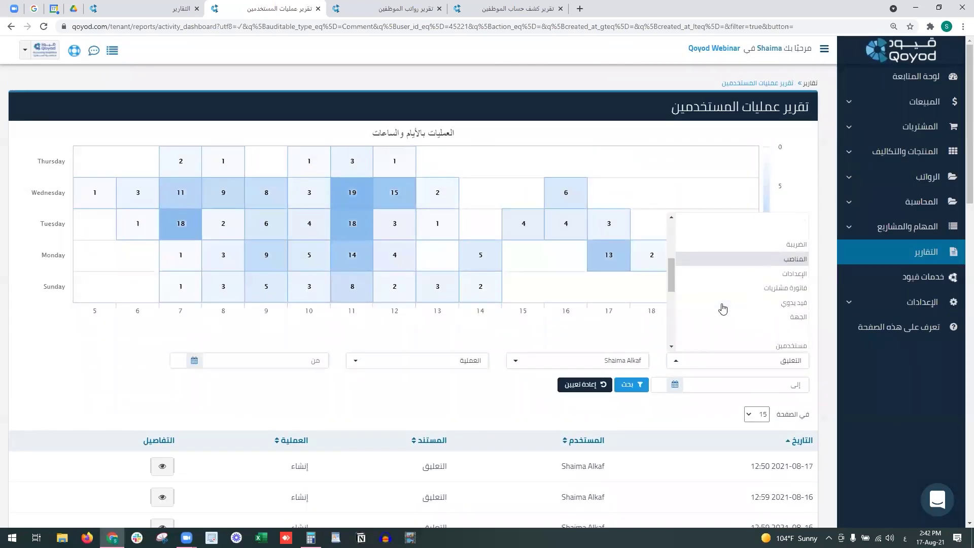
{"action": "left_click", "coordinate": [723, 295]}
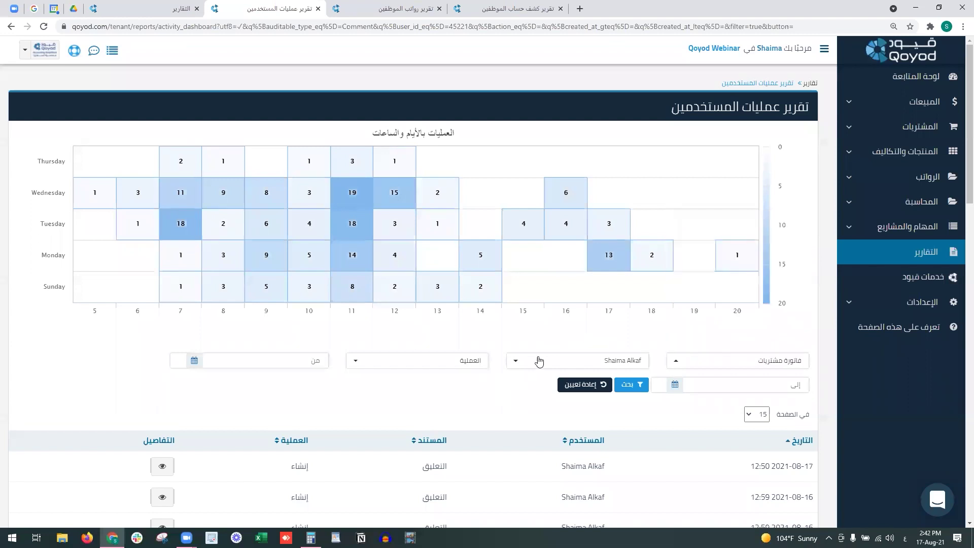
{"action": "left_click", "coordinate": [623, 362]}
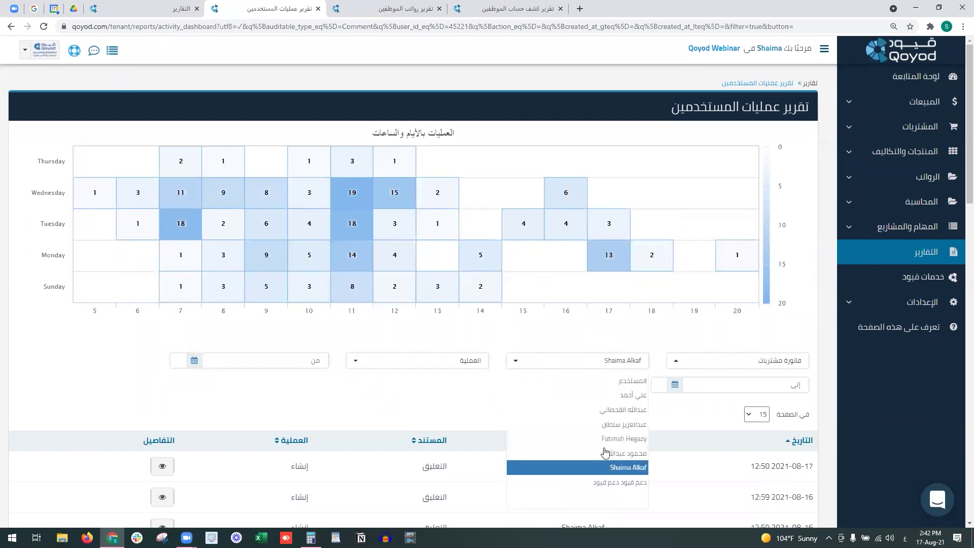
{"action": "left_click", "coordinate": [578, 439]}
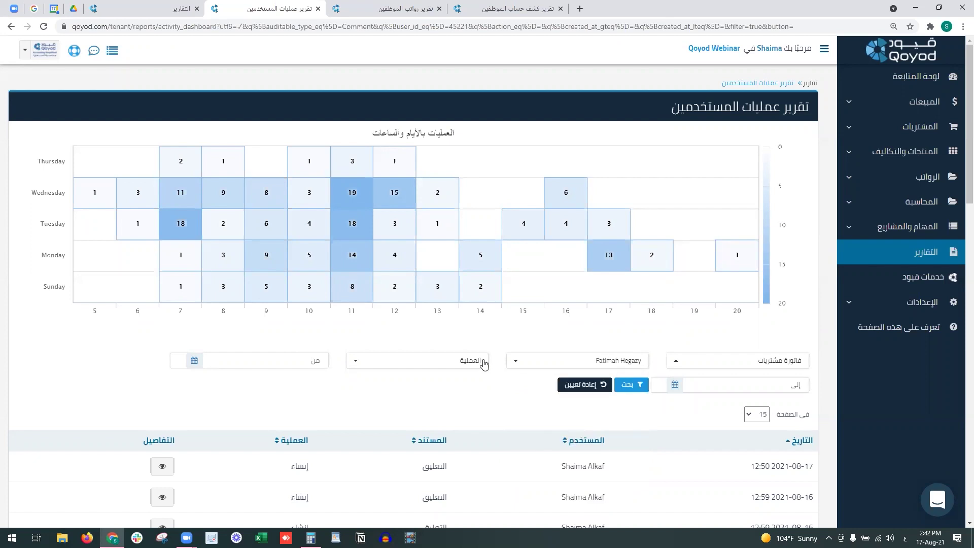
{"action": "left_click", "coordinate": [453, 362]}
{"action": "left_click", "coordinate": [446, 395]}
{"action": "left_click", "coordinate": [631, 384]}
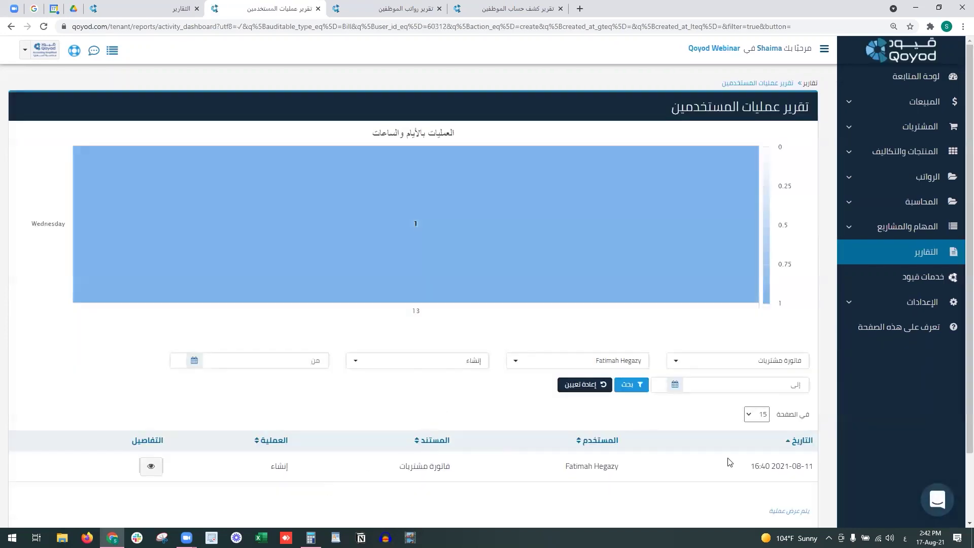
Step: View the details of the purchase invoice creation, inspecting its reference and total amount, and close them
{"action": "left_click_drag", "start_coordinate": [722, 463], "coordinate": [770, 467]}
{"action": "left_click", "coordinate": [154, 464]}
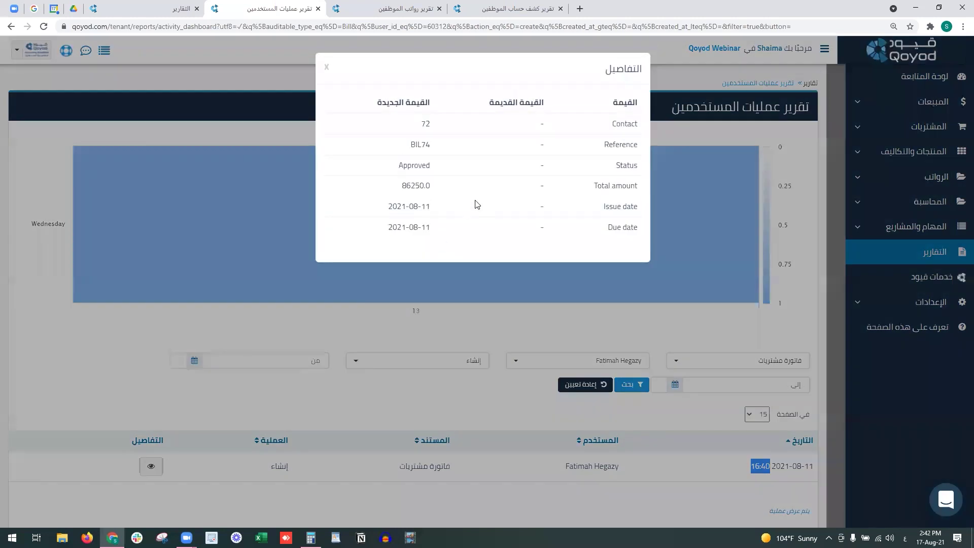
{"action": "left_click_drag", "start_coordinate": [410, 129], "coordinate": [443, 129]}
{"action": "left_click_drag", "start_coordinate": [409, 145], "coordinate": [434, 149]}
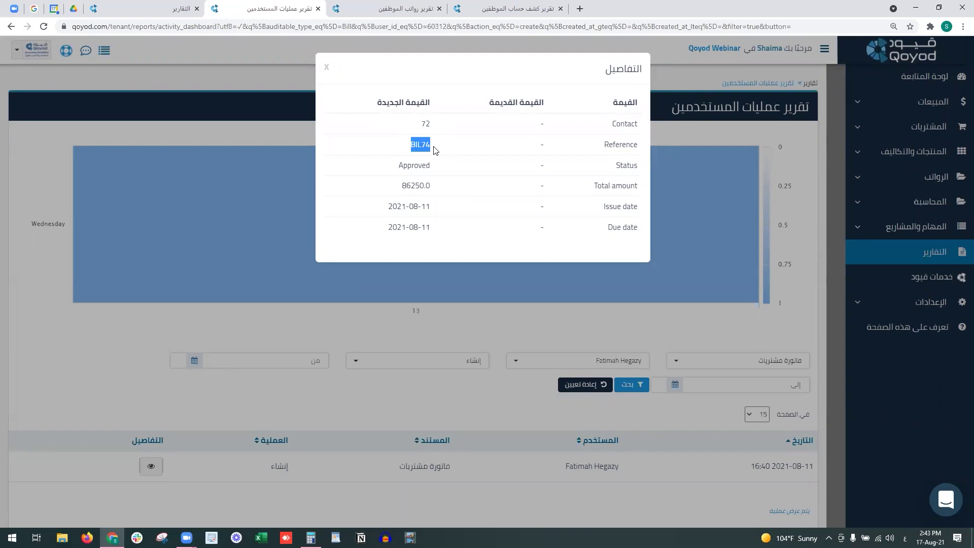
{"action": "left_click", "coordinate": [425, 145]}
{"action": "mouse_move", "coordinate": [425, 168]}
{"action": "left_mouse_down"}
{"action": "mouse_move", "coordinate": [394, 171]}
{"action": "mouse_move", "coordinate": [430, 186]}
{"action": "left_mouse_up"}
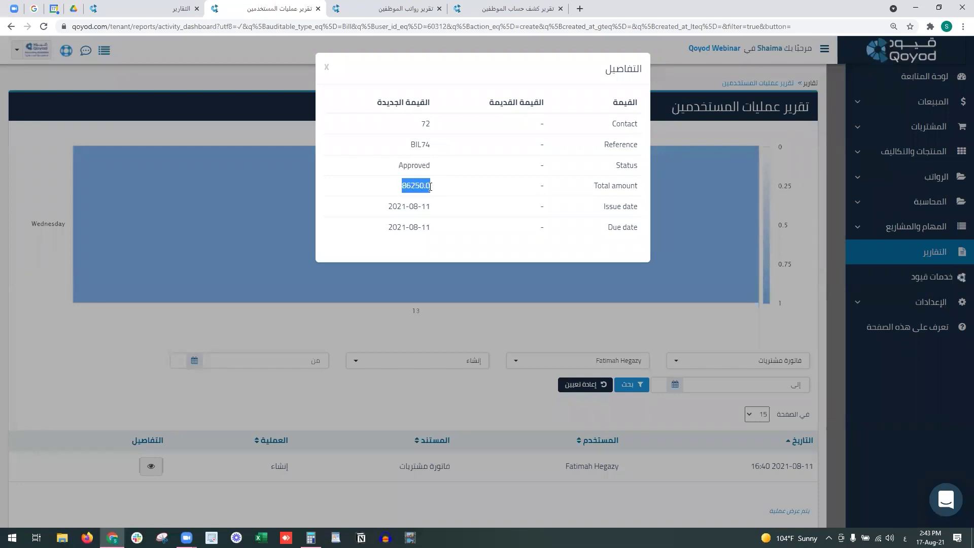
{"action": "key", "text": "Escape"}
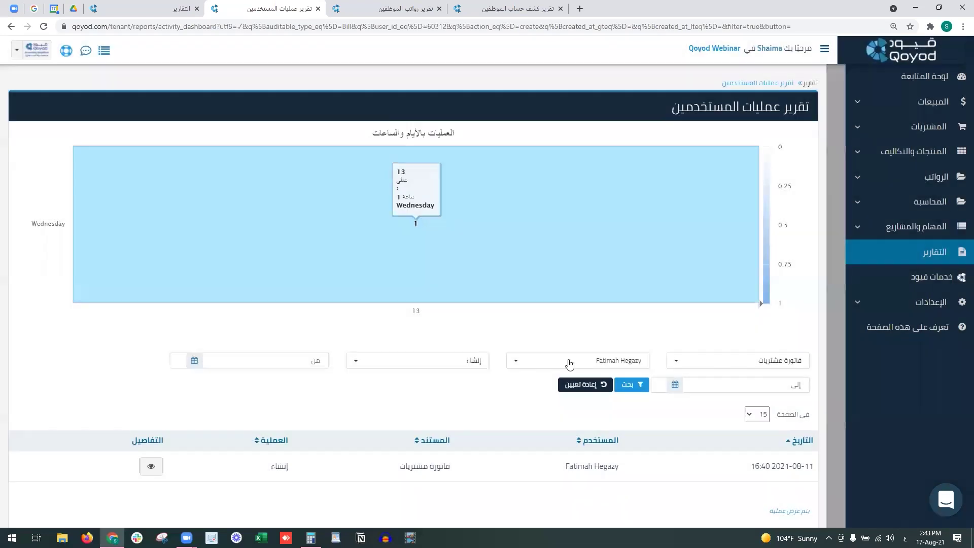
Step: Filter the purchase invoice operations by حذف and switch the user filter to the account holder
{"action": "left_click", "coordinate": [464, 361]}
{"action": "left_click", "coordinate": [415, 423]}
{"action": "left_click", "coordinate": [624, 388]}
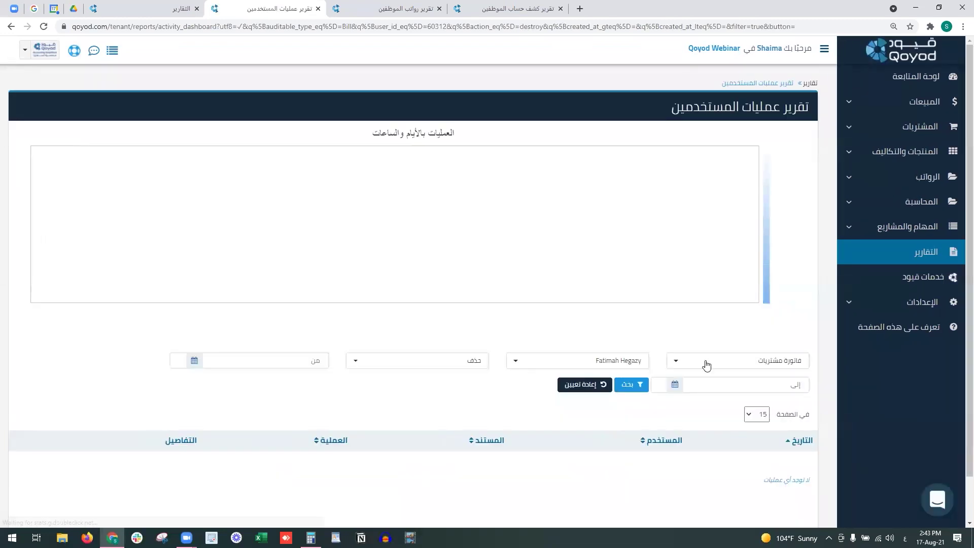
{"action": "left_click", "coordinate": [631, 366]}
{"action": "left_click", "coordinate": [616, 465]}
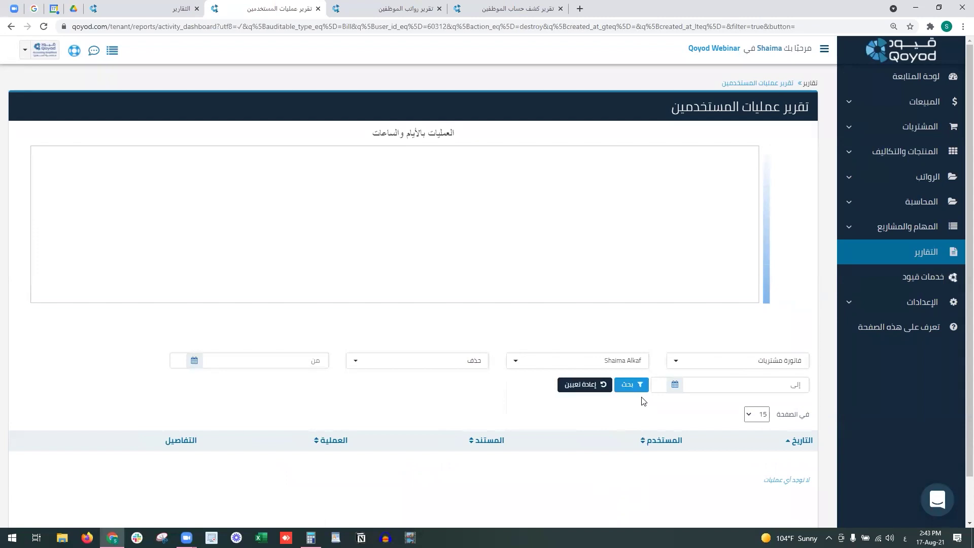
{"action": "left_click", "coordinate": [631, 385]}
{"action": "scroll", "coordinate": [457, 365], "scroll_direction": "down", "scroll_amount": 5}
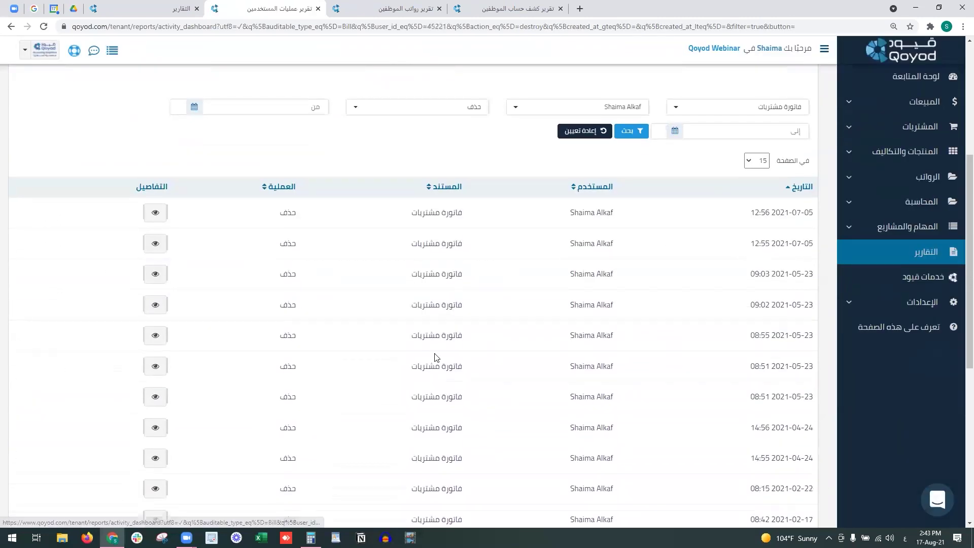
Step: View the details of the most recent purchase invoice deletion, inspecting its reference and remaining amount, and close them
{"action": "left_click", "coordinate": [155, 213]}
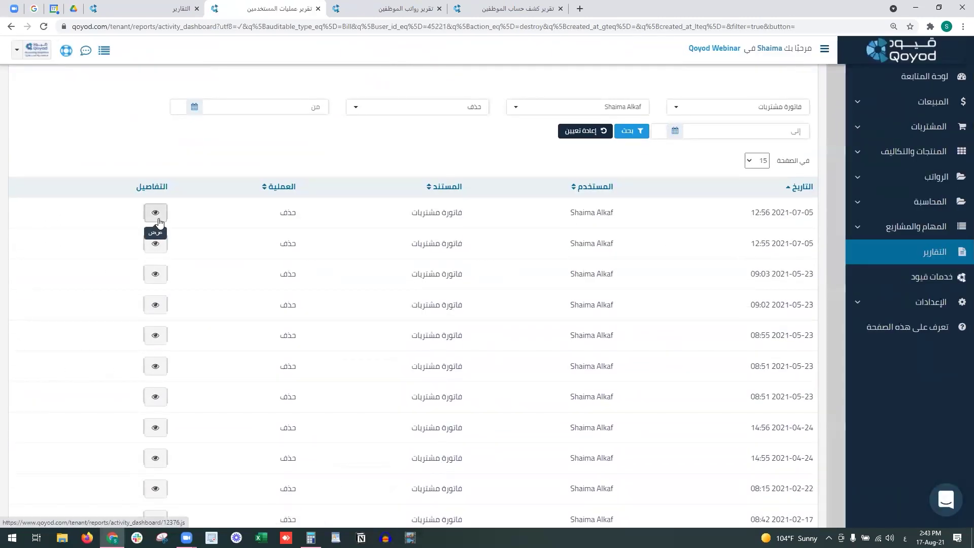
{"action": "double_click", "coordinate": [404, 147]}
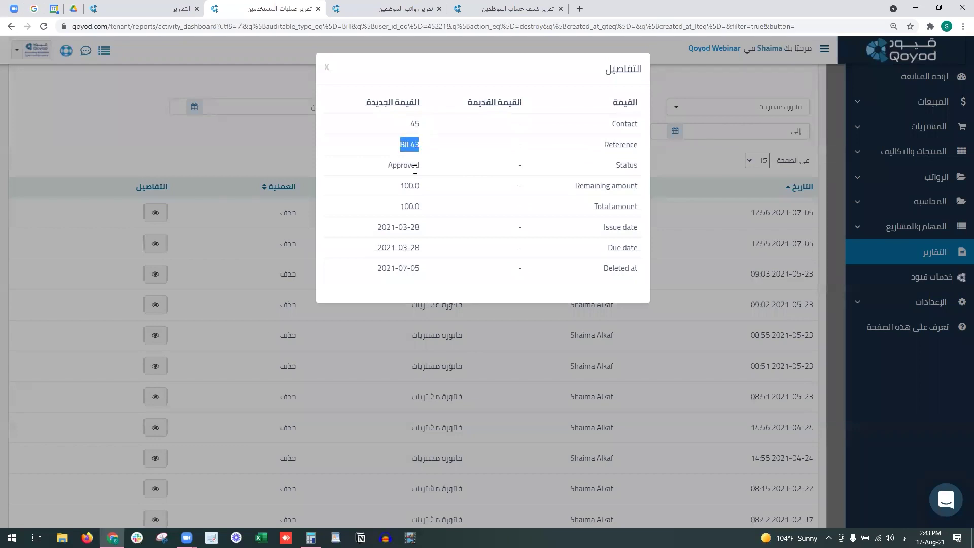
{"action": "double_click", "coordinate": [403, 185]}
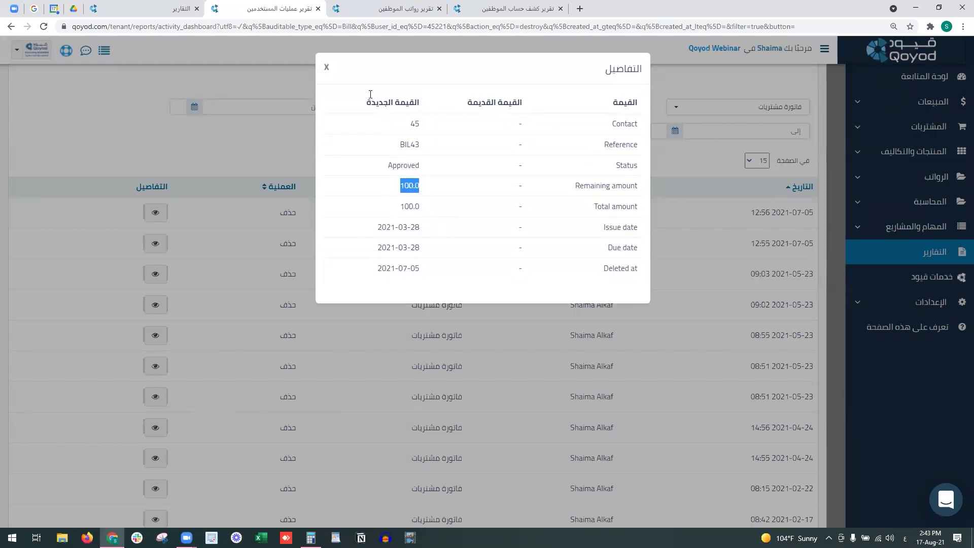
{"action": "key", "text": "Escape"}
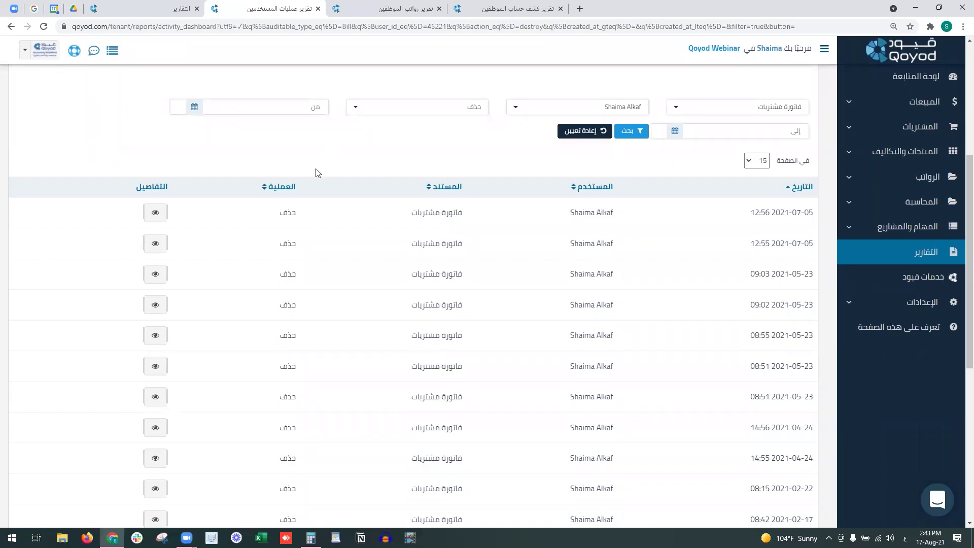
Step: Reset the user operations report's filters and filter it by the document type إشعار دائن
{"action": "scroll", "coordinate": [318, 173], "scroll_direction": "up", "scroll_amount": 5}
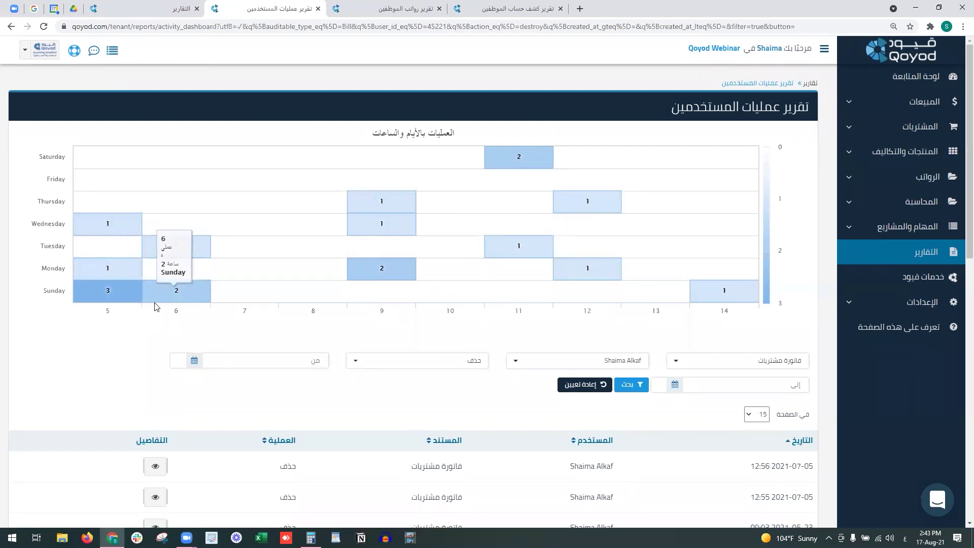
{"action": "left_click", "coordinate": [585, 384]}
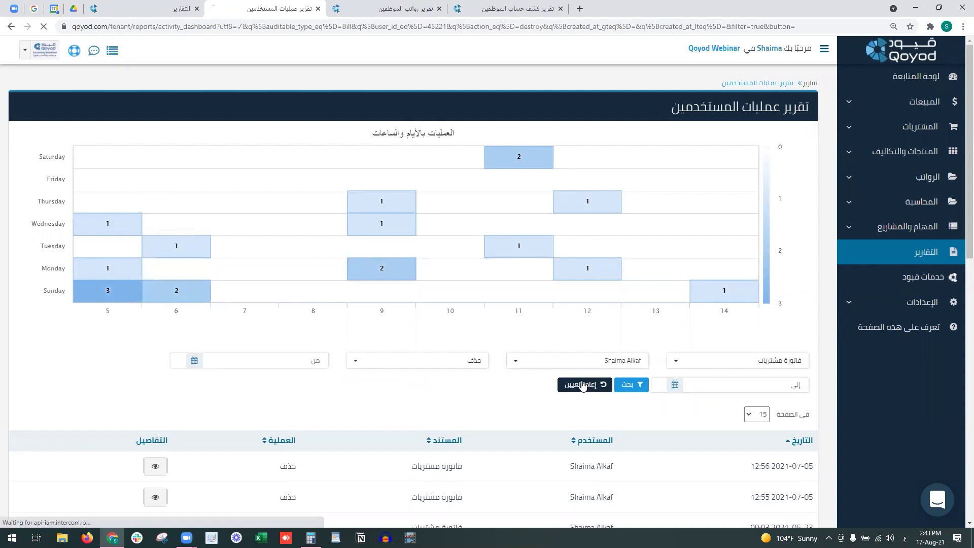
{"action": "left_click", "coordinate": [705, 360]}
{"action": "scroll", "coordinate": [691, 229], "scroll_direction": "down", "scroll_amount": 5}
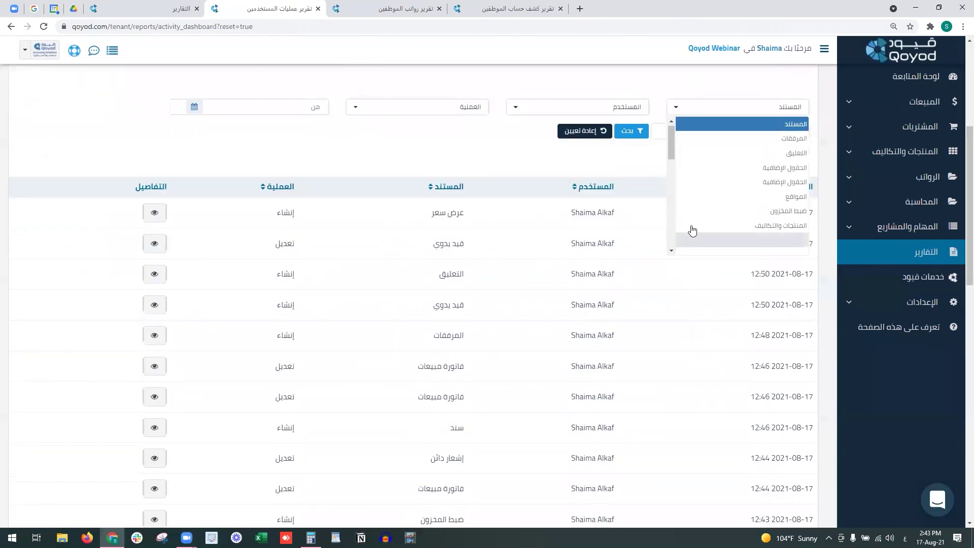
{"action": "scroll", "coordinate": [687, 283], "scroll_direction": "up", "scroll_amount": 4}
{"action": "scroll", "coordinate": [750, 223], "scroll_direction": "down", "scroll_amount": 5}
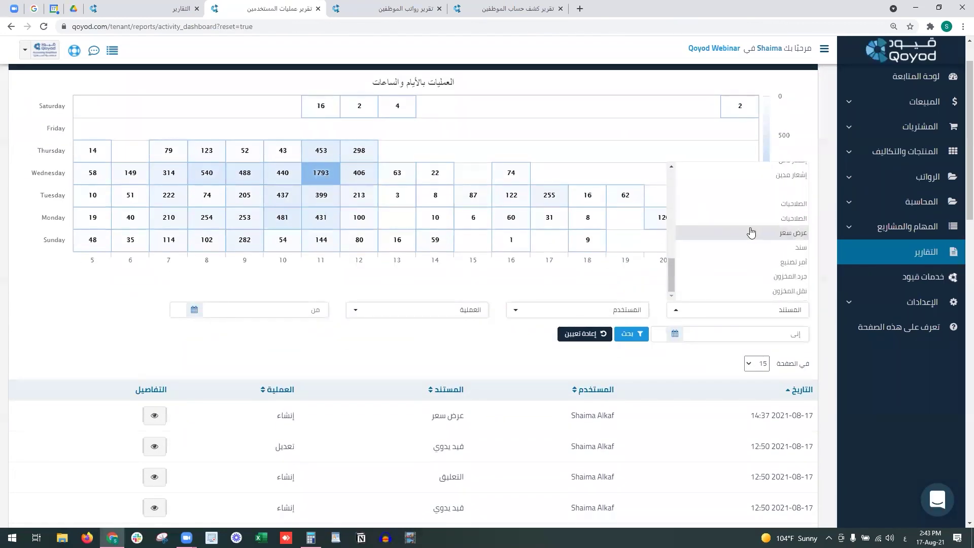
{"action": "left_click", "coordinate": [761, 211]}
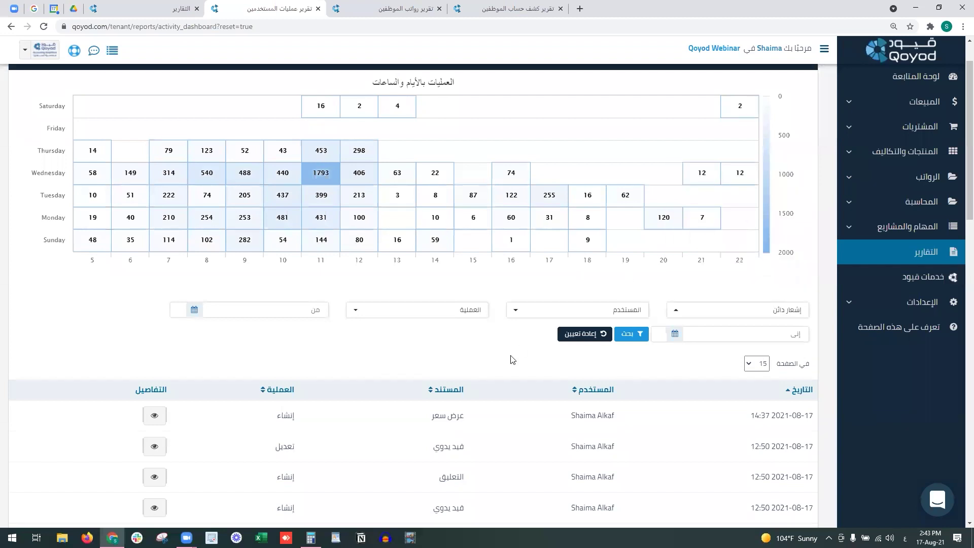
{"action": "left_click", "coordinate": [625, 336]}
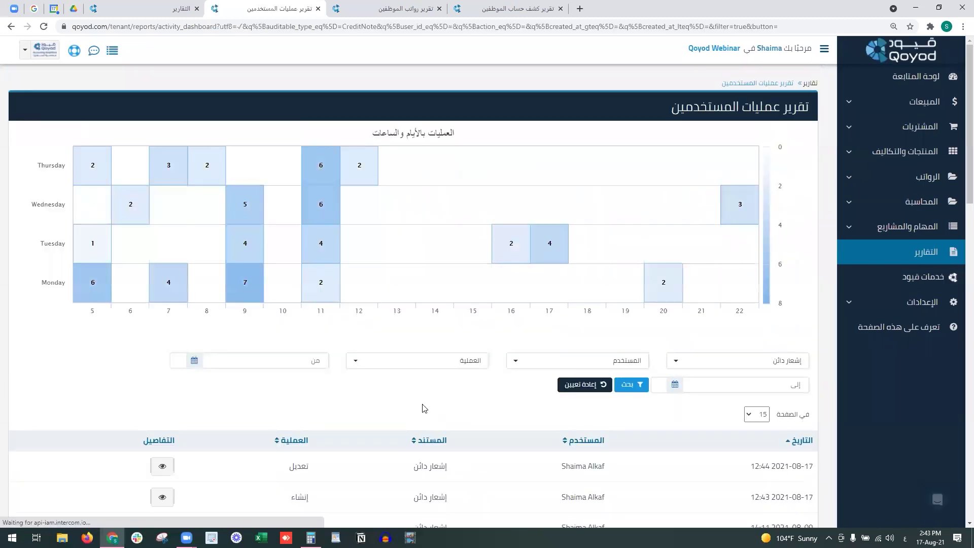
{"action": "scroll", "coordinate": [424, 408], "scroll_direction": "down", "scroll_amount": 5}
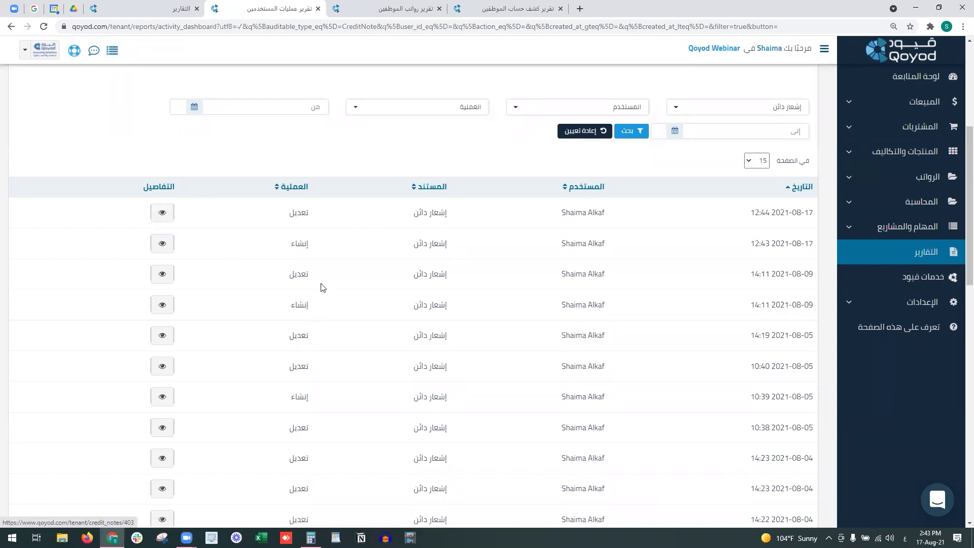
Step: Narrow the credit note operations to the operation type تعديل
{"action": "left_click", "coordinate": [375, 114]}
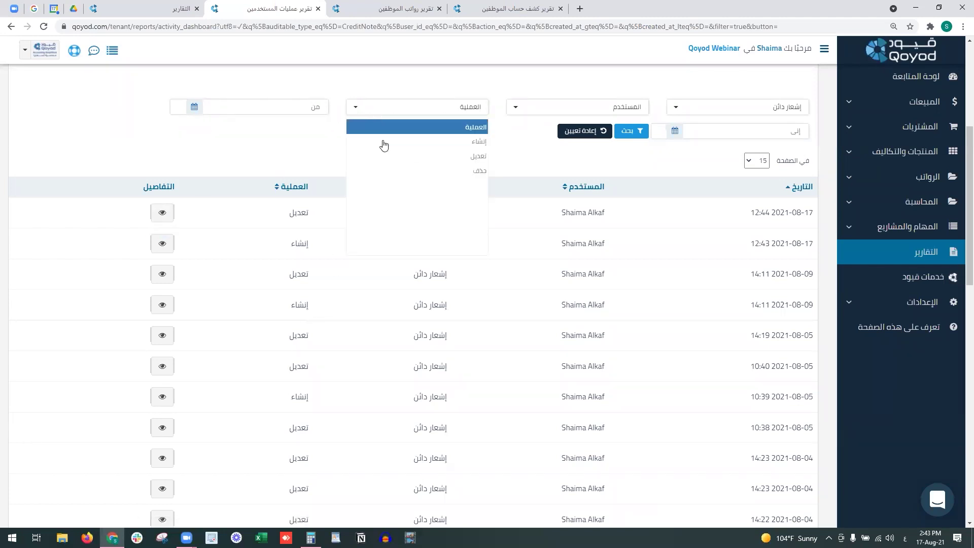
{"action": "left_click", "coordinate": [387, 156]}
{"action": "left_click", "coordinate": [617, 133]}
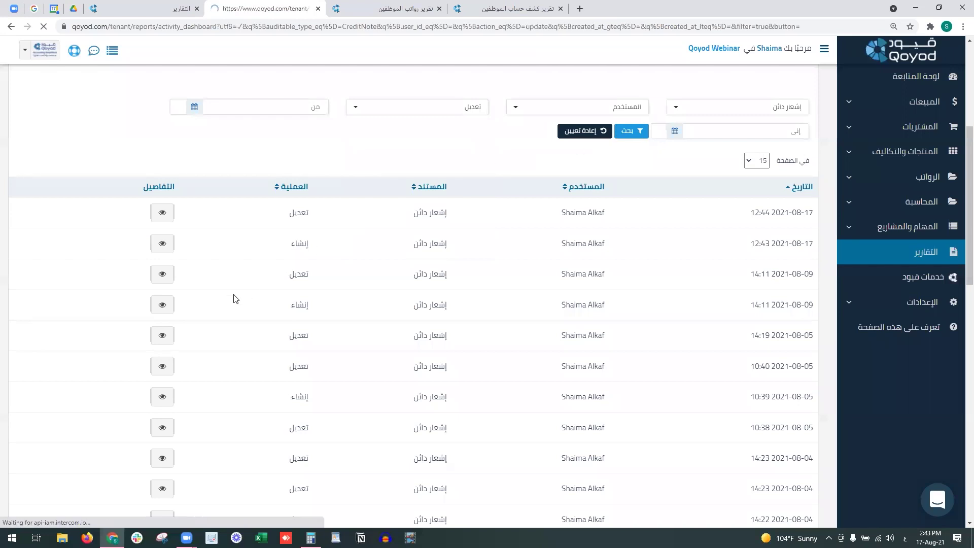
{"action": "scroll", "coordinate": [167, 314], "scroll_direction": "down", "scroll_amount": 4}
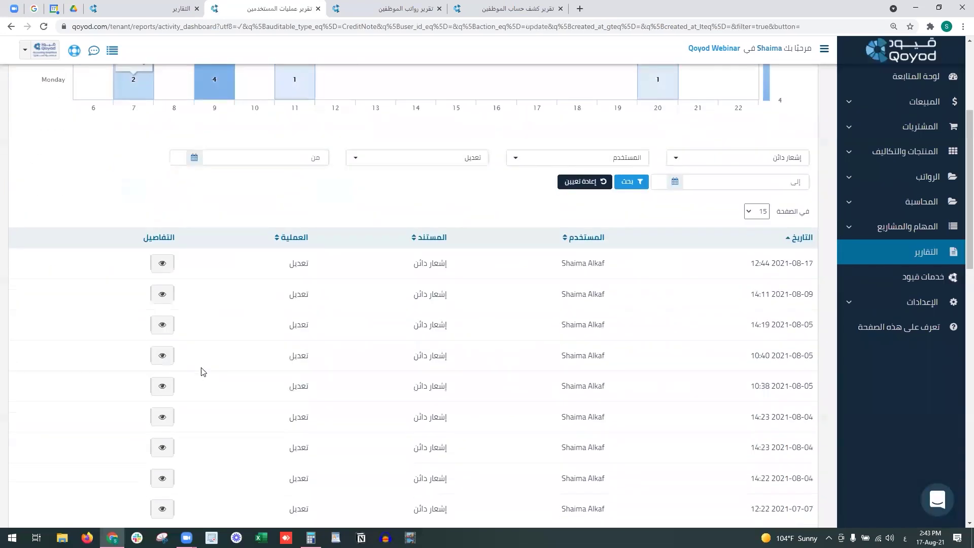
Step: View the old and new values of the most recent credit note edit and close the details
{"action": "left_click", "coordinate": [162, 263]}
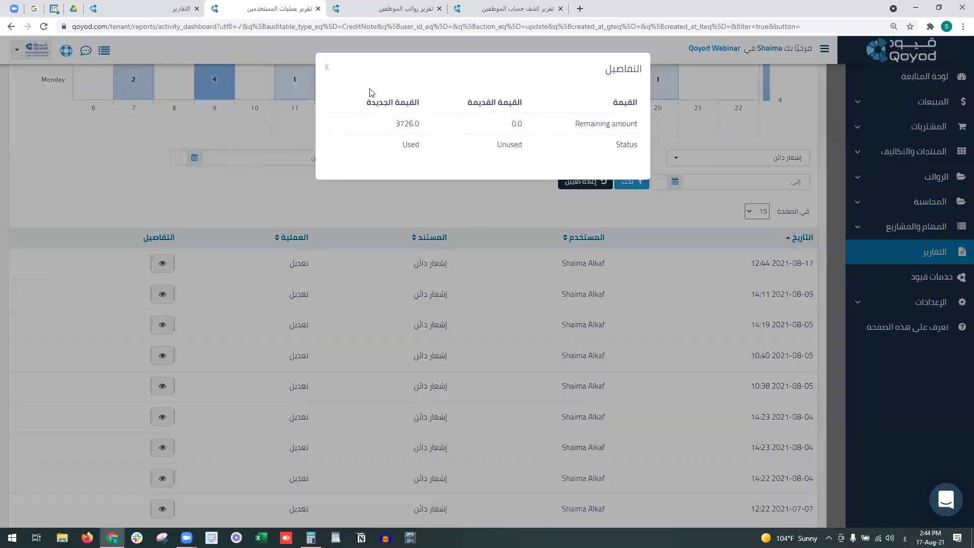
{"action": "left_click_drag", "start_coordinate": [474, 102], "coordinate": [467, 102]}
{"action": "left_click", "coordinate": [512, 284]}
{"action": "scroll", "coordinate": [513, 284], "scroll_direction": "up", "scroll_amount": 4}
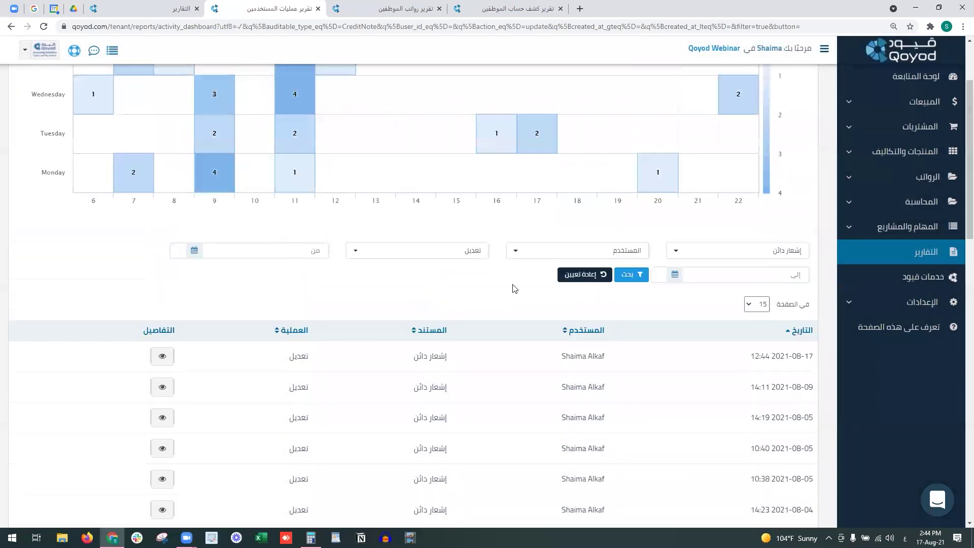
Step: Close the user operations report and examine the employee salaries report's monthly columns through July 2021
{"action": "left_click", "coordinate": [318, 9]}
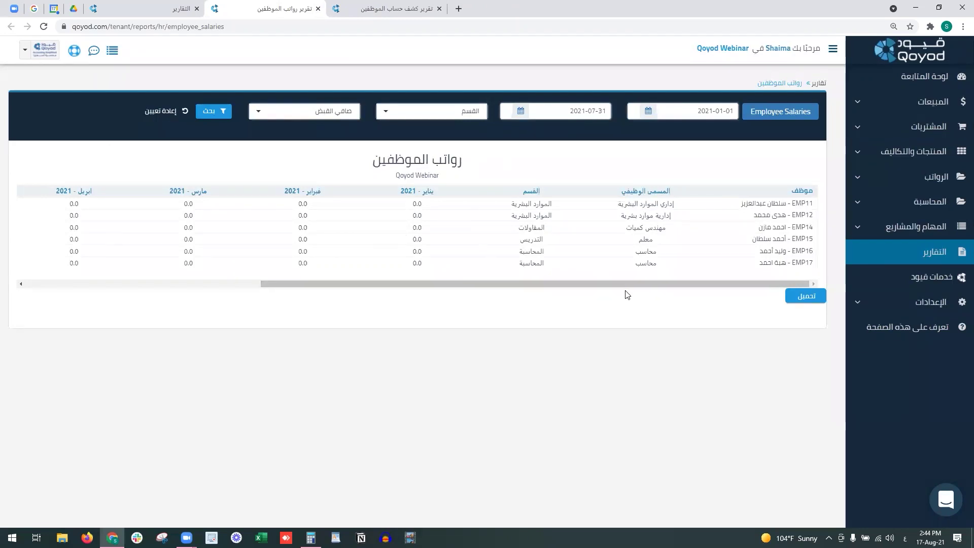
{"action": "scroll", "coordinate": [626, 287], "scroll_direction": "left", "scroll_amount": 2}
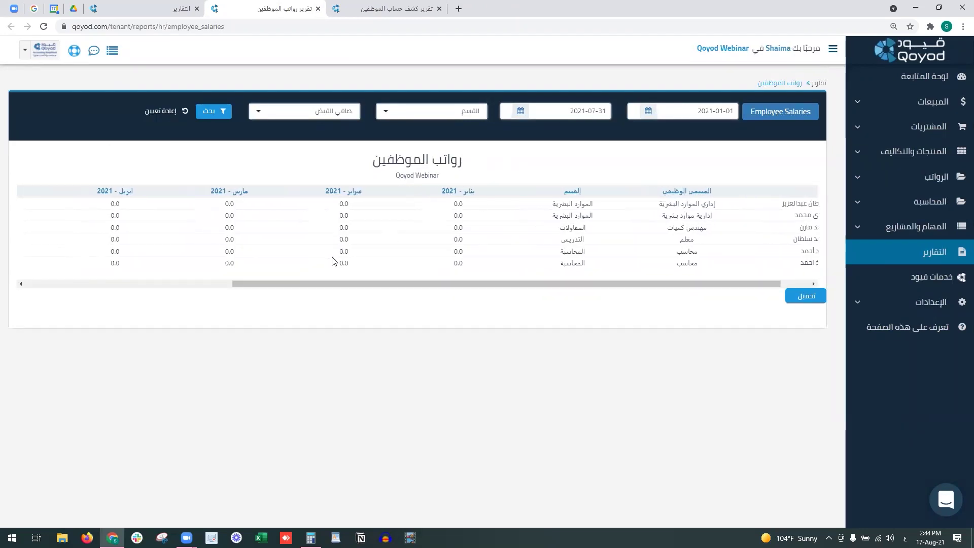
{"action": "left_click_drag", "start_coordinate": [341, 285], "coordinate": [107, 272]}
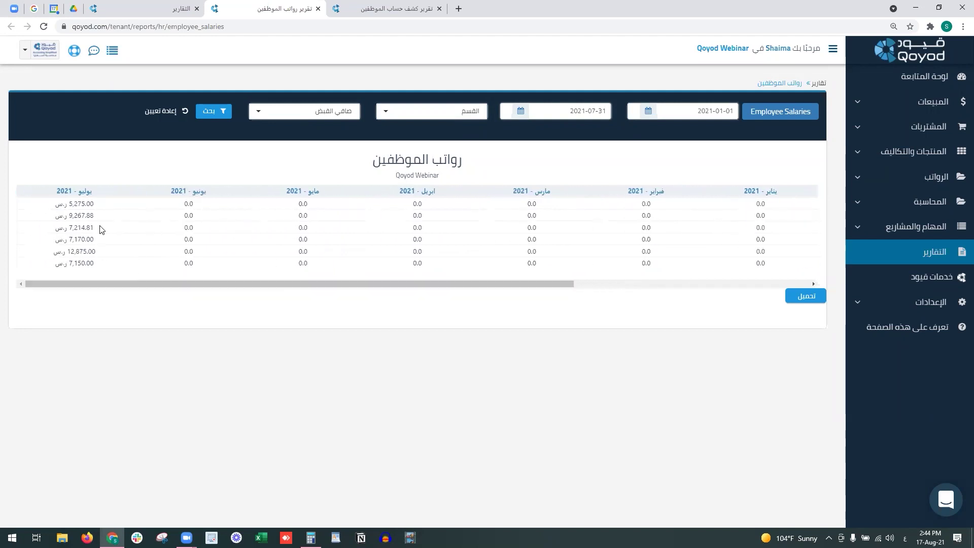
Step: Filter the employee salaries report by the field type الراتب الأساسي والبدلات and inspect the first employee's July 2021 amount
{"action": "left_click", "coordinate": [259, 109]}
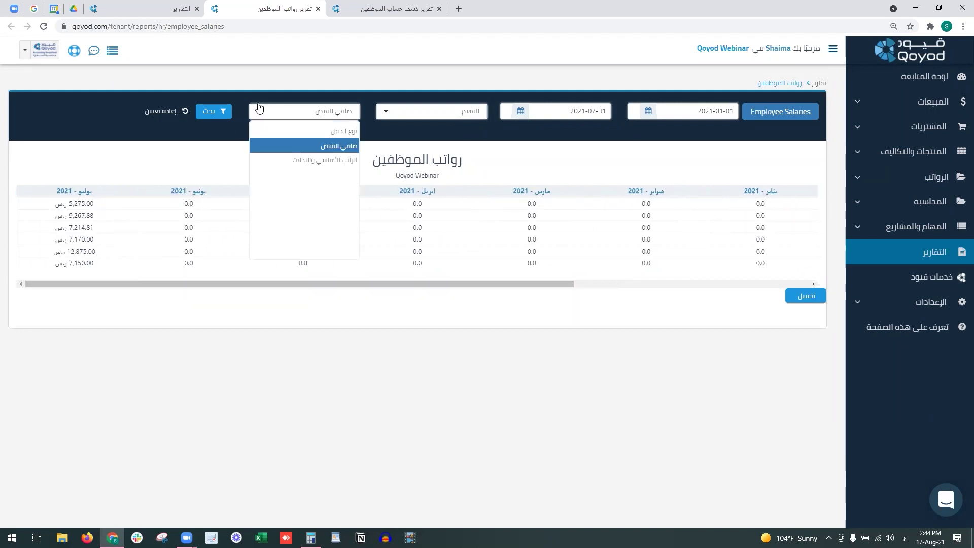
{"action": "left_click", "coordinate": [302, 159]}
{"action": "left_click", "coordinate": [228, 117]}
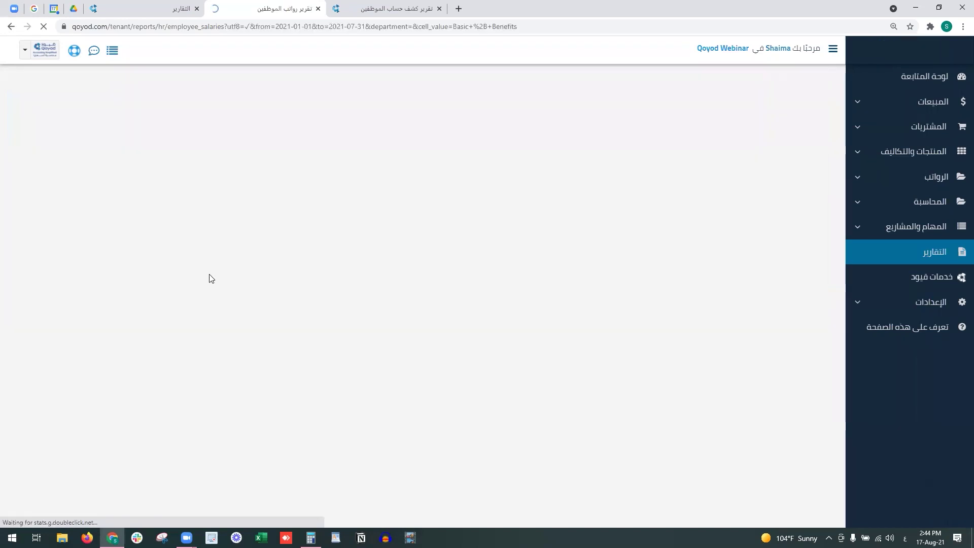
{"action": "left_click", "coordinate": [258, 284]}
{"action": "left_click_drag", "start_coordinate": [97, 206], "coordinate": [55, 211]}
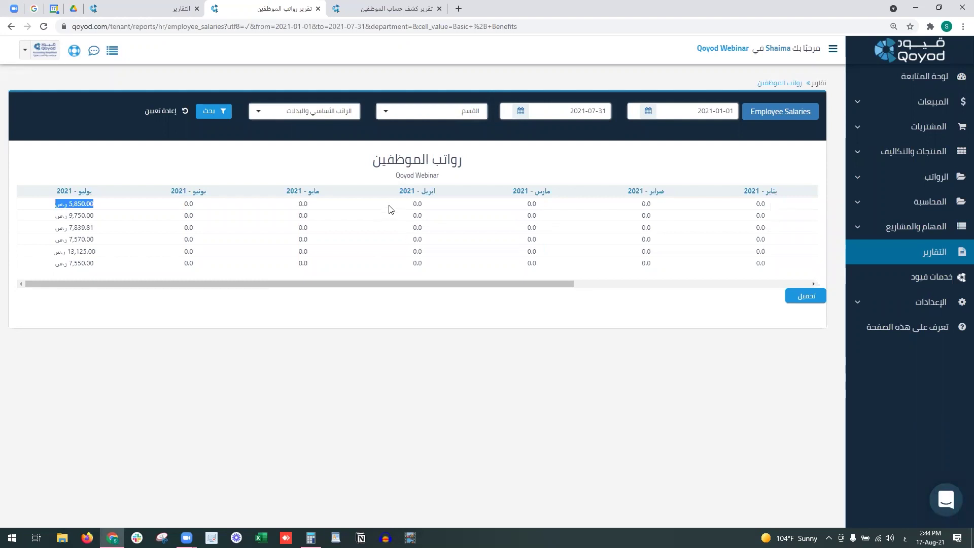
Step: Close the employee salaries report and run the employee account statement with the end date 2021-08-31
{"action": "left_click", "coordinate": [318, 9]}
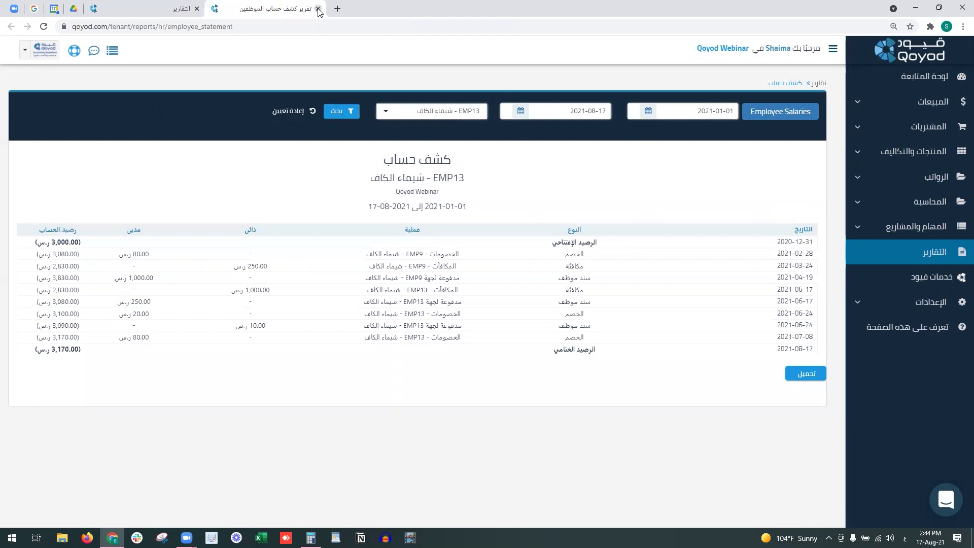
{"action": "double_click", "coordinate": [608, 113]}
{"action": "type", "text": "31"}
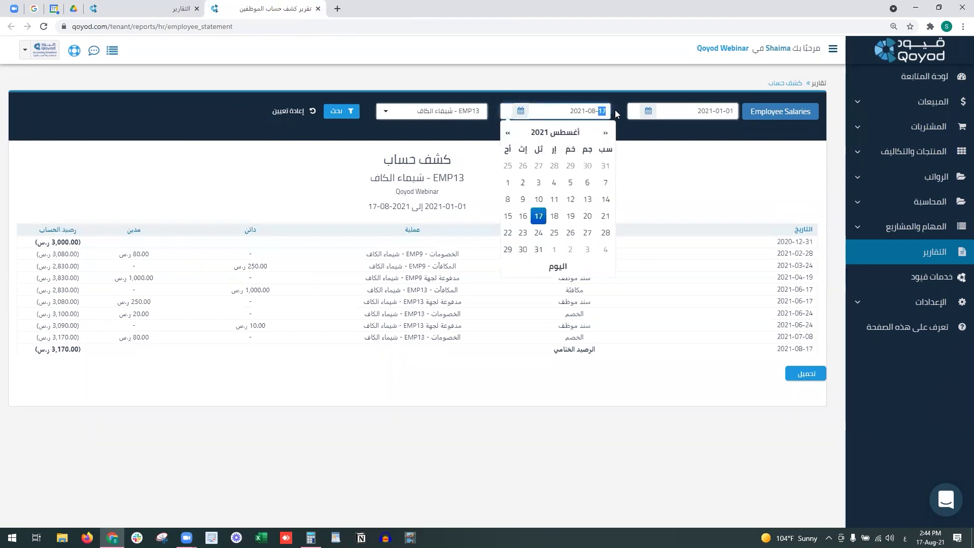
{"action": "left_click", "coordinate": [352, 112]}
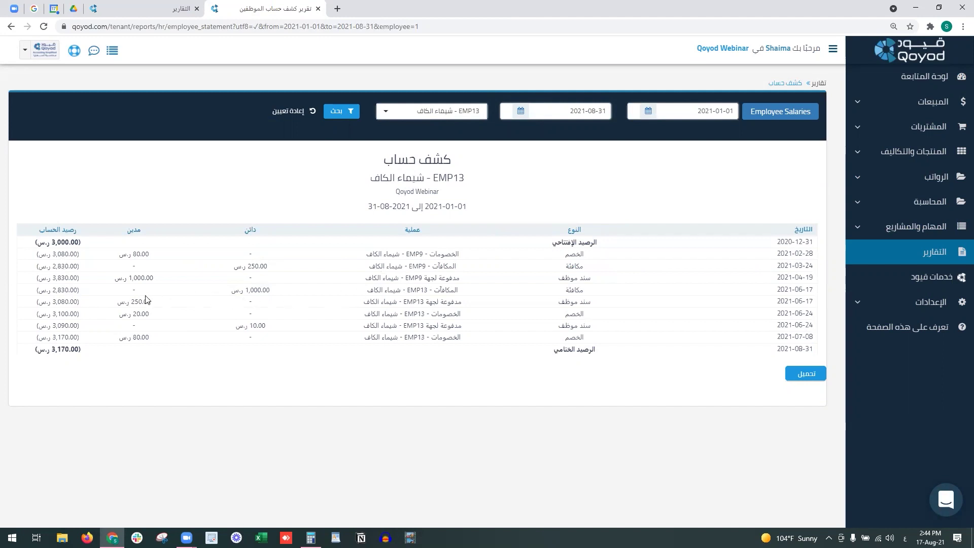
{"action": "left_click", "coordinate": [448, 111]}
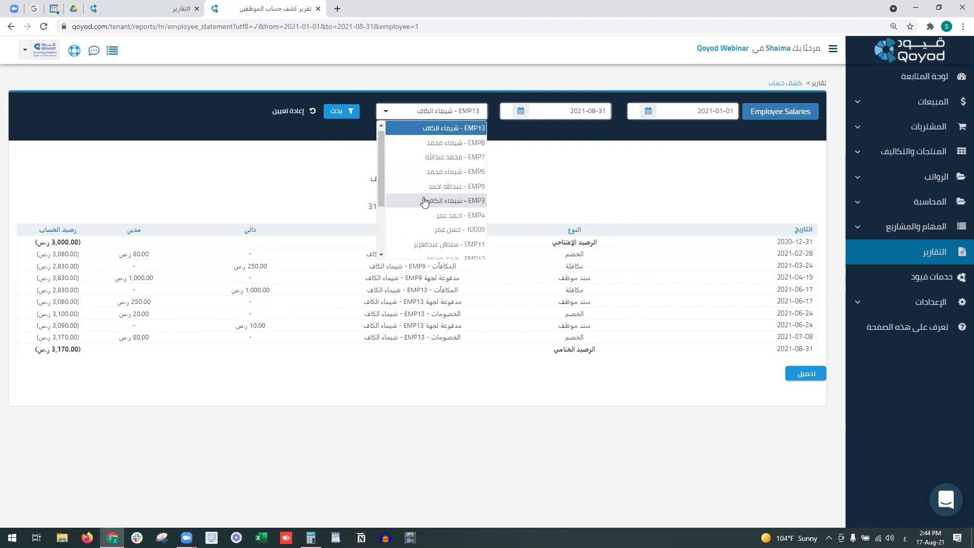
{"action": "scroll", "coordinate": [428, 190], "scroll_direction": "down", "scroll_amount": 1}
{"action": "scroll", "coordinate": [426, 223], "scroll_direction": "up", "scroll_amount": 2}
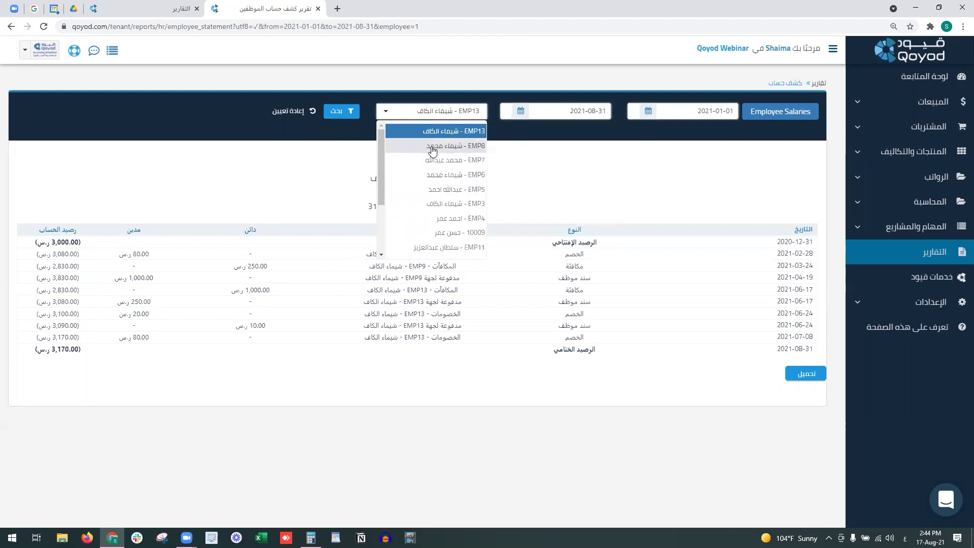
{"action": "left_click", "coordinate": [431, 160]}
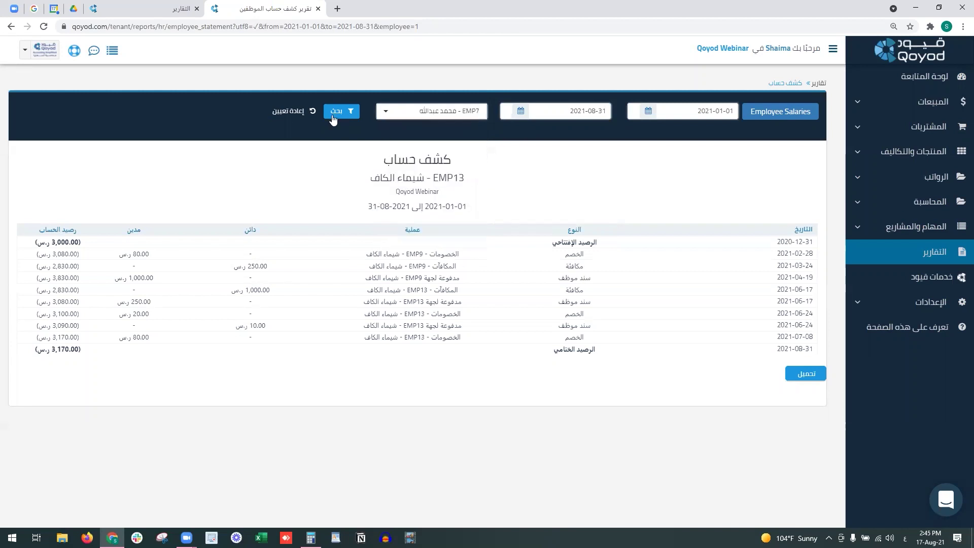
Step: Show the account statement for employee EMP17
{"action": "left_click", "coordinate": [405, 113]}
{"action": "scroll", "coordinate": [399, 221], "scroll_direction": "down", "scroll_amount": 2}
{"action": "left_click", "coordinate": [393, 218]}
{"action": "left_click", "coordinate": [346, 112]}
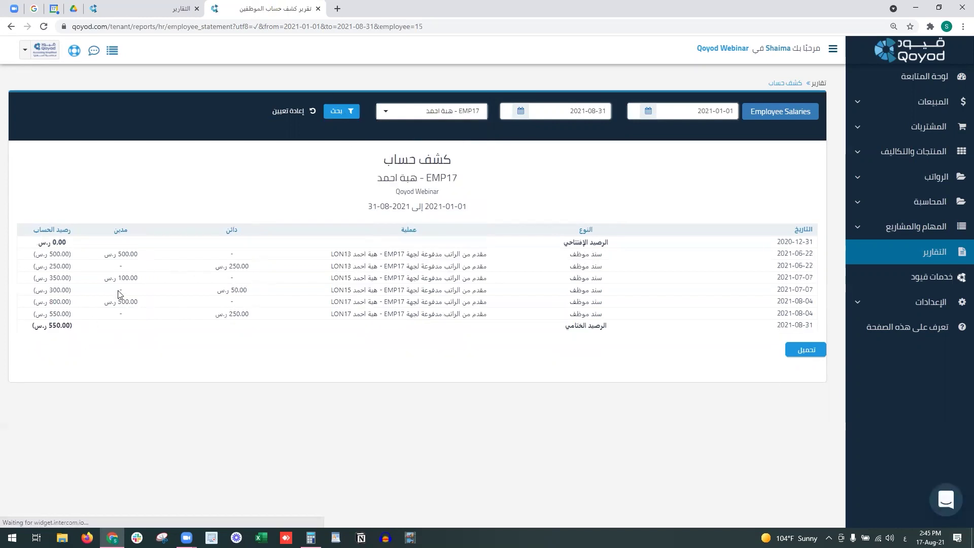
Step: Show the account statement for employee EMP16 and inspect its closing balance
{"action": "left_click", "coordinate": [405, 112]}
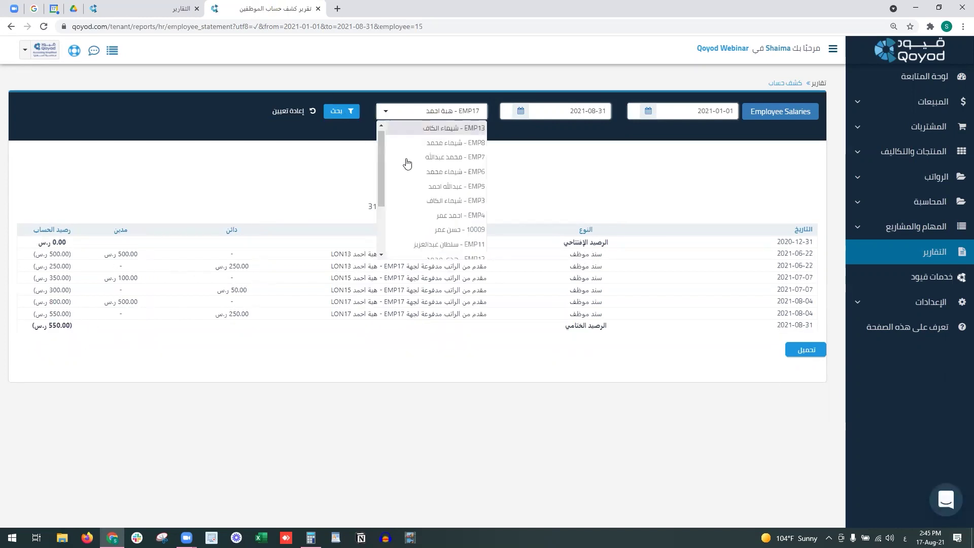
{"action": "left_click", "coordinate": [394, 233]}
{"action": "left_click", "coordinate": [345, 113]}
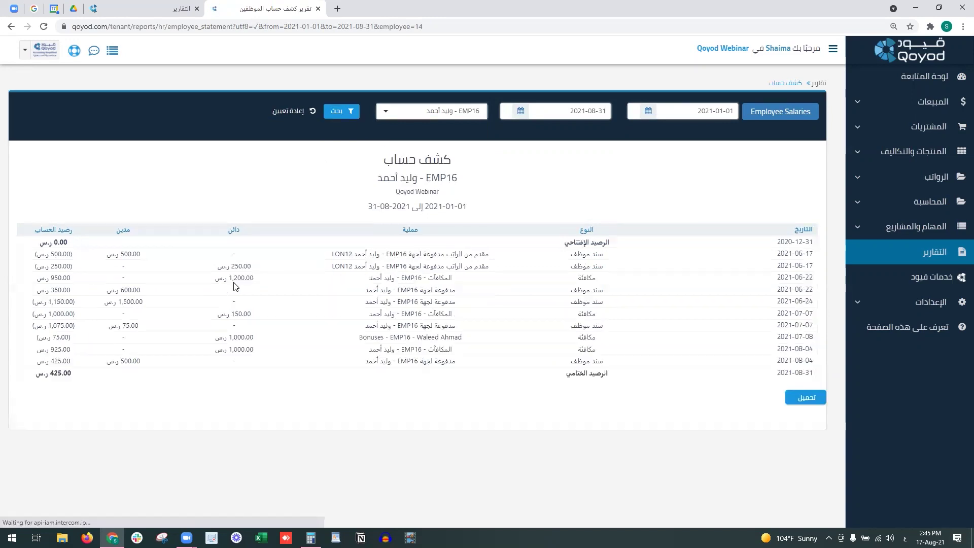
{"action": "left_click_drag", "start_coordinate": [88, 379], "coordinate": [24, 373]}
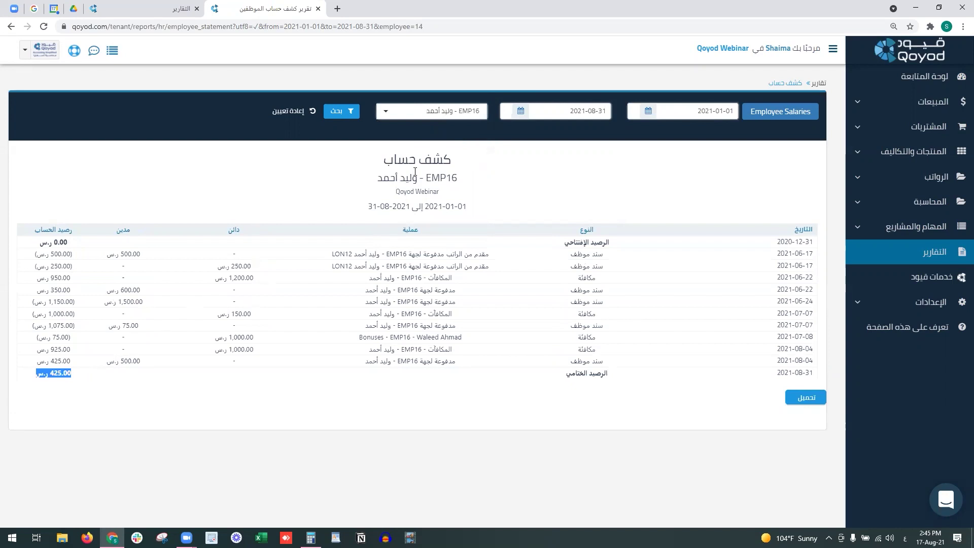
Step: Reset the employee account statement's filters, close the report and return to the start of the reports overview
{"action": "left_click", "coordinate": [288, 111]}
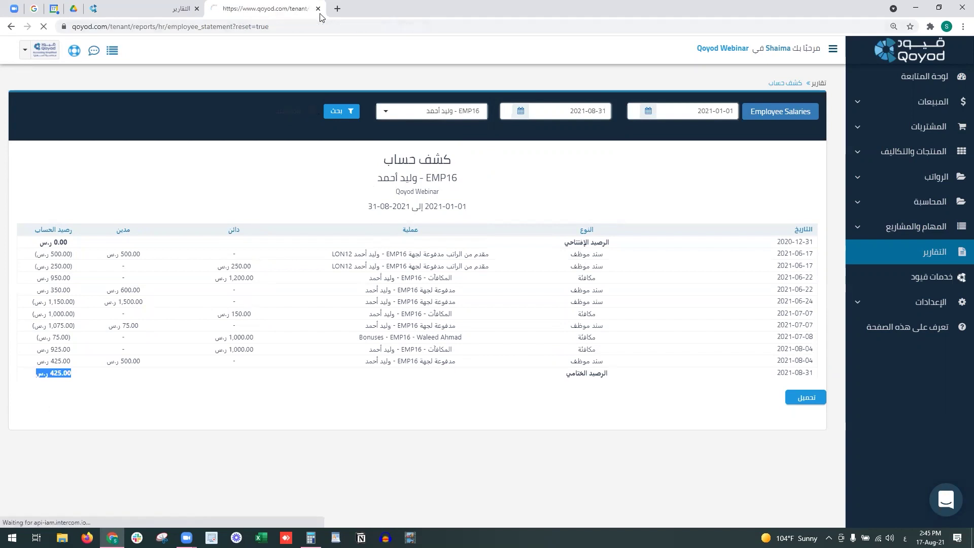
{"action": "left_click", "coordinate": [318, 8]}
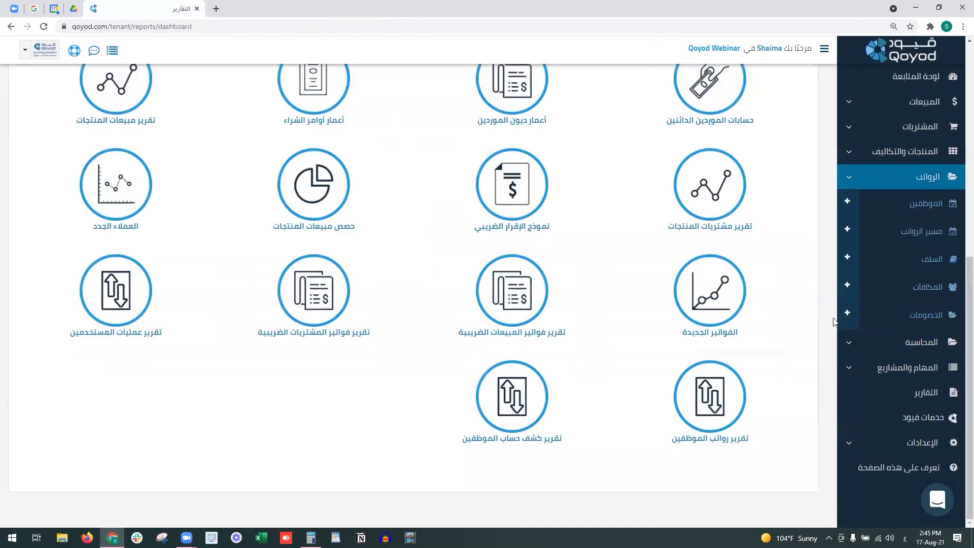
{"action": "scroll", "coordinate": [960, 327], "scroll_direction": "up", "scroll_amount": 8}
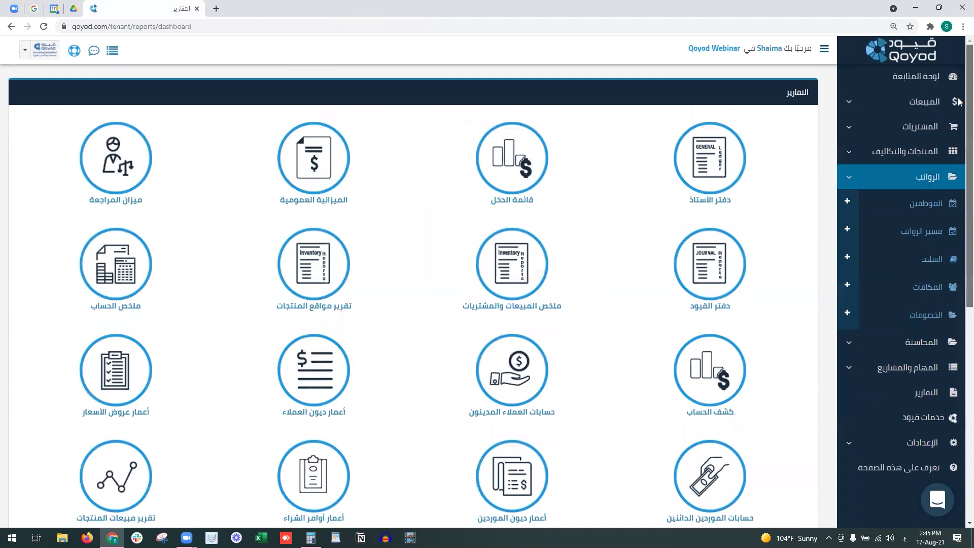